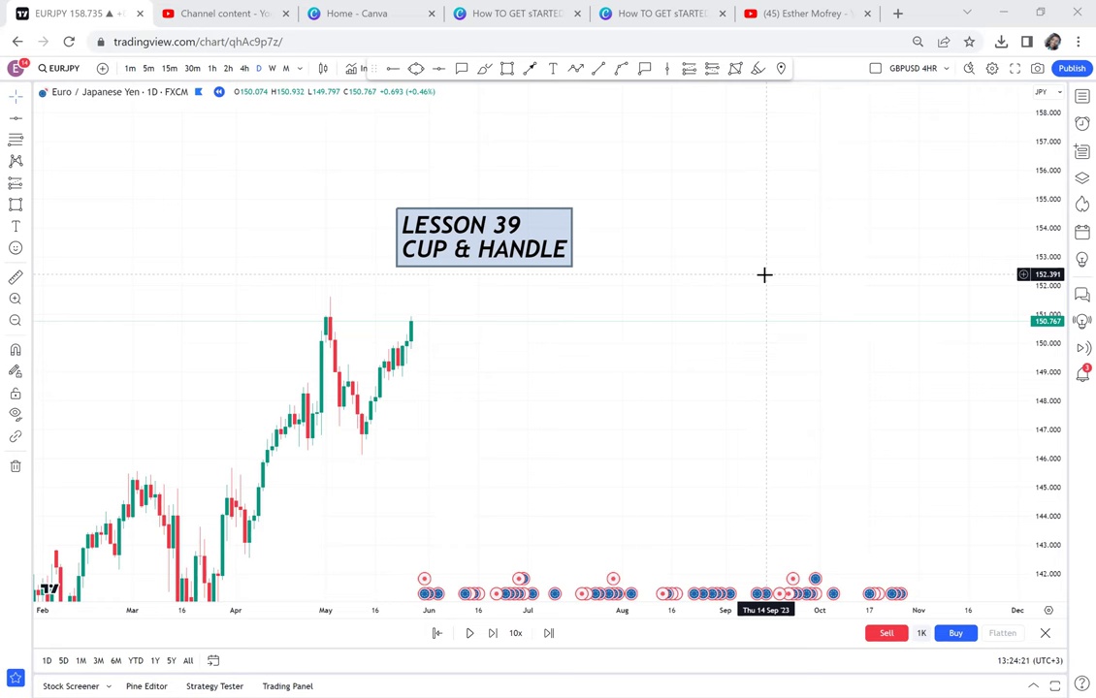
- Place a text note in the empty chart area above the future dates with the first line "1. CUP & HANDLE"
left_click_drag(822, 272, 672, 296)
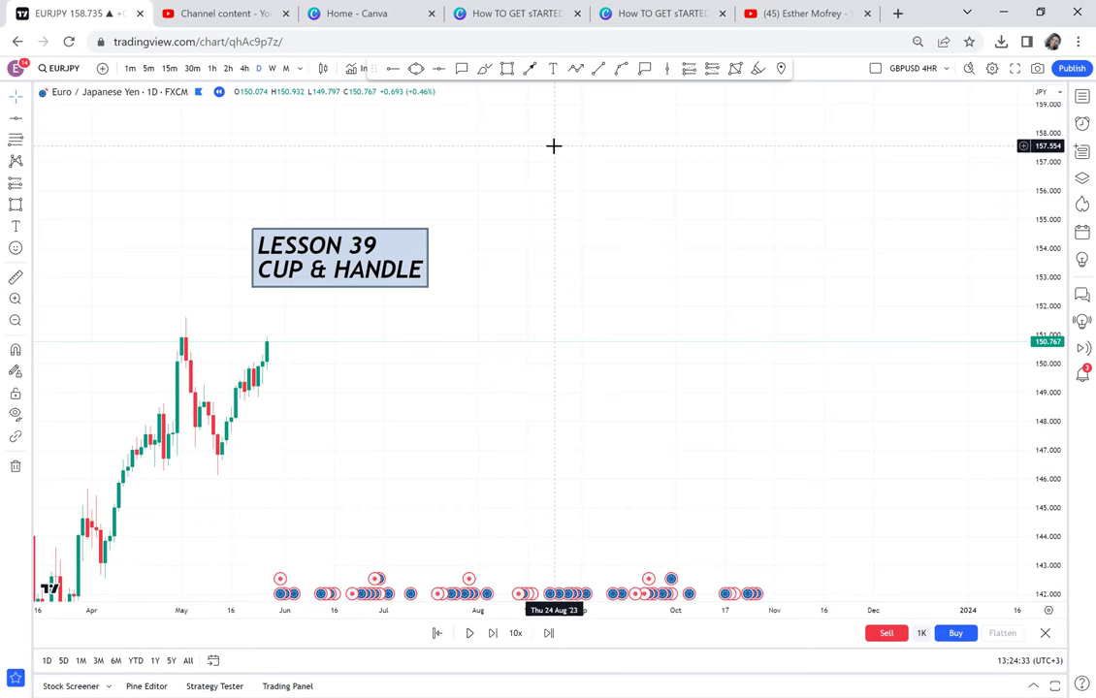
left_click(553, 68)
left_click(557, 168)
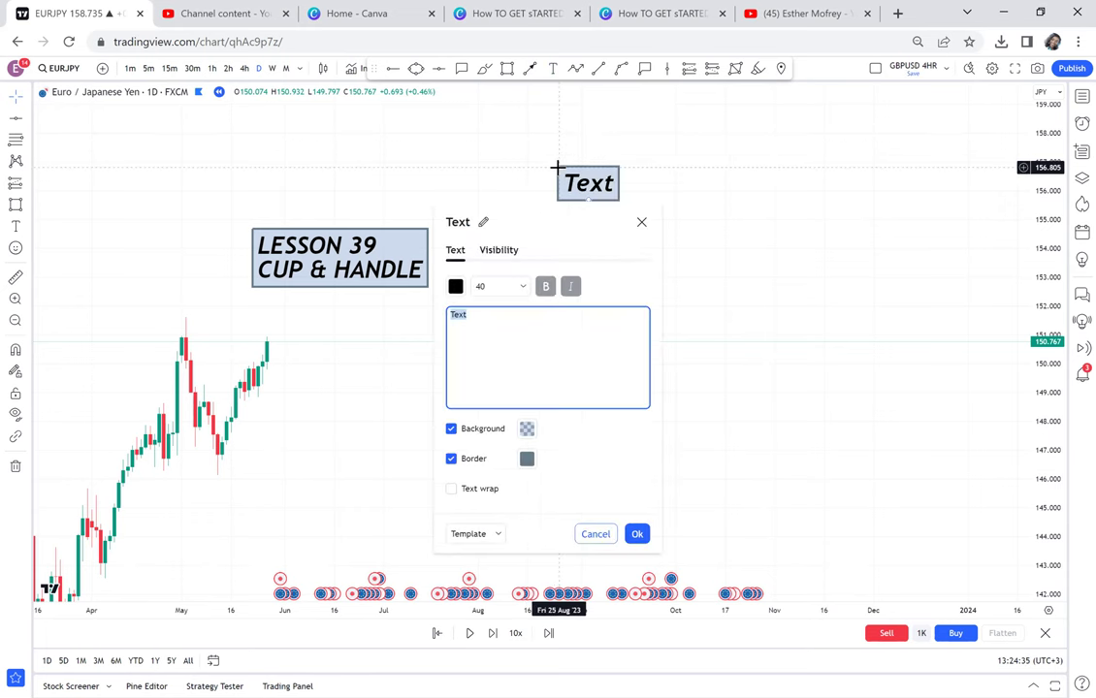
type("1. ")
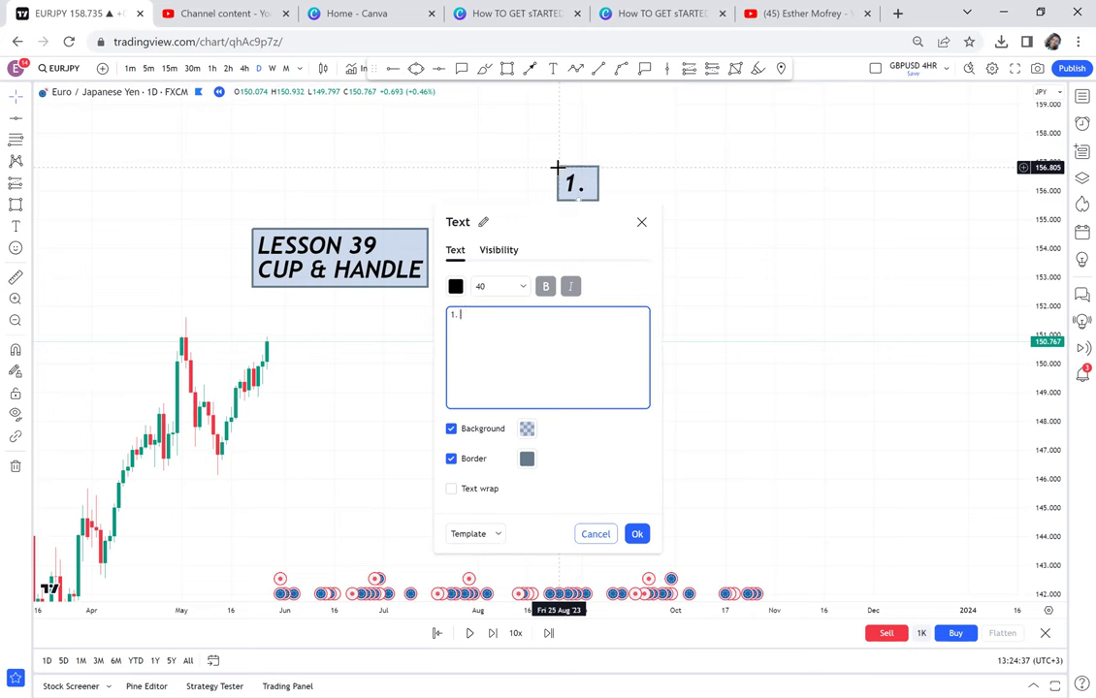
type("CUP")
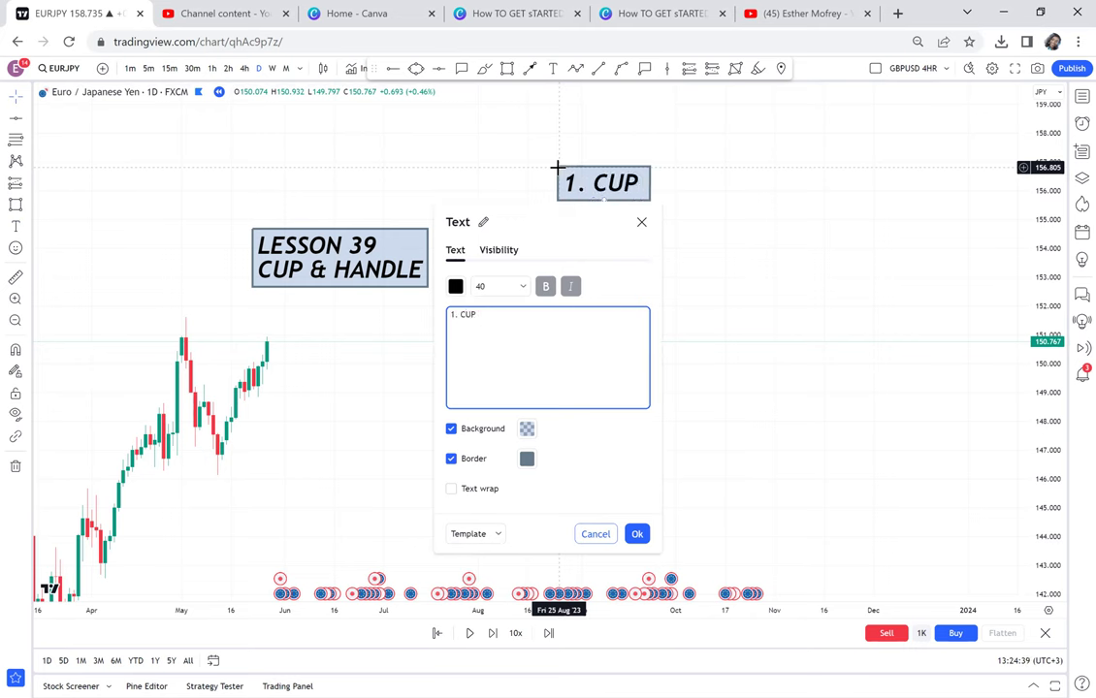
type(" & HANDLE")
- Add a second line "2. INVERTED CUP & HANDLE" to the text note and finish it
key("Return")
type("2")
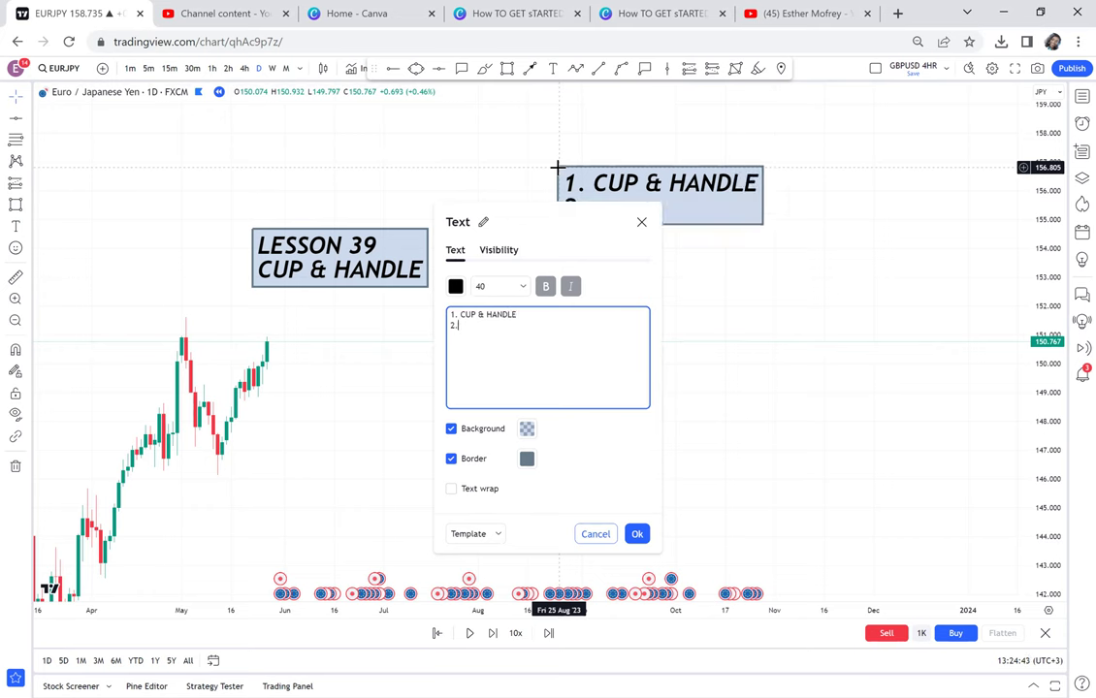
type(". INVERTE")
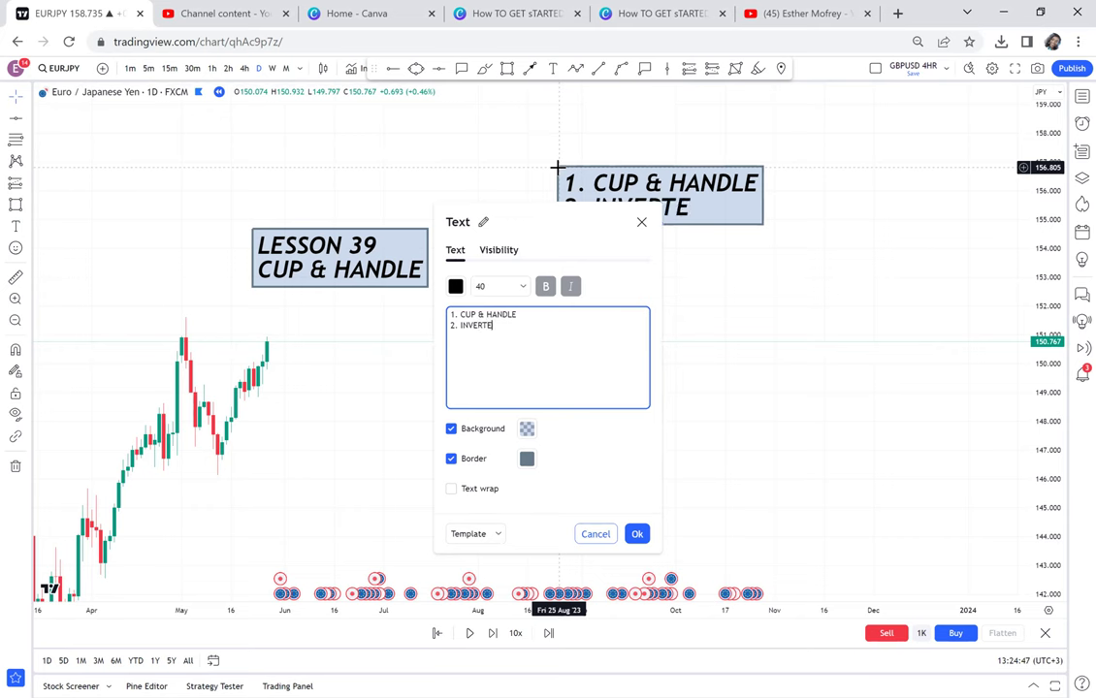
type("D CUP ")
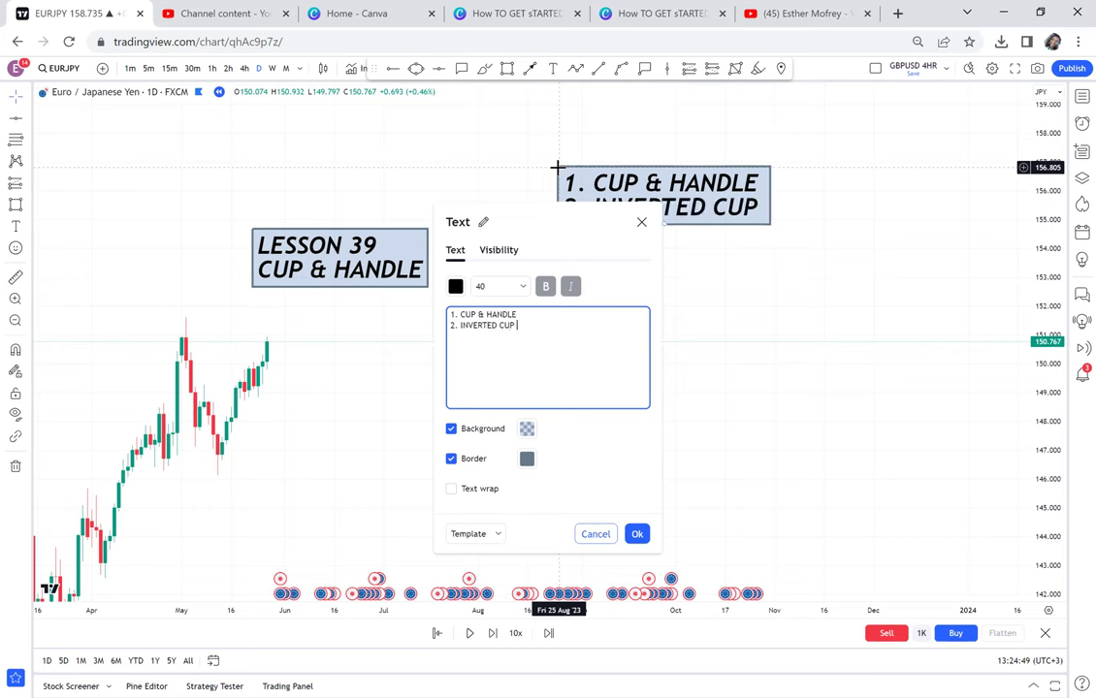
type("& HAN")
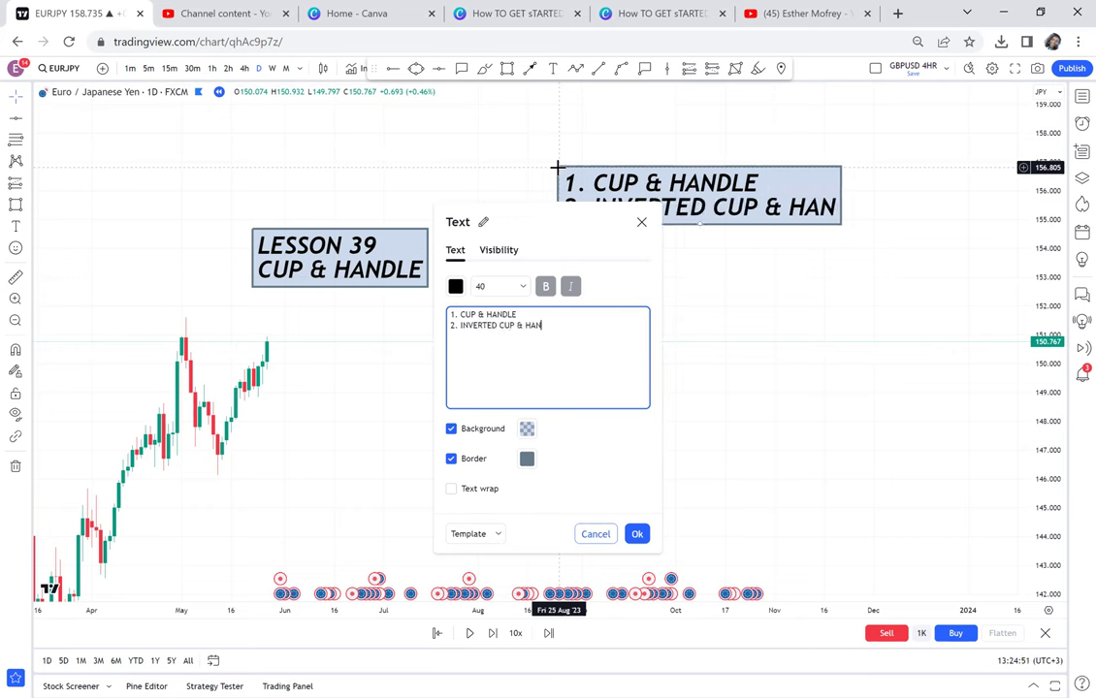
type("DLE")
left_click(749, 276)
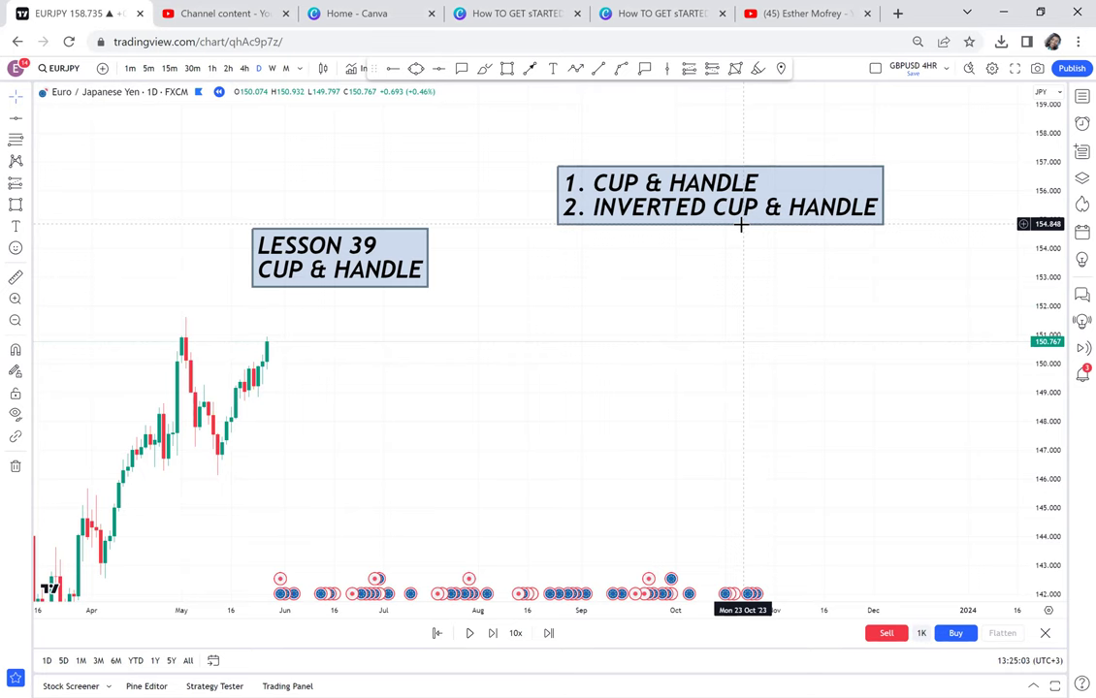
- Draw a path rising to about 158.8, falling to about 151.4, rising to about 159, then forming a small zigzag pullback near 156
left_click_drag(750, 299, 668, 306)
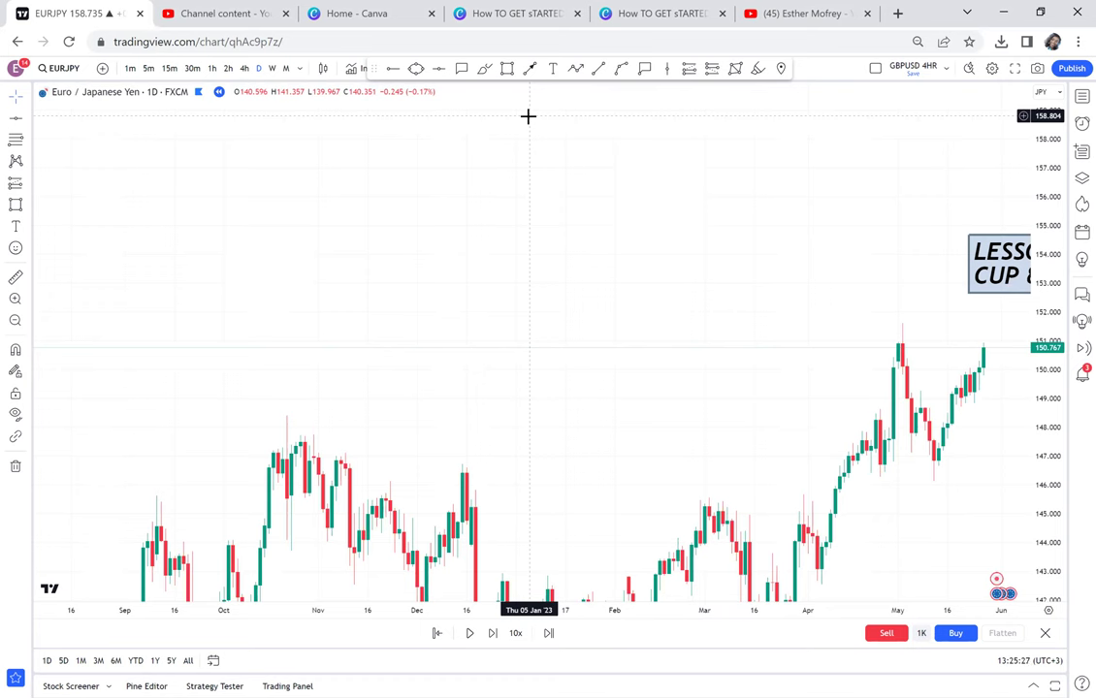
left_click_drag(641, 178, 518, 260)
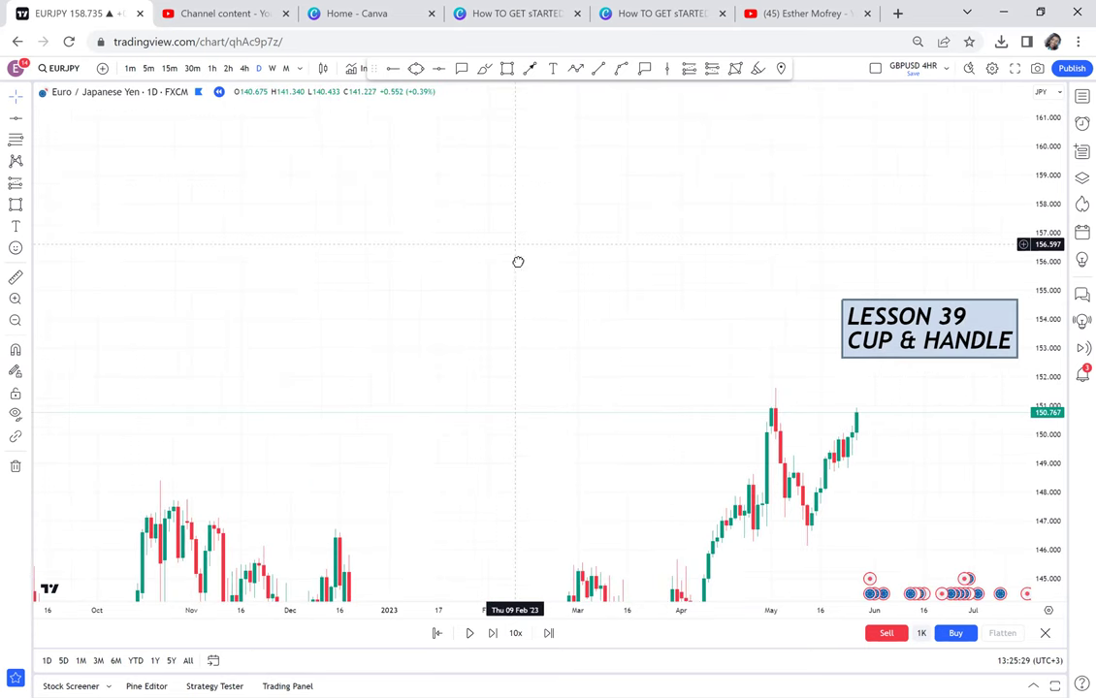
left_click(577, 70)
left_click(296, 456)
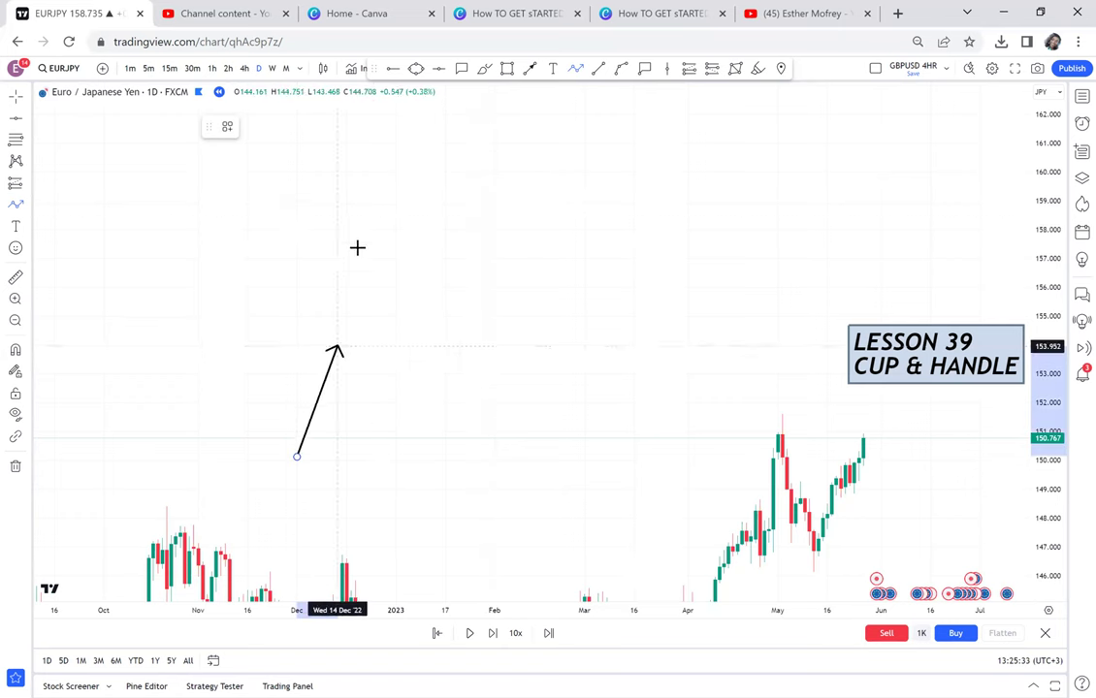
left_click(377, 209)
left_click(481, 421)
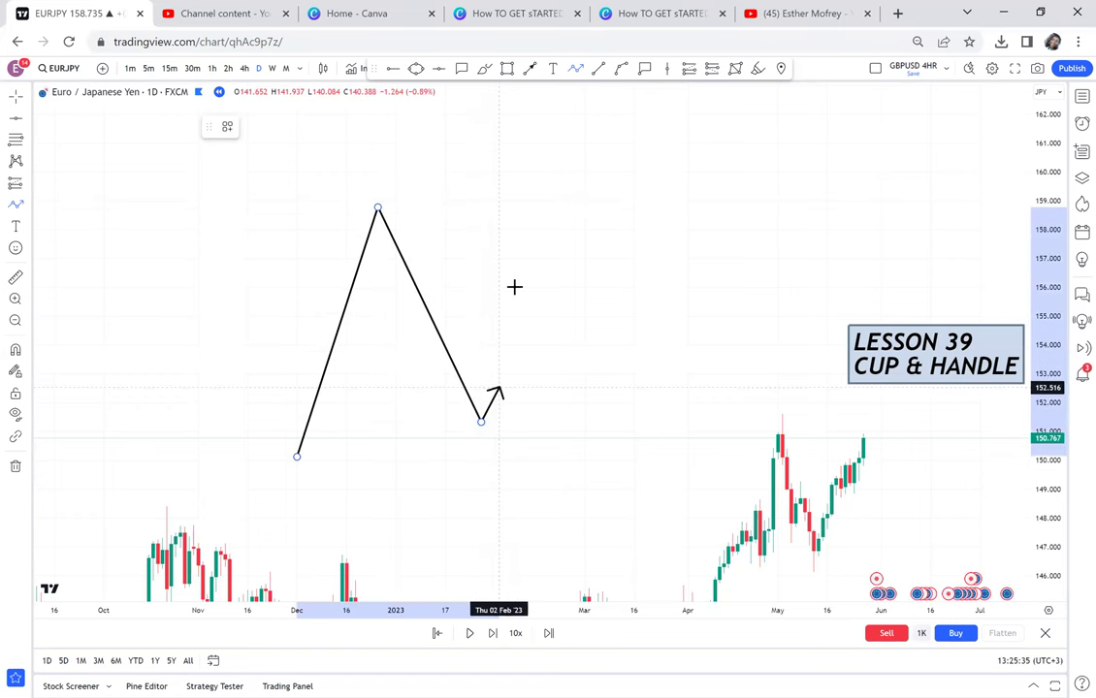
left_click(525, 201)
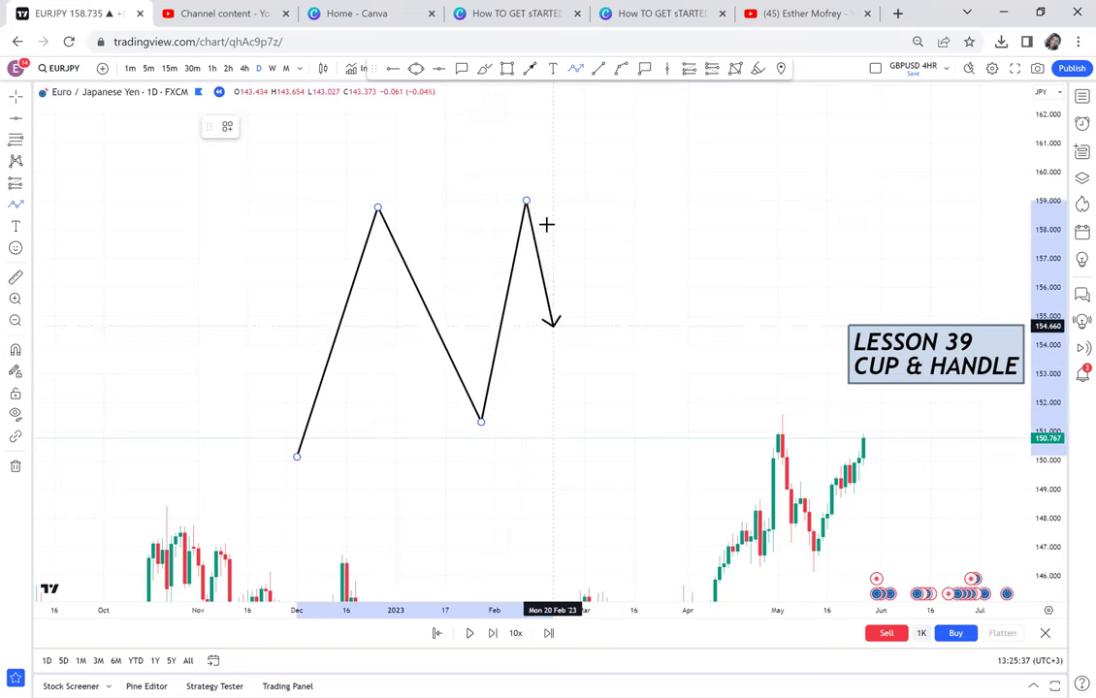
left_click(562, 291)
left_click(575, 264)
left_click(594, 291)
double_click(608, 269)
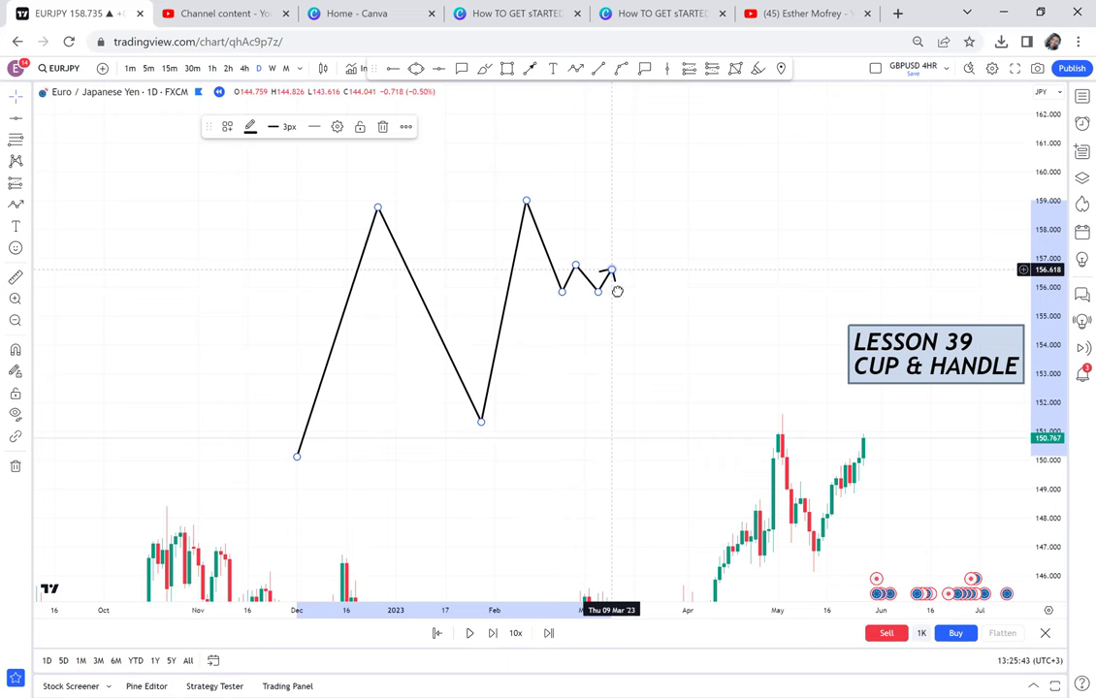
- Draw a breakout path from the end of the pullback up past the two peaks, with a small dip, ending at about 162
left_click(576, 68)
left_click(628, 277)
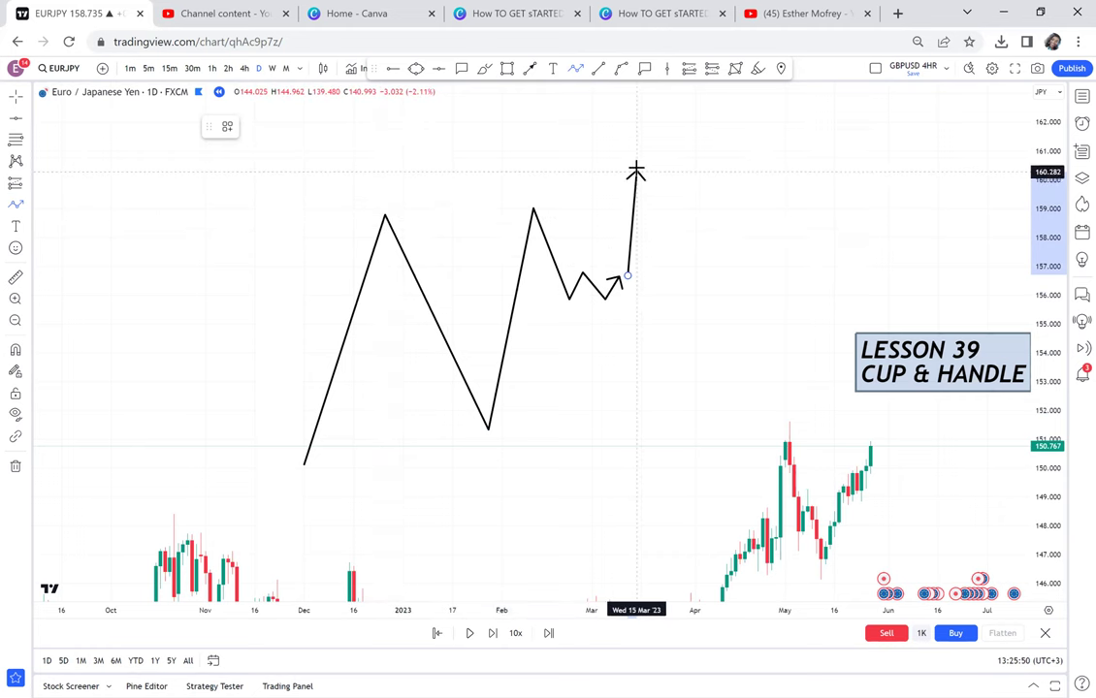
left_click(636, 166)
left_click(663, 192)
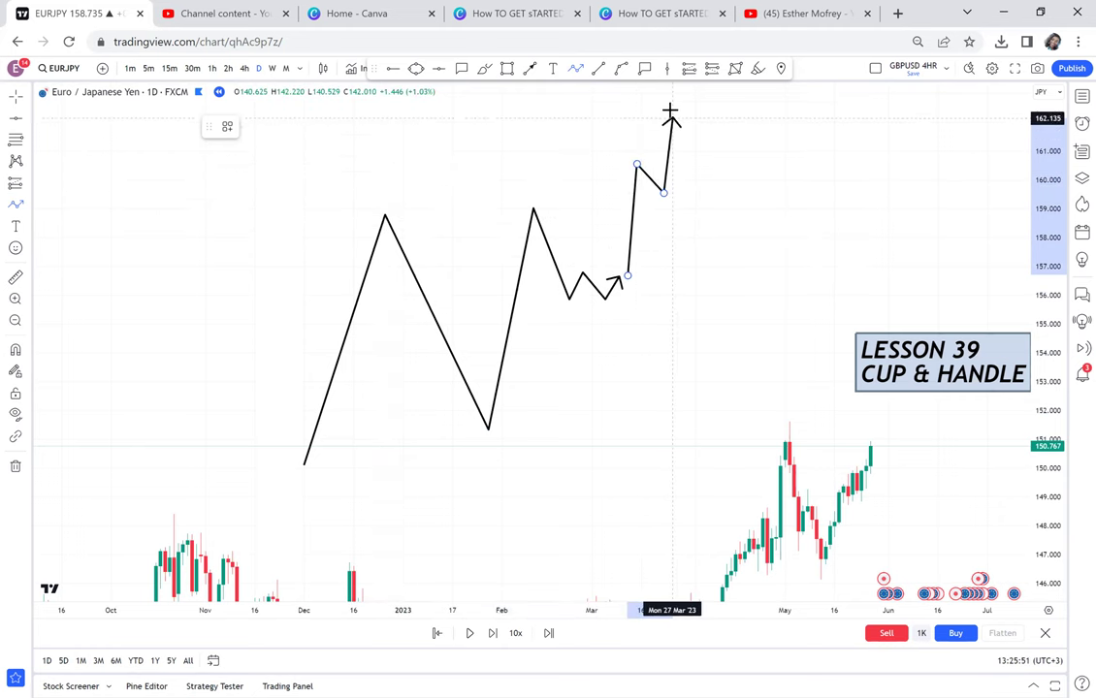
double_click(672, 111)
left_click(714, 178)
- Draw a thin rectangle across the two equal peaks, from about 158.9 down to 158.2, to mark the resistance zone
left_click_drag(704, 184, 517, 187)
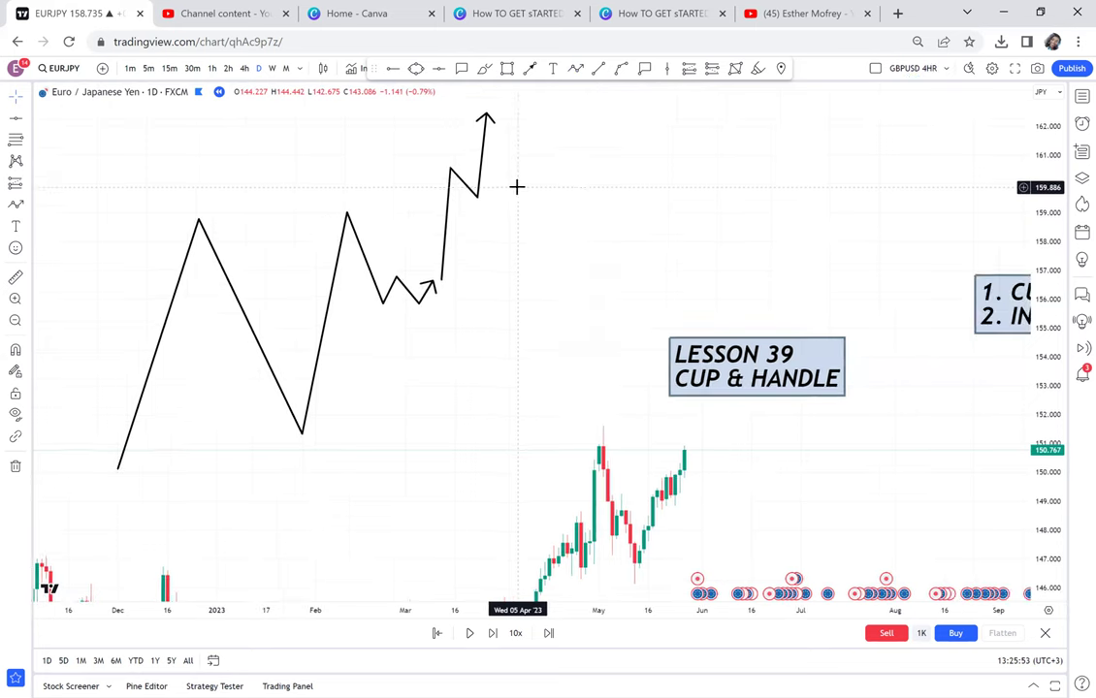
key("alt+shift+r")
left_click(151, 215)
left_click(391, 235)
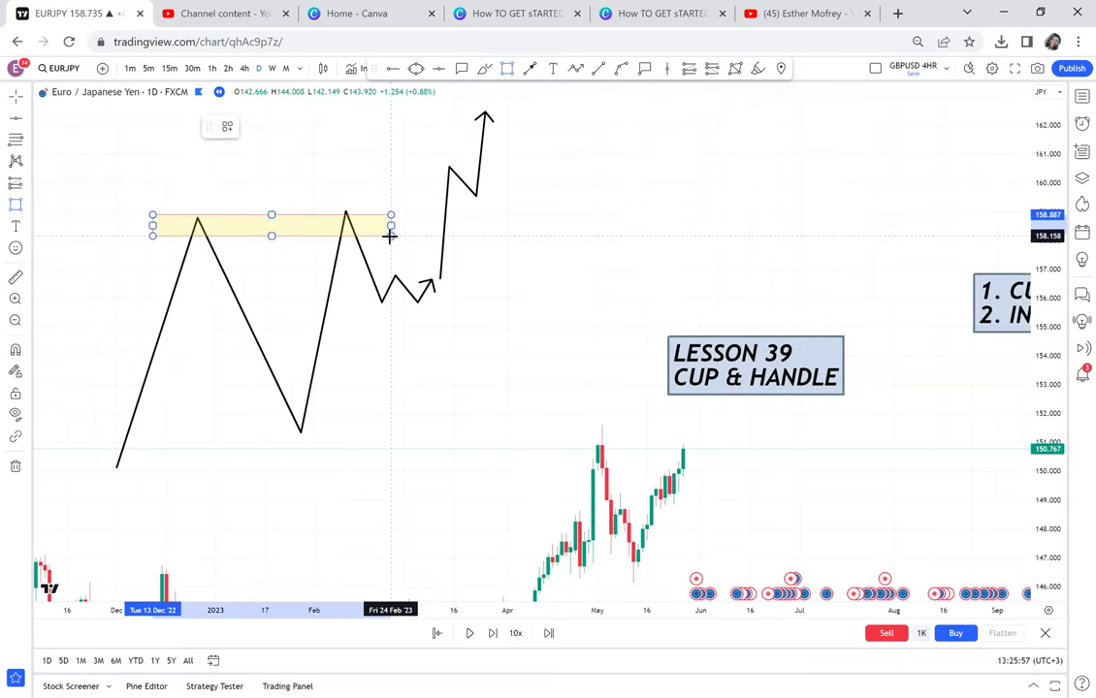
left_click(592, 254)
- Place a horizontal line at the low between the two peaks, at 151.371
left_click(438, 69)
left_click(256, 431)
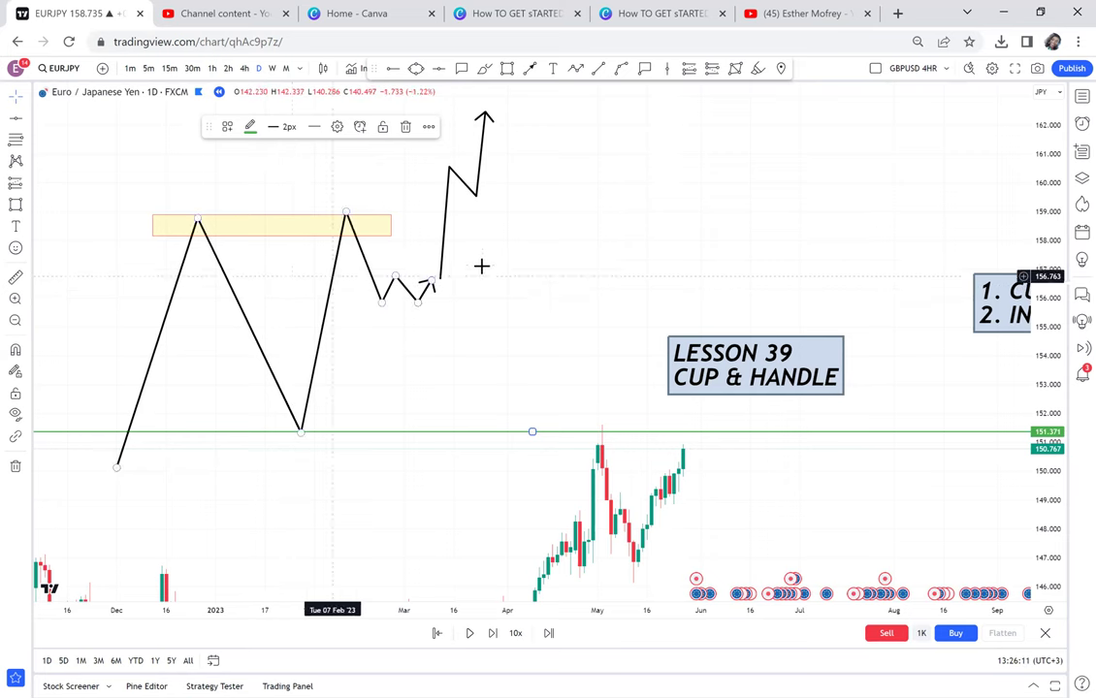
left_click_drag(558, 283, 569, 296)
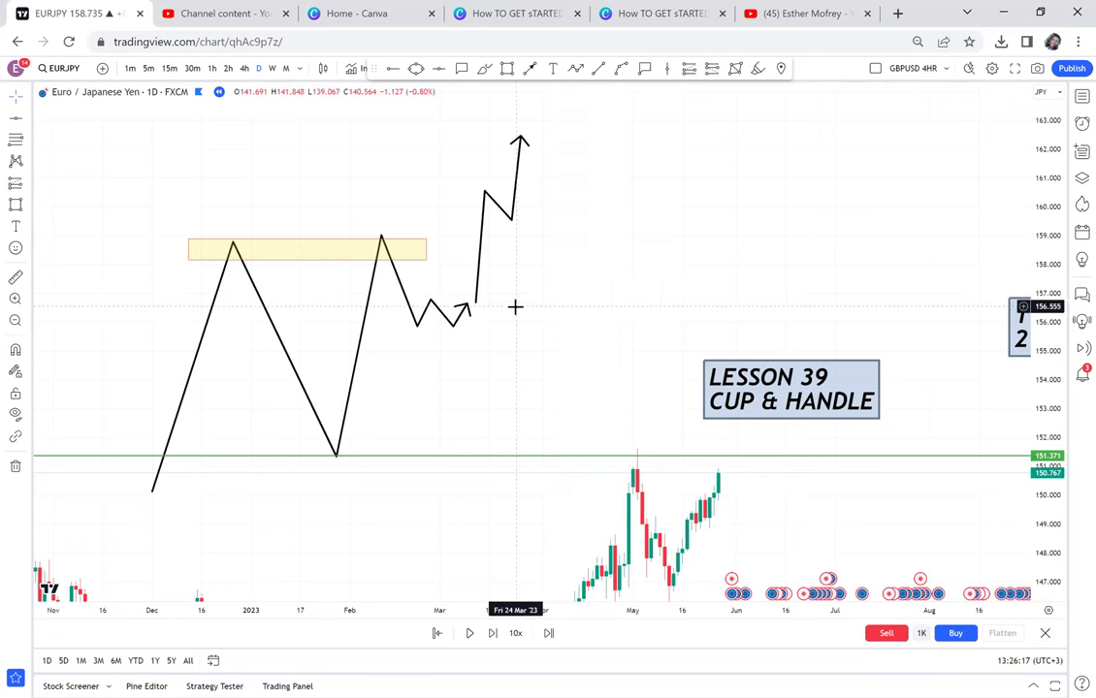
- Draw a nearly level trend line just below the small zigzag pullback, at about 155.5, from 7 Dec '22 to 28 Mar '23
left_click(450, 326)
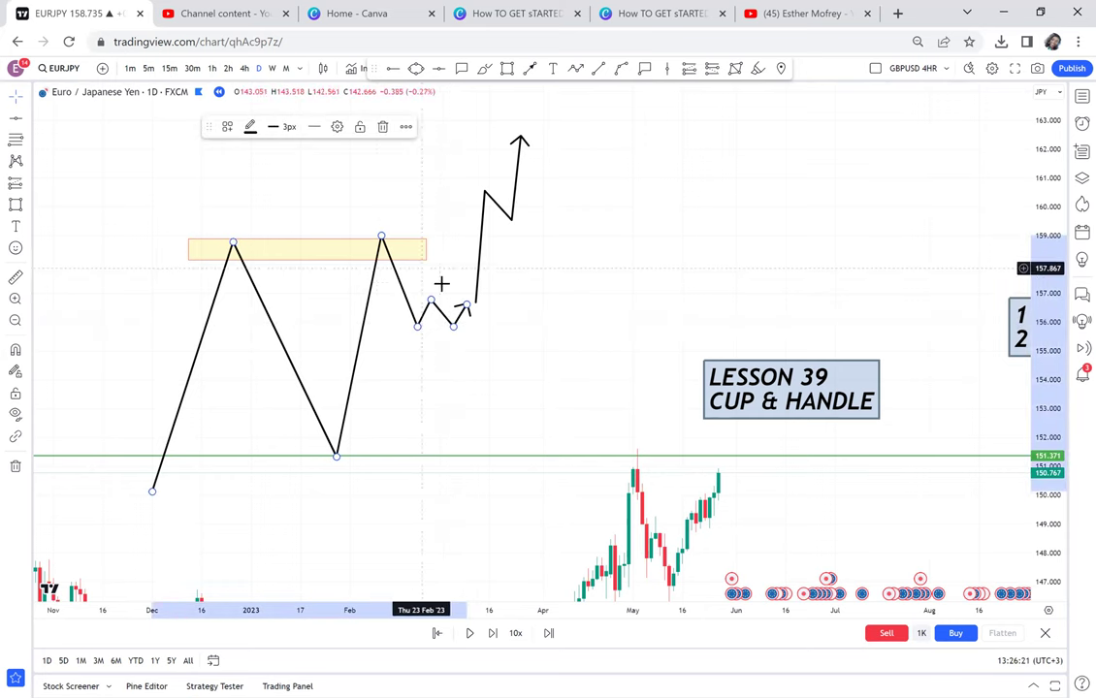
left_click(599, 68)
left_click(169, 337)
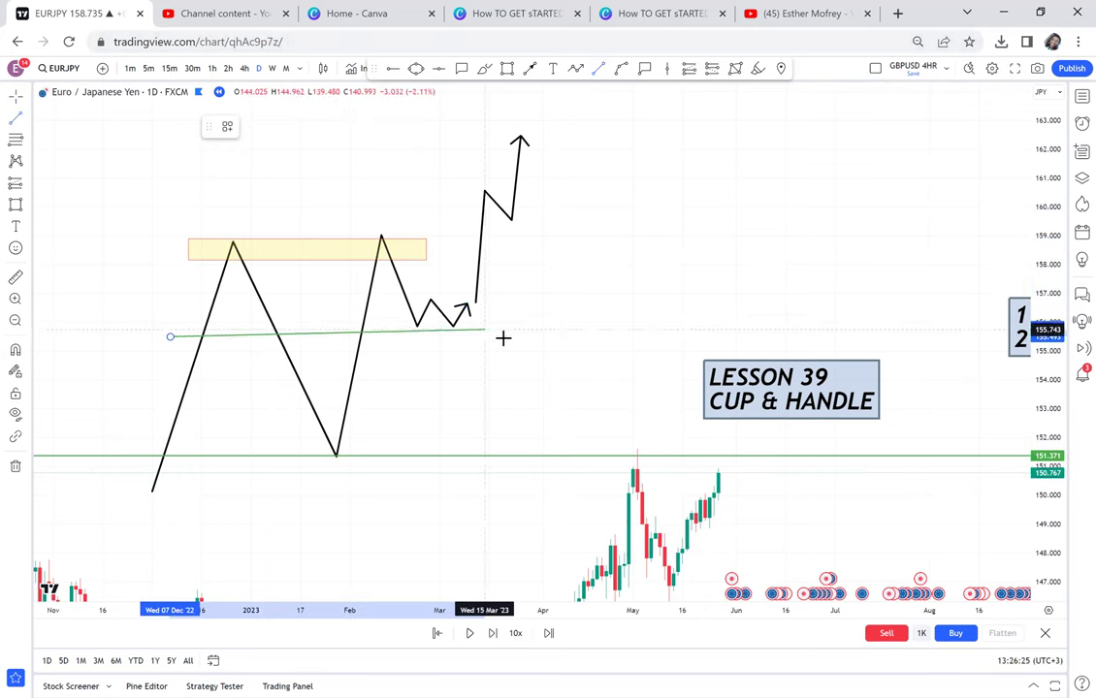
left_click(523, 332)
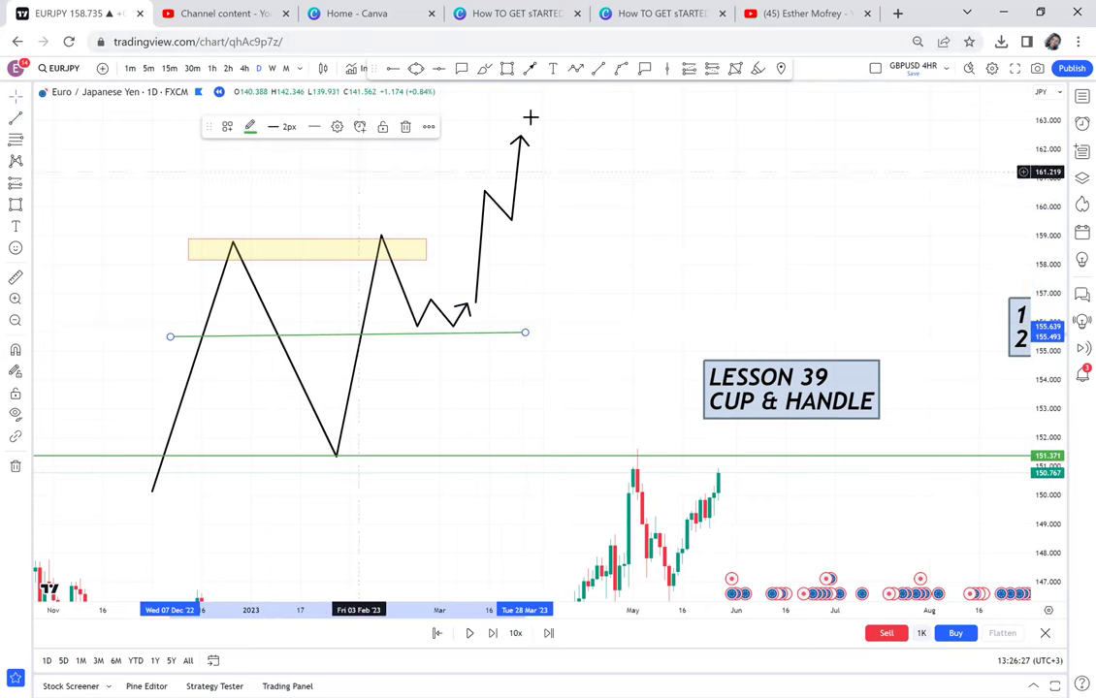
- Draw a curve between the two peaks and bend it down to the low to outline the cup
left_click(621, 68)
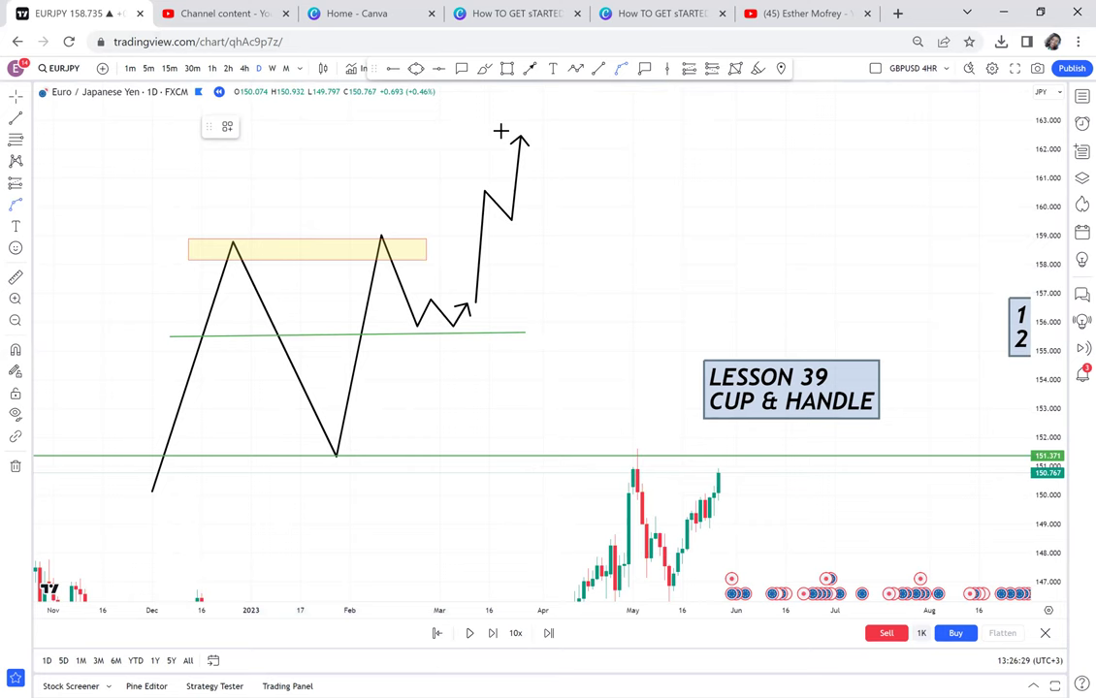
left_click(233, 242)
left_click(380, 238)
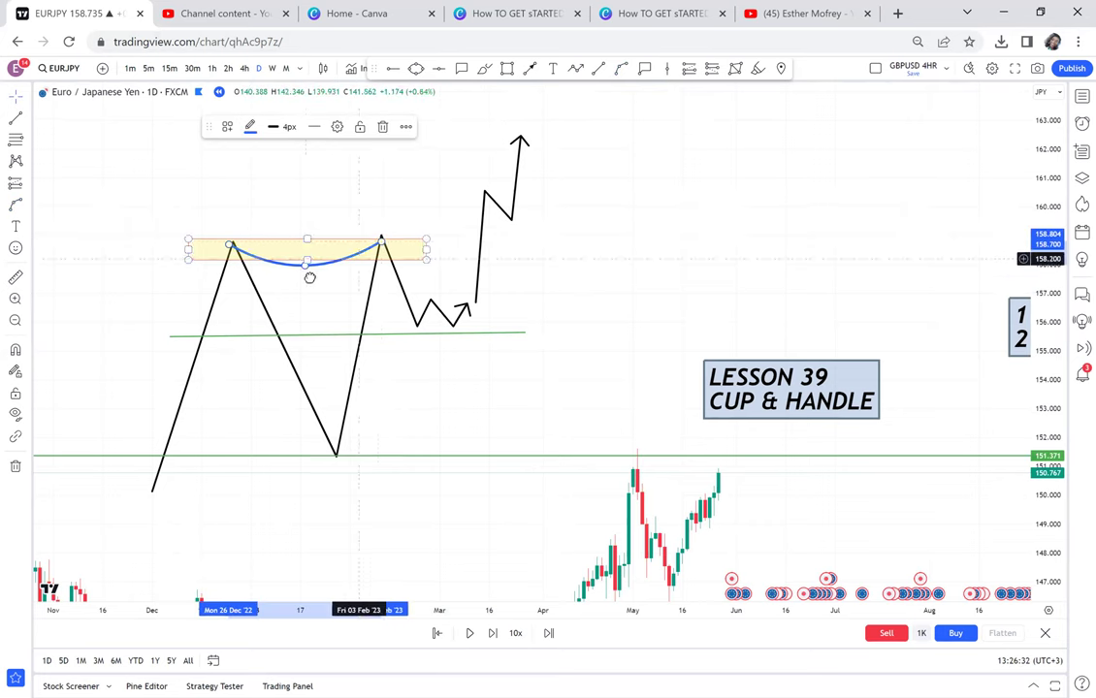
left_click_drag(312, 271, 305, 419)
left_click(309, 448)
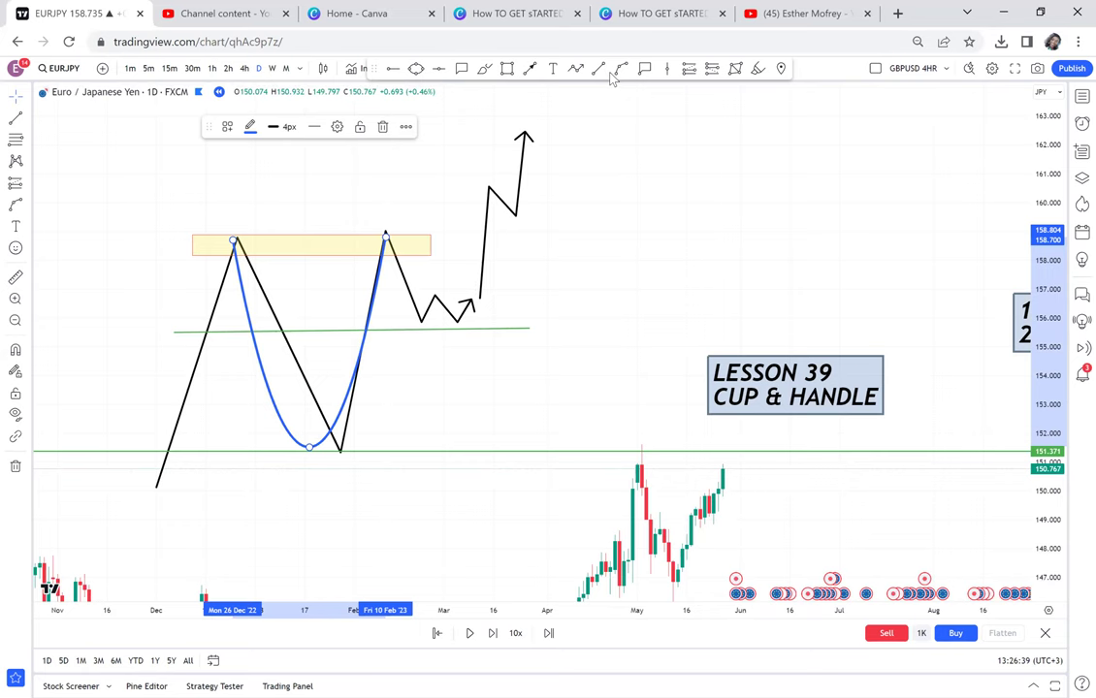
- Draw a second curve from the second peak to the breakout leg and bend it below the pullback to outline the handle
left_click(466, 191)
left_click(389, 243)
left_click(479, 244)
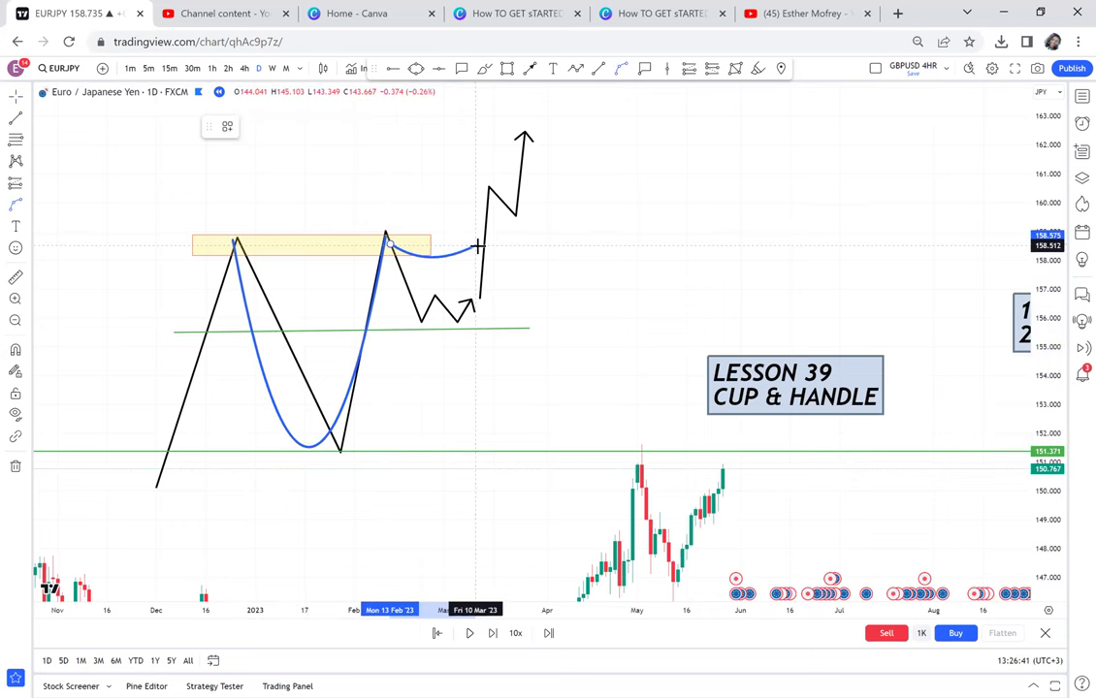
left_click(437, 258)
left_click_drag(438, 259, 438, 339)
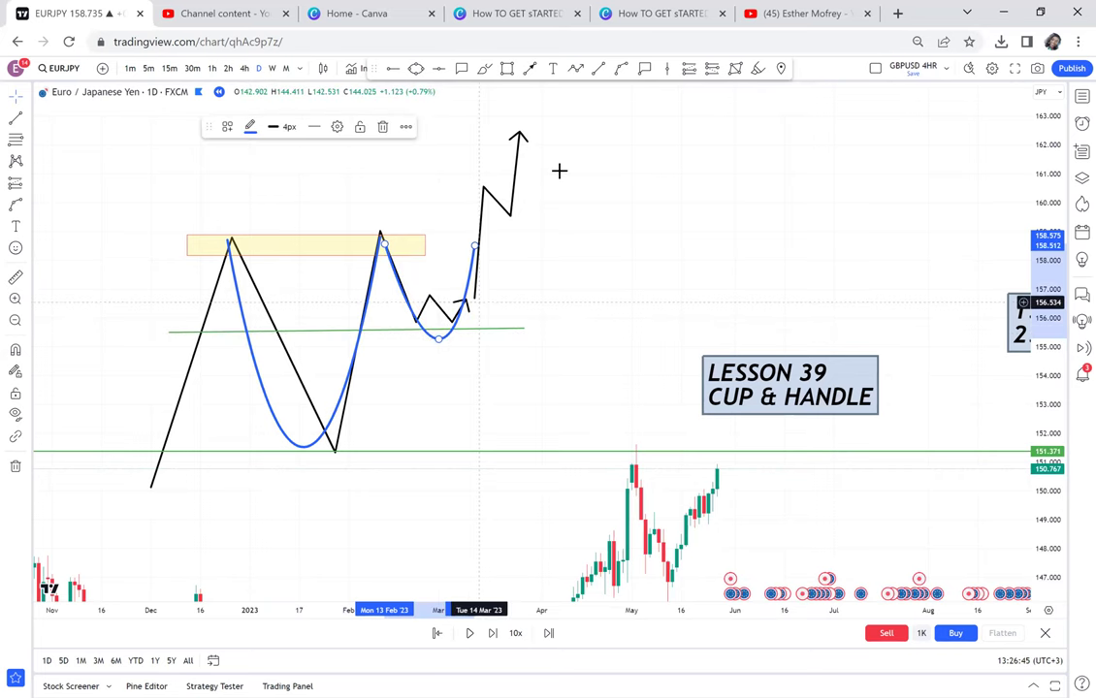
- Draw a narrow vertical rectangle spanning the cup's depth and move it up so it stands on the top of the resistance zone
left_click_drag(585, 165, 647, 205)
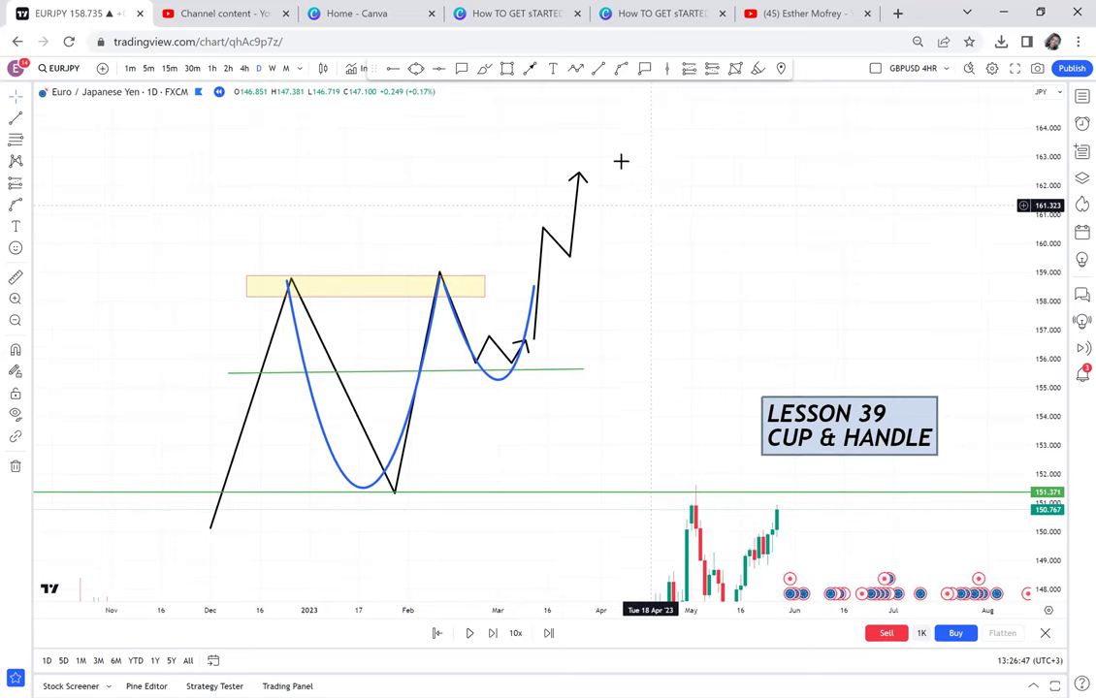
left_click(507, 67)
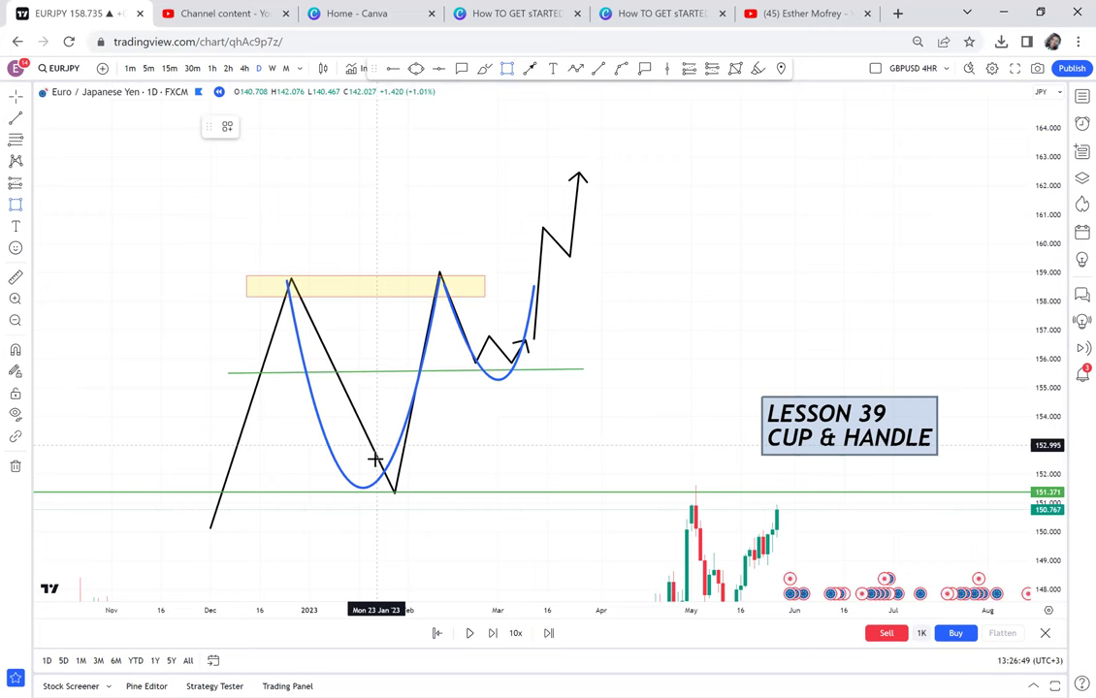
left_click(373, 494)
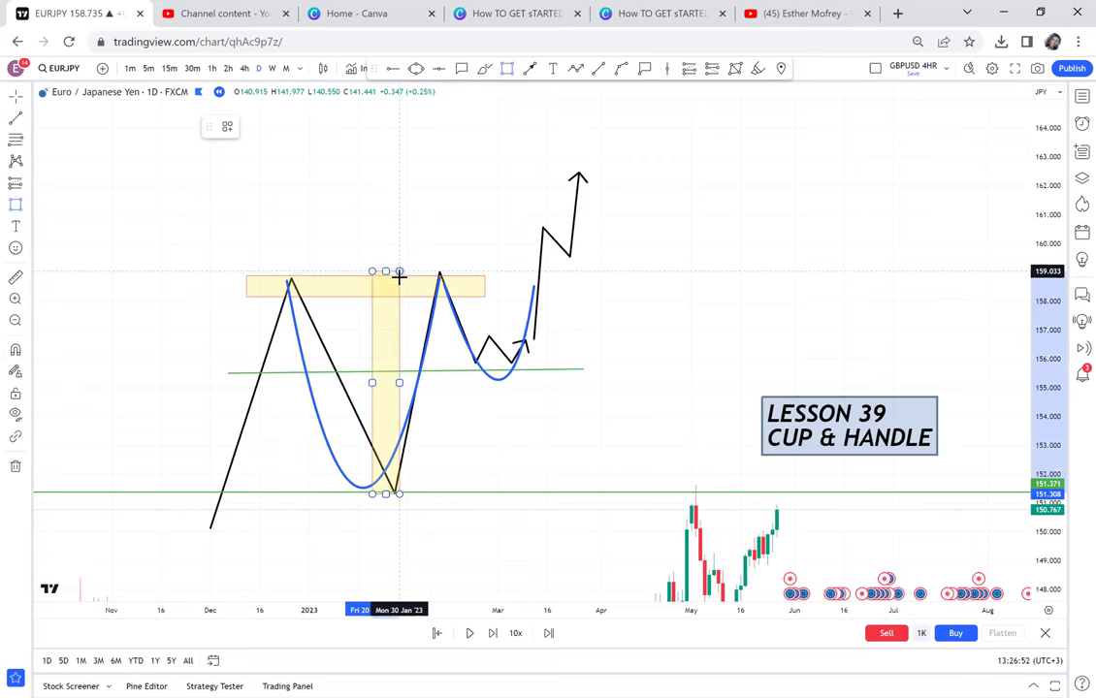
left_click(398, 276)
left_click_drag(395, 325, 451, 257)
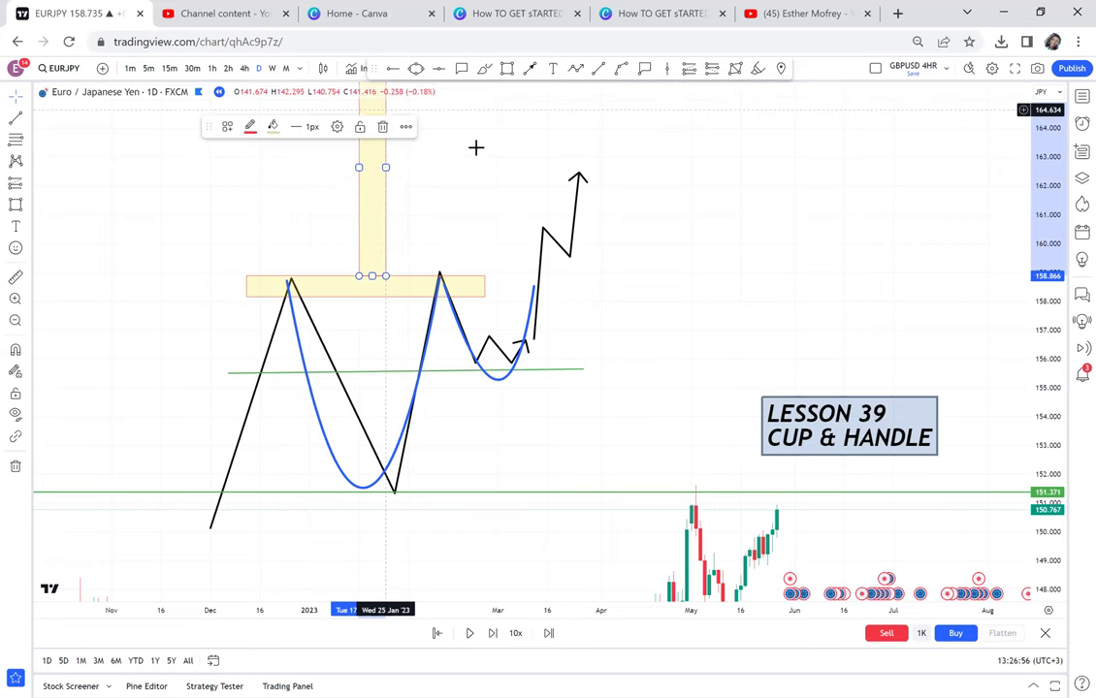
- Place a horizontal line at the top of the tall rectangle, about 166.38, and measure from the resistance zone up to it
left_click(312, 171)
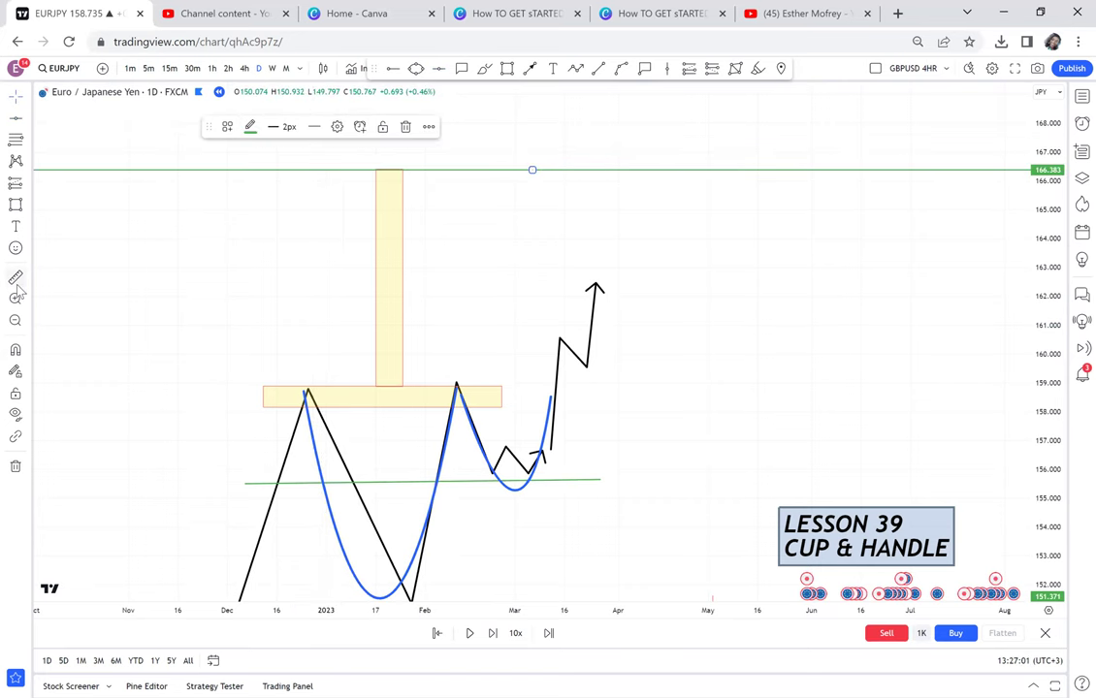
left_click(316, 391)
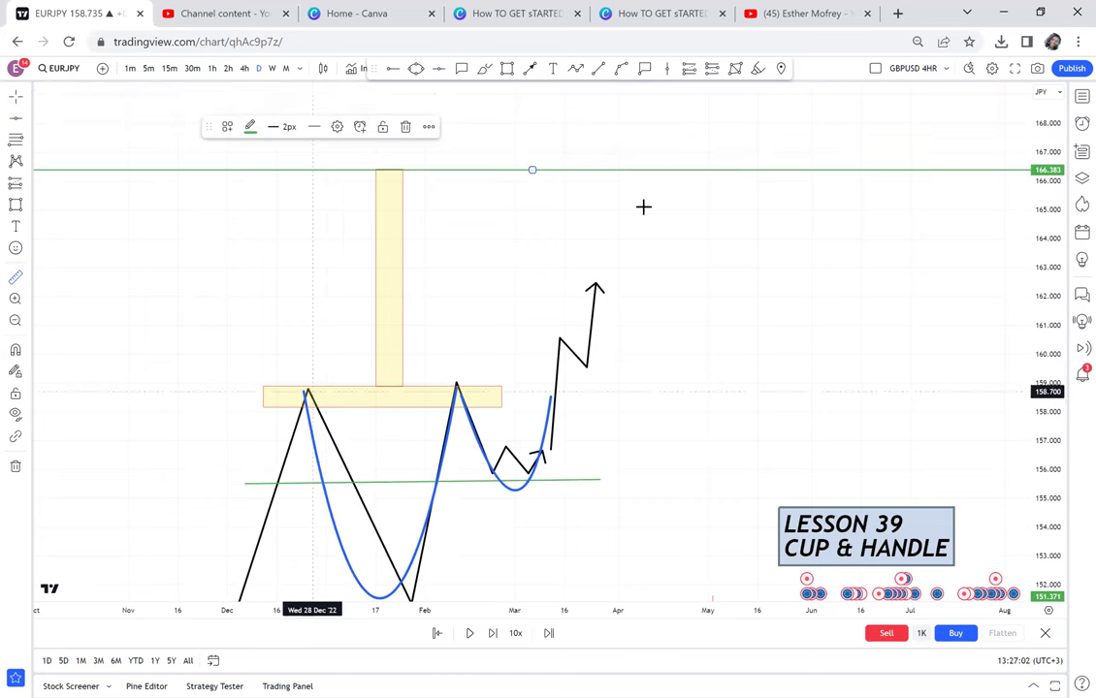
left_click(673, 169)
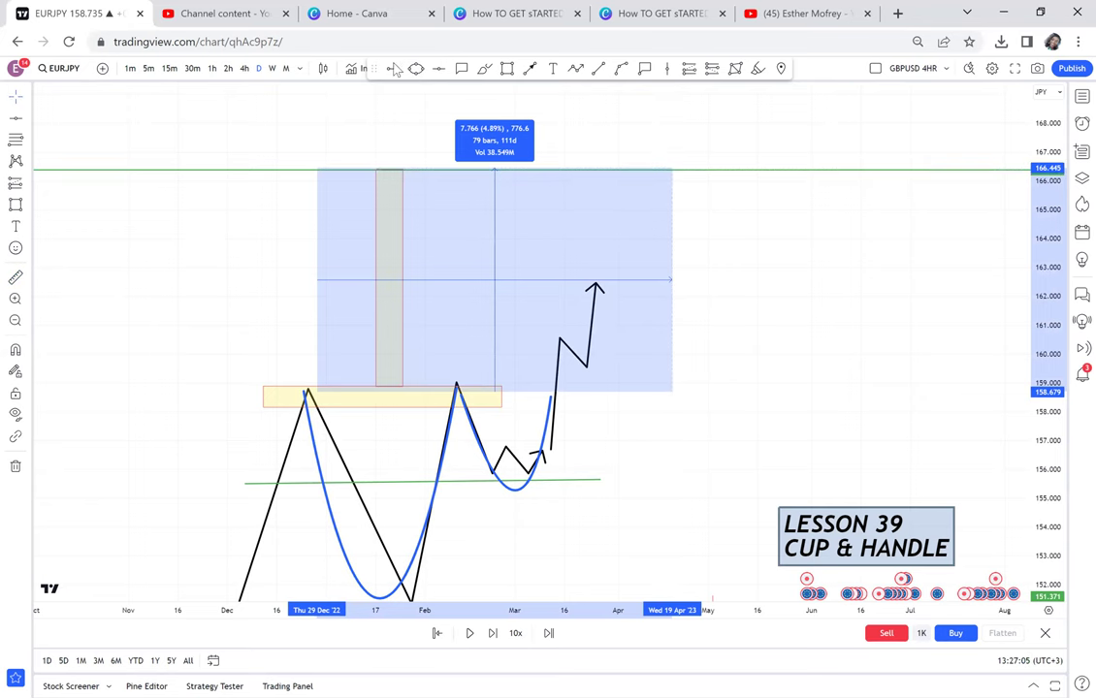
- Place a horizontal ray level with the breakout arrow's tip, at about 162.51, starting above the cup's first peak
left_click(292, 282)
left_click_drag(663, 388, 592, 257)
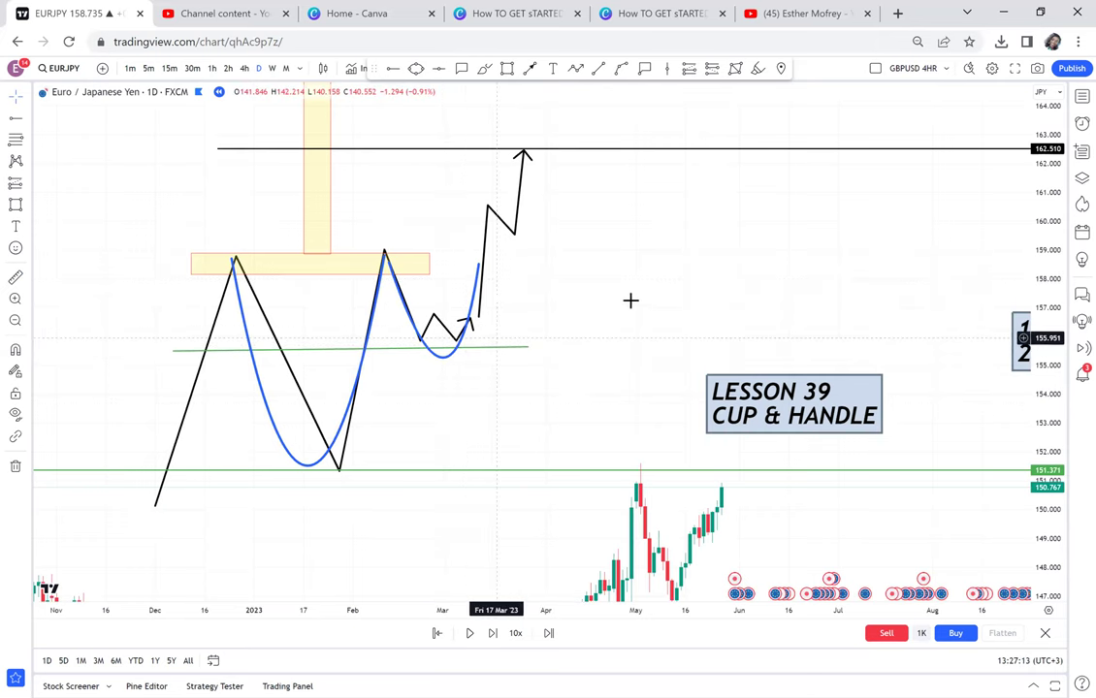
- Add a callout reading "FAILED POSSIBLE DOUBLE TOP" just above the numbered cup and handle list
left_click_drag(495, 302, 196, 330)
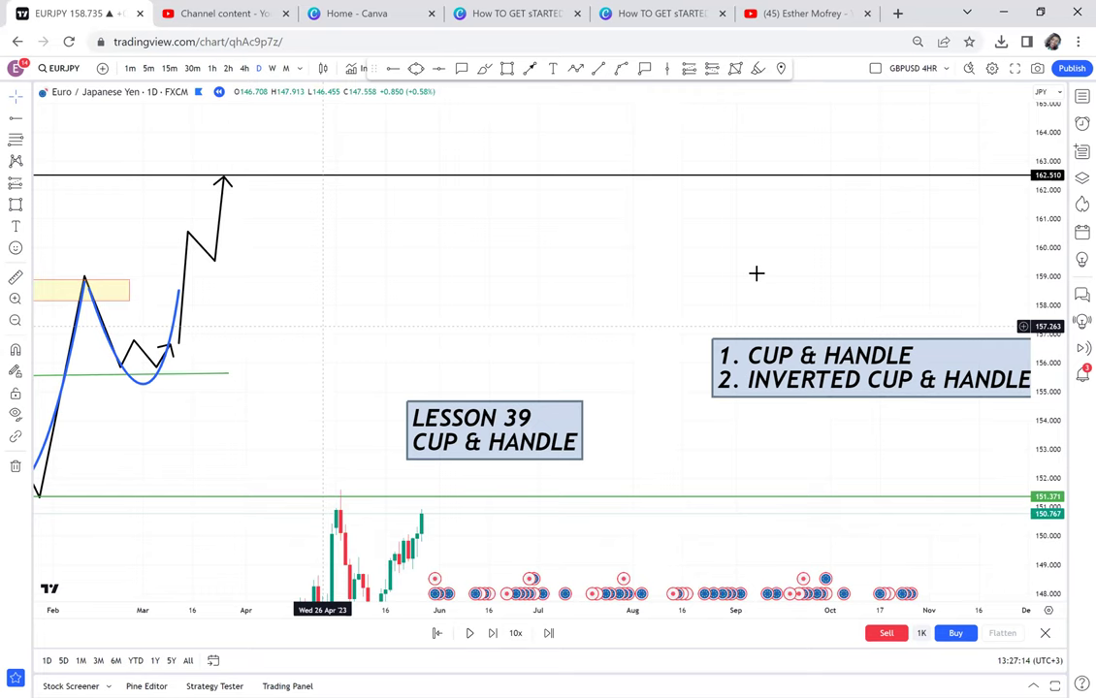
left_click_drag(756, 273, 590, 252)
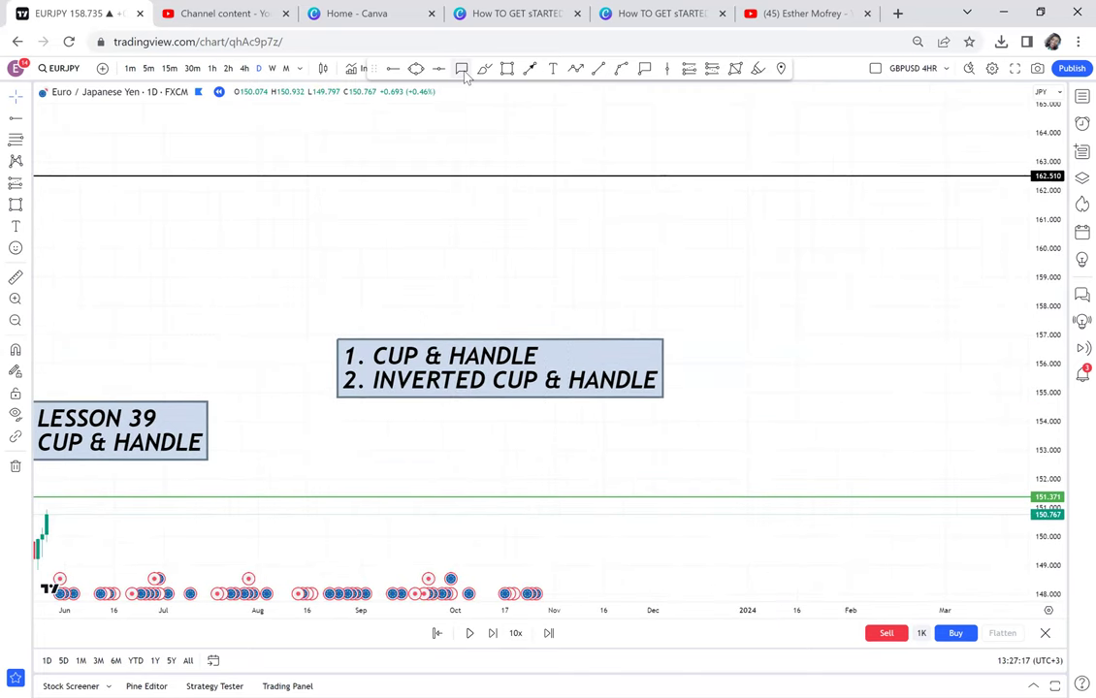
left_click(525, 341)
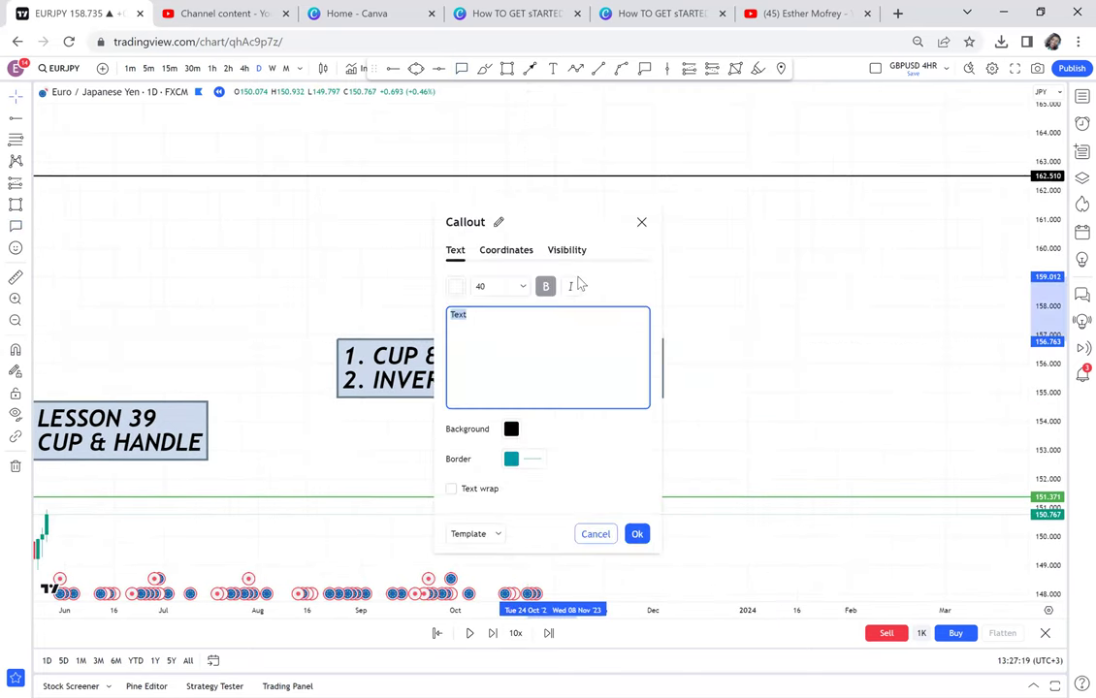
type("FAILED POSSIBLE DOUBL")
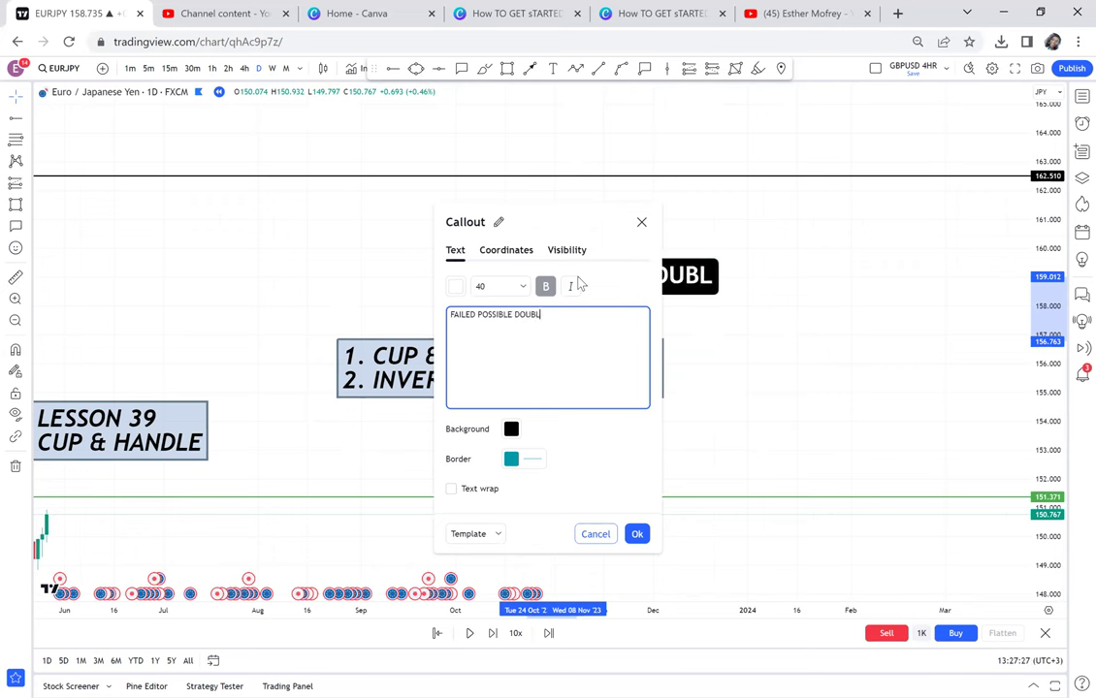
type("E TOP")
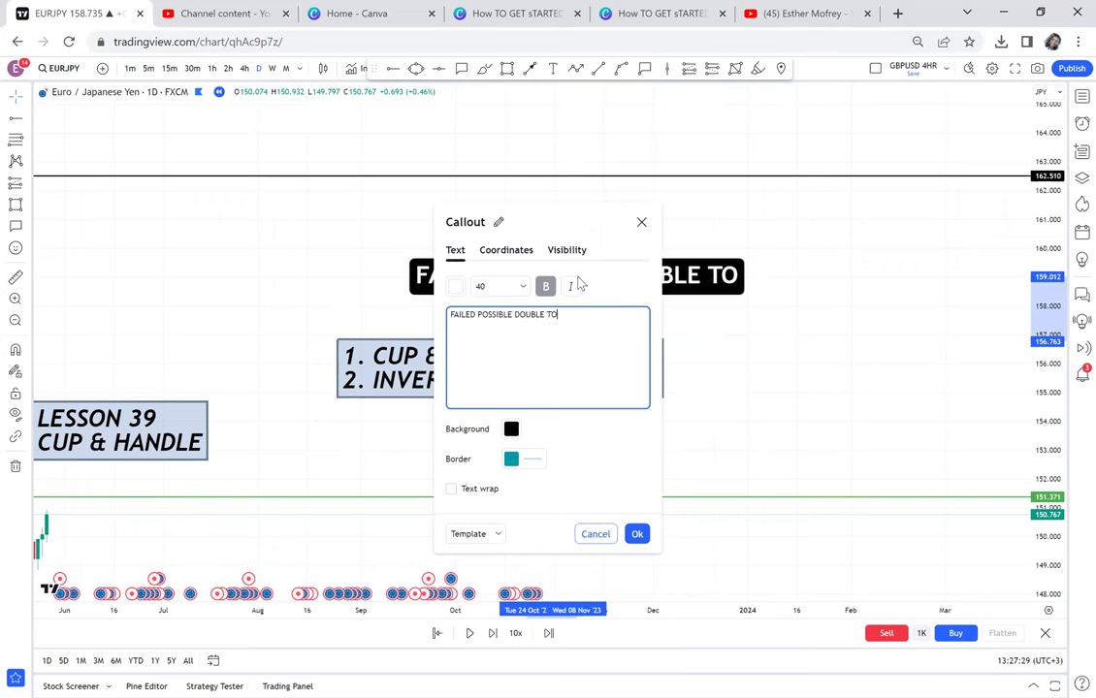
left_click(778, 397)
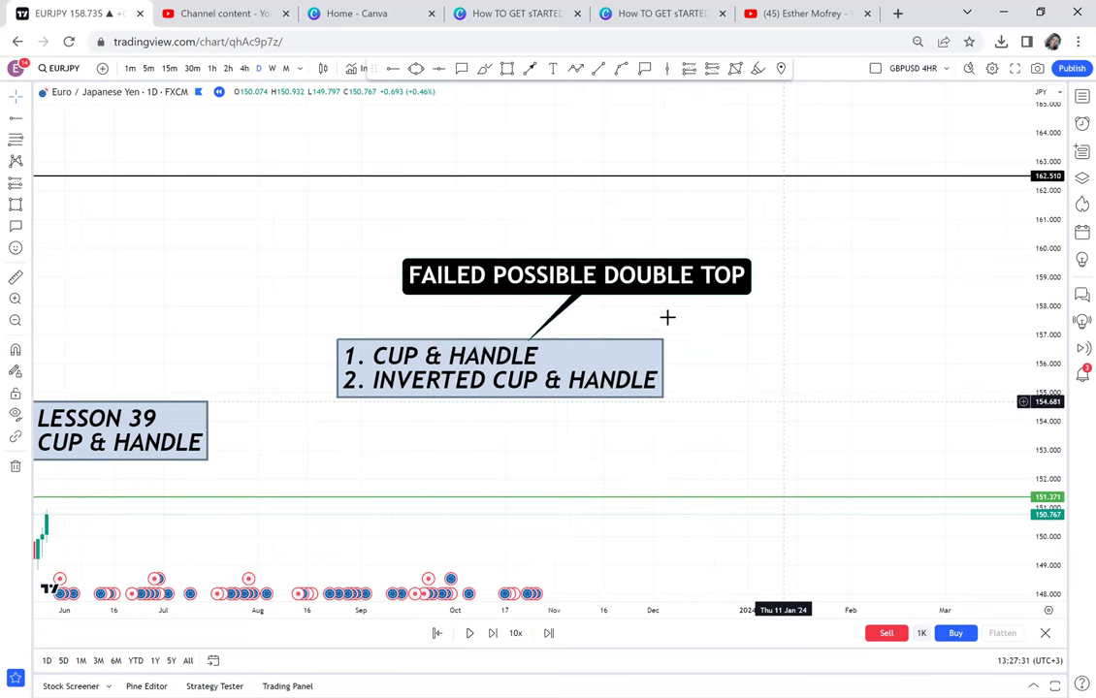
left_click(636, 286)
- In the empty area above 167, draw a double-top path from about 168.7 with peaks near 178, a low near 171.4 and a pullback to 174.7
left_click_drag(671, 279, 788, 291)
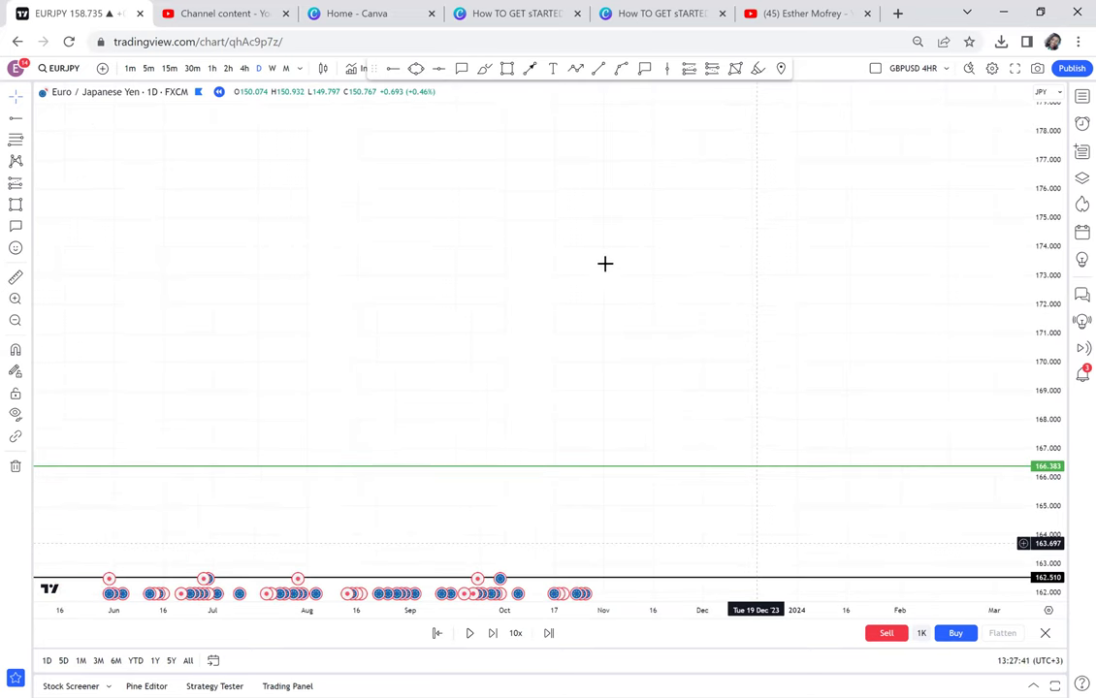
left_click_drag(604, 283, 617, 417)
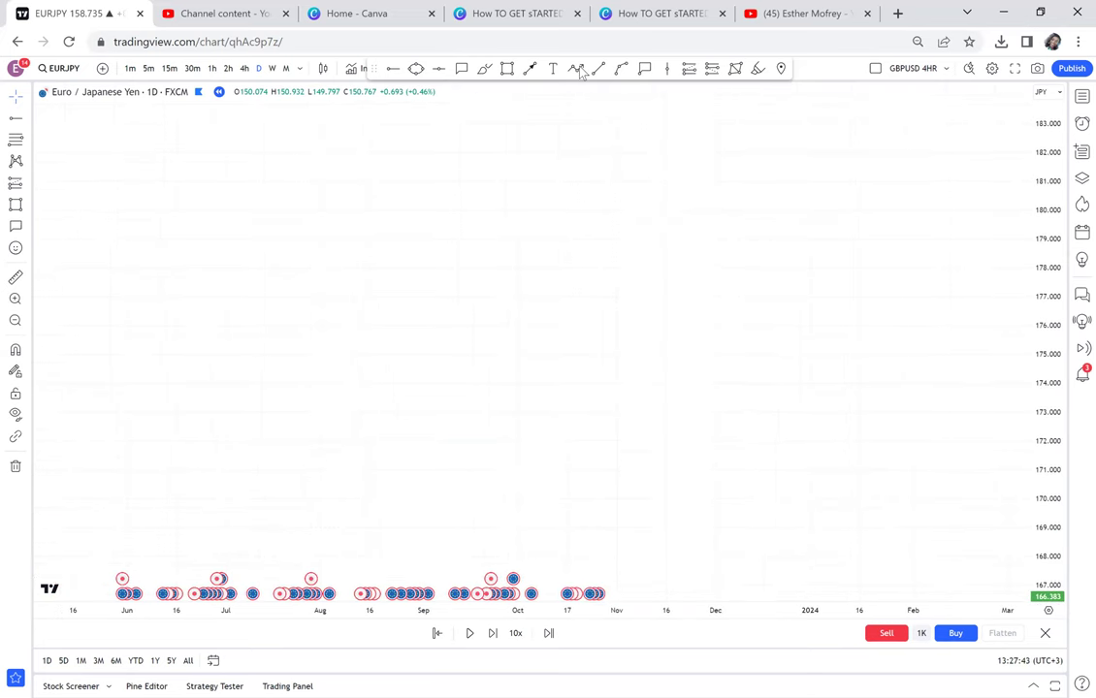
left_click(576, 69)
left_click(356, 536)
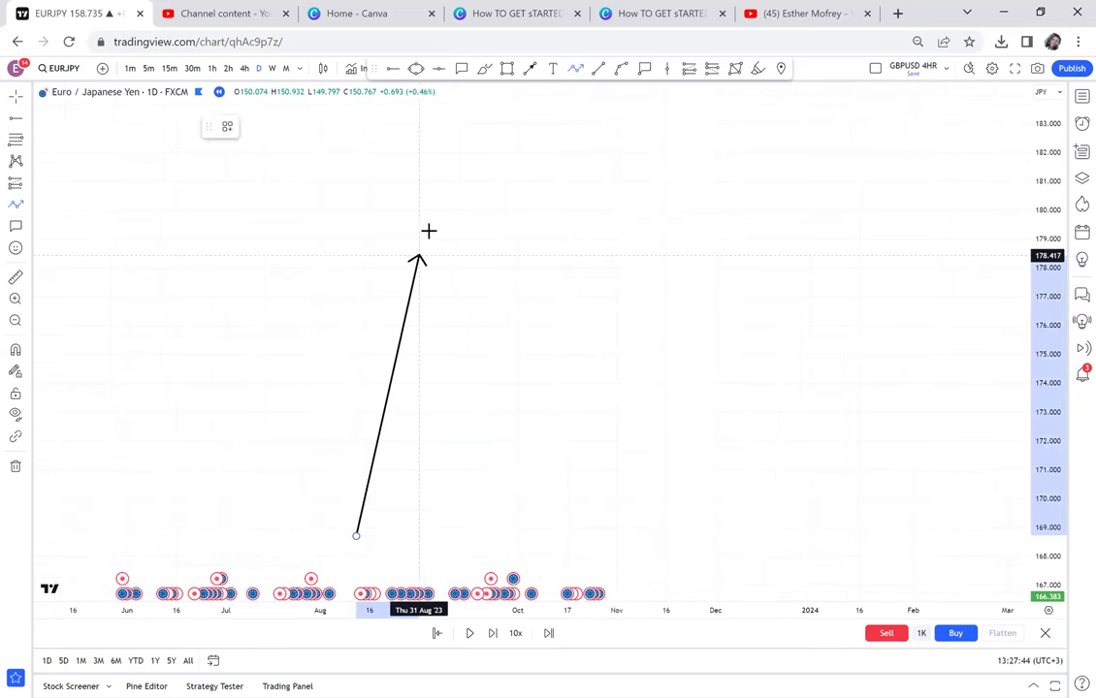
left_click(455, 273)
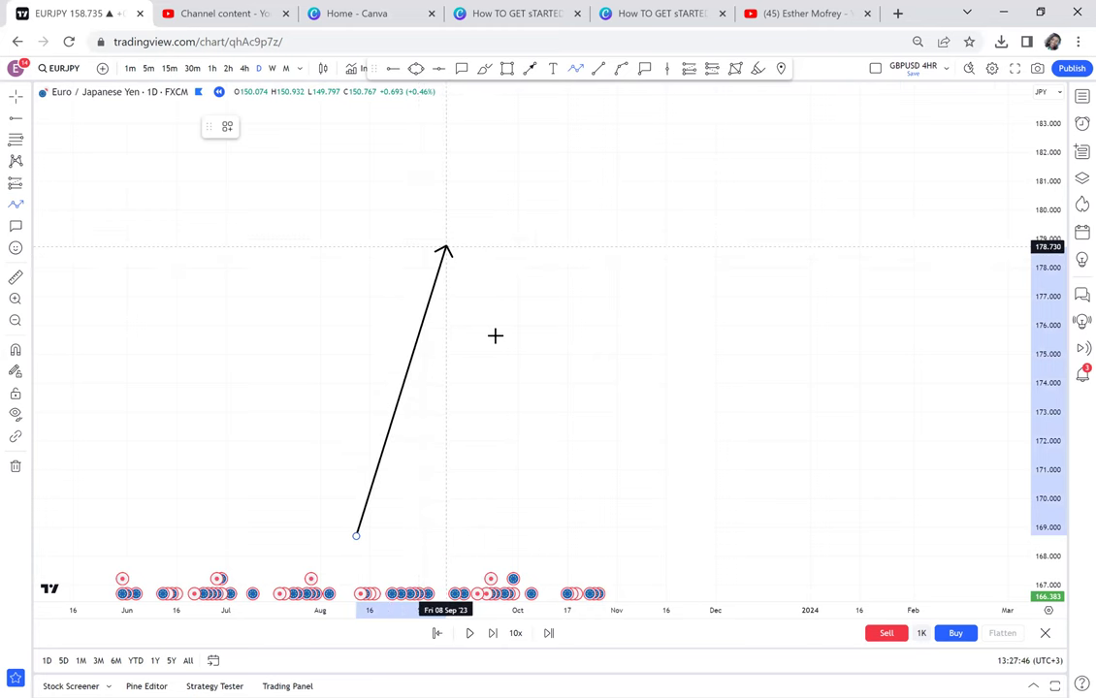
left_click(554, 459)
left_click(602, 264)
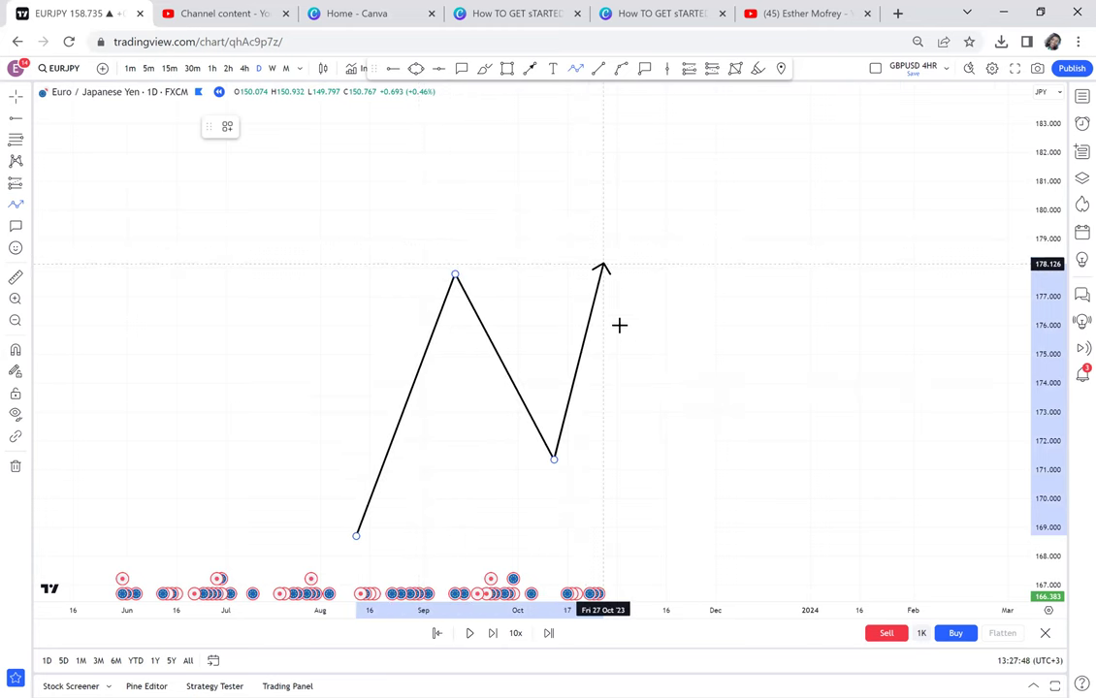
left_click(635, 350)
left_click(650, 329)
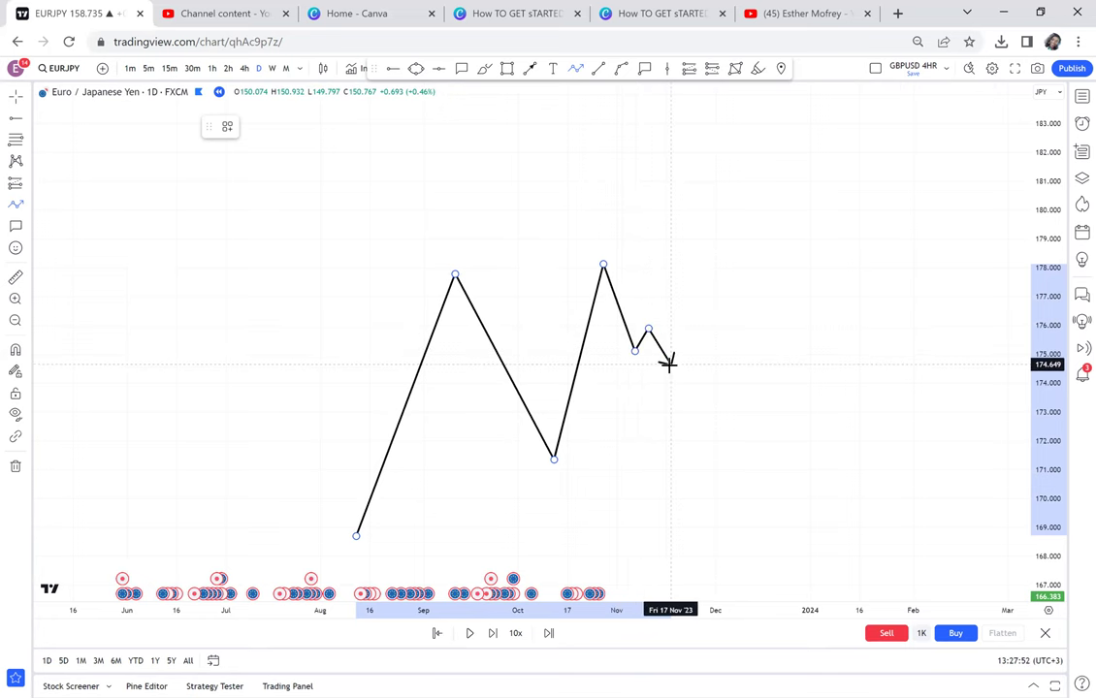
double_click(671, 362)
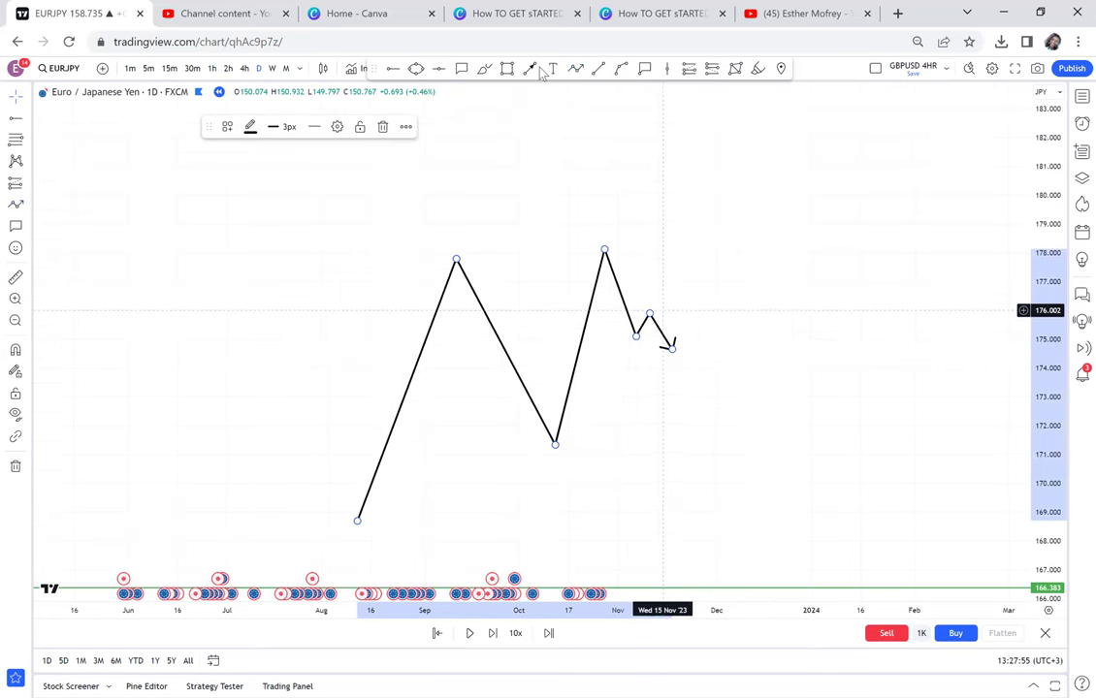
- Draw a second path from the pullback's end, bouncing to about 175.6 and falling past the middle low to about 168
left_click(576, 70)
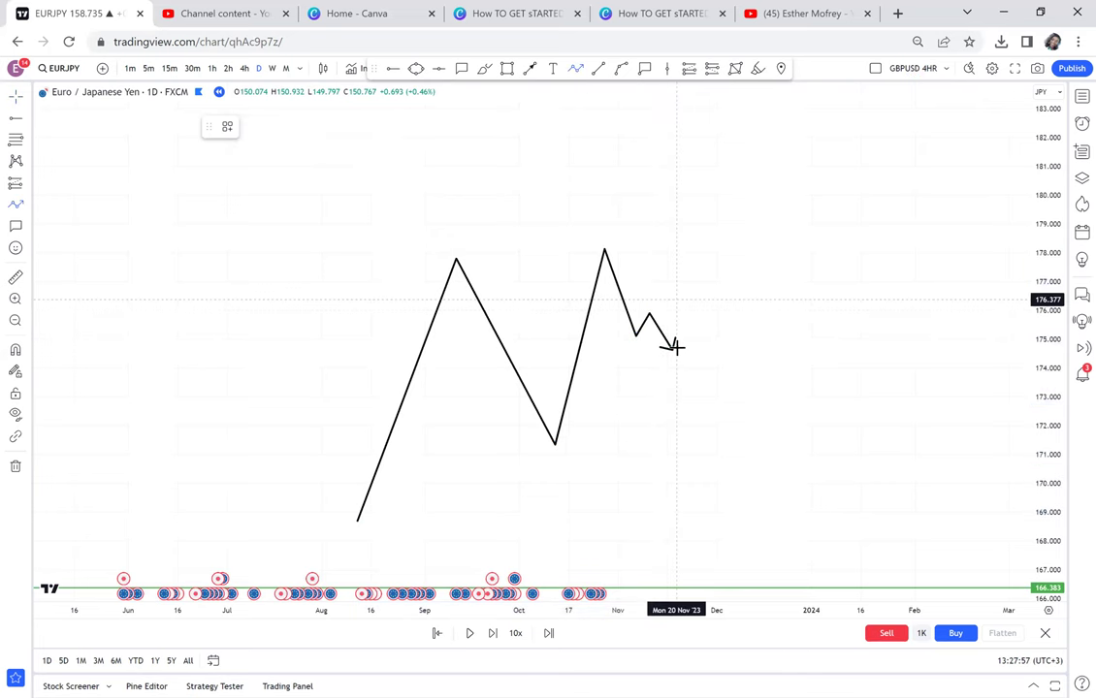
left_click(686, 322)
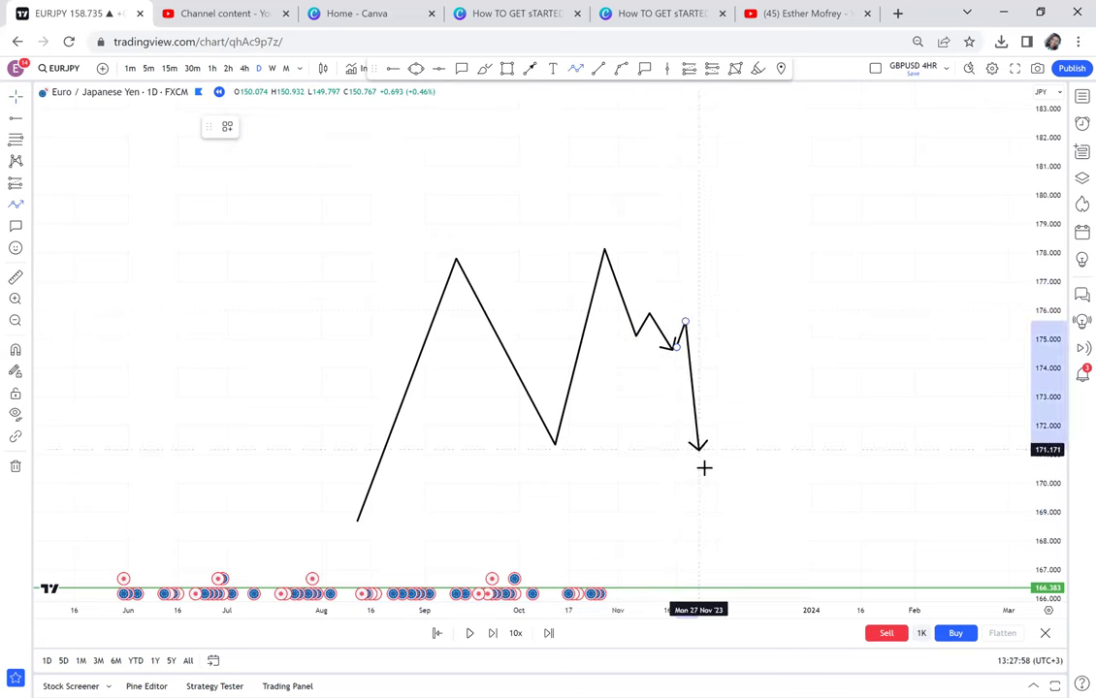
left_click(725, 474)
left_click(739, 456)
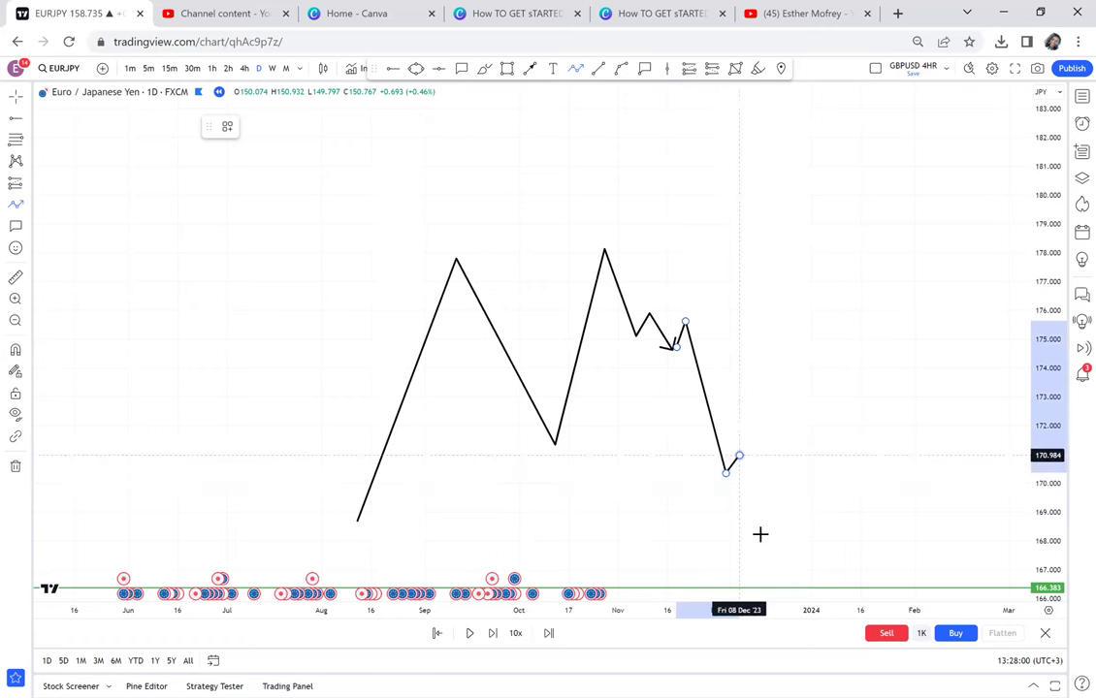
double_click(762, 542)
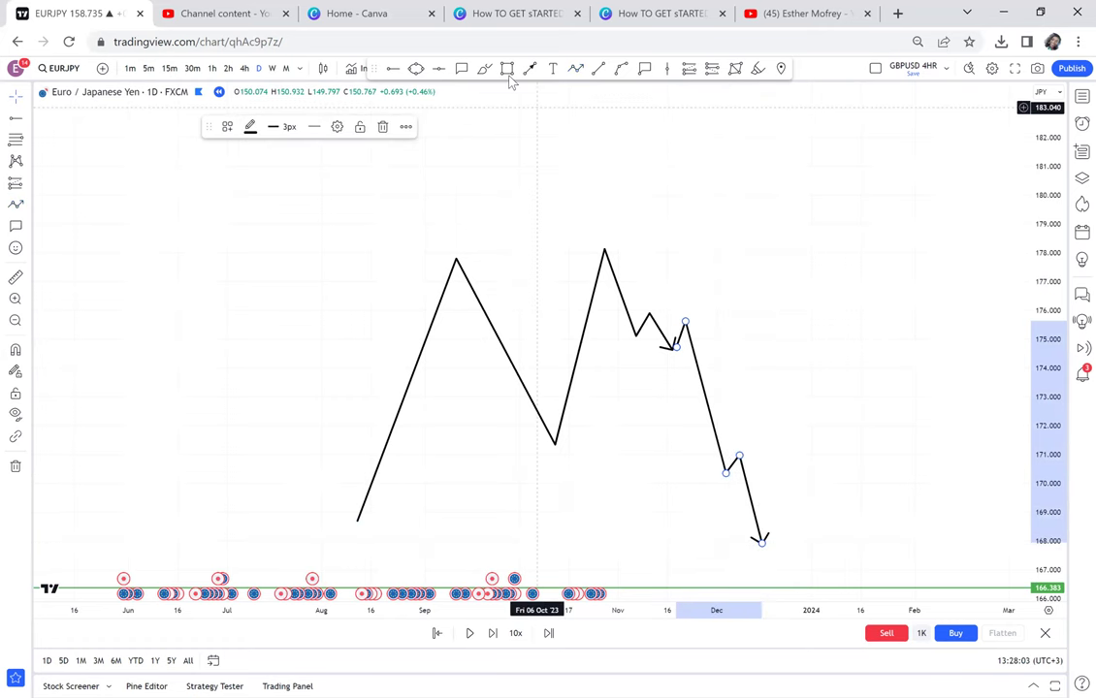
- Draw a rectangle zone over the two peaks, from about 177.4 to 178.9, between 24 Aug and 22 Nov '23
key("alt+shift+r")
left_click(397, 228)
left_click(685, 270)
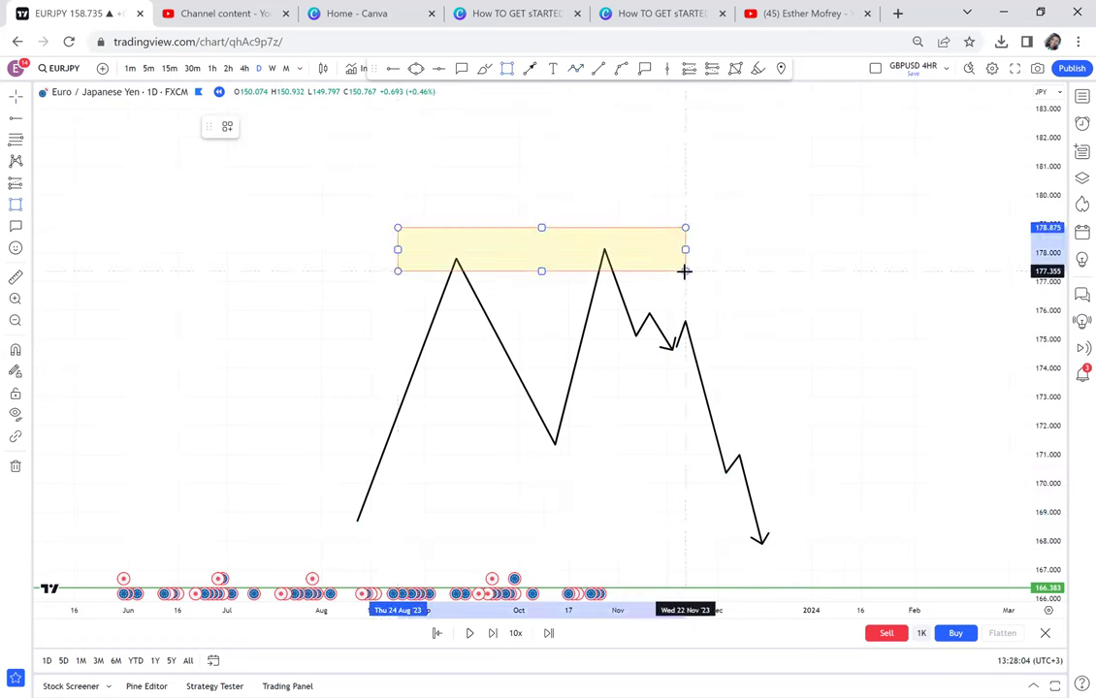
- Draw a nearly level trend line through the small pullback at about 175.1, from 27 Jul to 12 Dec '23
left_click_drag(785, 320, 715, 318)
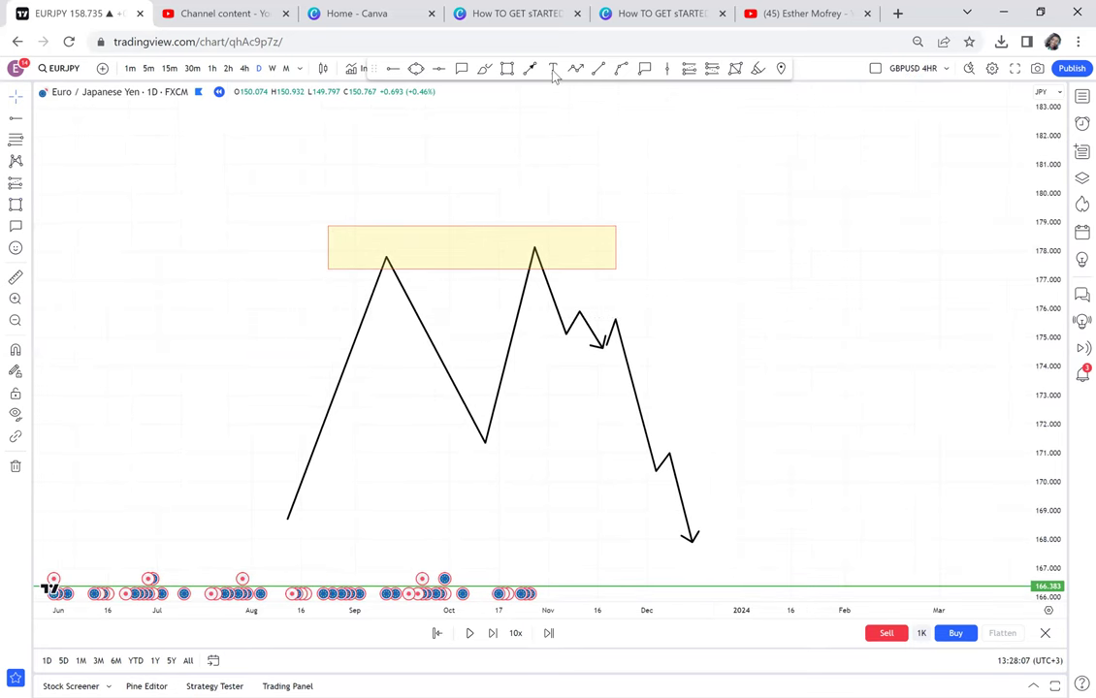
key("alt+t")
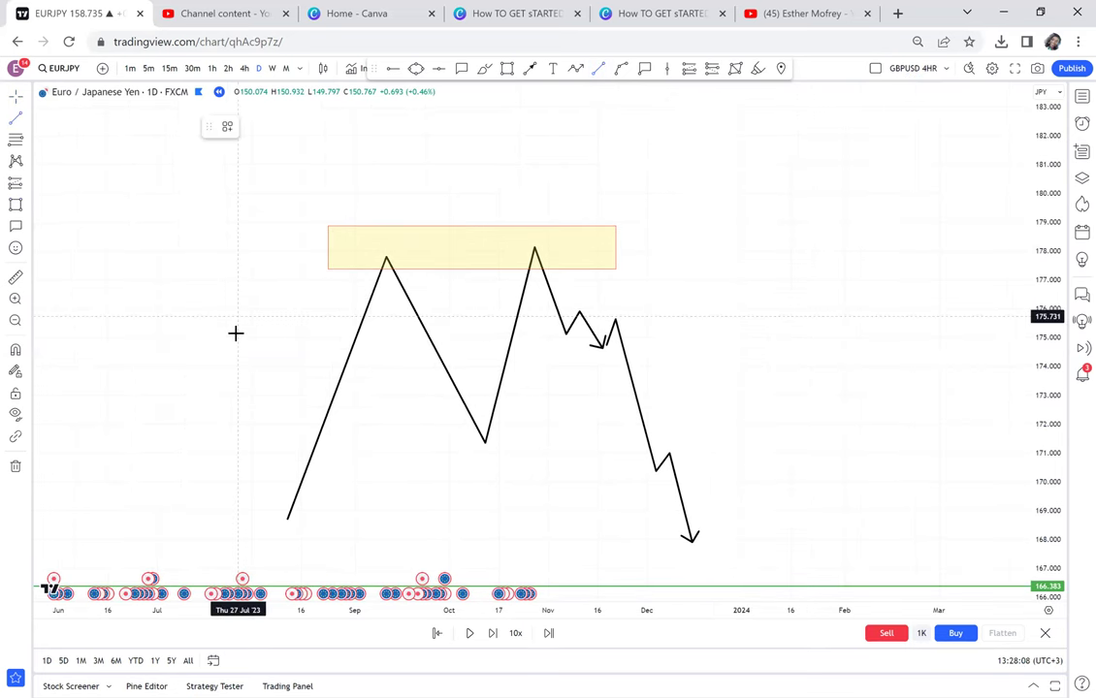
left_click(236, 335)
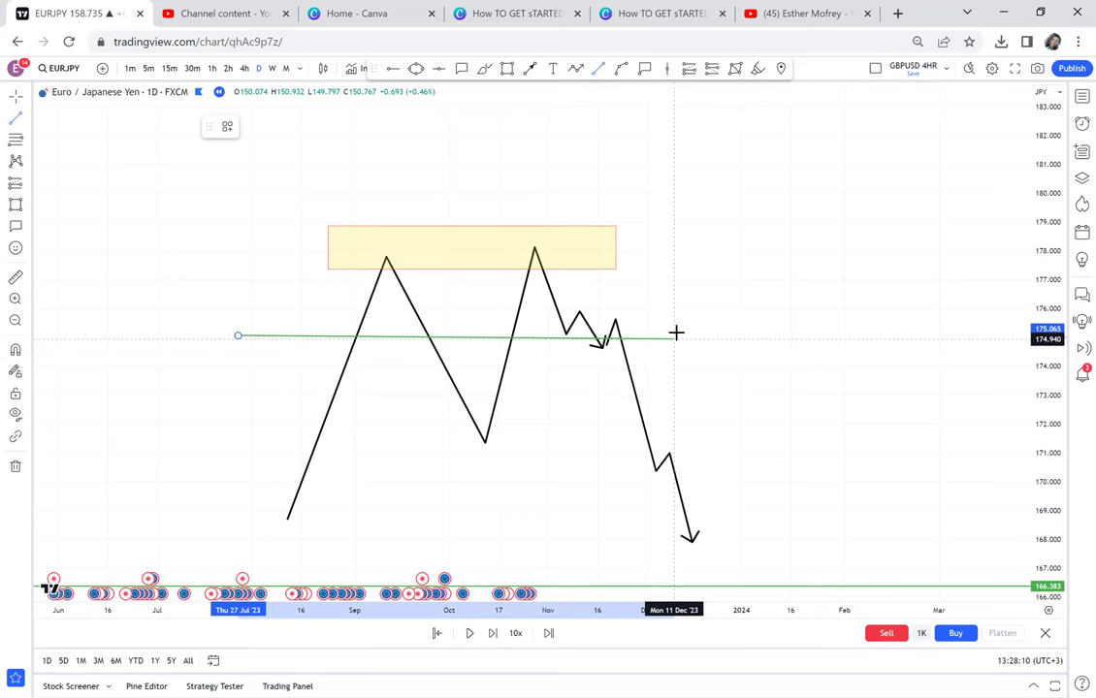
left_click(677, 331)
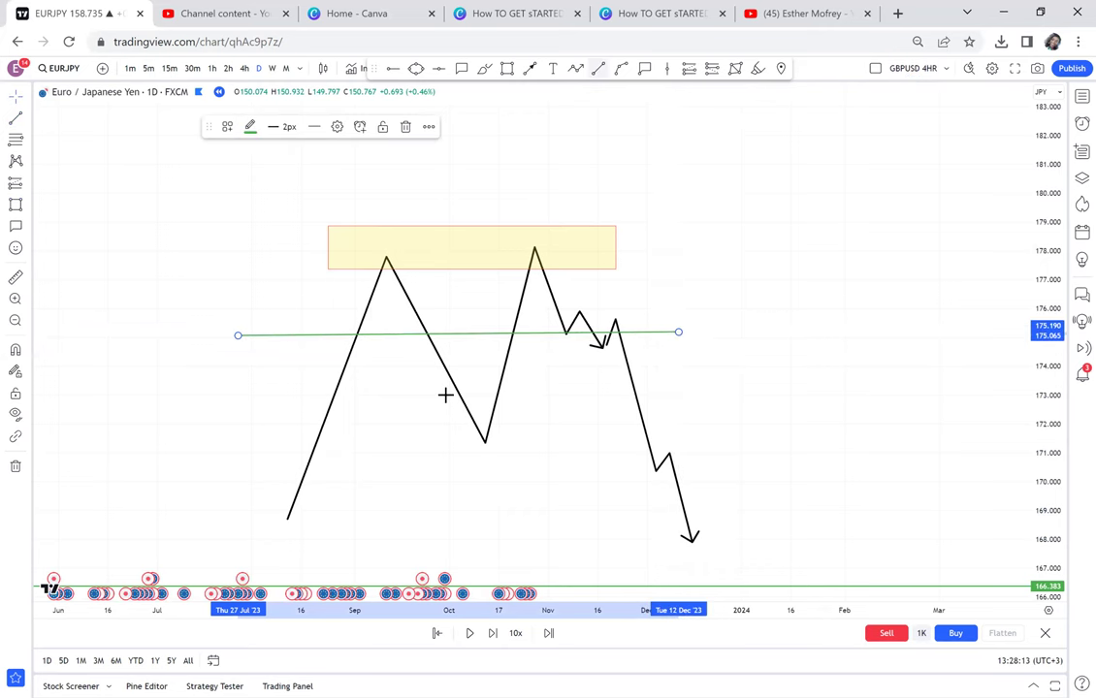
- Draw another nearly level trend line through the low between the two peaks, at about 171.5, from mid-August to mid-December '23
left_click(295, 442)
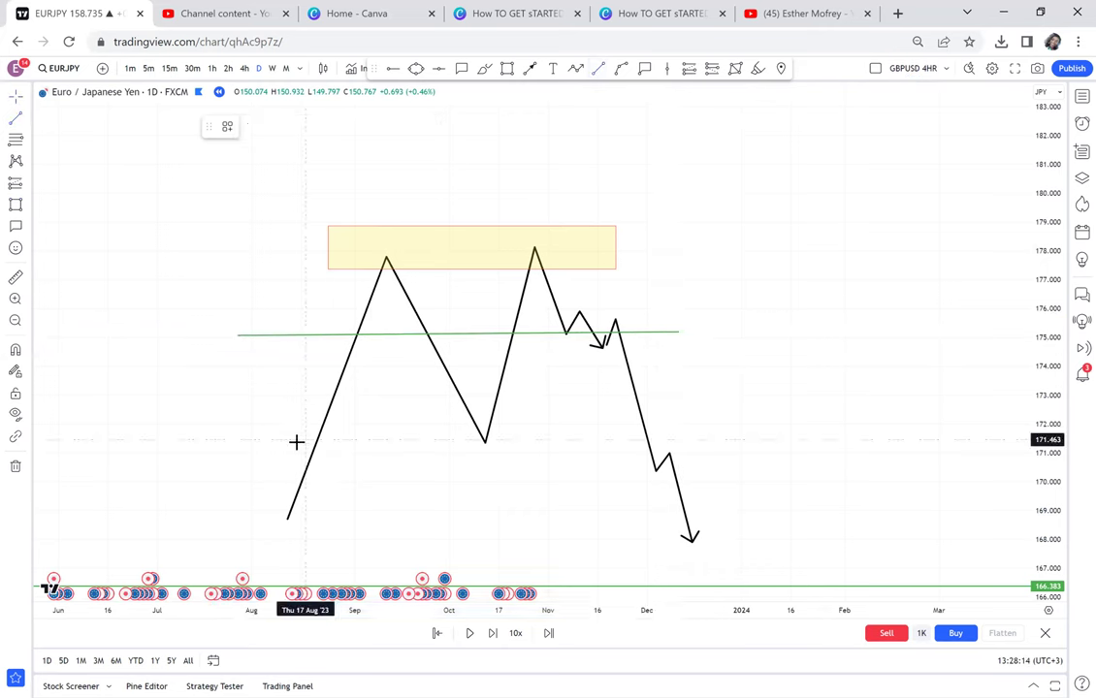
left_click(683, 435)
left_click(545, 416)
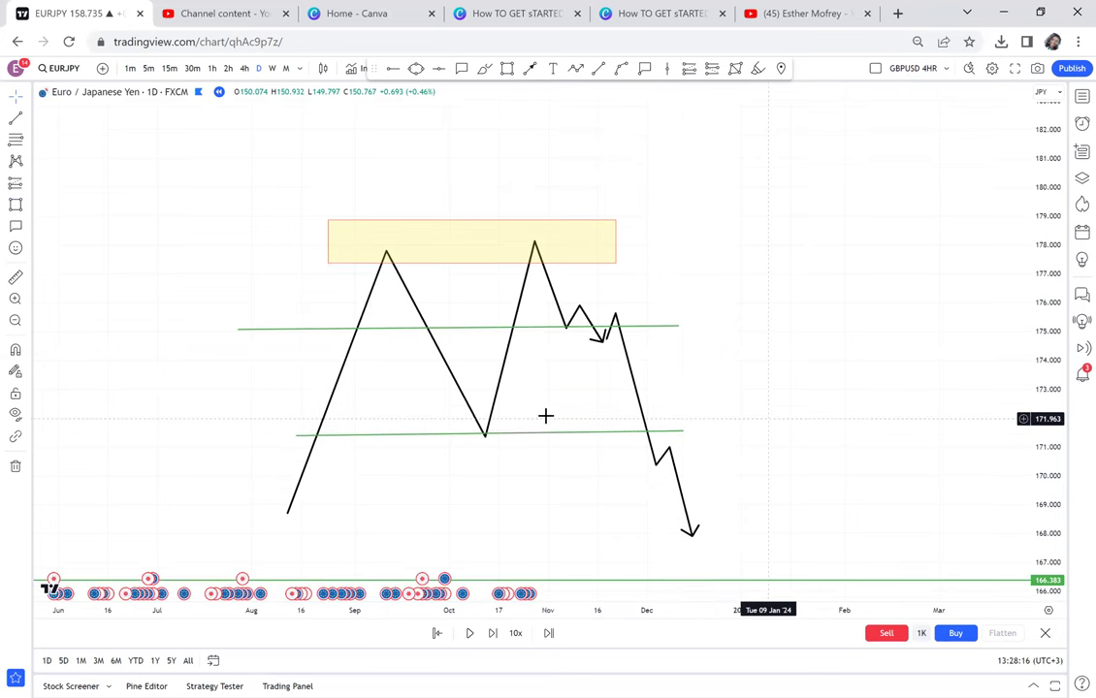
- Draw a path beside the double top from about 168.3 through peaks near 178.6 and 179.2, a small zigzag near 177 and a breakout to 182.7
left_click(576, 68)
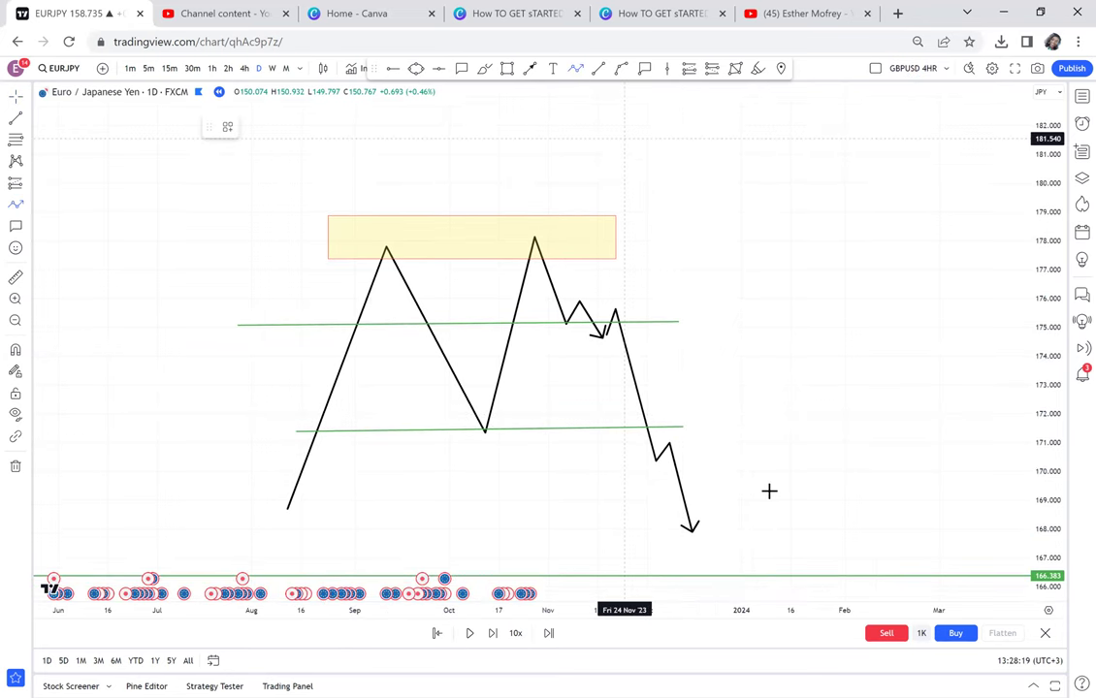
left_click(732, 521)
left_click(769, 226)
left_click(830, 331)
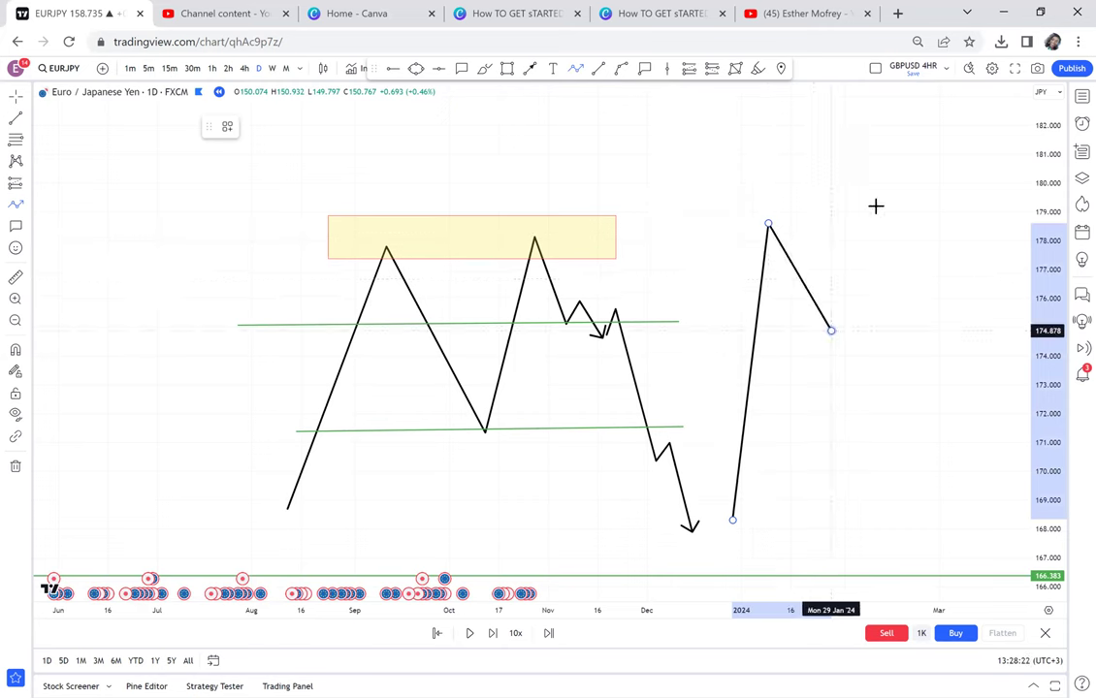
left_click(903, 279)
left_click(917, 253)
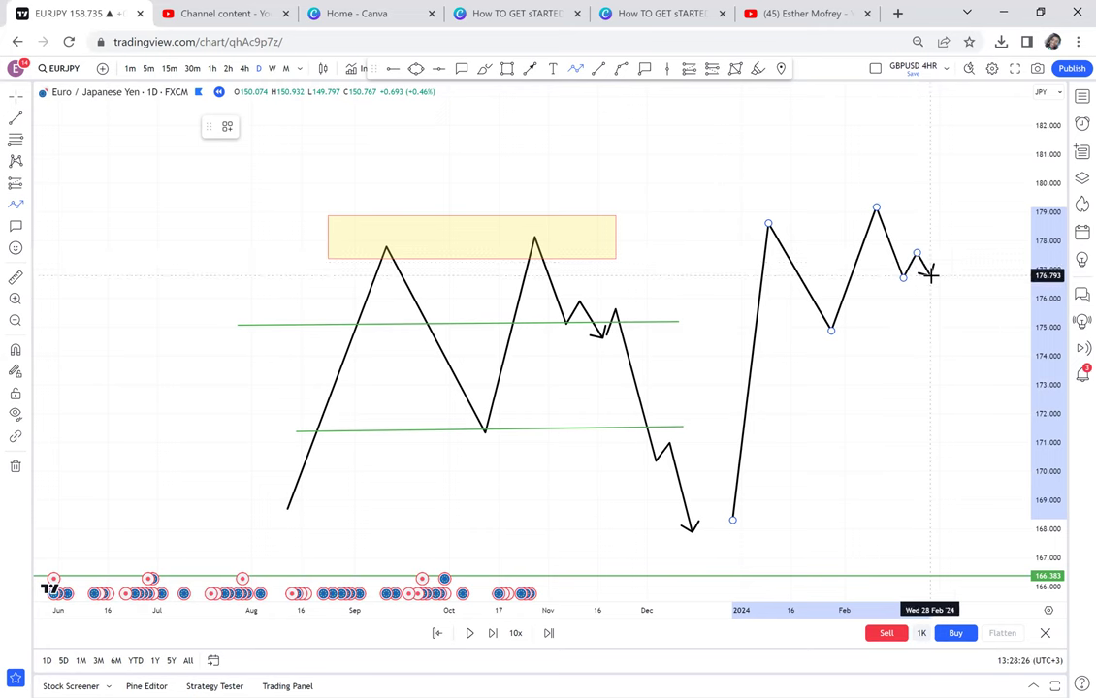
left_click(929, 276)
left_click(934, 254)
left_click(943, 270)
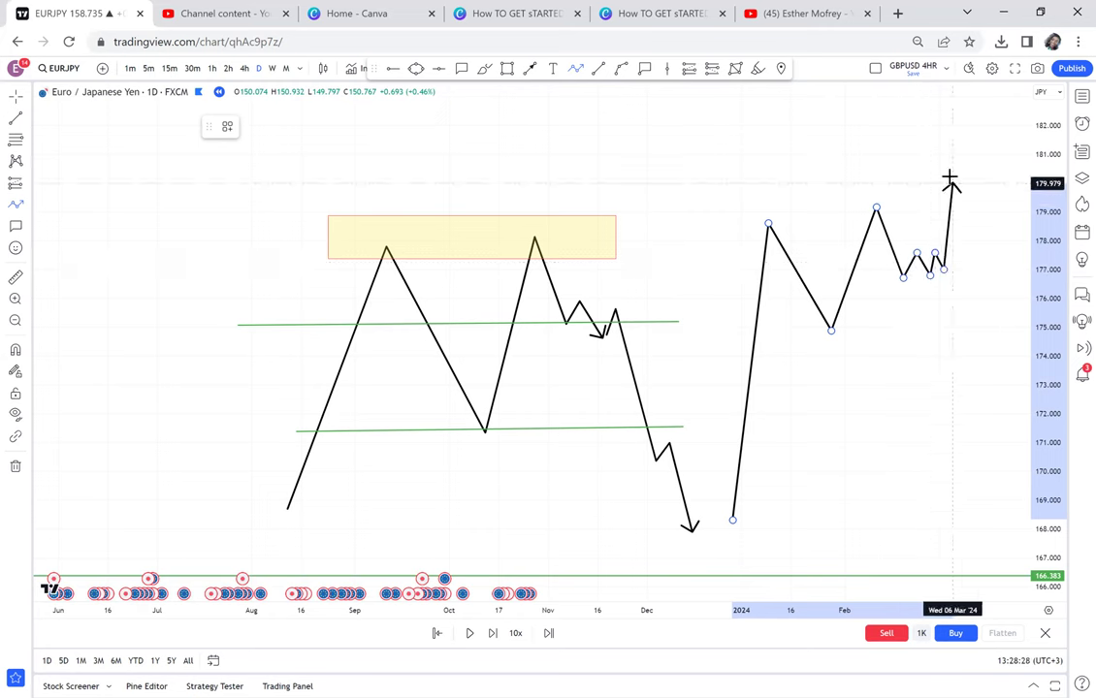
left_click(948, 167)
left_click(966, 182)
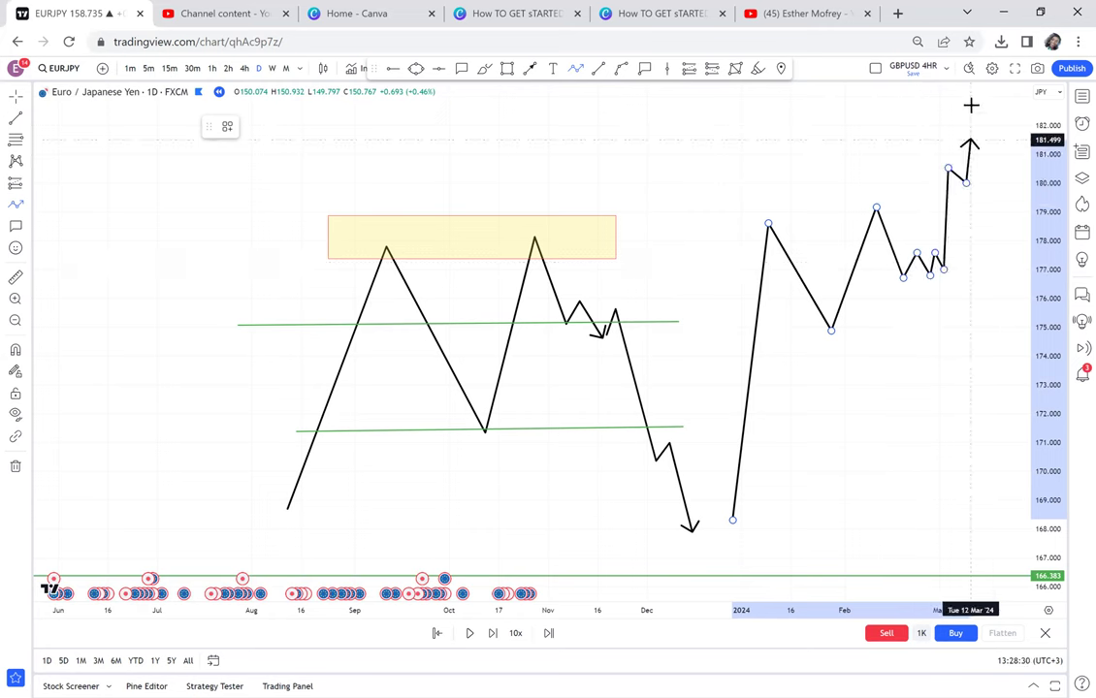
double_click(971, 105)
left_click(989, 213)
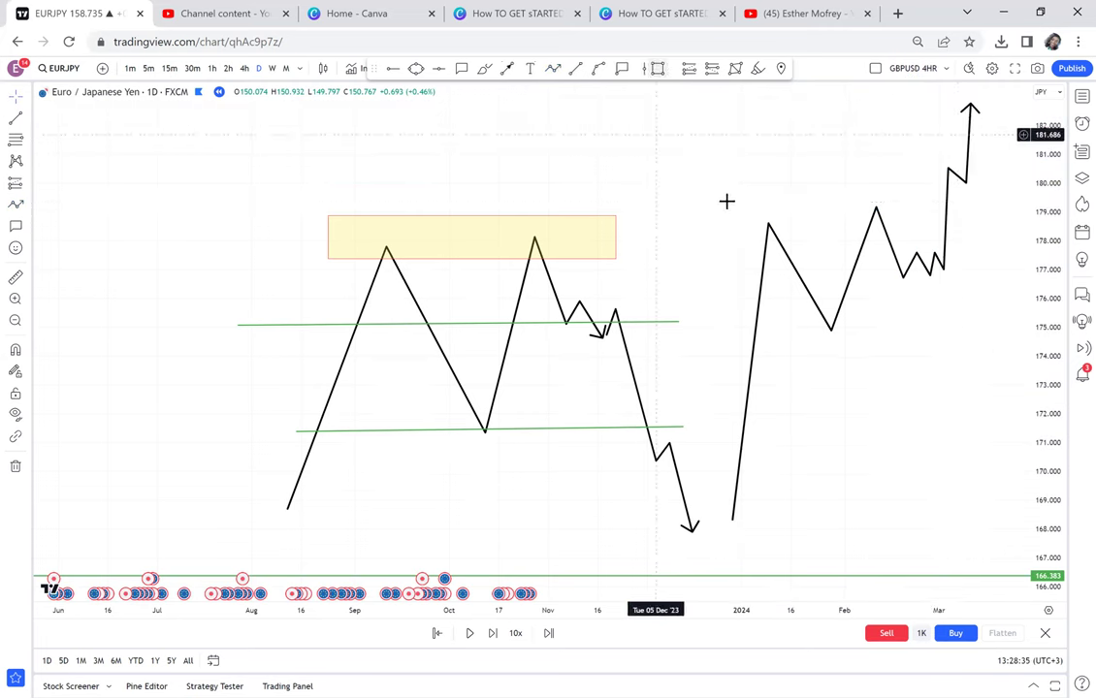
- Draw a rectangle zone over the two peaks of the breakout path, from about 178.2 to 179.5, between 22 Dec '23 and 8 Mar '24
left_click(712, 68)
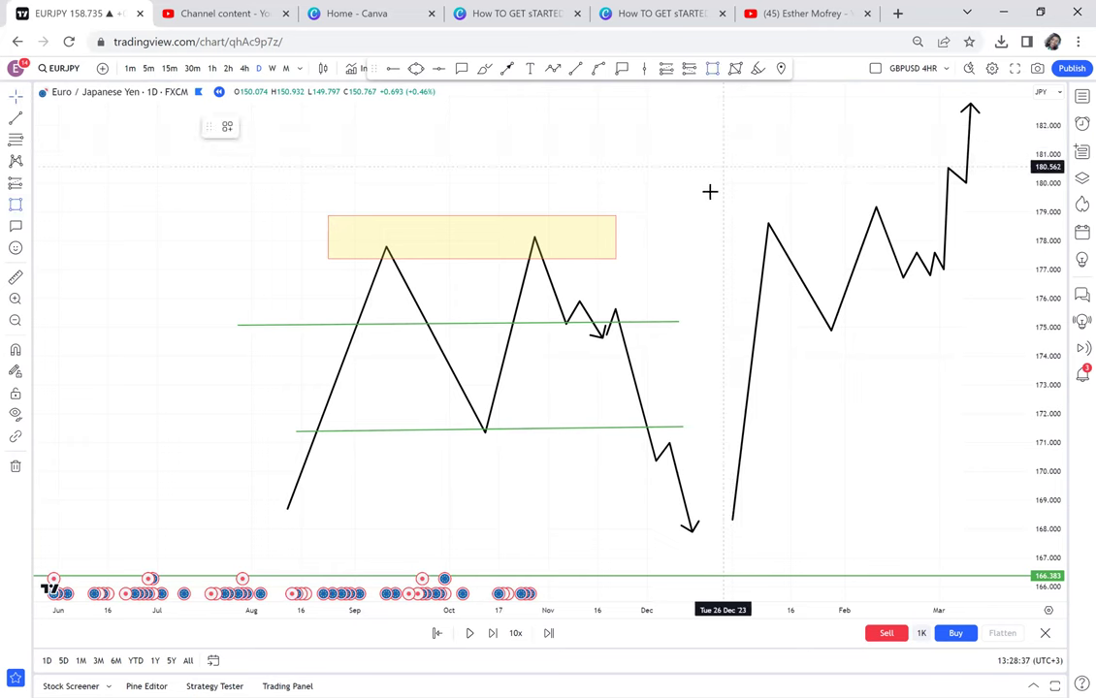
left_click(714, 196)
left_click(961, 235)
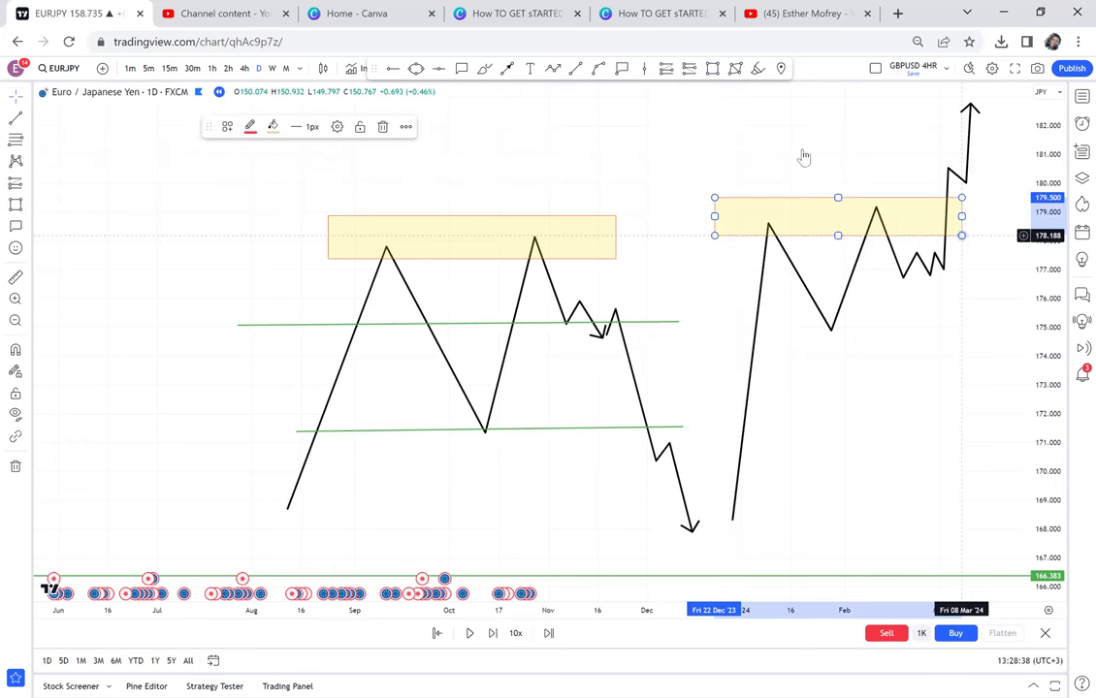
- Draw nearly level trend lines on the breakout path, through the small zigzag's base at about 176.8 and the low between the peaks at about 174.9
left_click(574, 70)
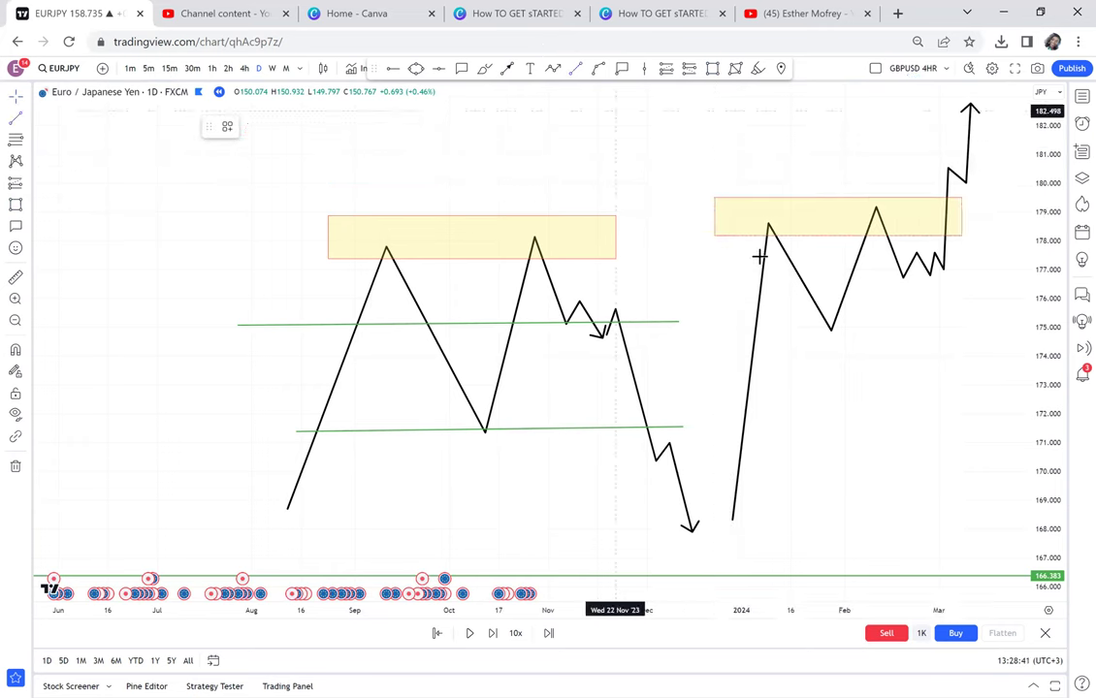
left_click(977, 276)
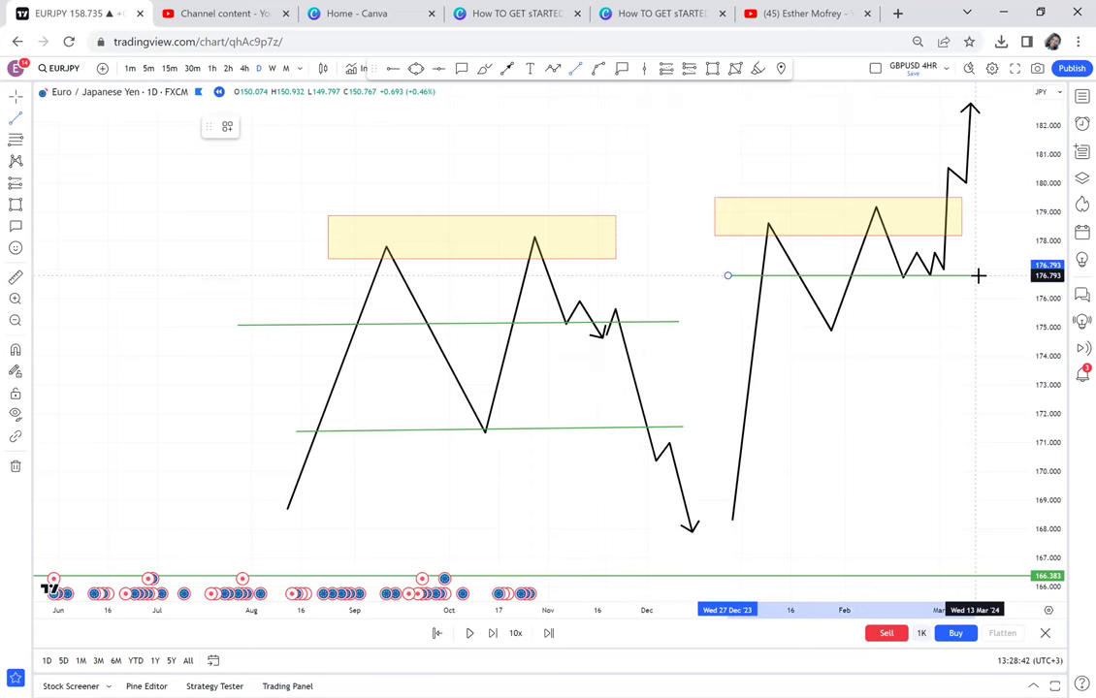
left_click(741, 323)
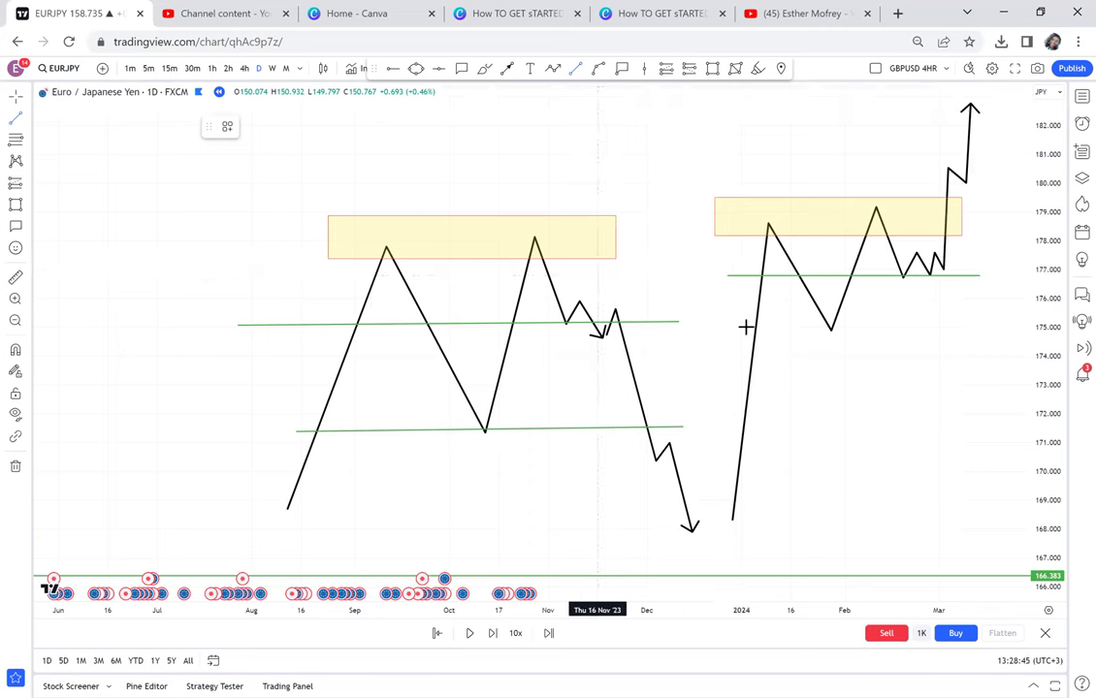
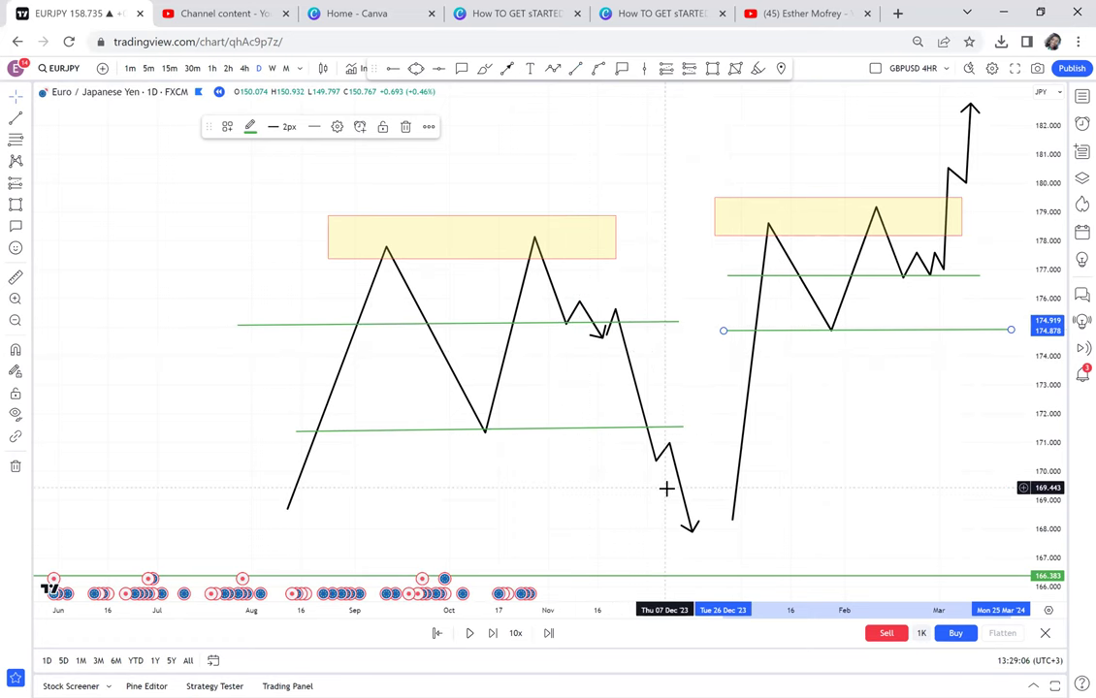
- Draw a path before the double top from about 169.1 through peaks near 178.8, 178.7 and 179.0, with lows near 172.2, ending at about 179.3
left_click_drag(276, 309, 433, 311)
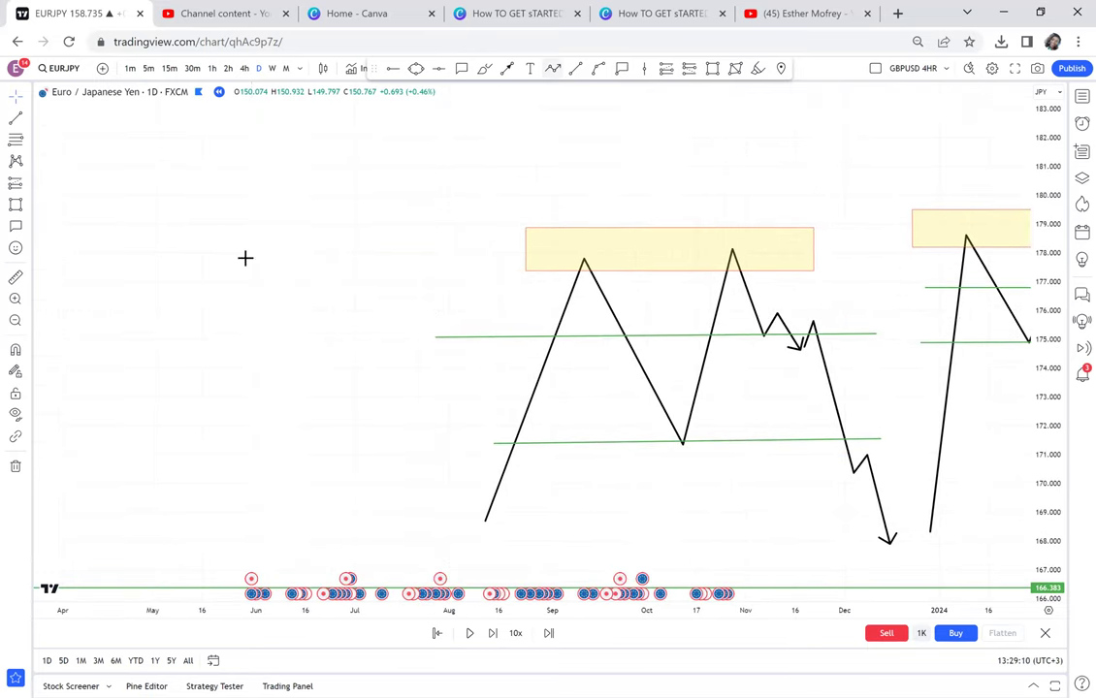
left_click(63, 509)
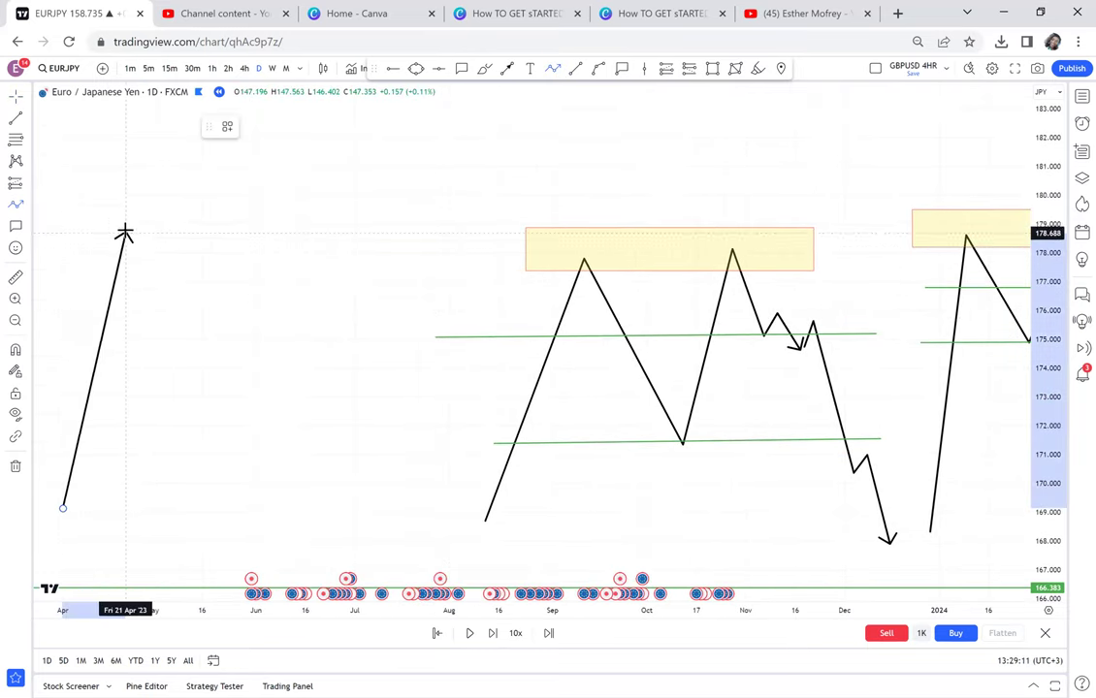
left_click(125, 230)
left_click(206, 417)
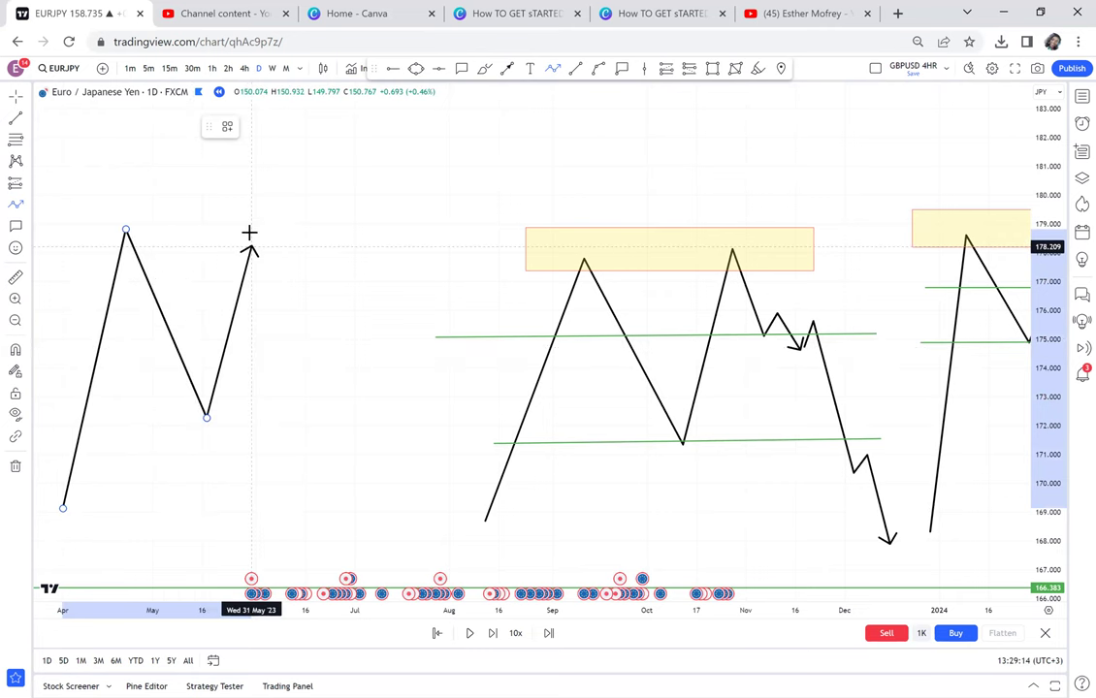
left_click(251, 233)
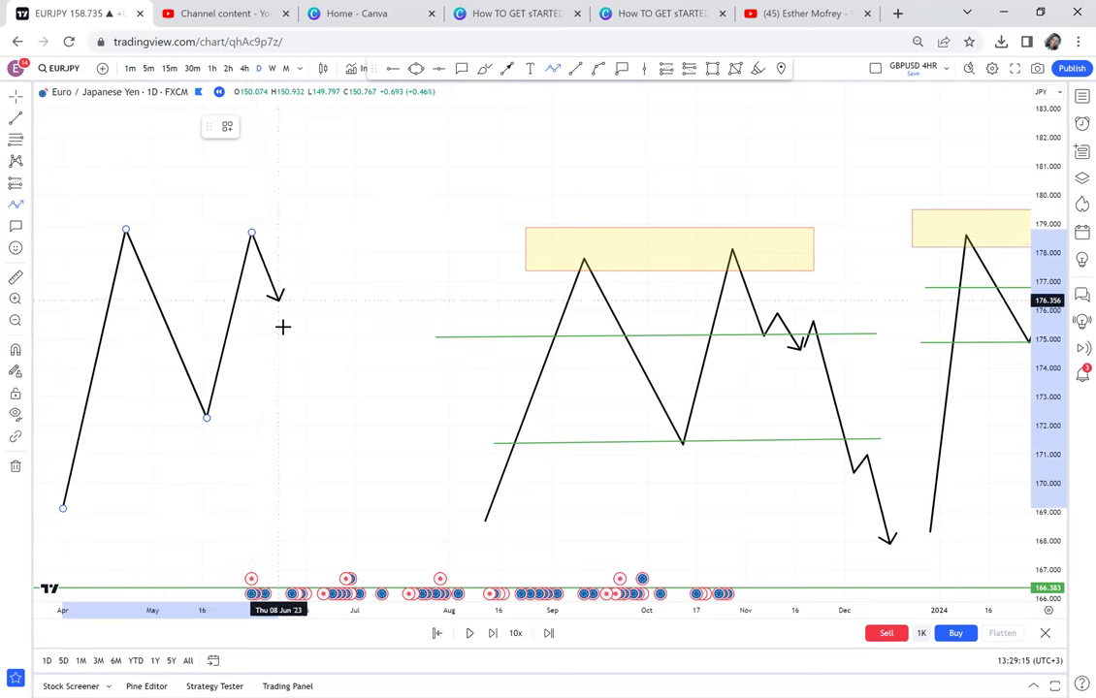
left_click(282, 328)
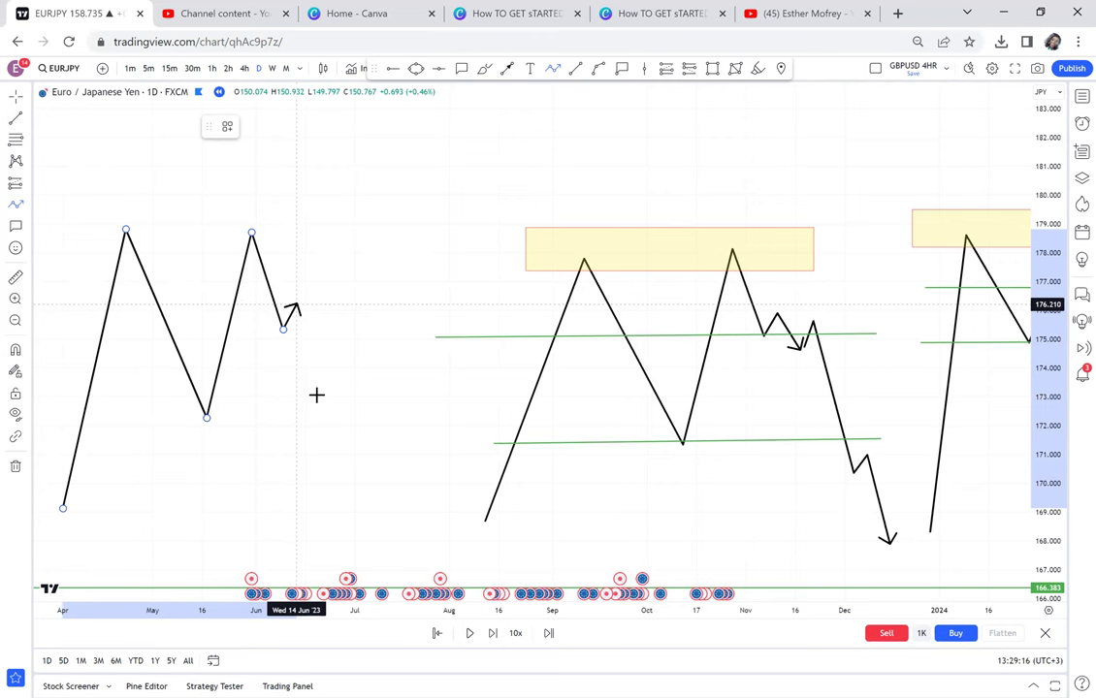
left_click(301, 300)
double_click(323, 421)
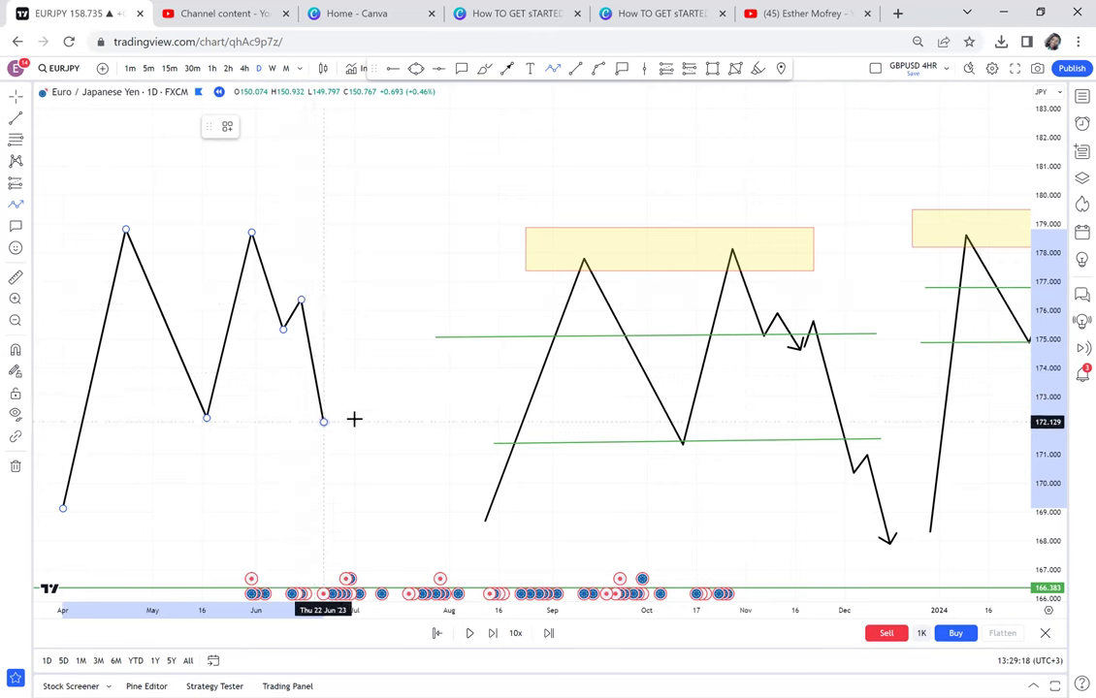
left_click(340, 385)
left_click(355, 418)
double_click(378, 268)
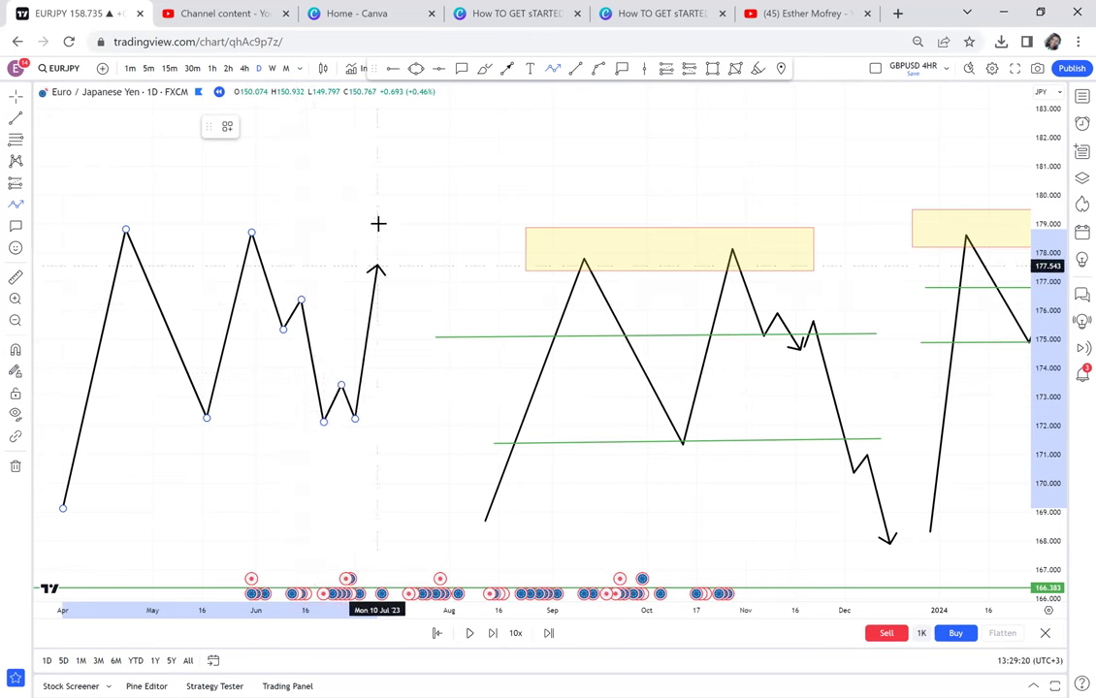
double_click(417, 417)
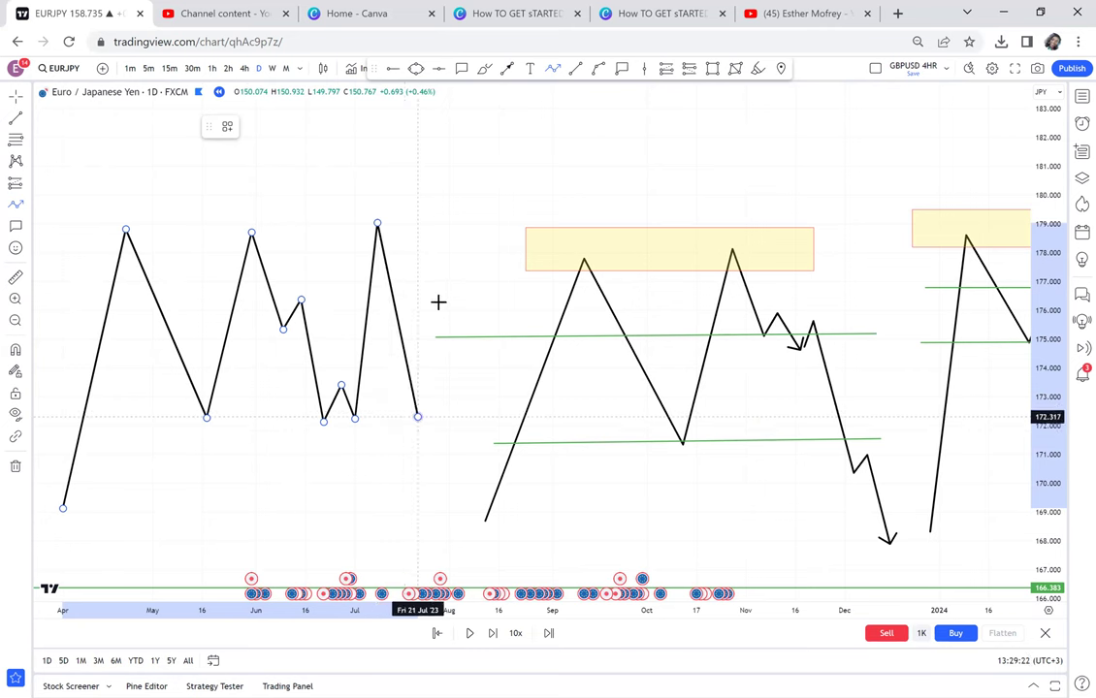
double_click(440, 216)
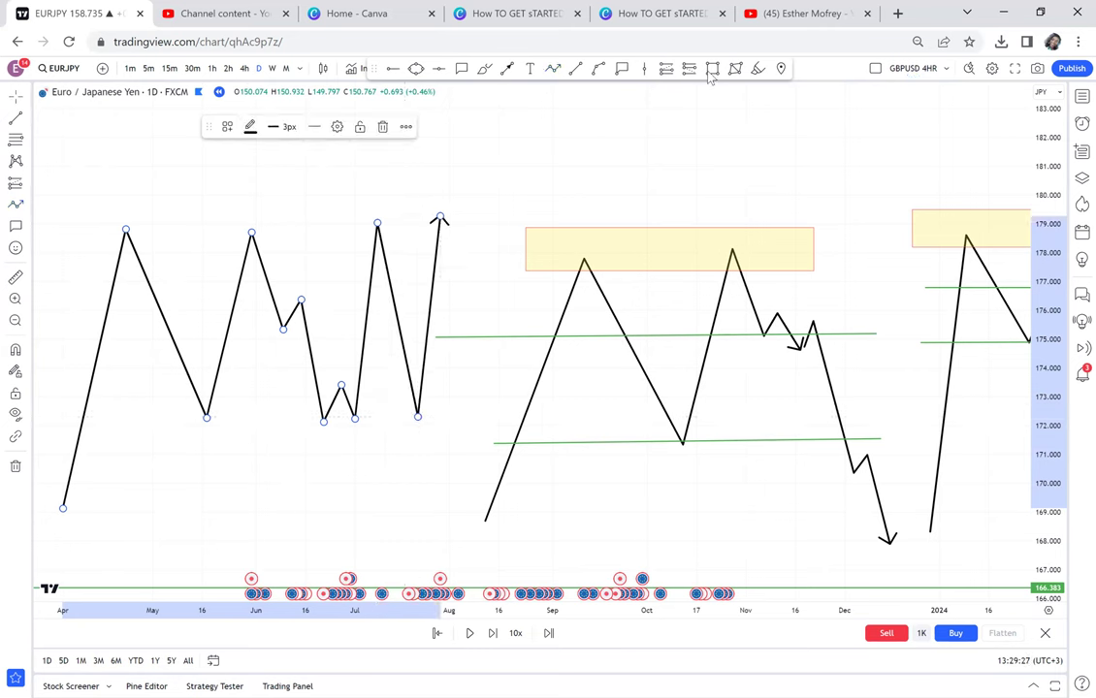
- Draw a narrow rectangle zone across the new path's peaks, from about 178.4 to 178.9, between 10 Apr and early August '23
left_click(85, 226)
left_click(453, 240)
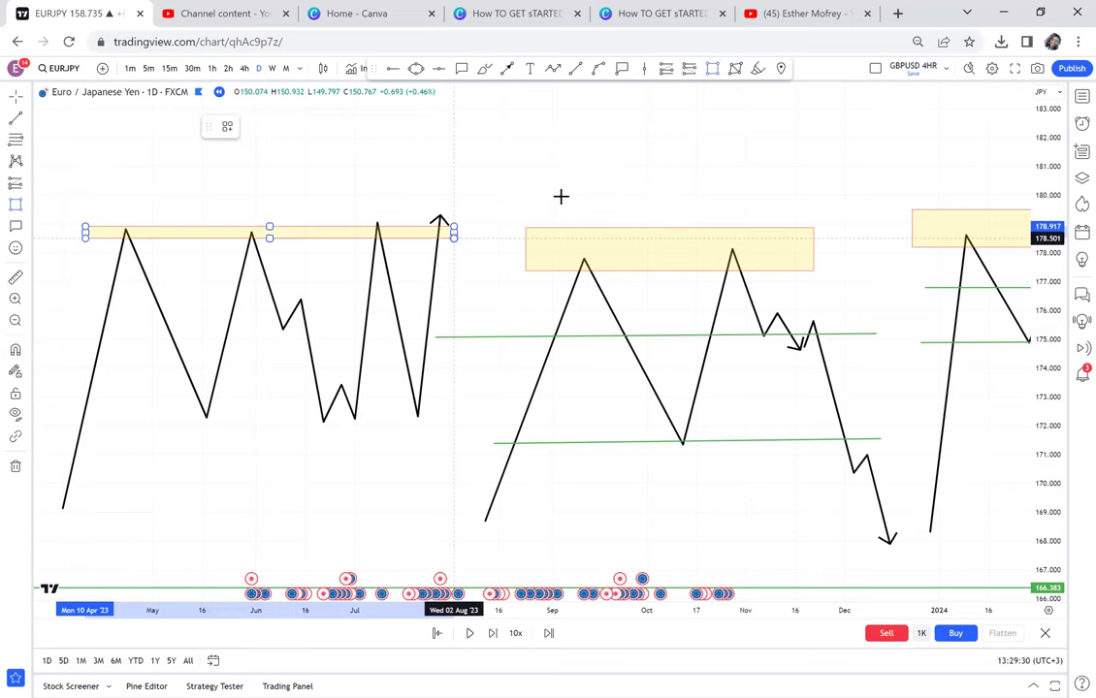
- Draw a nearly level trend line through the new path's lows at about 172.2, from 13 Apr to 26 Jul '23
left_click(577, 69)
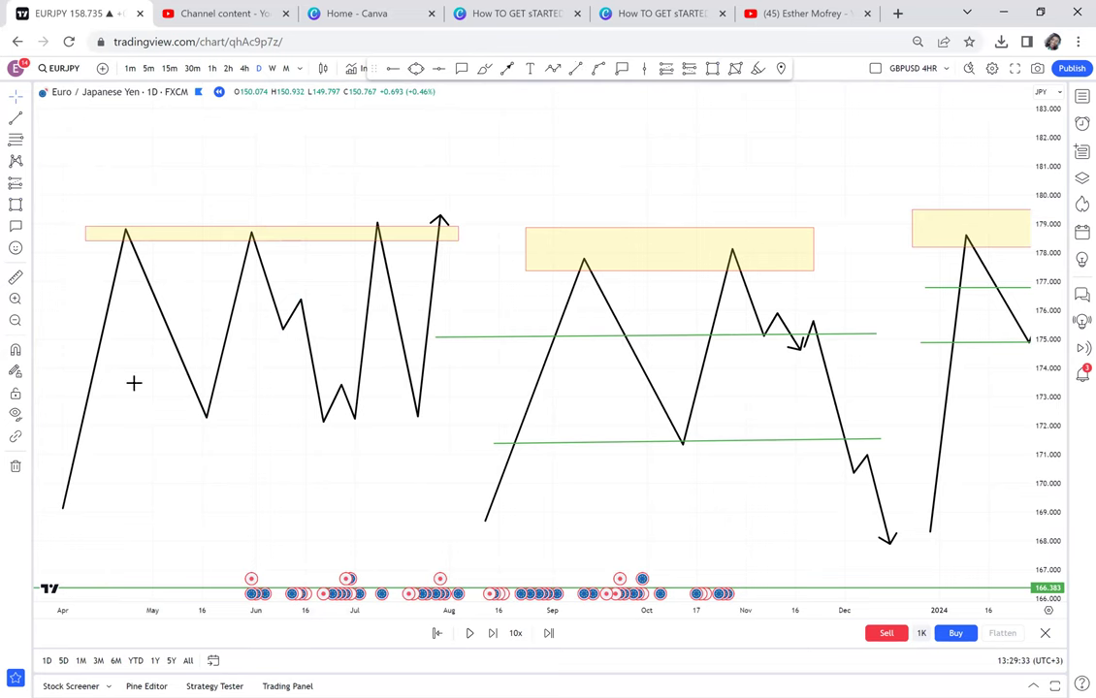
left_click(98, 421)
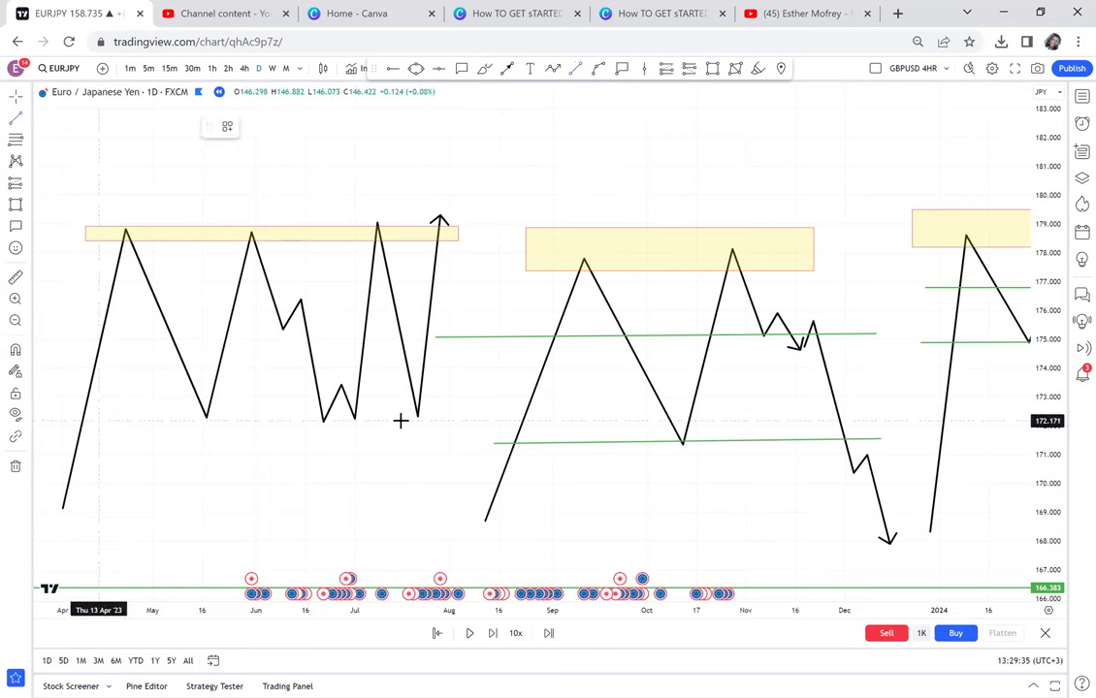
left_click_drag(428, 421, 430, 420)
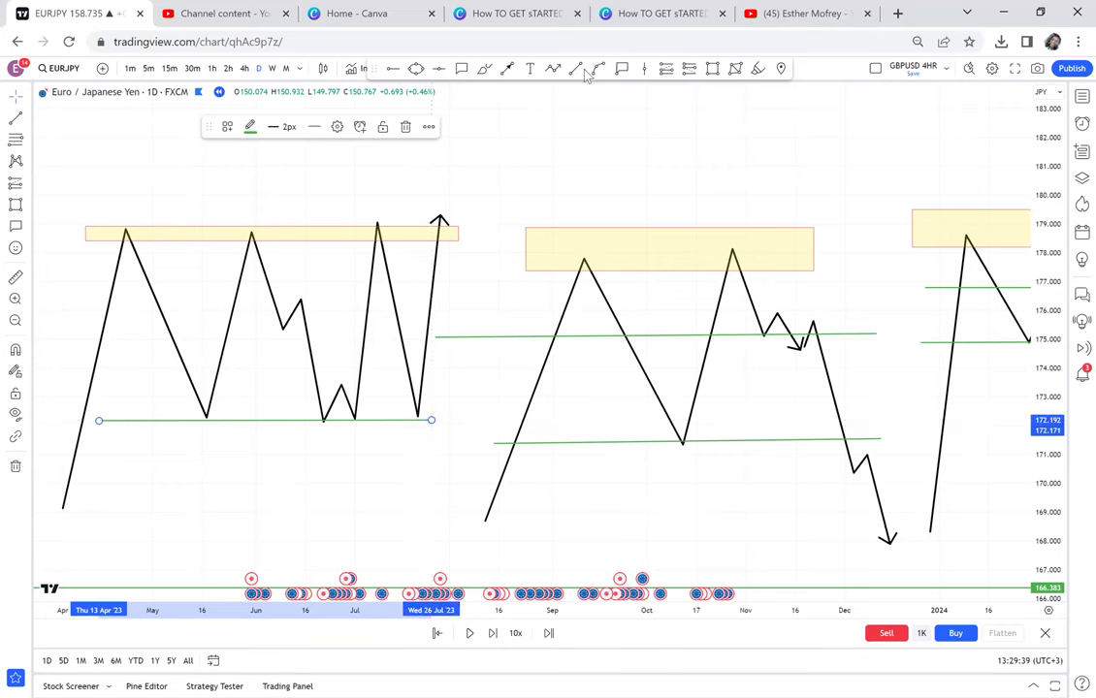
- Draw another nearly level trend line through the new path's small pullback low at about 175.3, from mid-April to late July '23
left_click(66, 283)
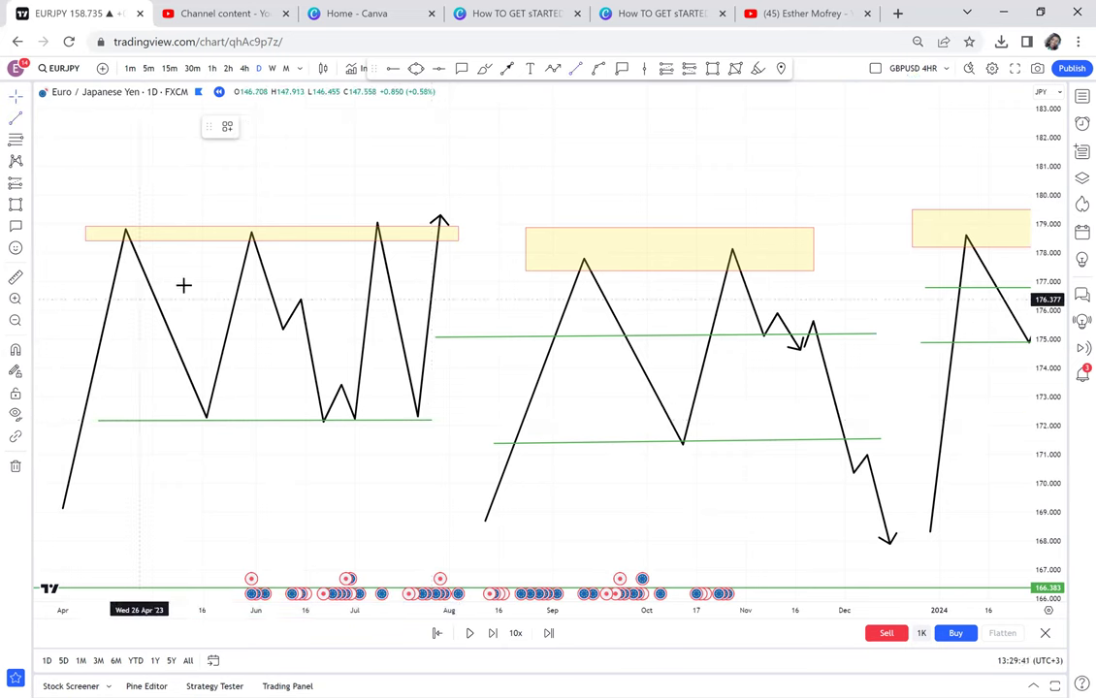
mouse_move(72, 319)
left_mouse_down()
mouse_move(431, 318)
mouse_move(398, 330)
left_mouse_up()
left_click_drag(445, 301, 402, 306)
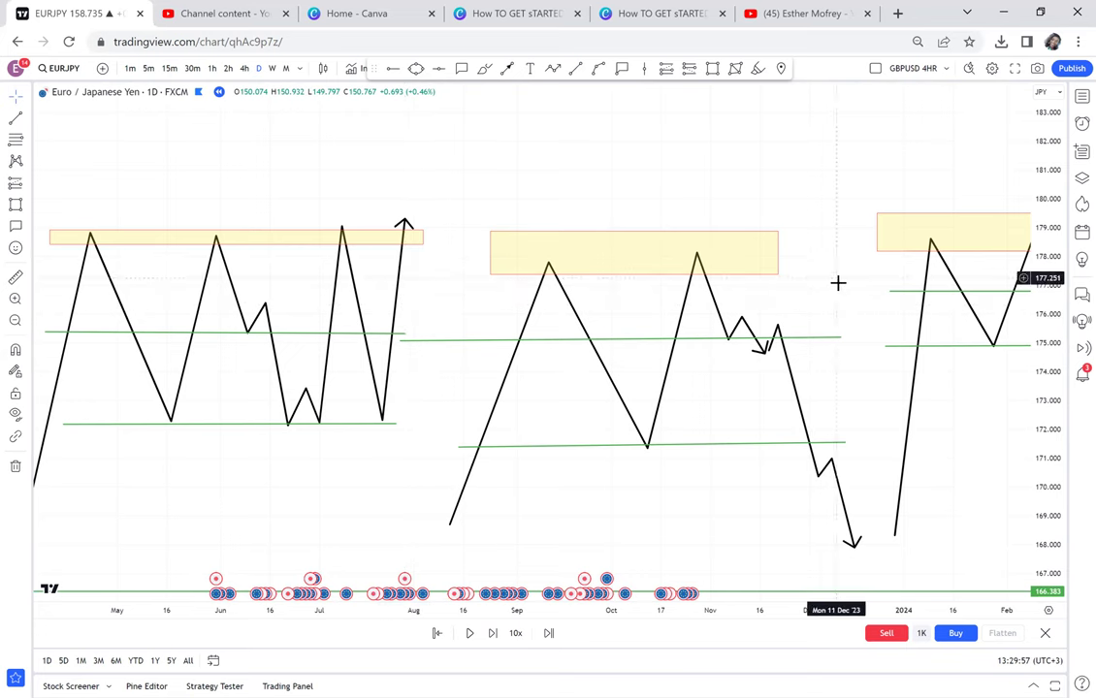
- Compare the three peak patterns side by side and examine the cup and handle labels lower on the chart
left_click_drag(466, 255, 449, 301)
scroll(449, 301, "down", 1)
scroll(340, 363, "down", 1)
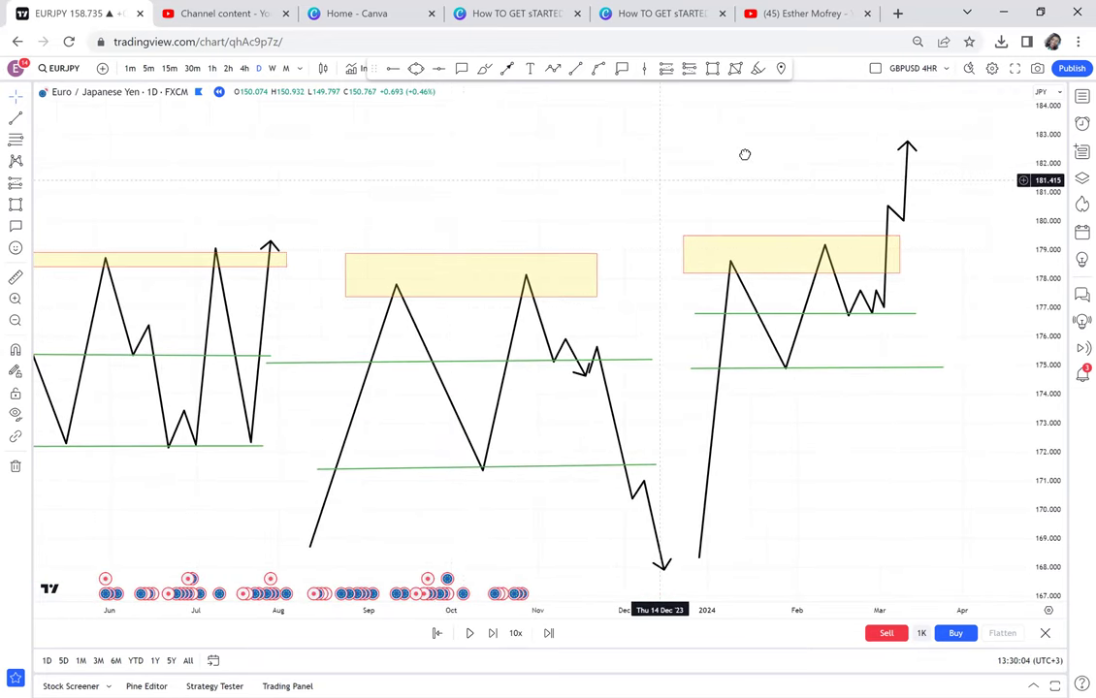
scroll(743, 166, "left", 3)
scroll(730, 165, "right", 1)
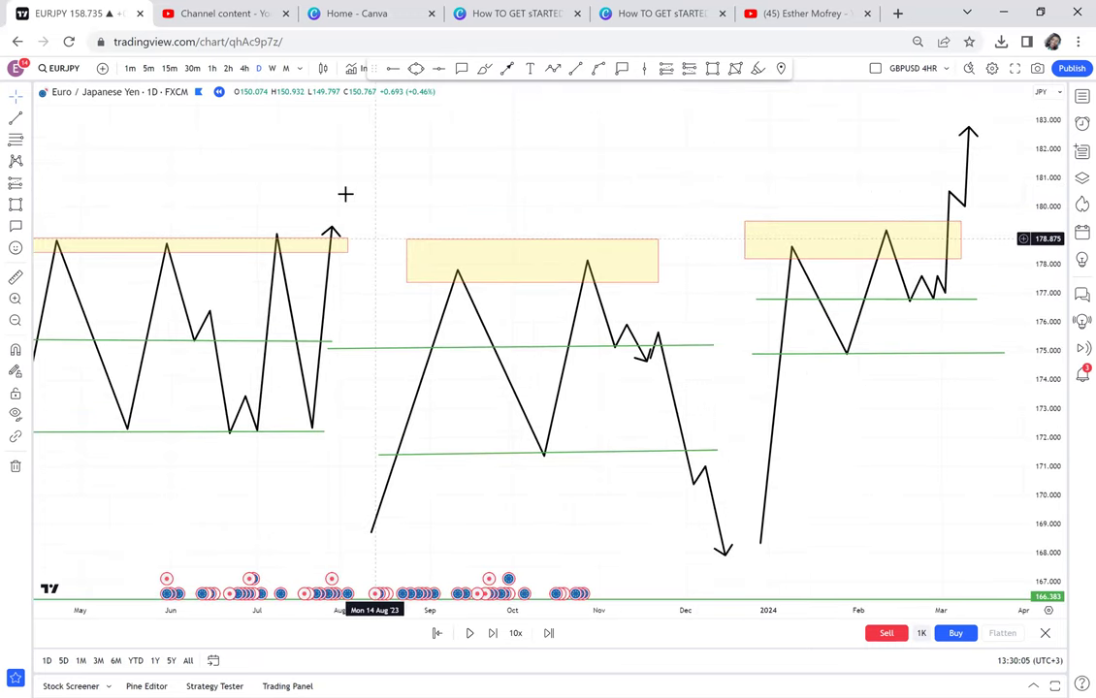
left_click_drag(851, 325, 797, 123)
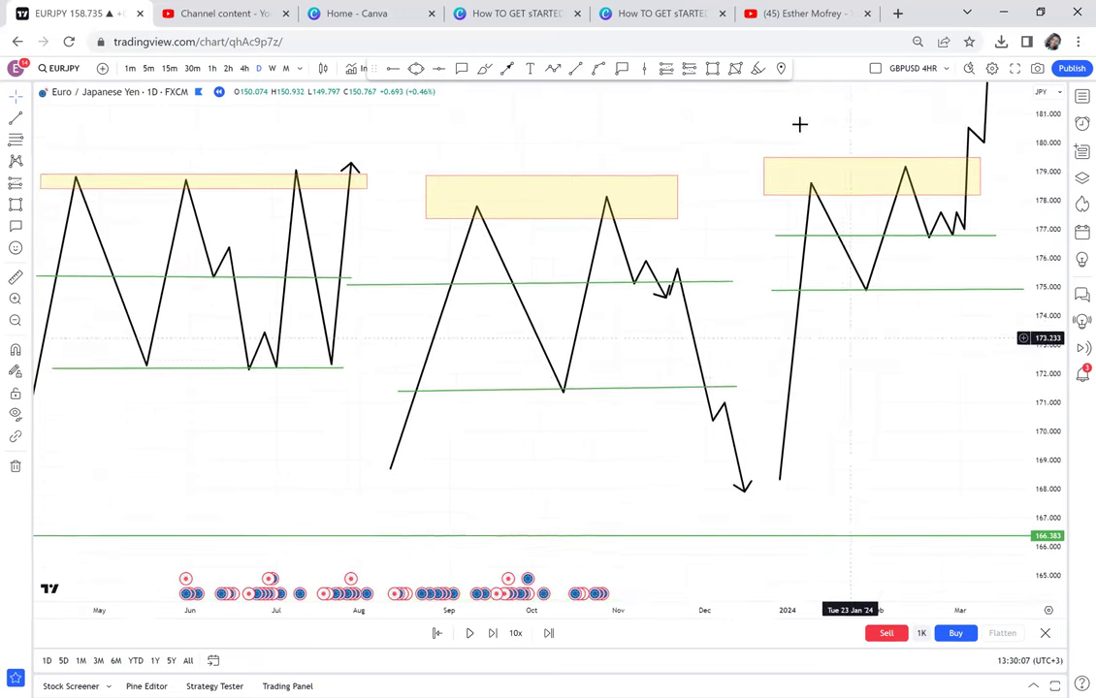
left_click_drag(709, 435, 703, 222)
scroll(702, 222, "down", 5)
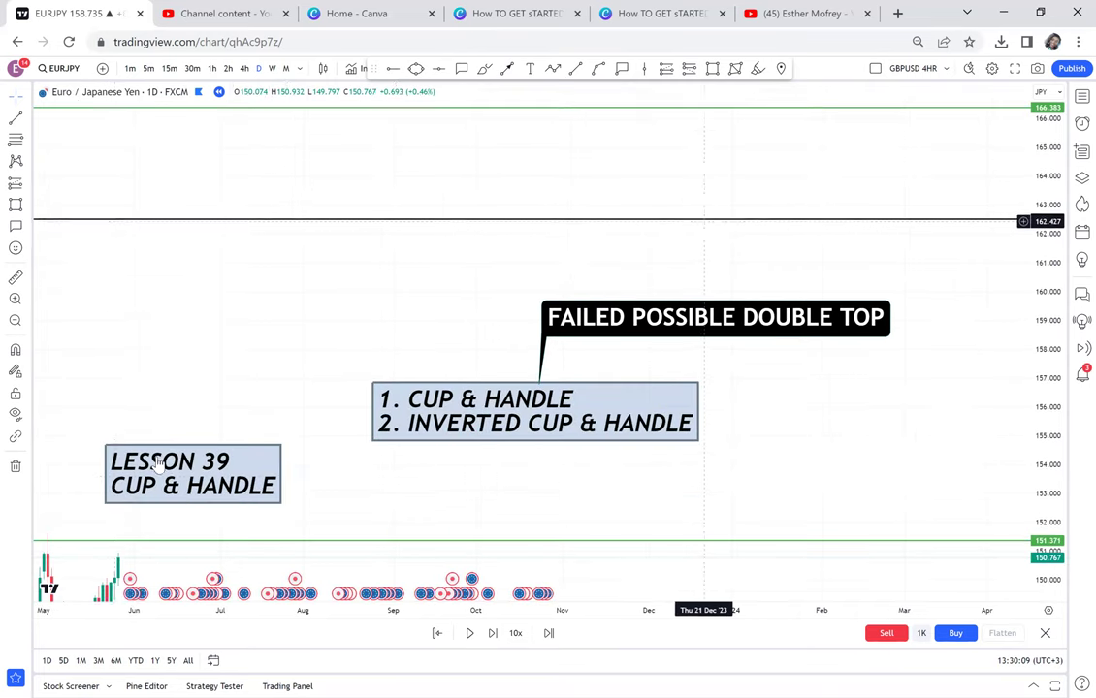
- Remove all drawings from the chart
left_click(16, 467)
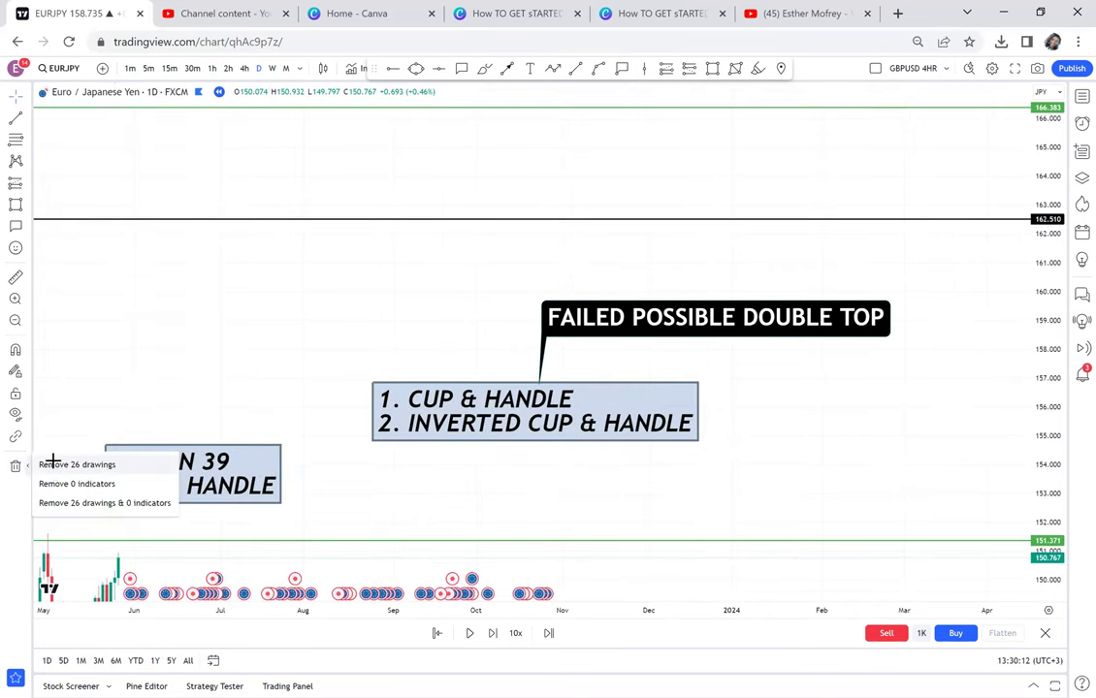
left_click(55, 466)
- Draw a rising zigzag path with three higher peaks, from about 151.5 in mid-June to about 160.3 in late July '23
left_click_drag(302, 452, 917, 142)
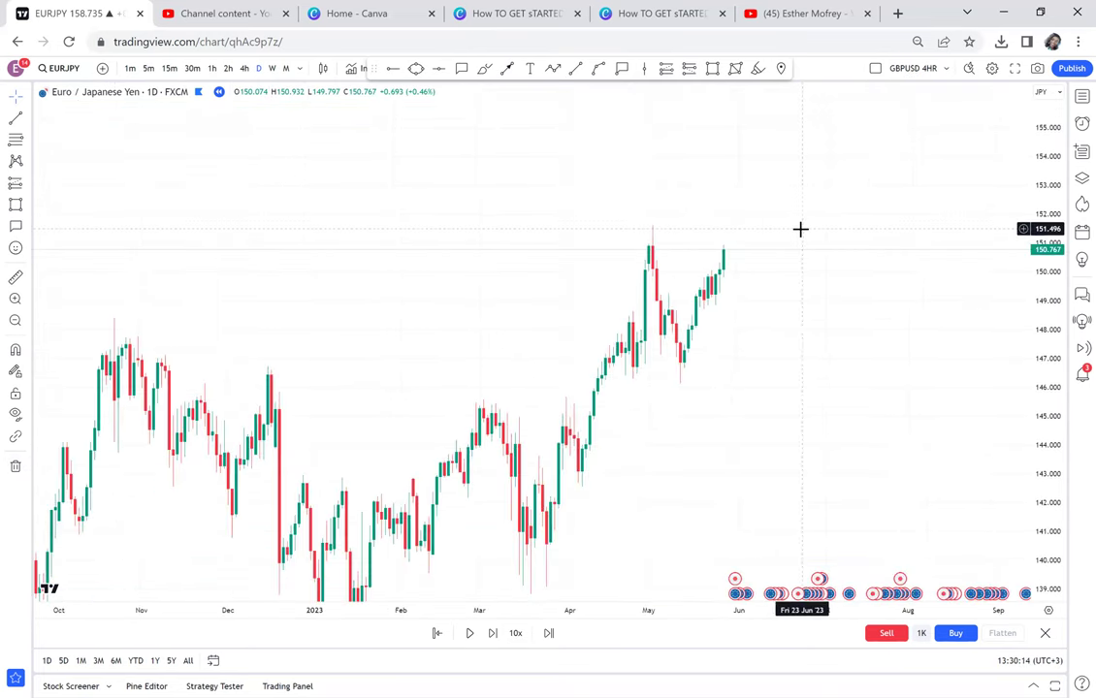
scroll(800, 228, "up", 3)
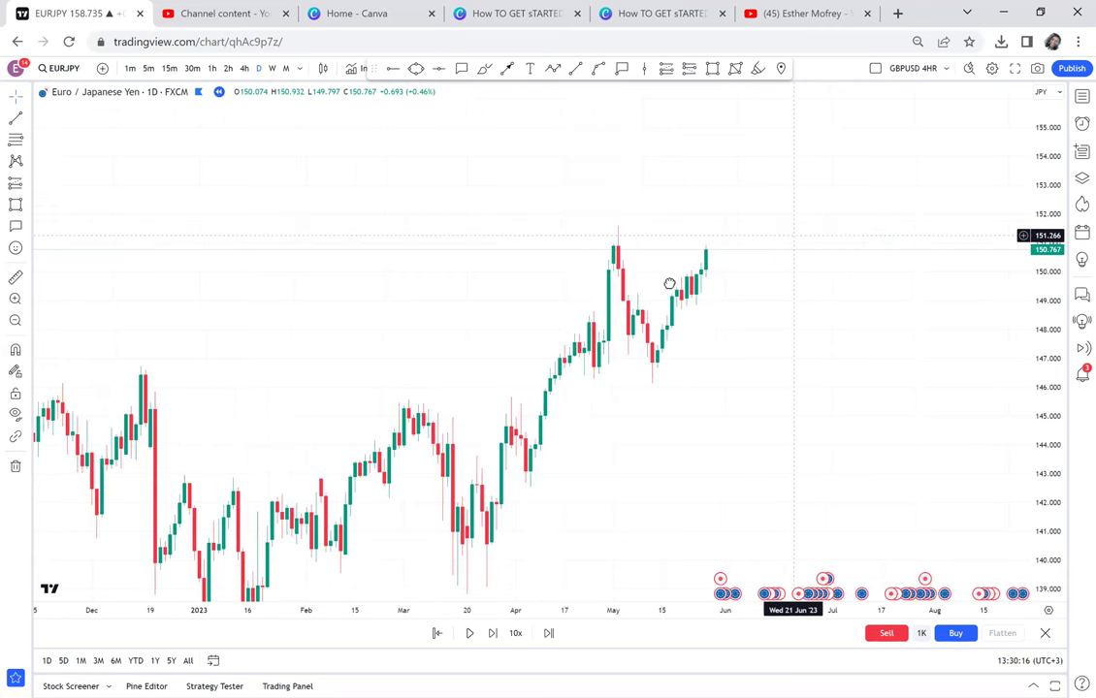
left_click_drag(669, 283, 668, 382)
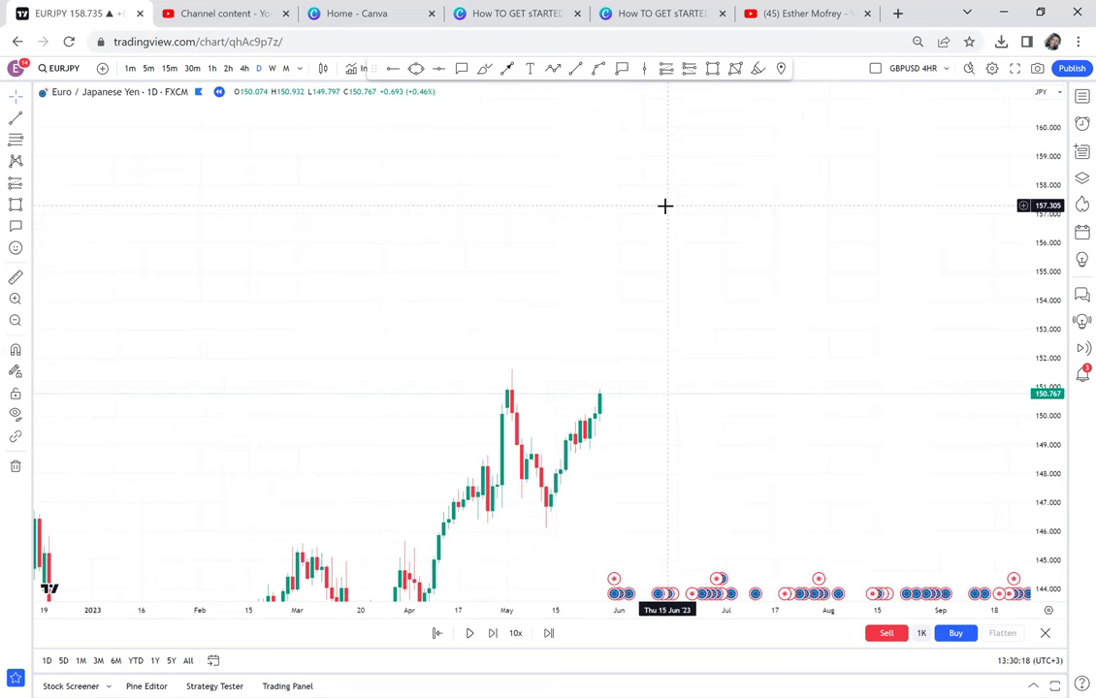
left_click_drag(666, 206, 610, 226)
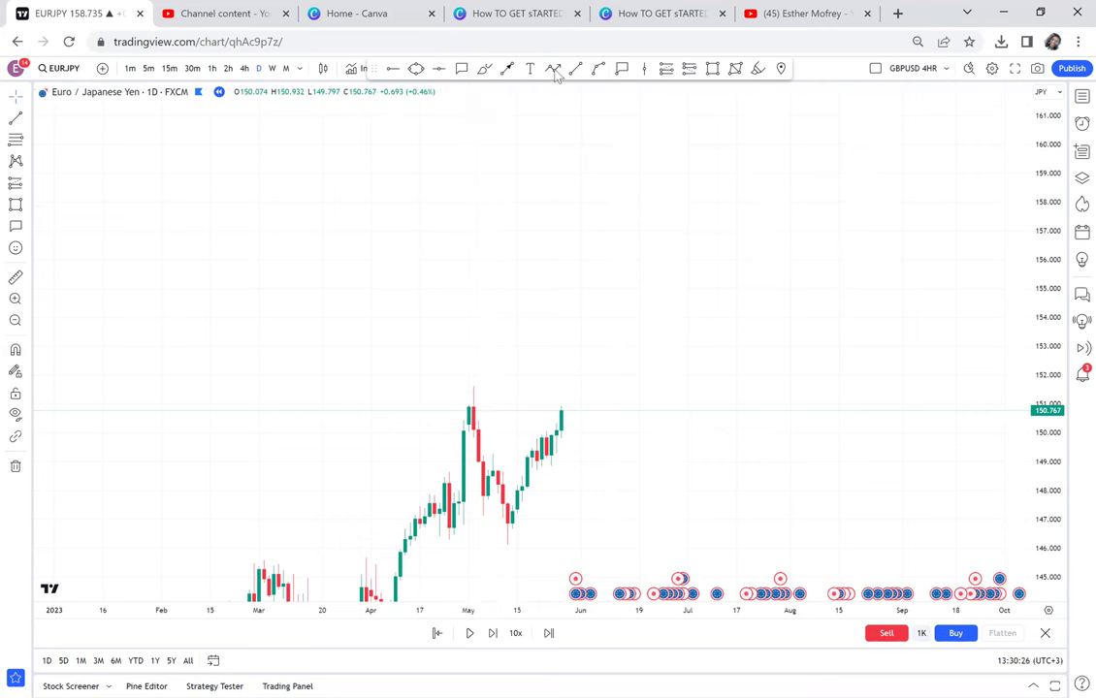
left_click(553, 69)
left_click(615, 390)
left_click(634, 284)
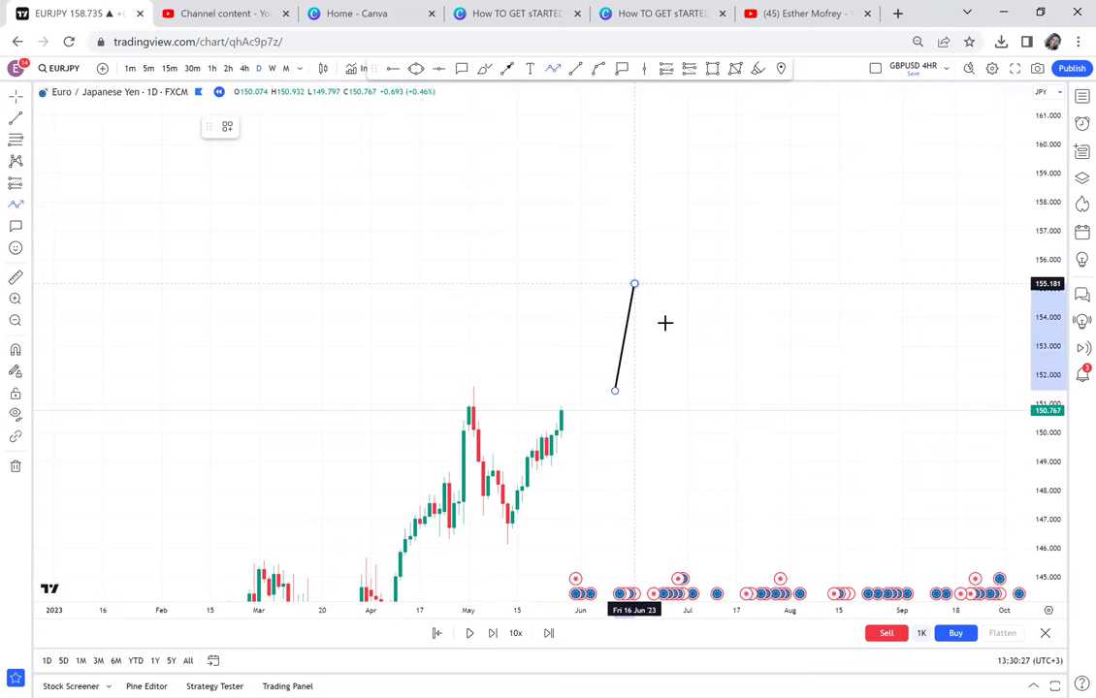
left_click(673, 332)
left_click(697, 215)
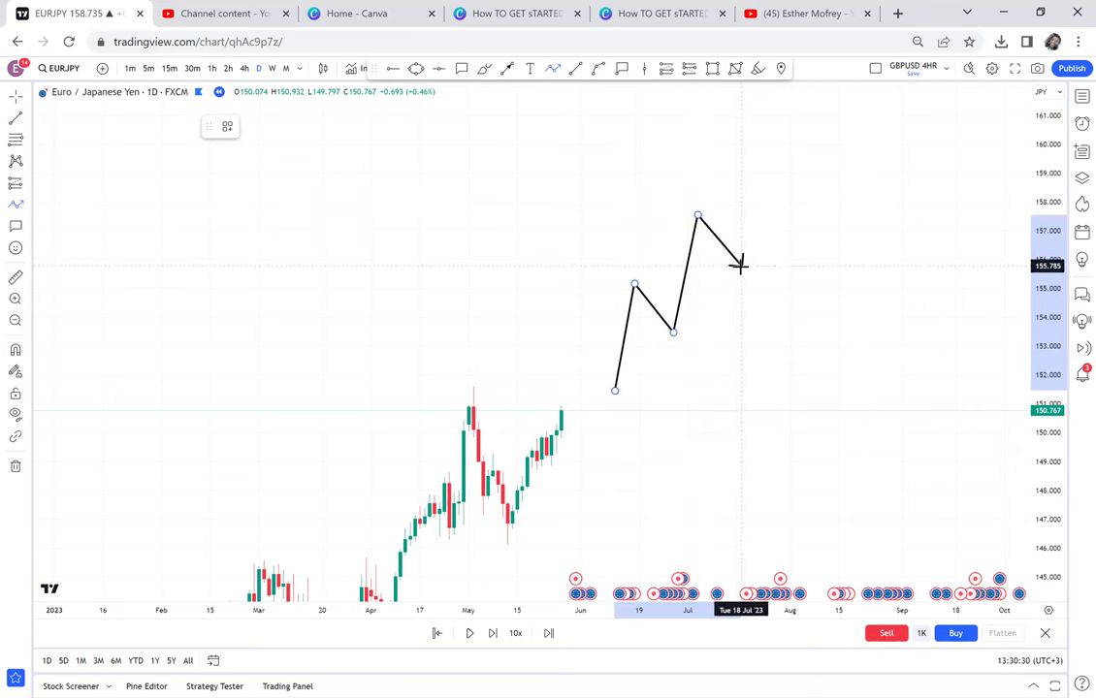
left_click(741, 264)
left_click(766, 136)
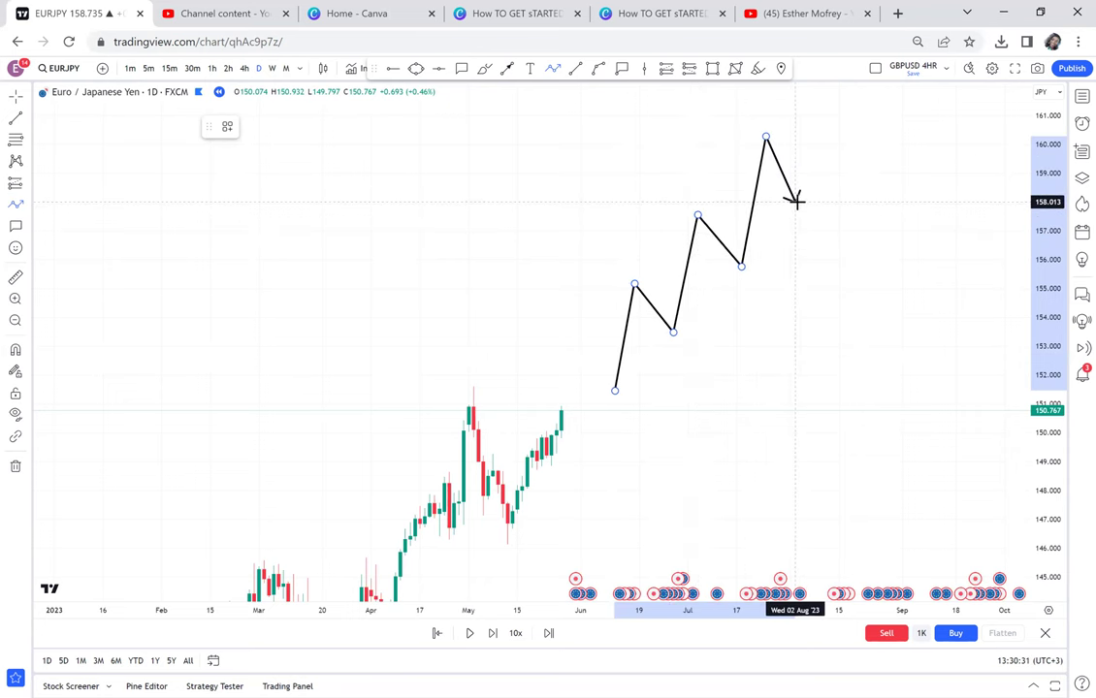
- Continue the path with a second peak near 160.5 and small sideways swings around 159.5, ending it at about 161.3 on 24 Aug '23
left_click(795, 200)
left_click(804, 130)
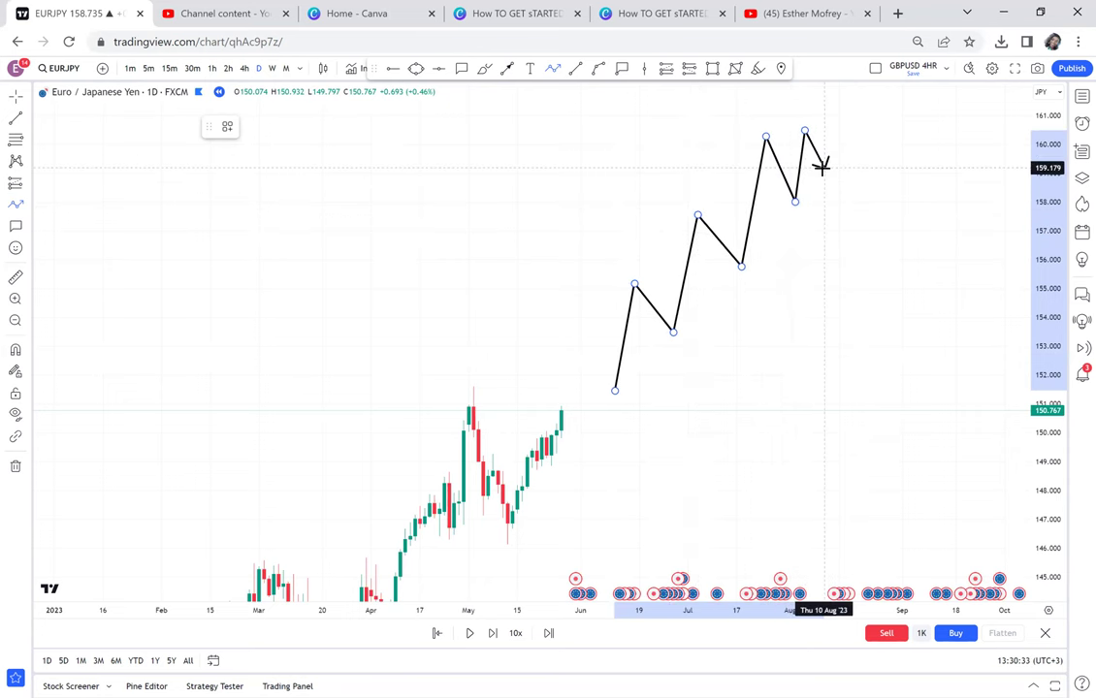
left_click(823, 168)
left_click(833, 149)
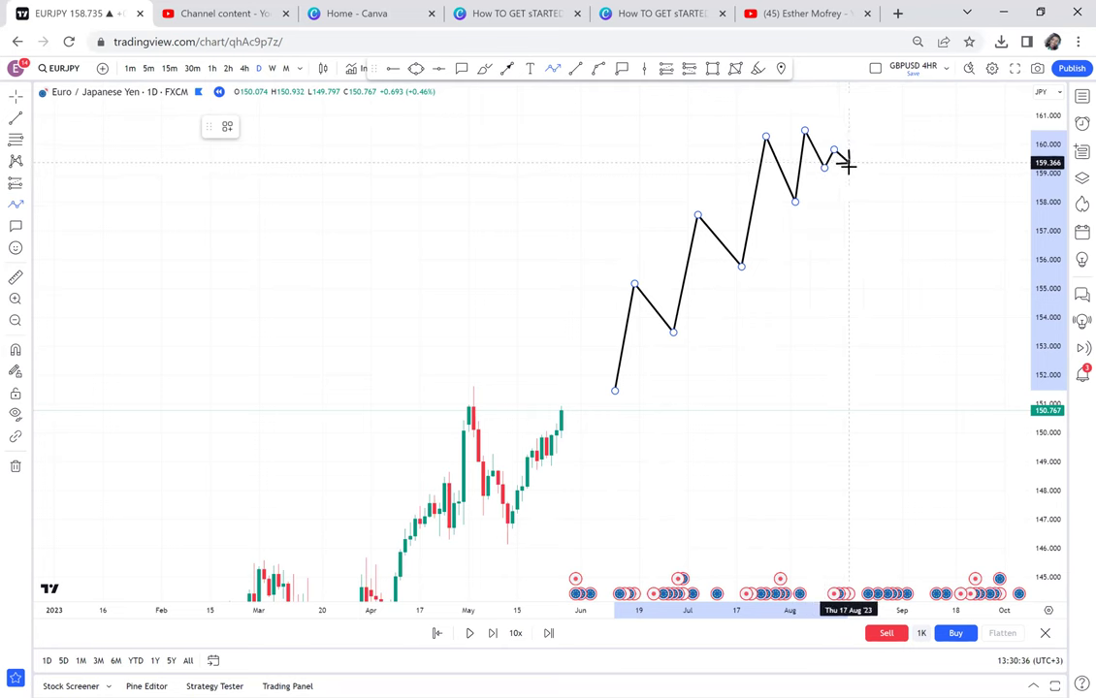
left_click(849, 166)
left_click(854, 150)
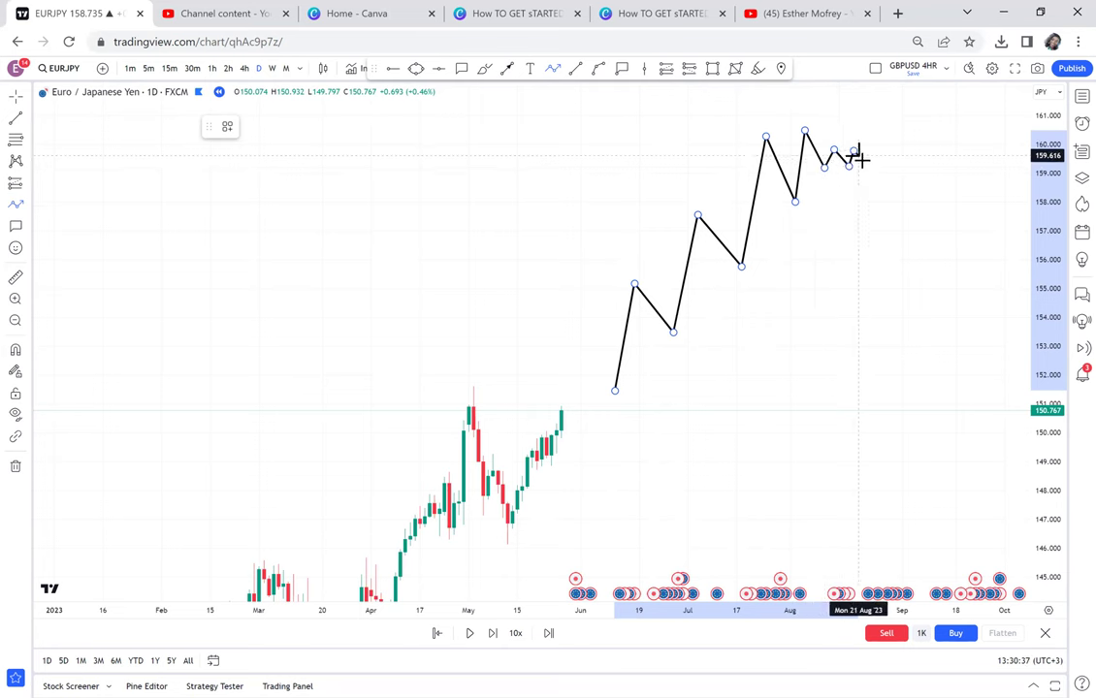
left_click(868, 169)
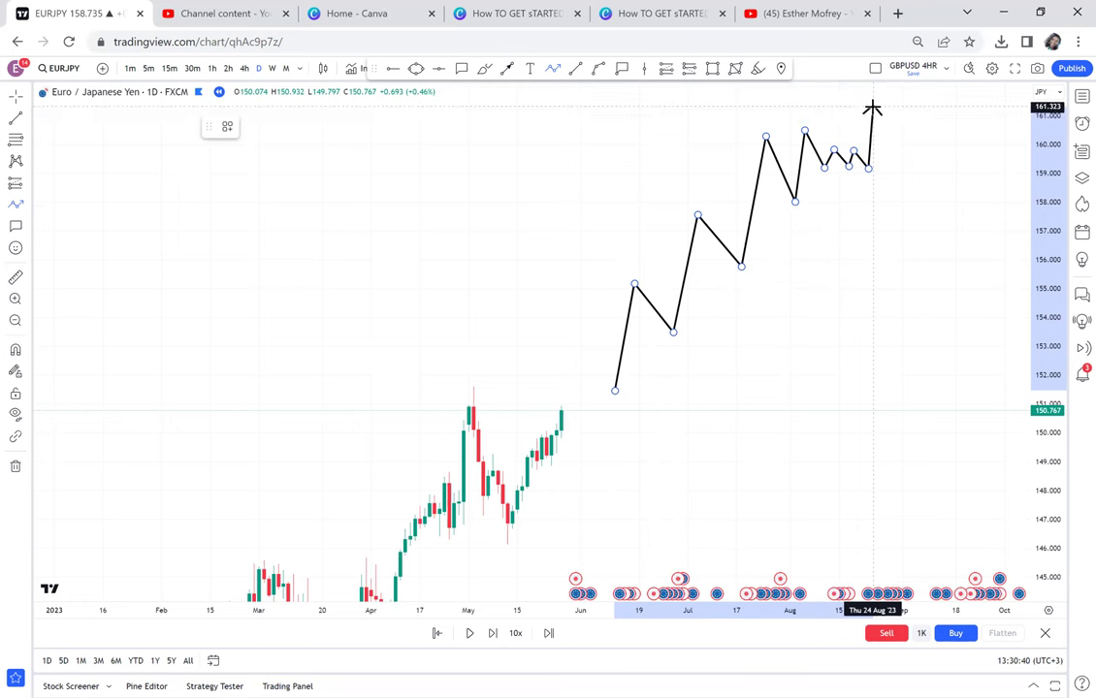
double_click(872, 107)
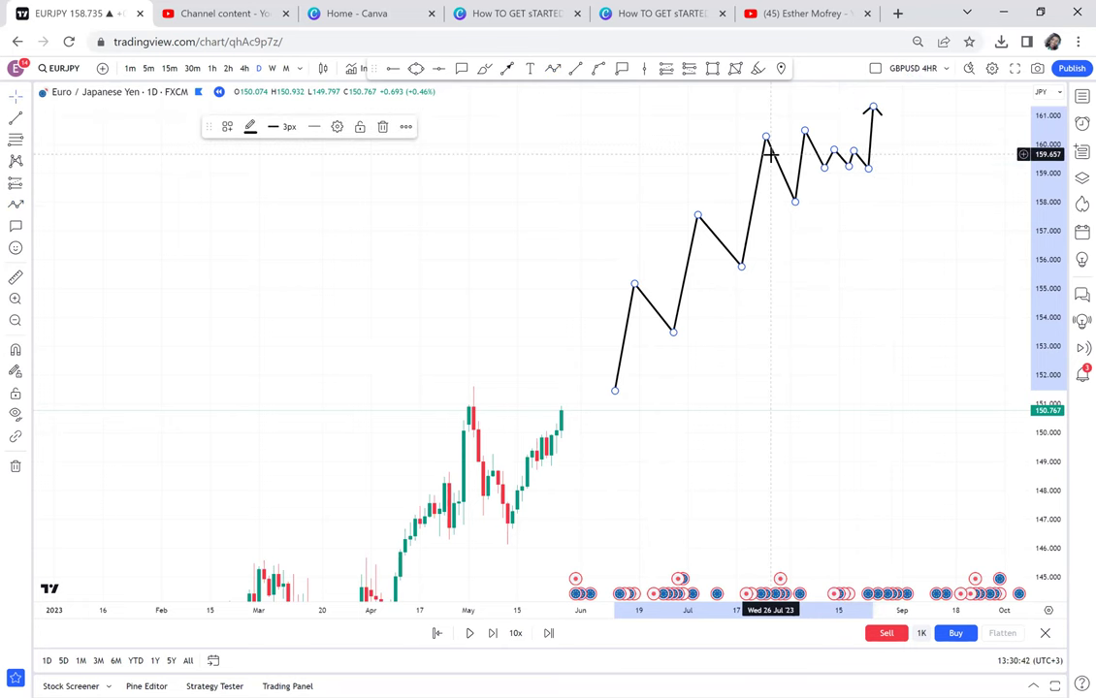
left_click(689, 117)
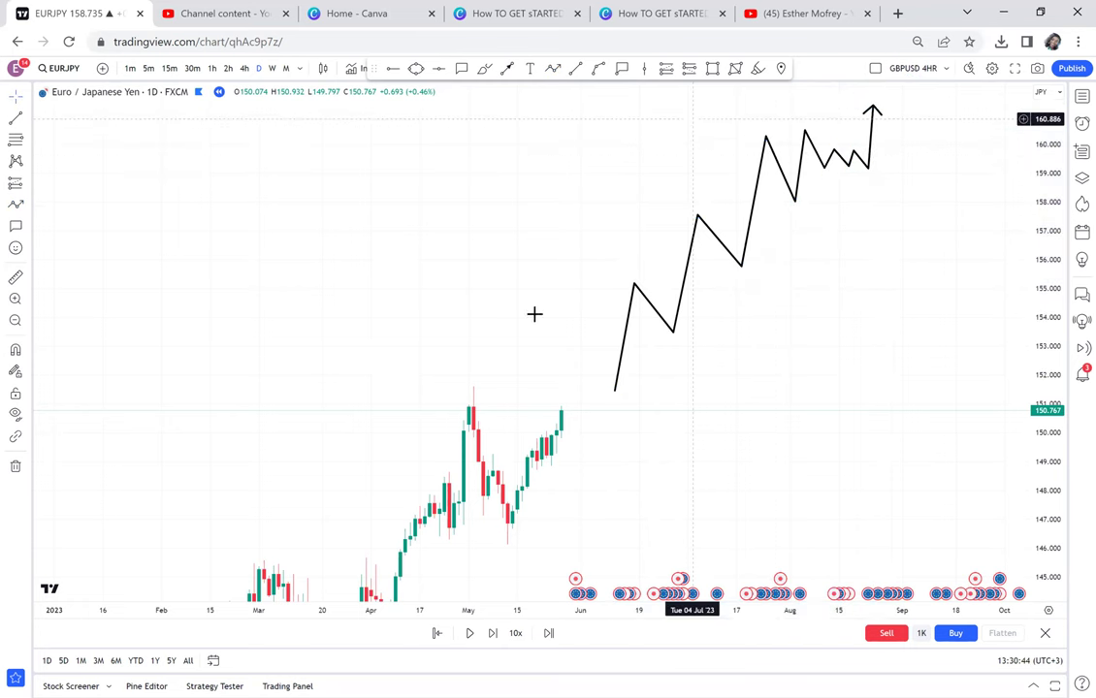
- Draw a falling zigzag path from about 160.6 in early September to a lower high near 155 in late October '23
mouse_move(419, 454)
left_mouse_down()
mouse_move(679, 142)
mouse_move(645, 200)
mouse_move(363, 467)
left_mouse_up()
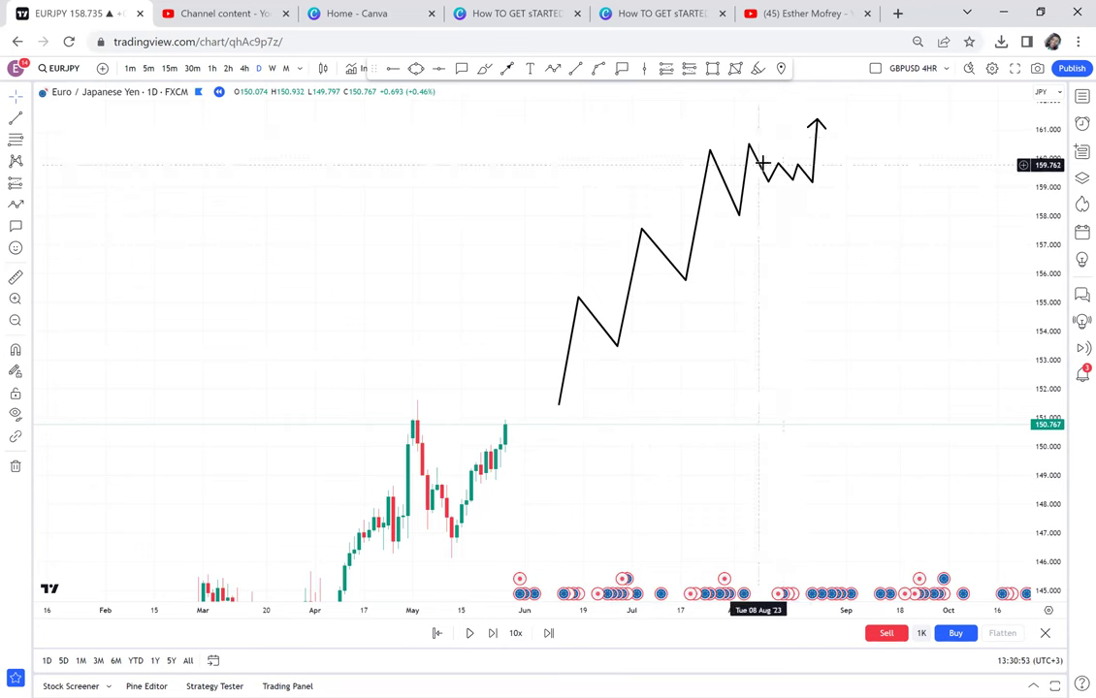
left_click_drag(843, 257, 632, 279)
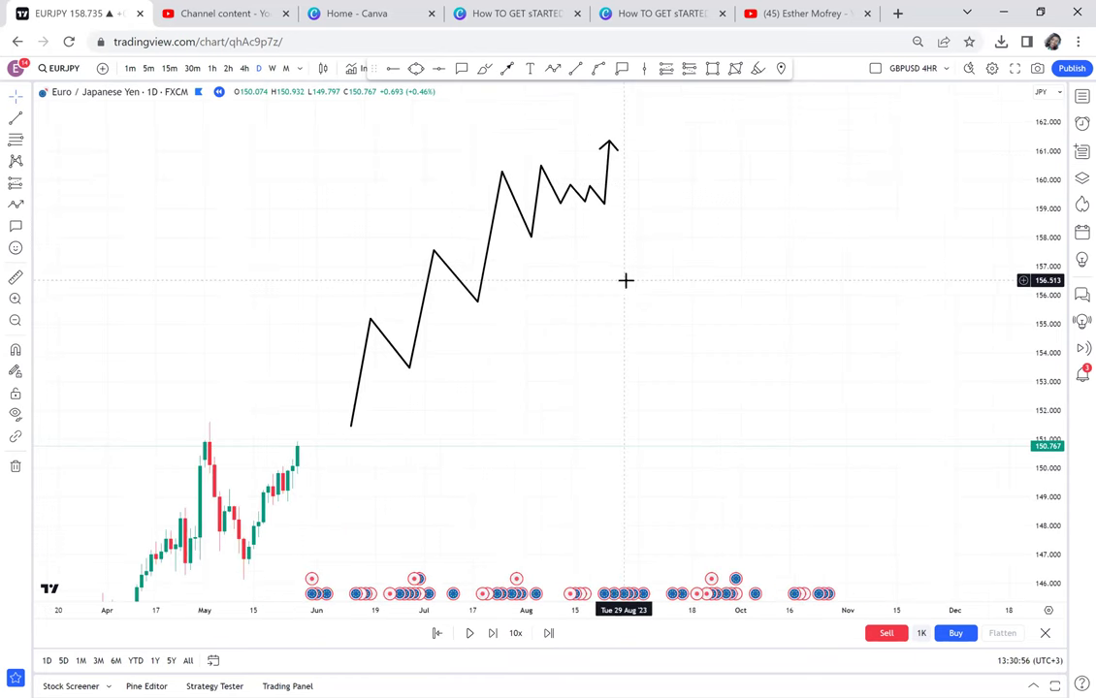
left_click(554, 71)
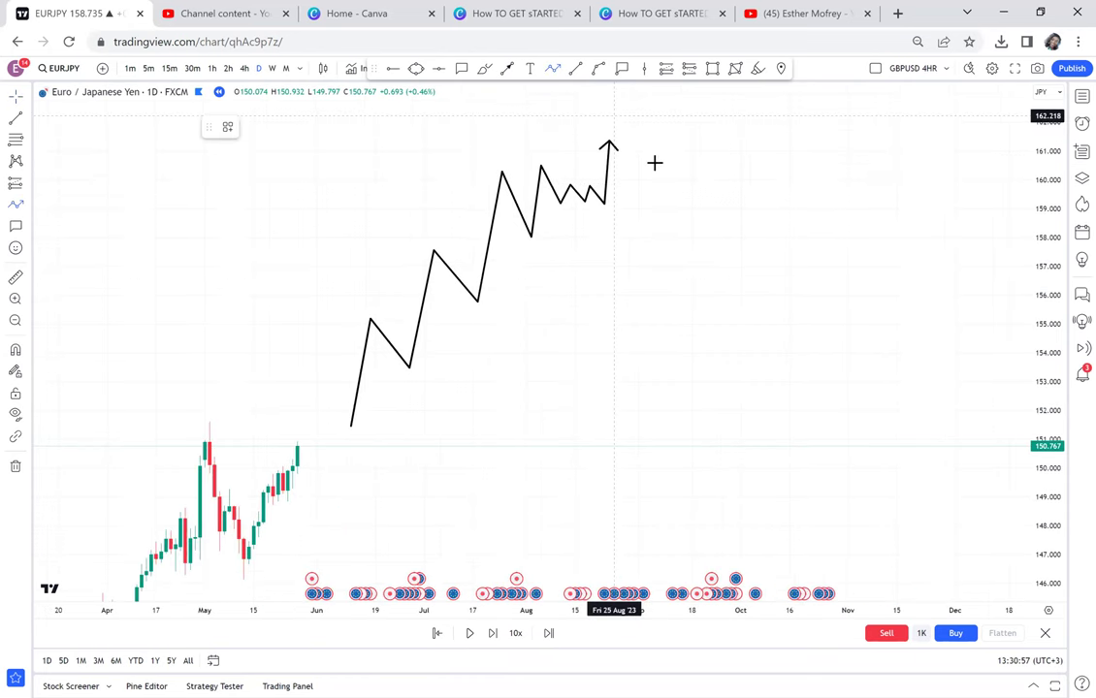
left_click(654, 163)
left_click(682, 253)
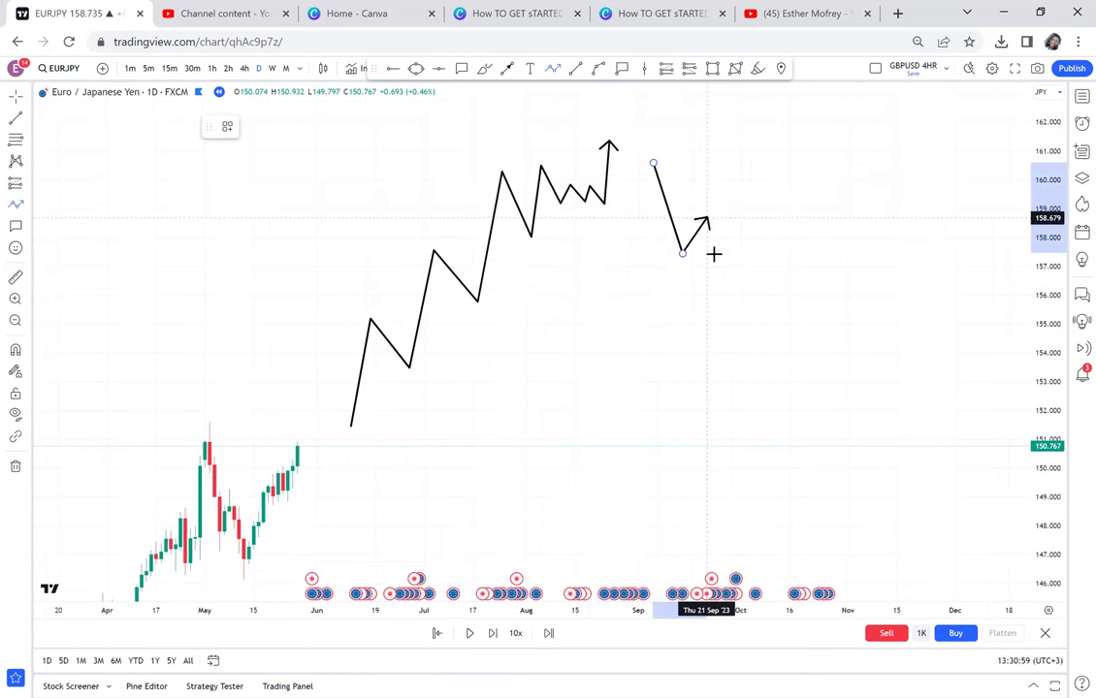
left_click(707, 219)
left_click(763, 272)
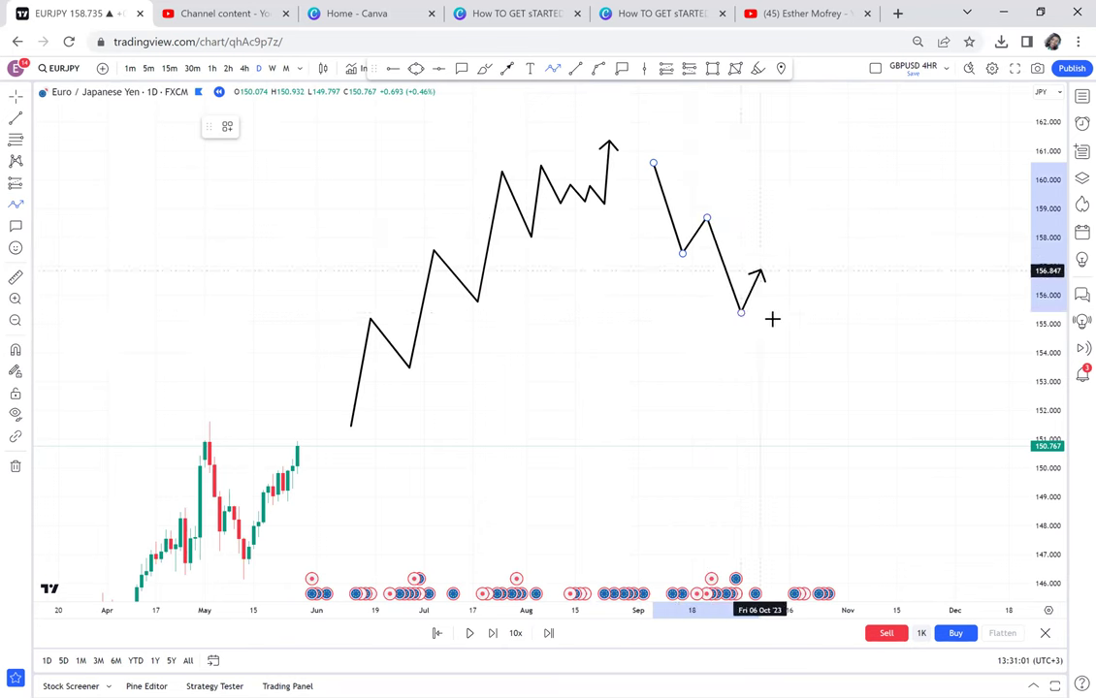
left_click(807, 322)
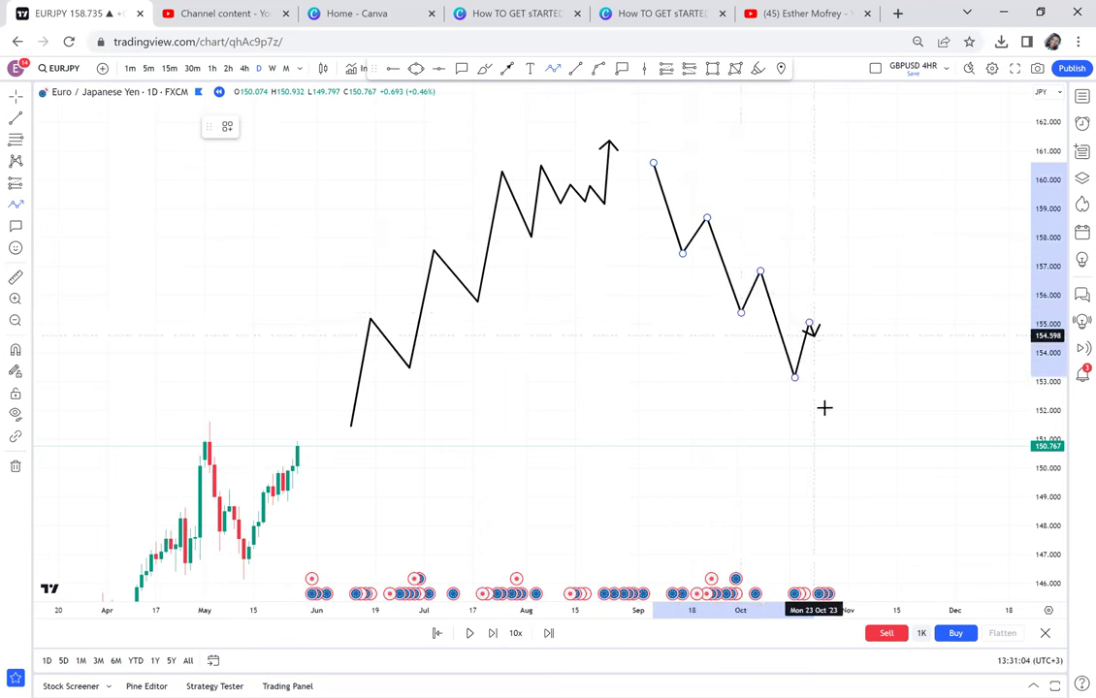
- Extend the falling path to a low near 150.5, an equal high near 155.2, a small pullback and a breakout ending near 159.2
left_click(847, 321)
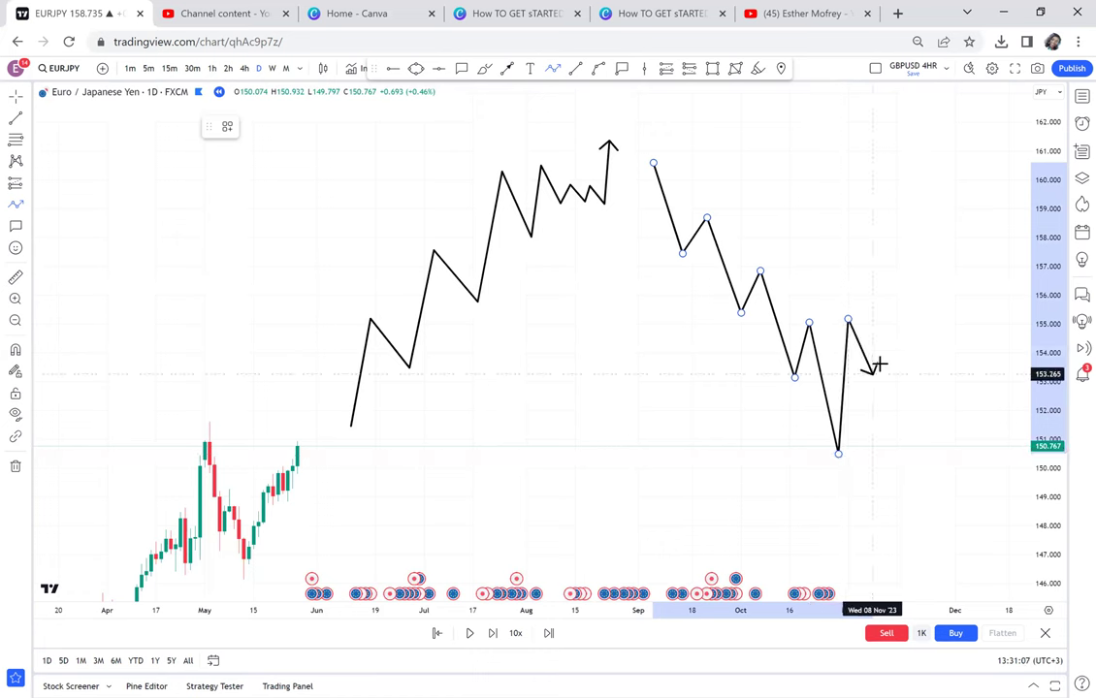
left_click(874, 371)
left_click(897, 369)
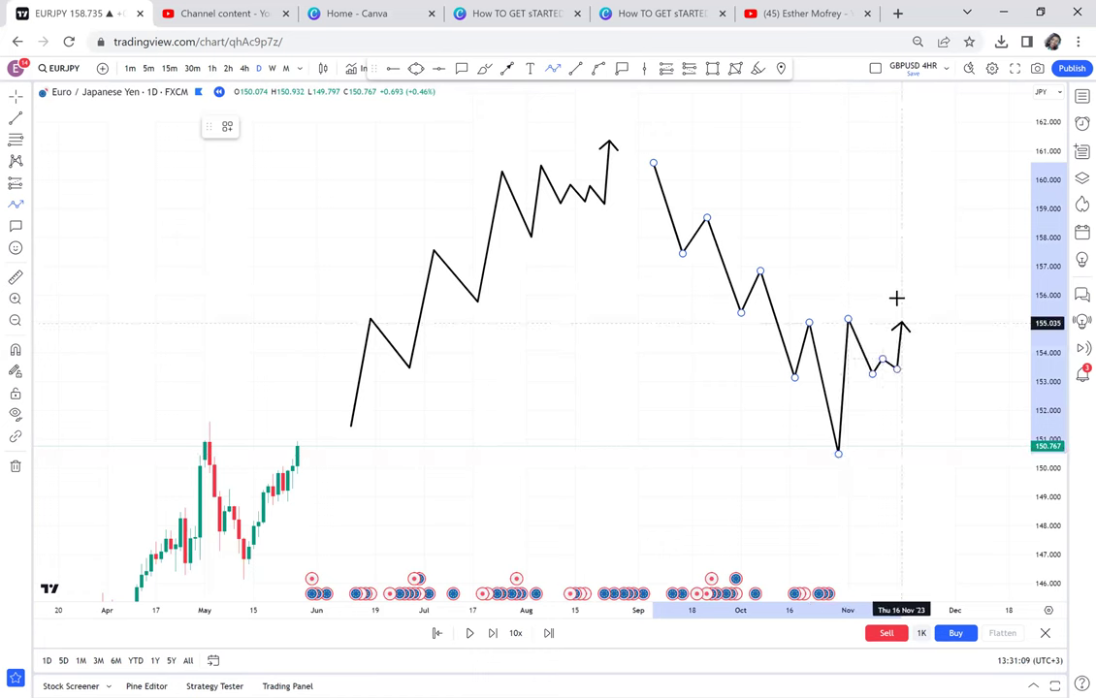
left_click(896, 296)
left_click(916, 308)
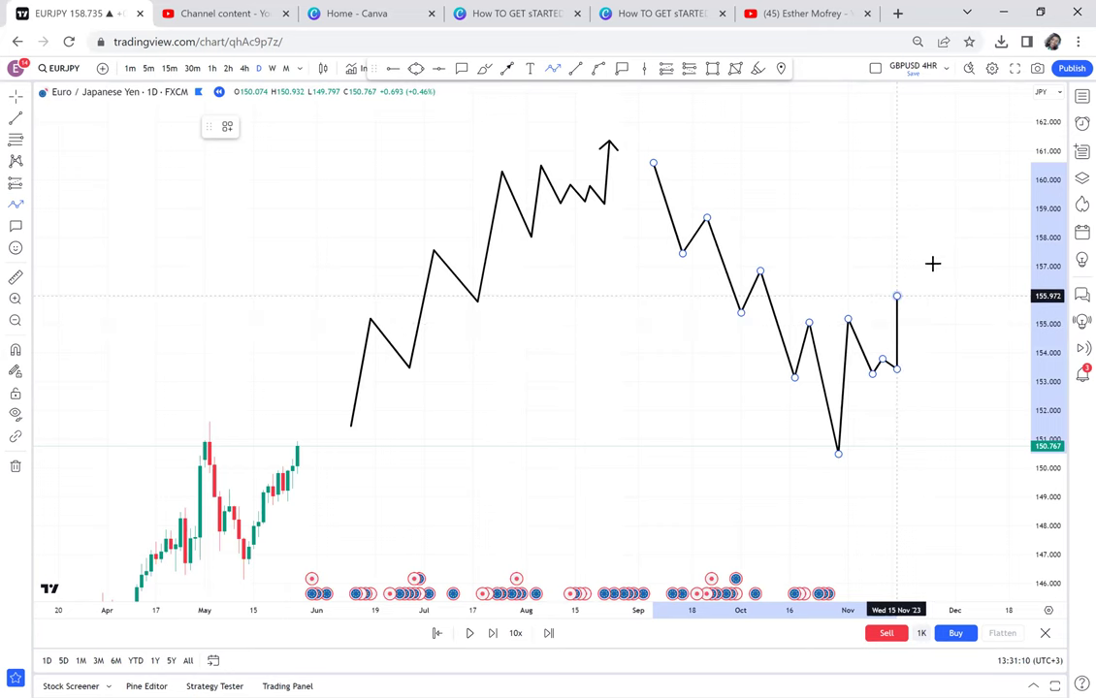
double_click(933, 206)
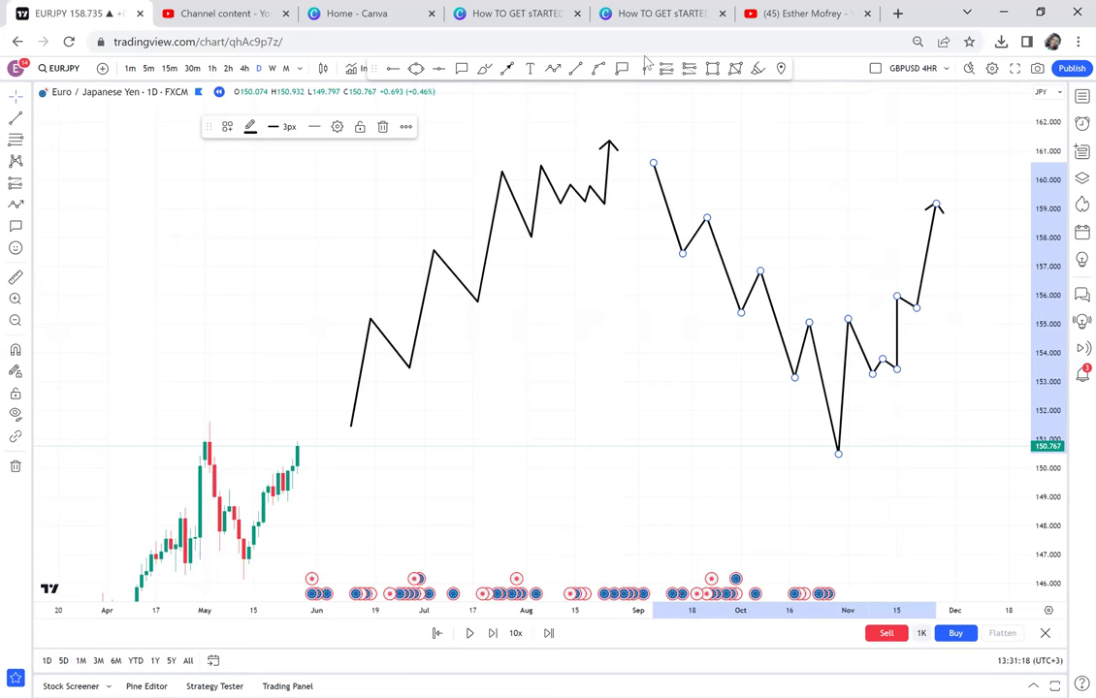
- Mark the falling path's two equal highs with a rectangle spanning about 154.8 to 155.2, from mid-October to early November '23
key("alt+shift+r")
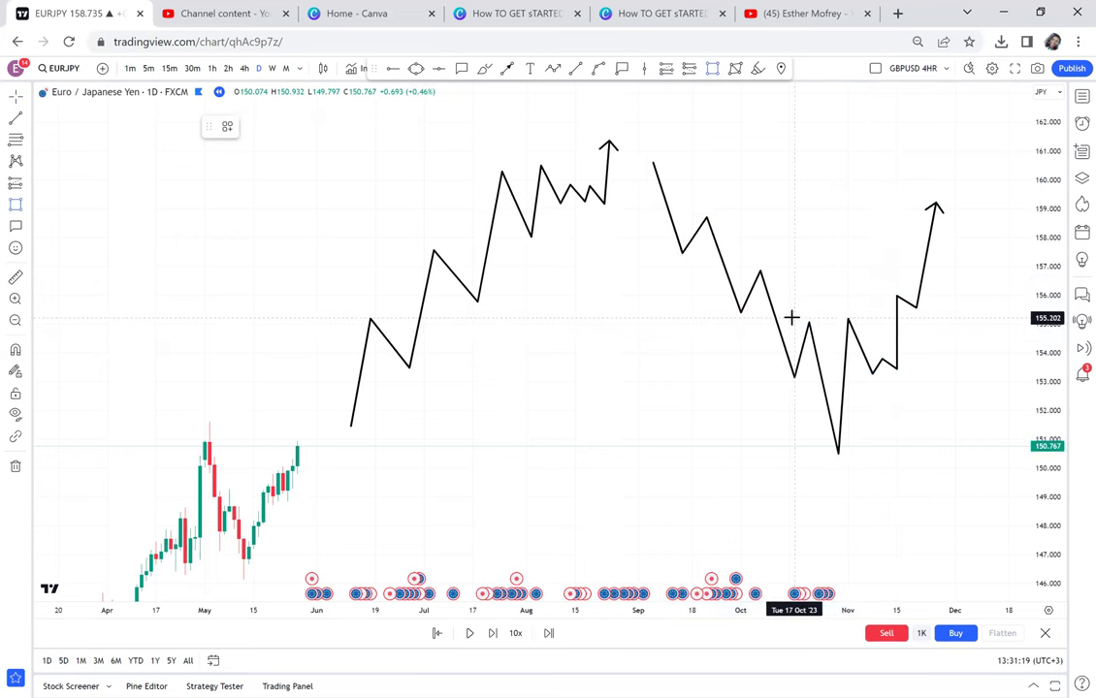
left_click(790, 317)
left_click(878, 329)
left_click(910, 346)
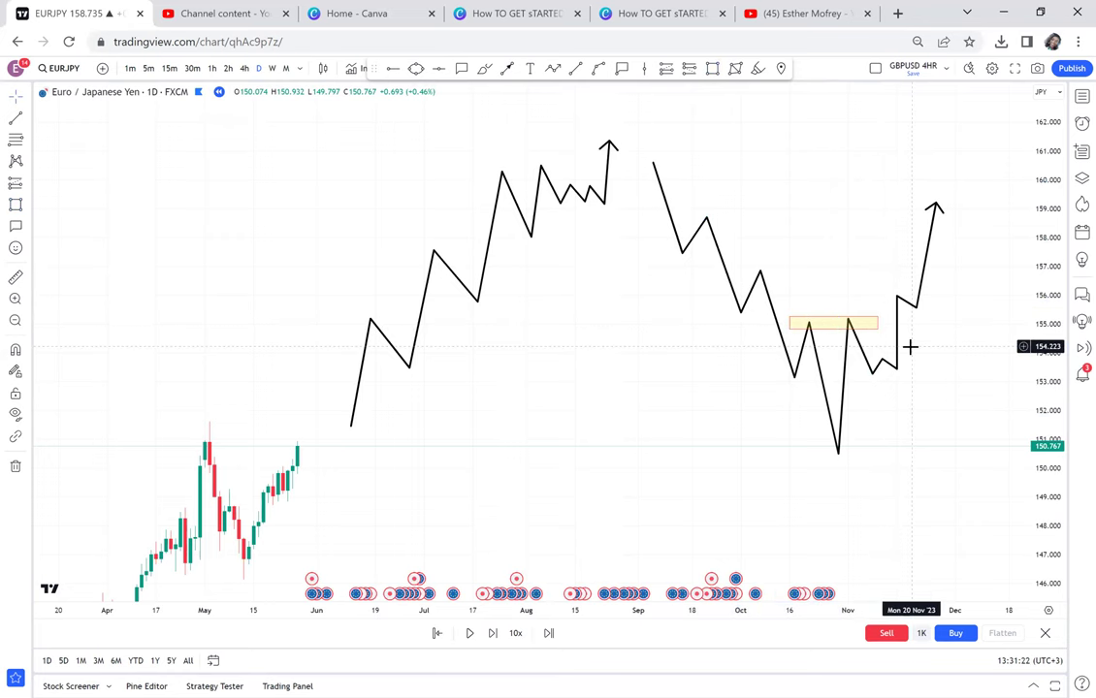
scroll(831, 321, "up", 2)
left_click(836, 324)
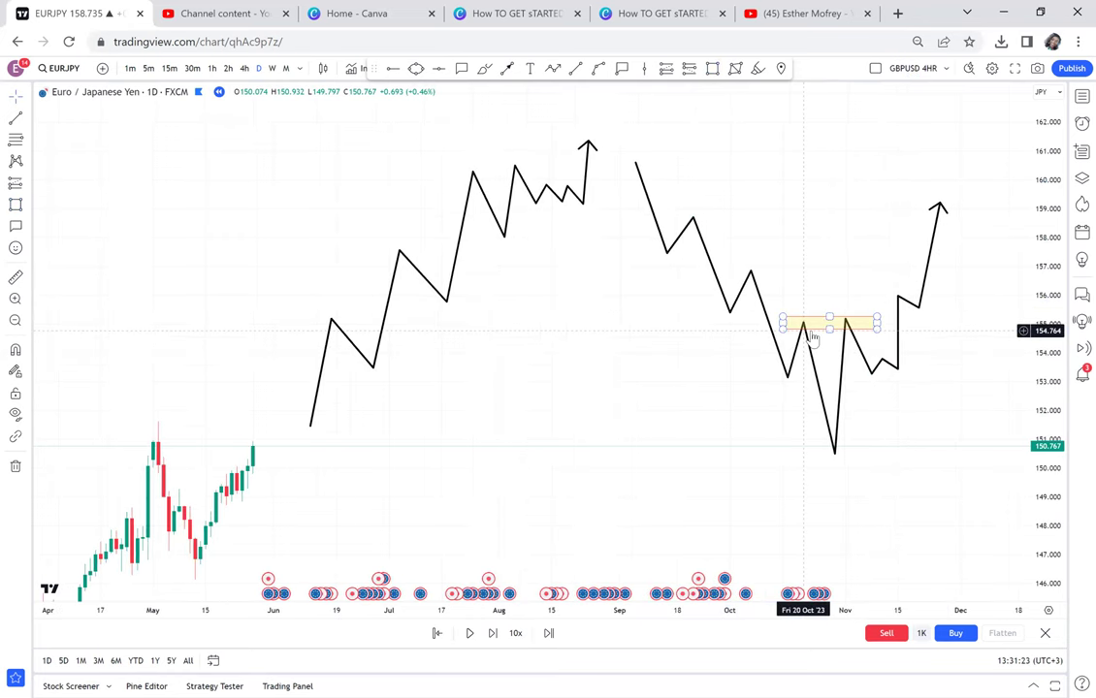
left_click(835, 441)
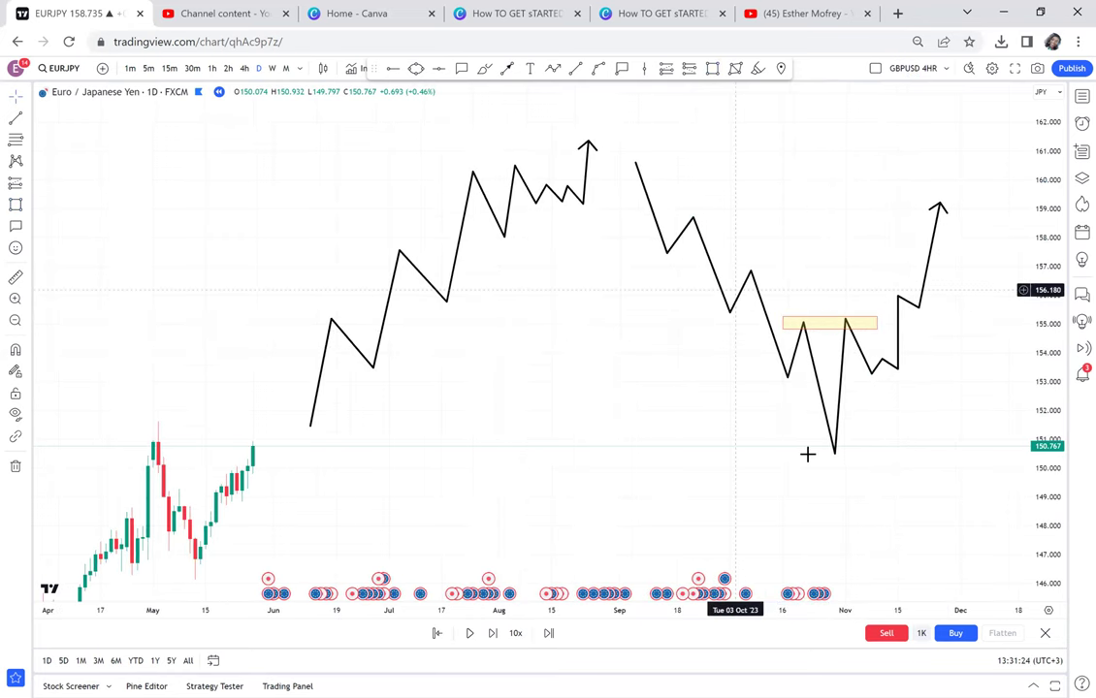
left_click(933, 173)
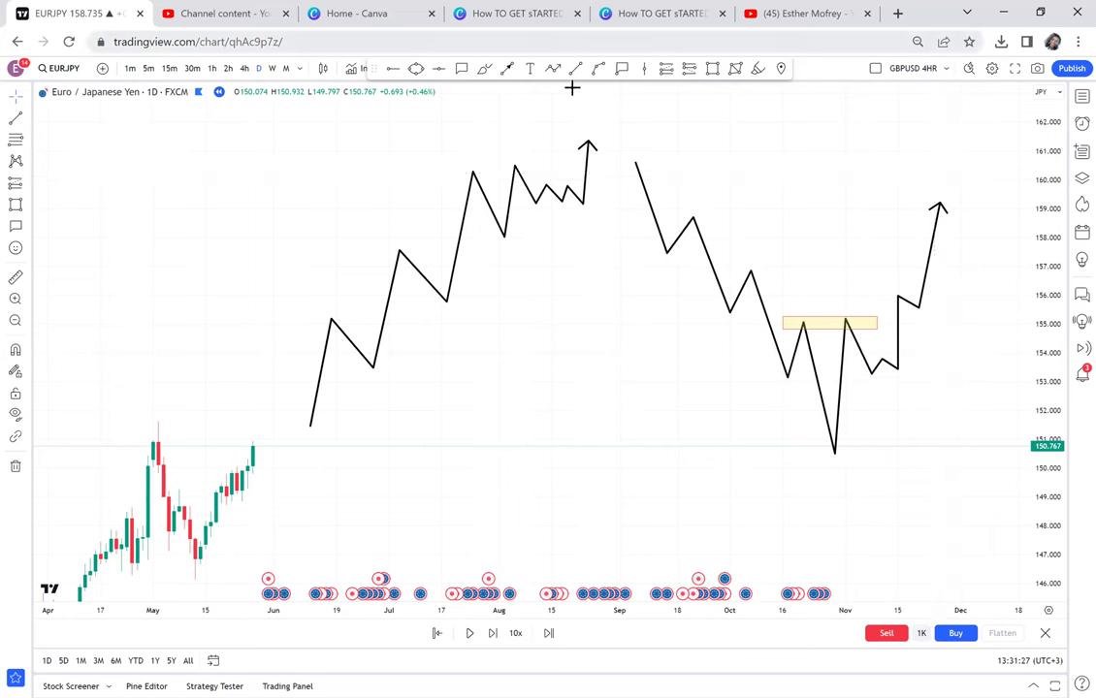
- Mark the rising path's two top peaks with a rectangle at 160.345 to 160.532 and raise the path's arrow end to about 162.4
left_click(713, 70)
left_click(435, 166)
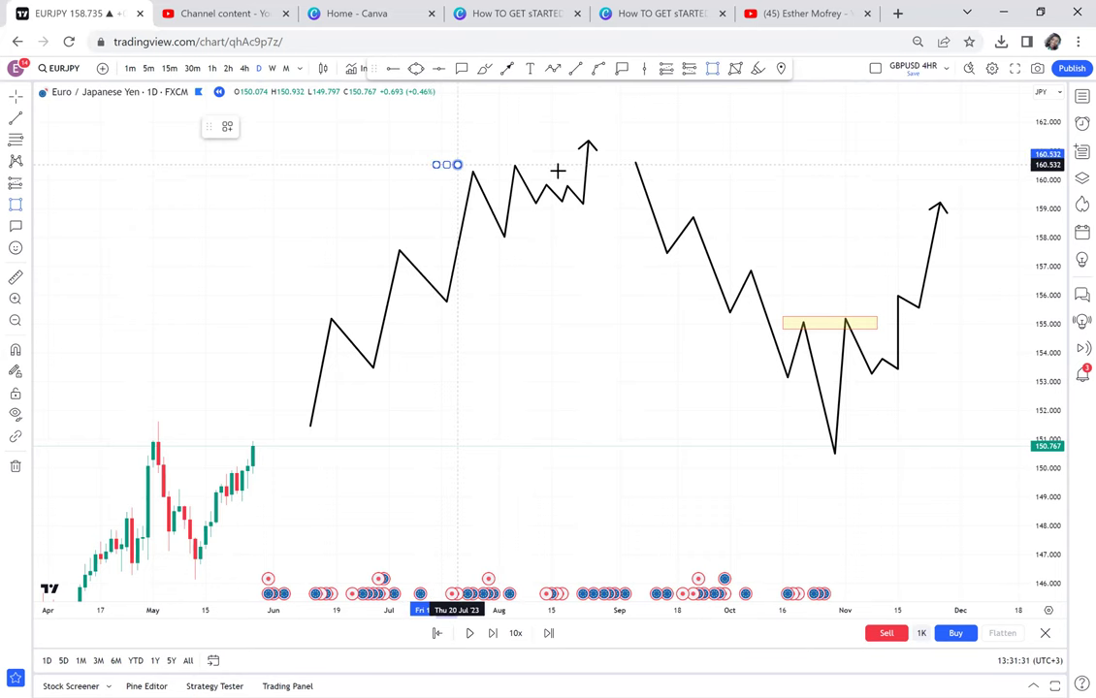
left_click(557, 170)
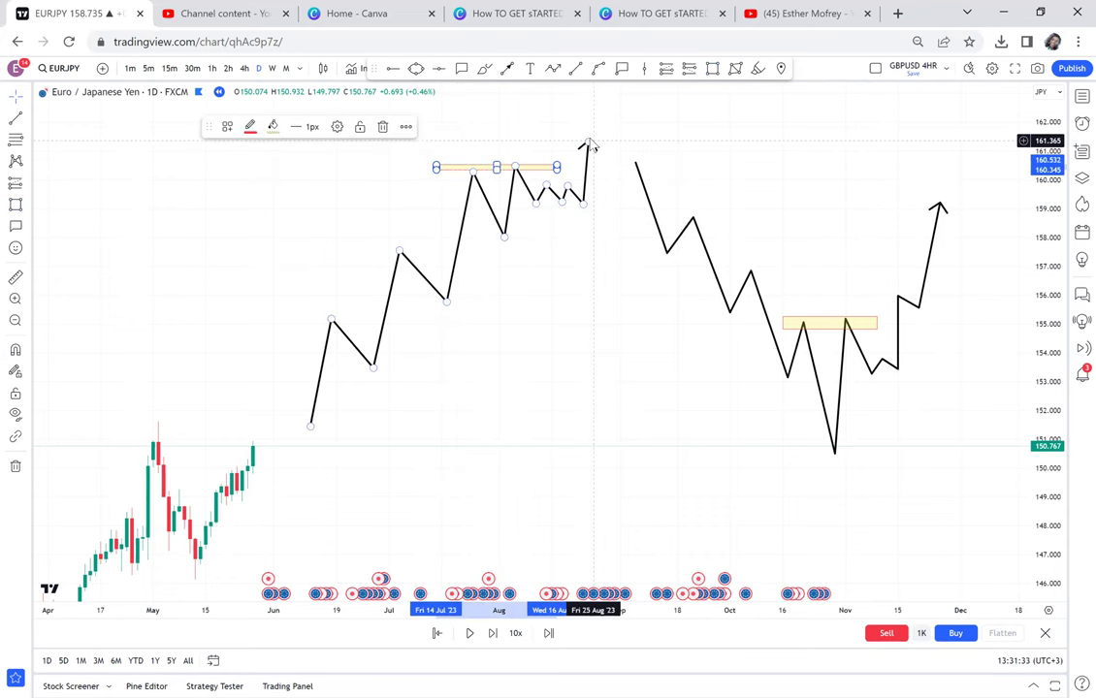
left_click_drag(589, 143, 588, 114)
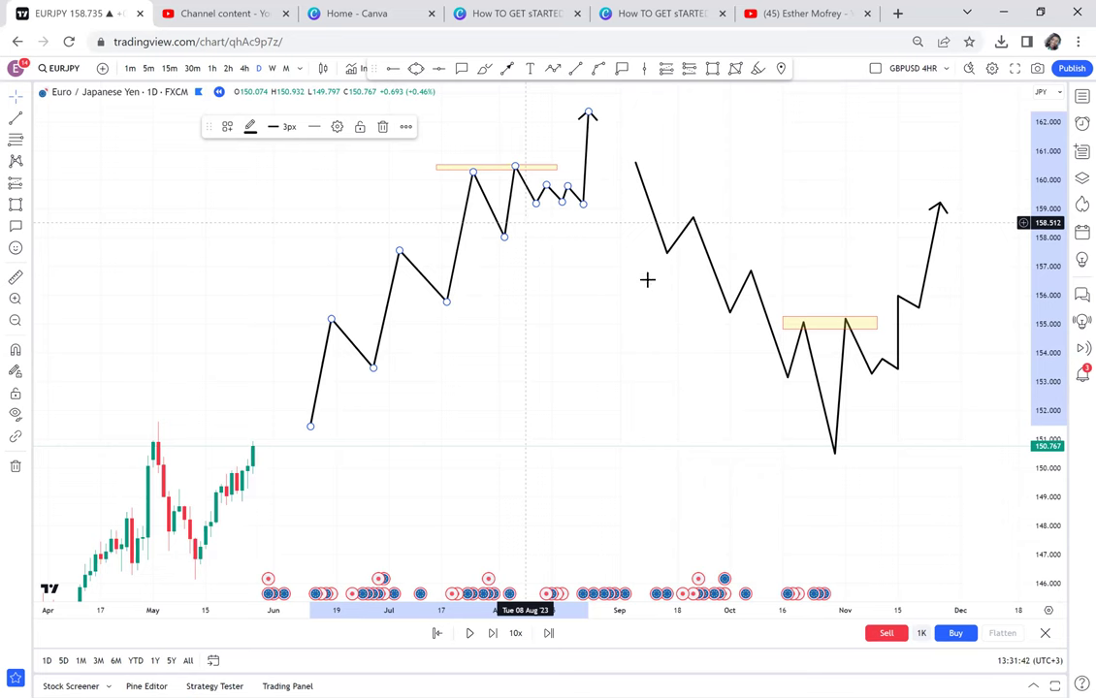
- Clear both example paths and their rectangles from the chart
left_click(16, 468)
left_click(76, 458)
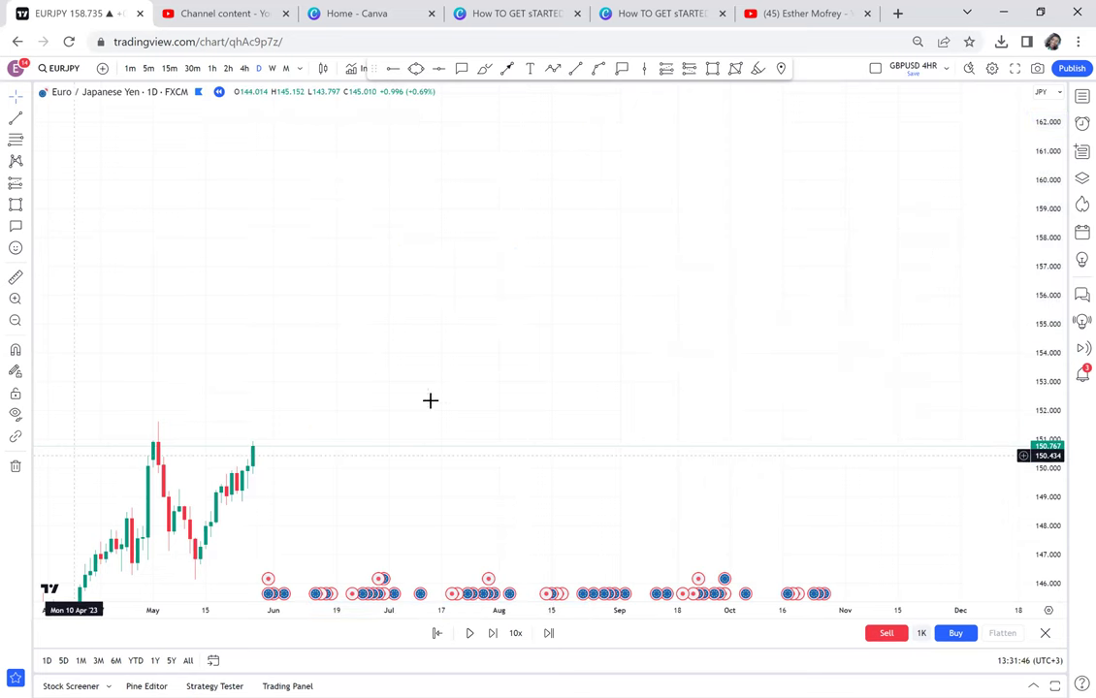
left_click_drag(432, 397, 913, 191)
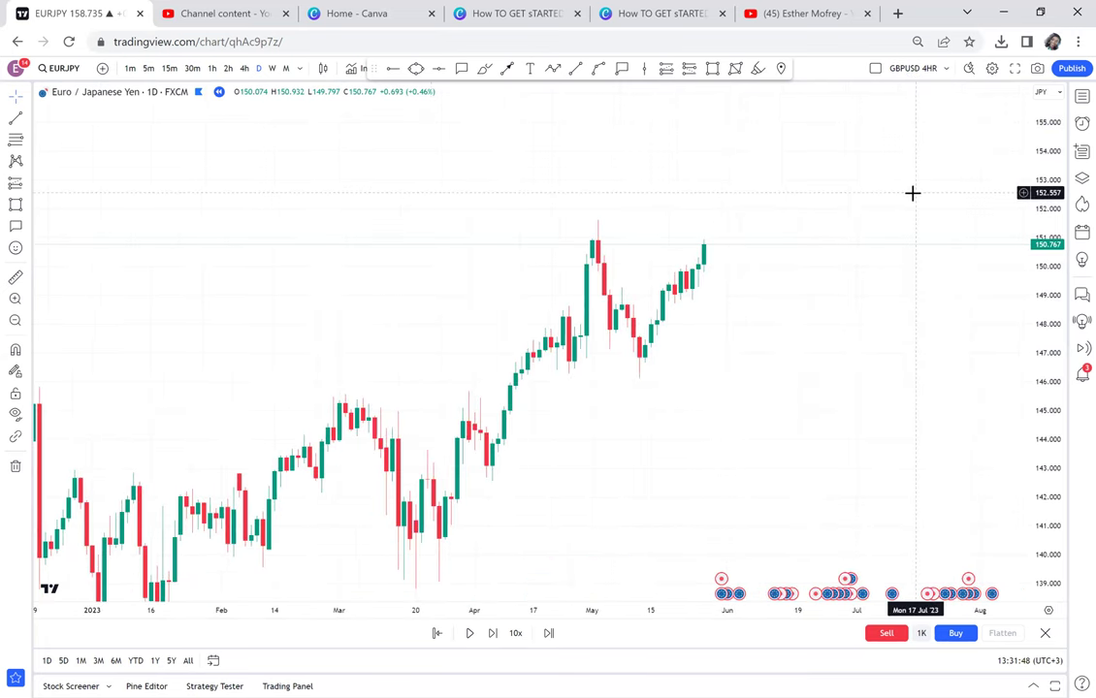
scroll(913, 193, "up", 1)
left_click_drag(1052, 407, 1023, 242)
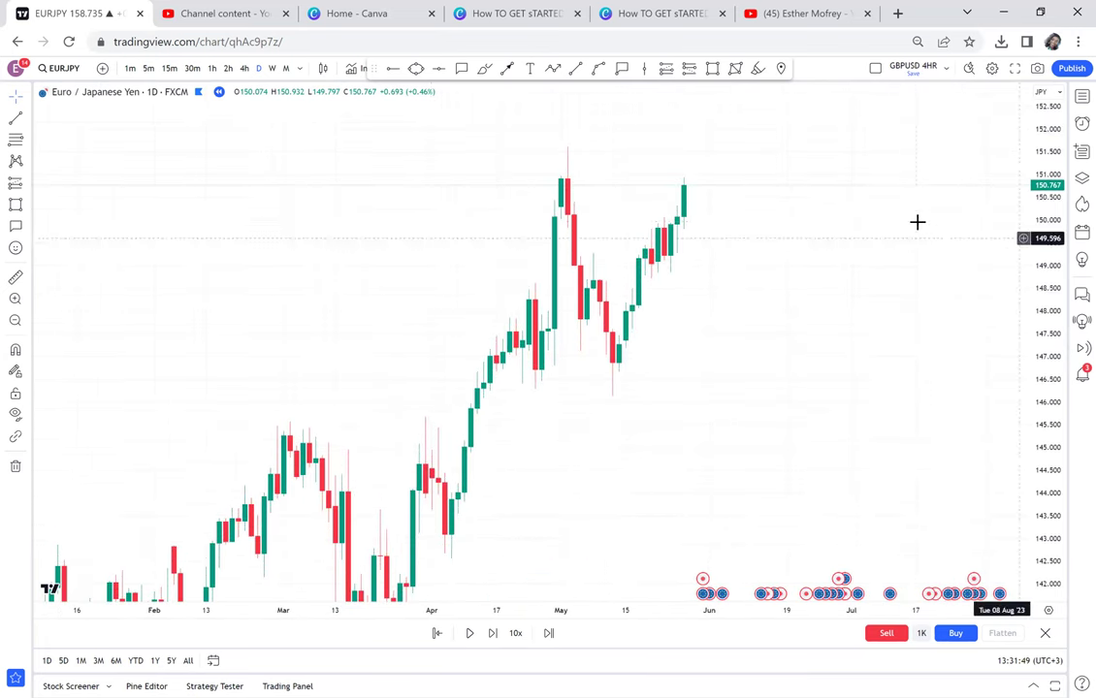
left_click_drag(918, 222, 844, 374)
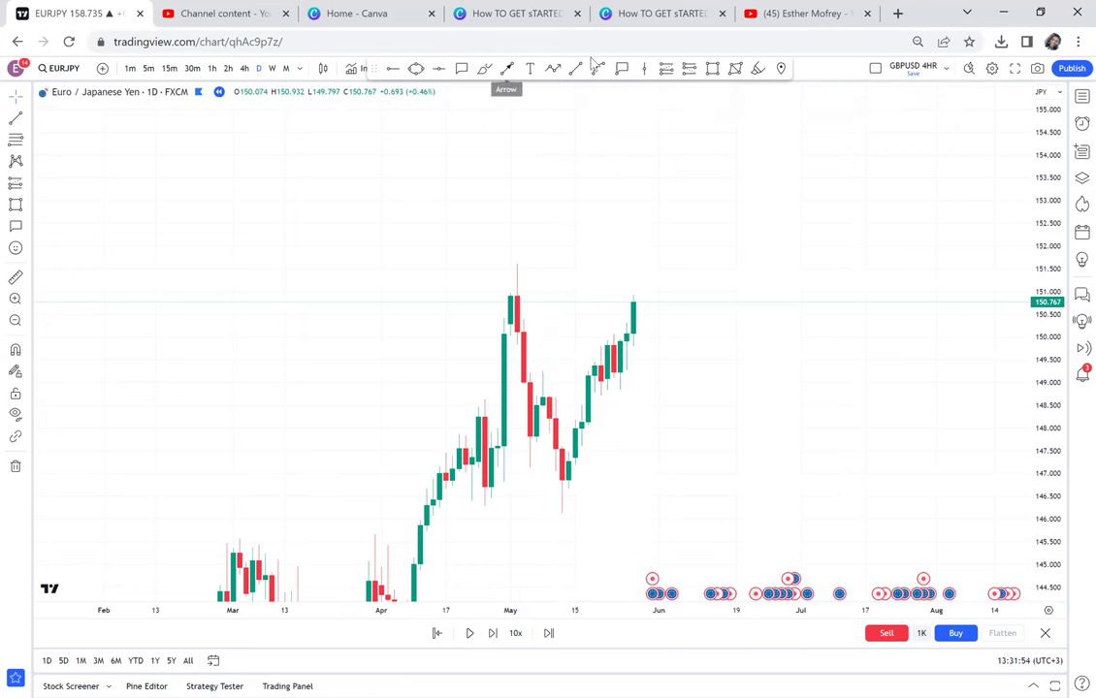
- Mark the two price tops with a rectangle from 19 Apr to 23 Jun '23, spanning 150.850 to 151.642, and fill it black
left_click(713, 68)
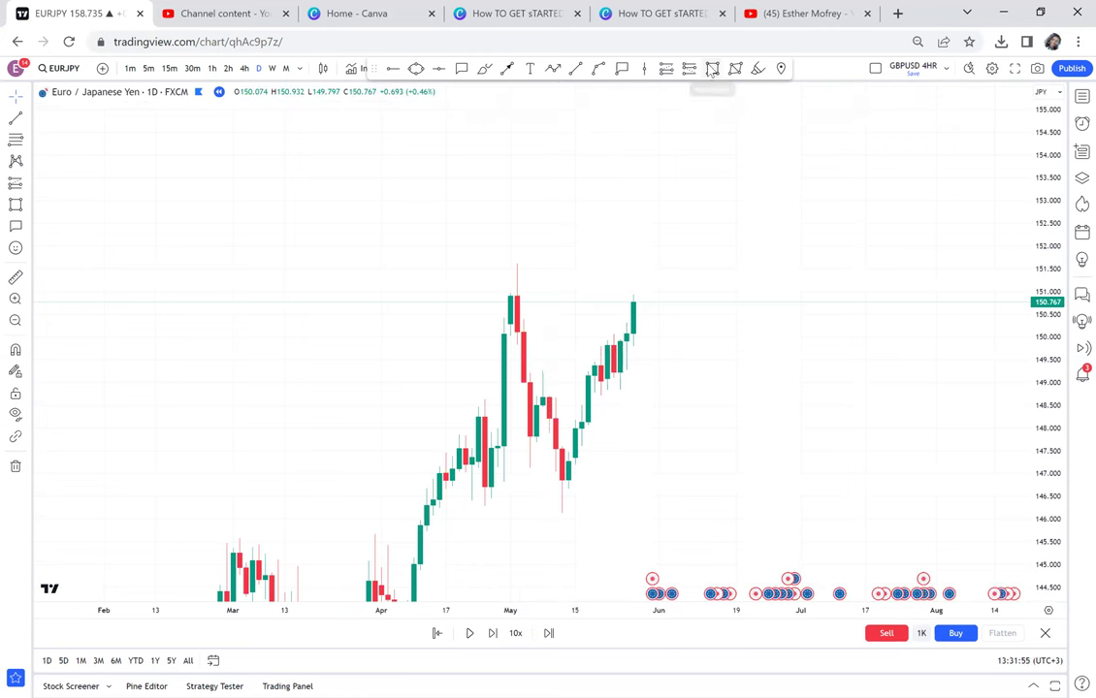
left_click(458, 262)
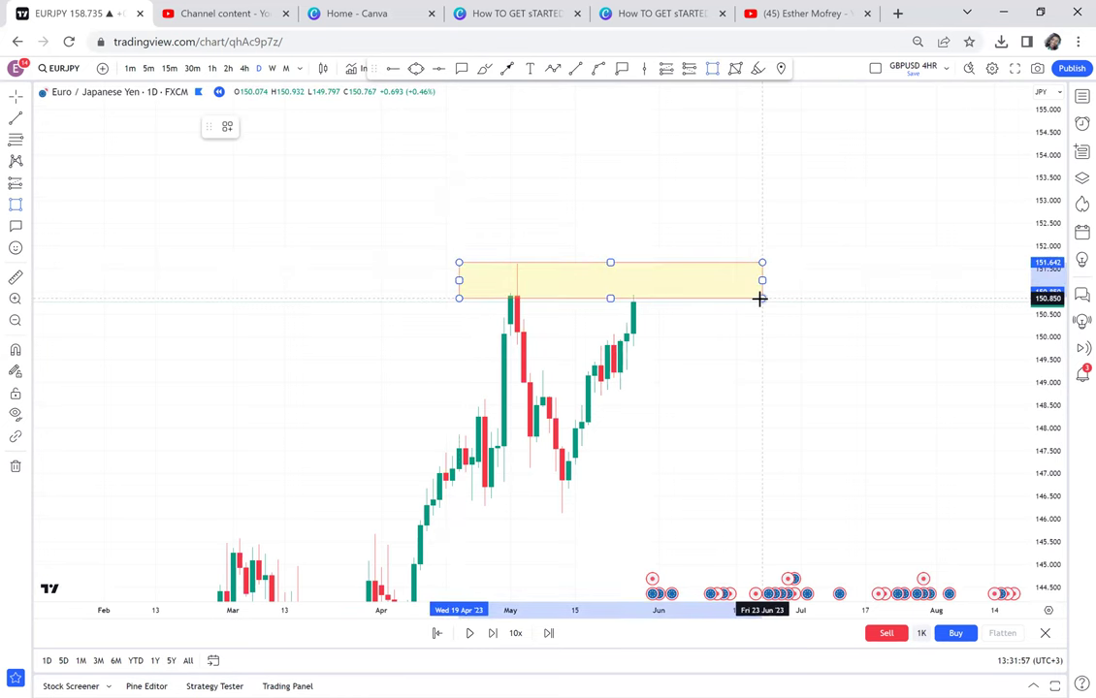
left_click(762, 297)
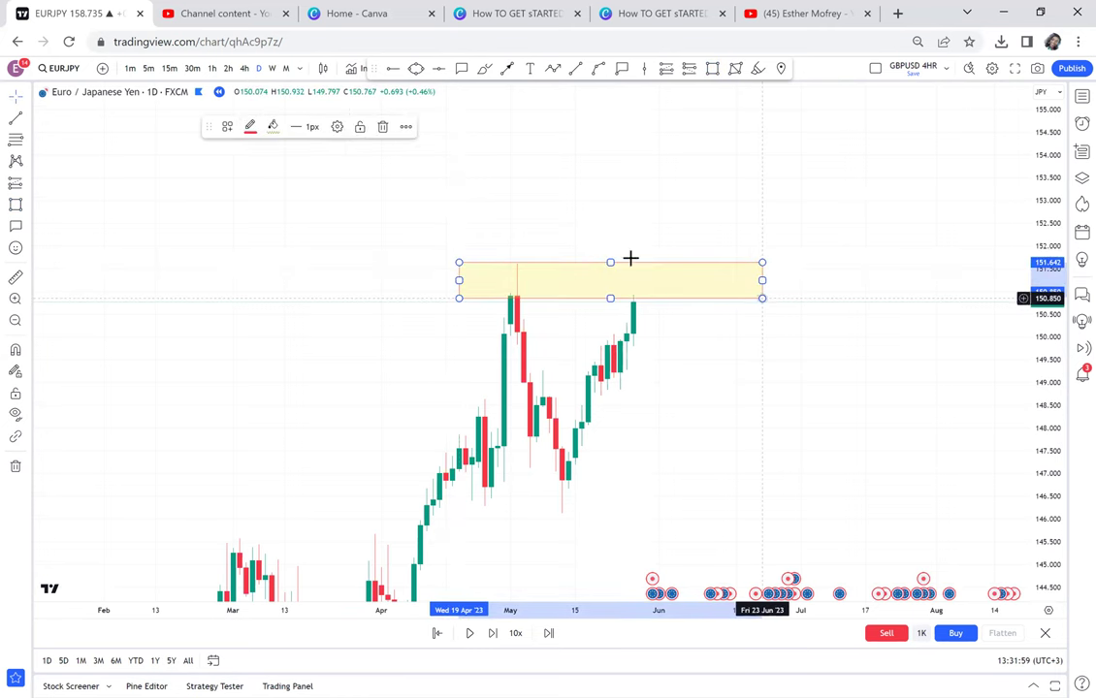
left_click(274, 127)
left_click(391, 155)
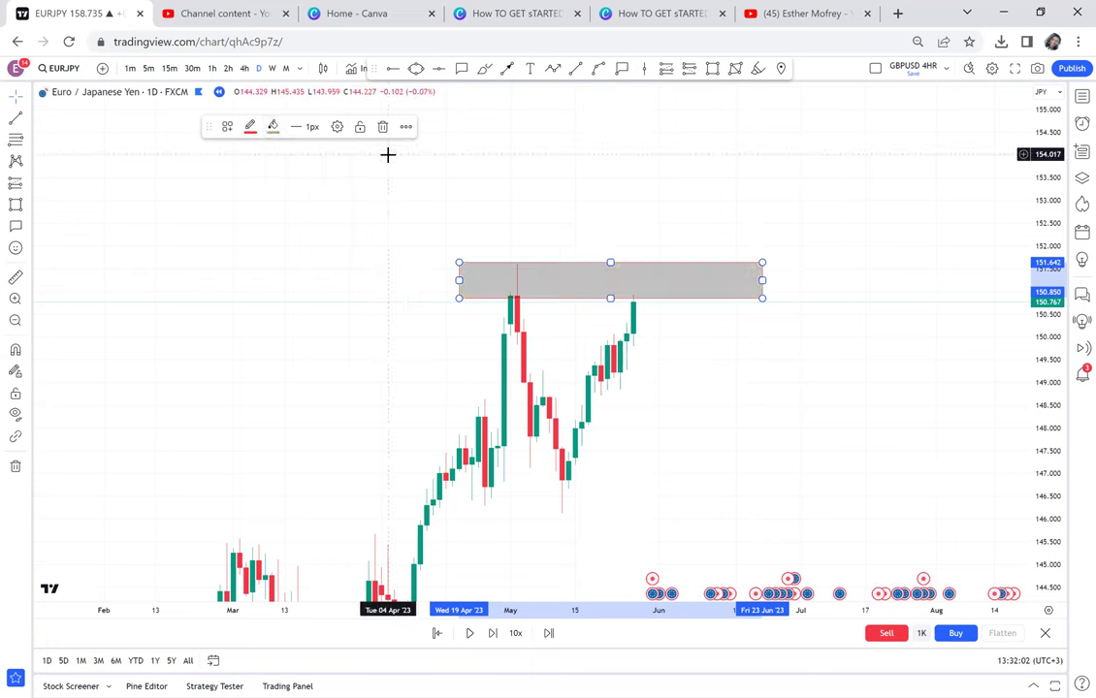
- Place a horizontal line at 146.126 along the mid-May swing low between the two tops
scroll(560, 249, "up", 2)
scroll(561, 248, "up", 2)
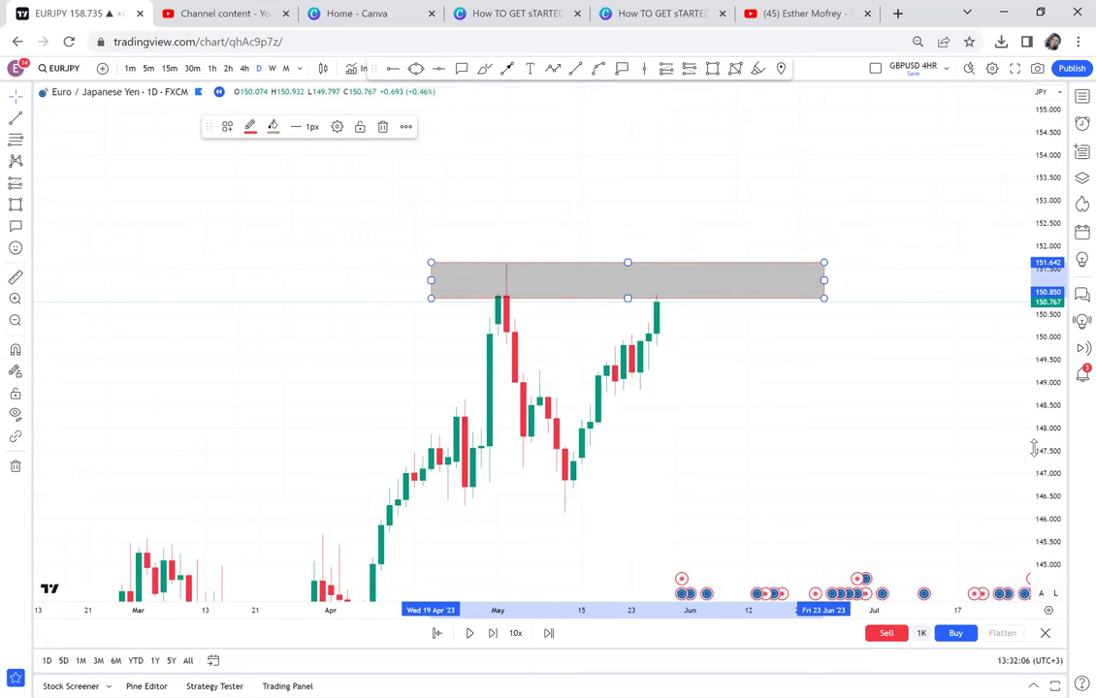
left_click_drag(1033, 448, 985, 296)
left_click(898, 365)
mouse_move(899, 357)
left_mouse_down()
mouse_move(870, 237)
mouse_move(868, 270)
left_mouse_up()
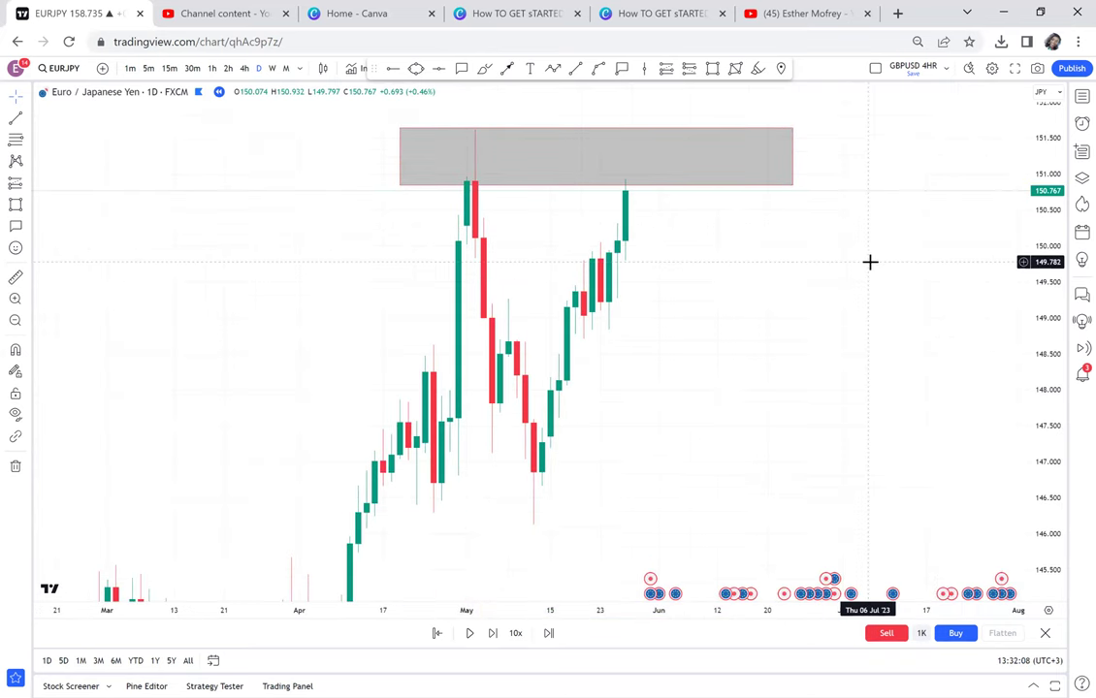
left_click(440, 70)
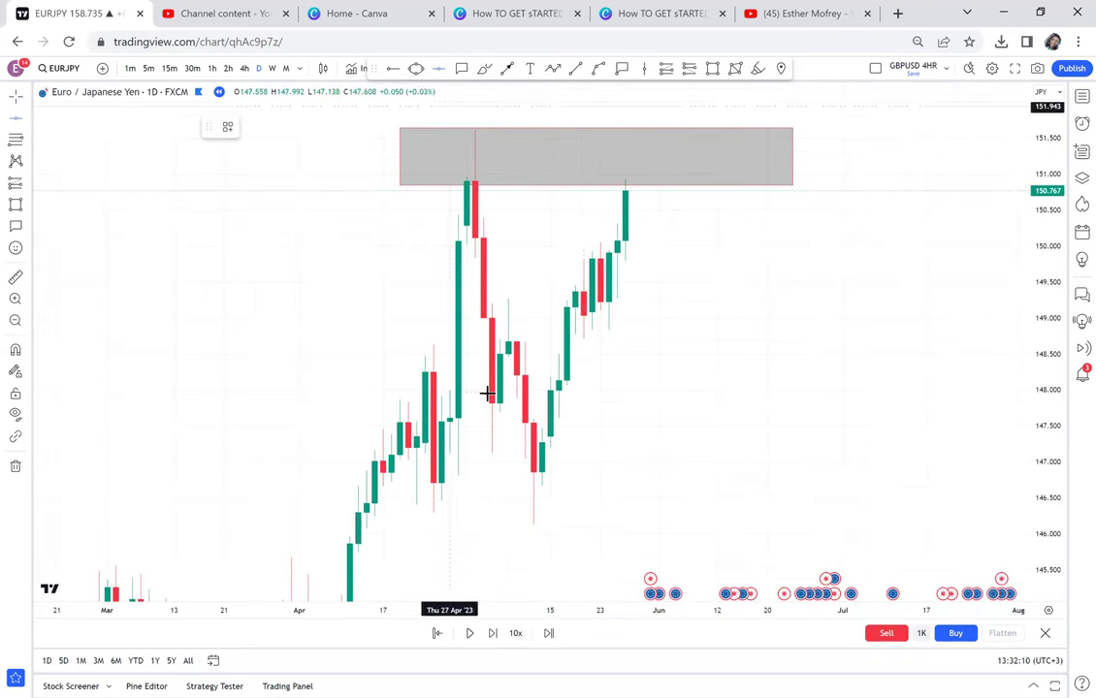
left_click(475, 524)
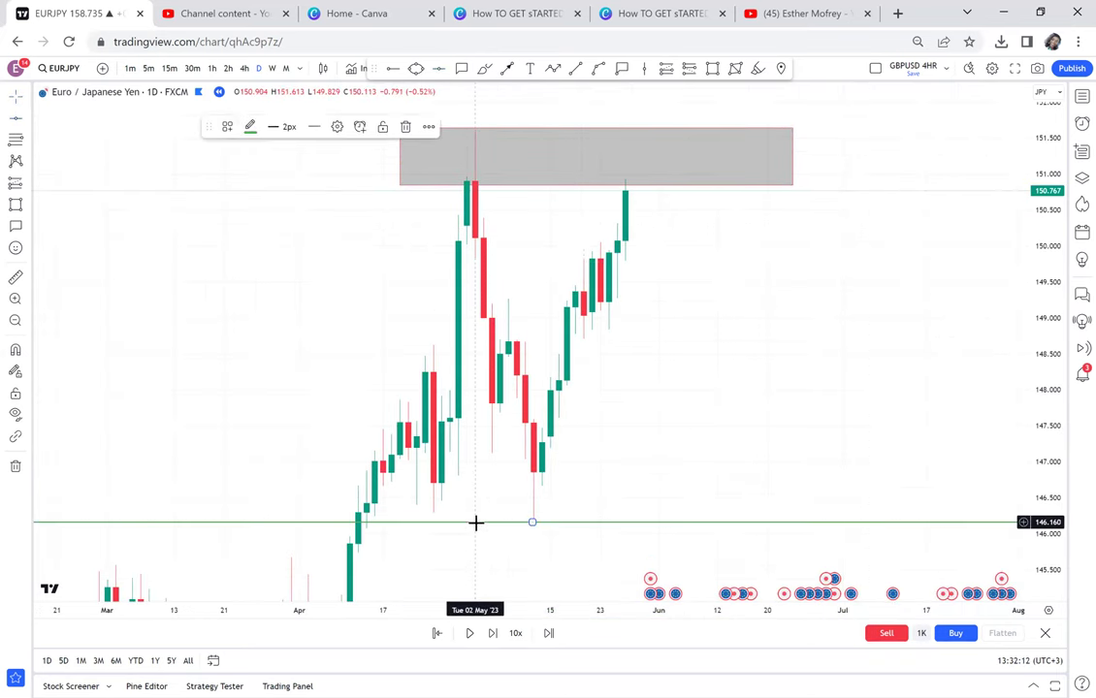
- Measure from the zone's upper edge down to the low line and place a horizontal line at the midpoint, 148.872
left_click(12, 280)
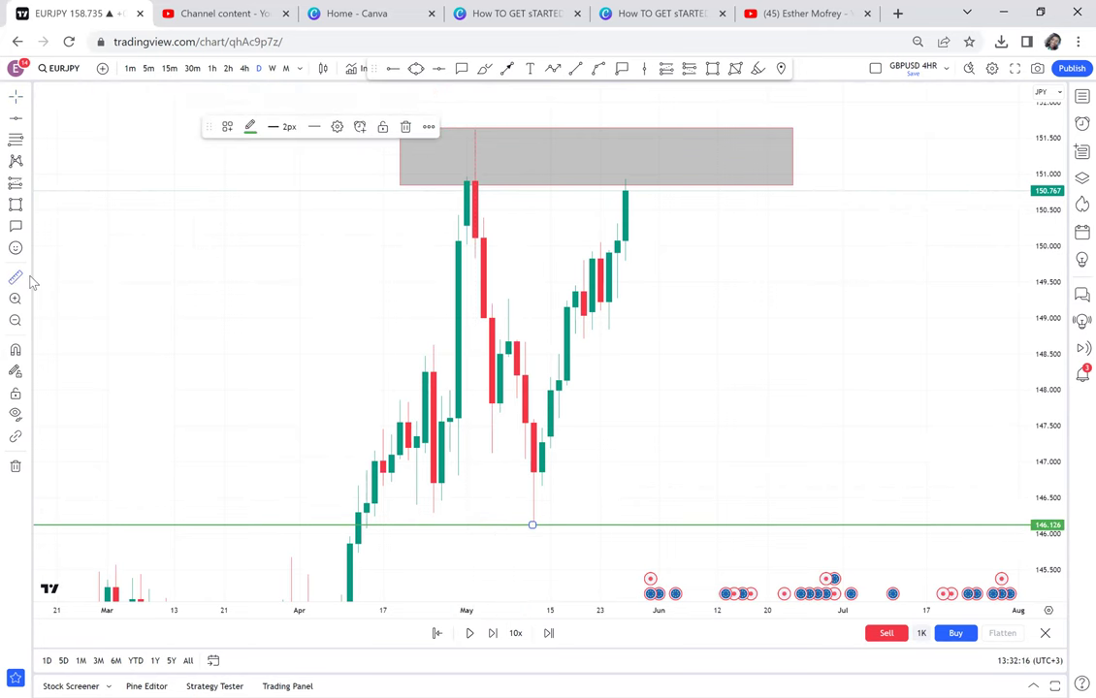
left_click(464, 129)
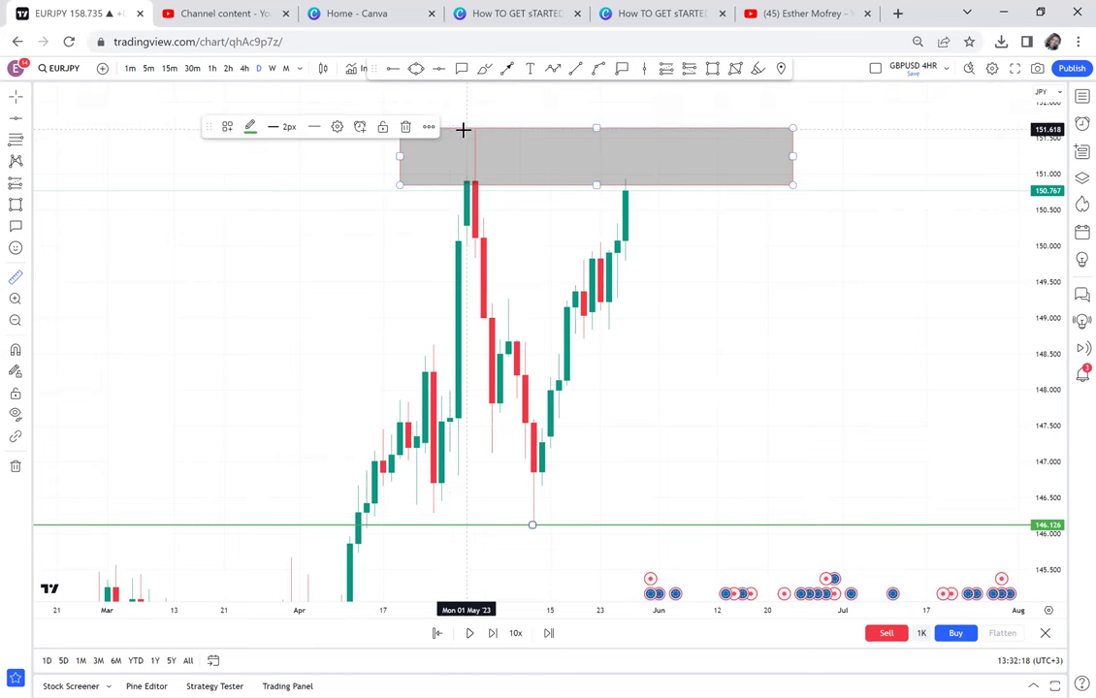
left_click(865, 528)
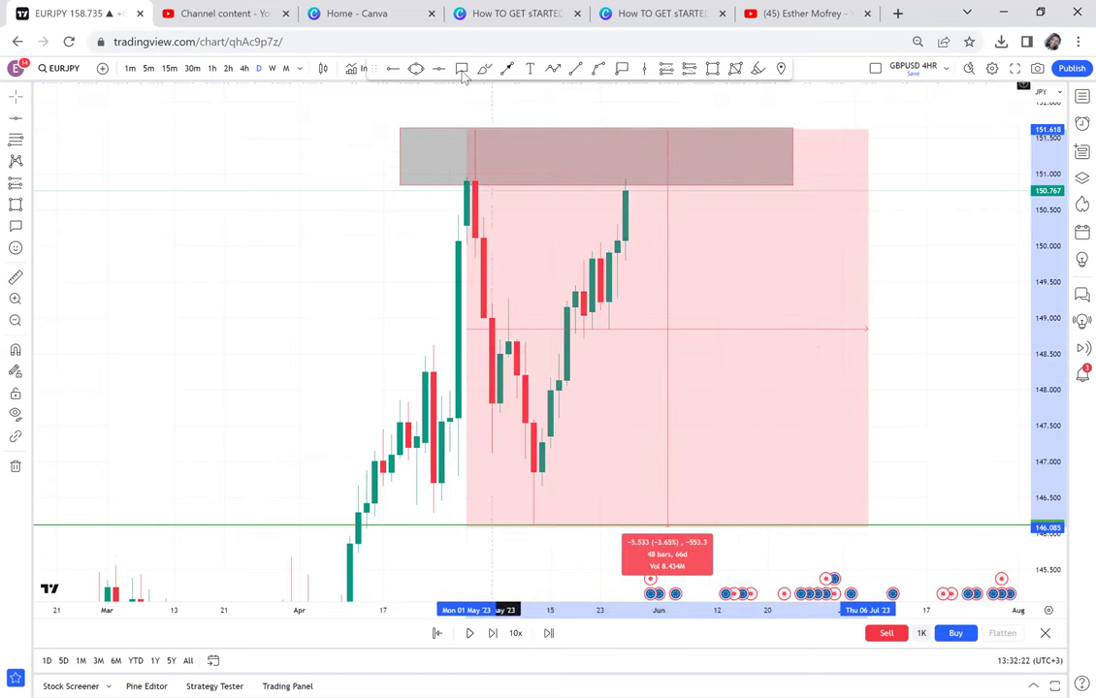
left_click(609, 327)
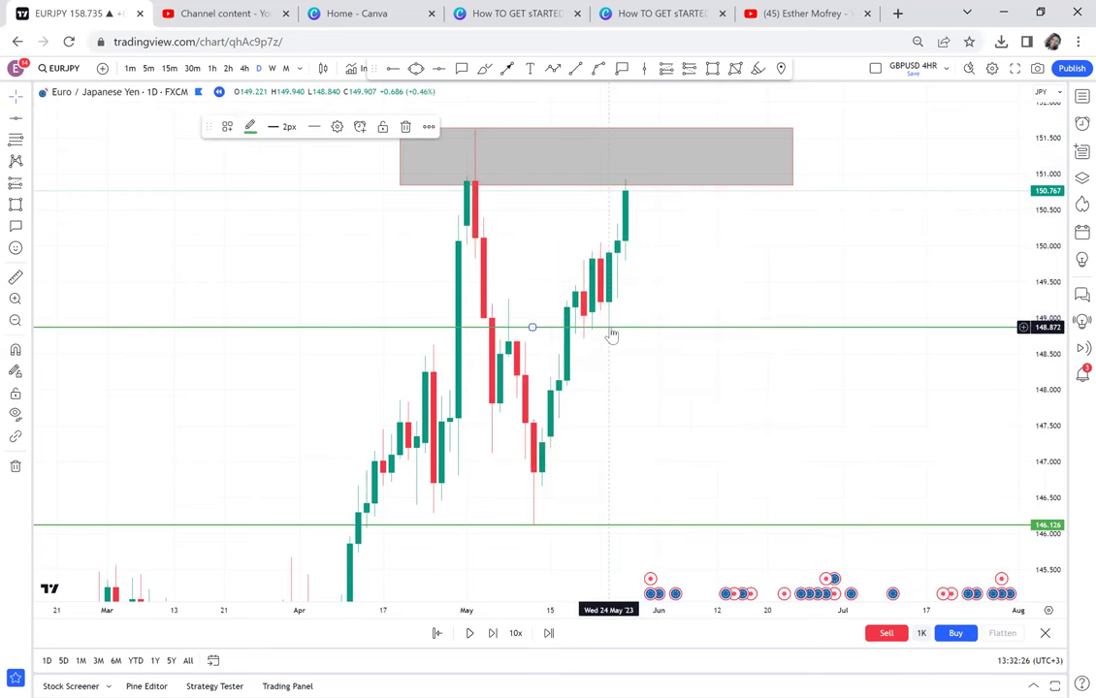
- Recolour the horizontal line at the swing low red
left_click(560, 524)
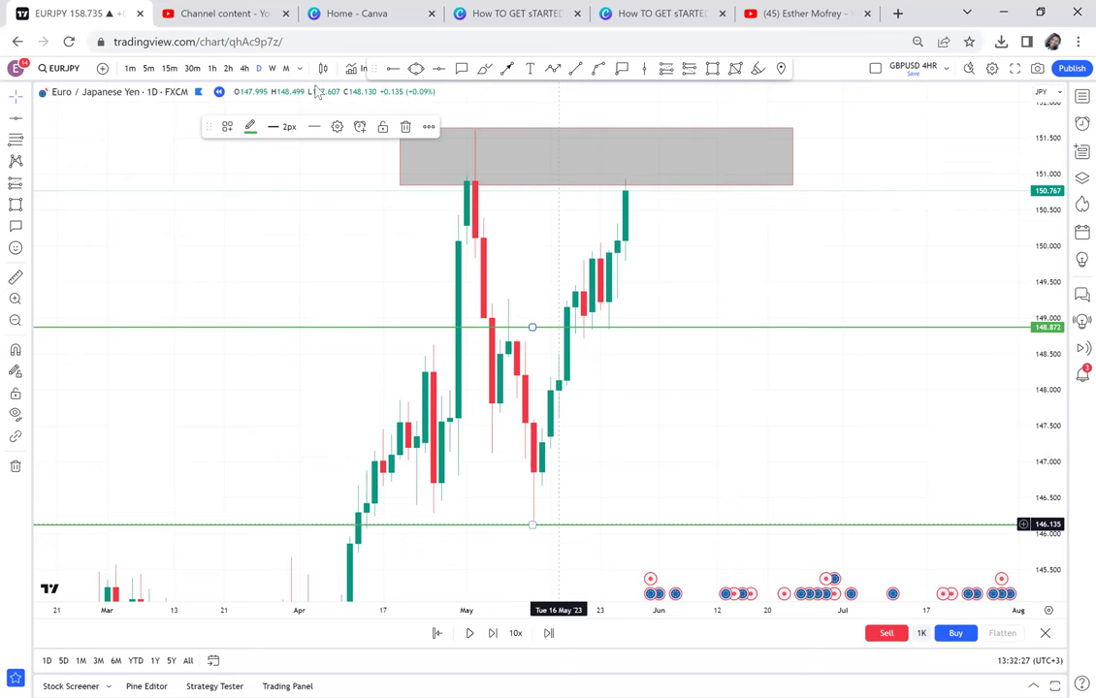
left_click(250, 127)
left_click(249, 164)
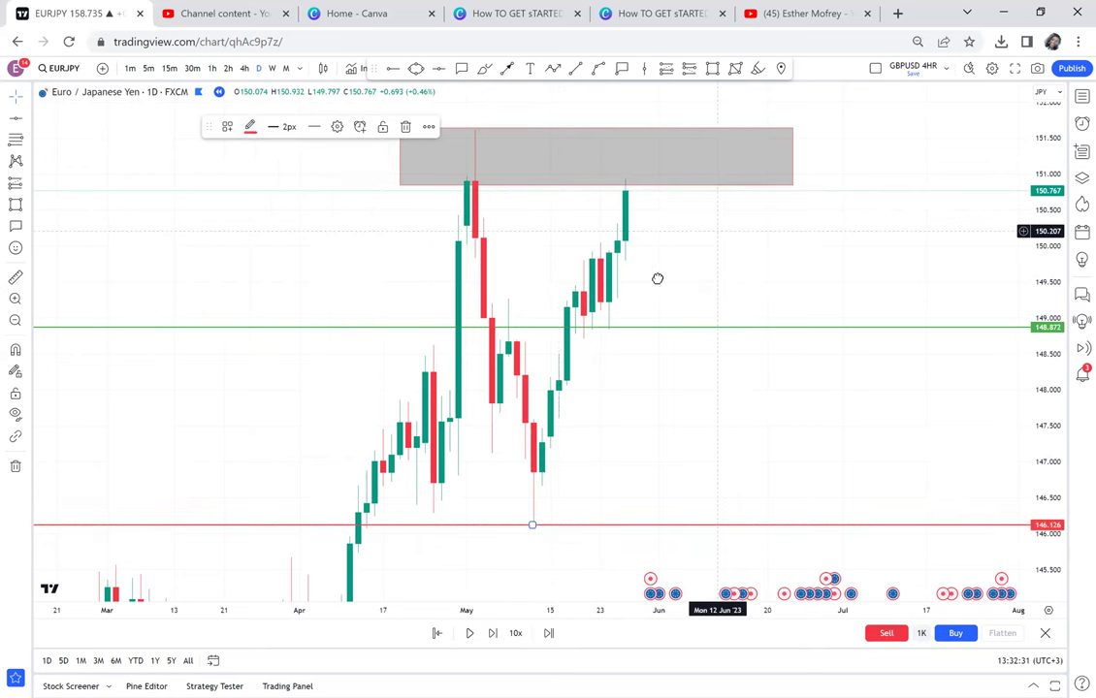
- Draw a path from about 150.9 down to the green midline, zigzagging twice, breaking out to 152.228, retesting the zone and ending near 153.7
left_click_drag(722, 222, 667, 266)
scroll(666, 266, "down", 1)
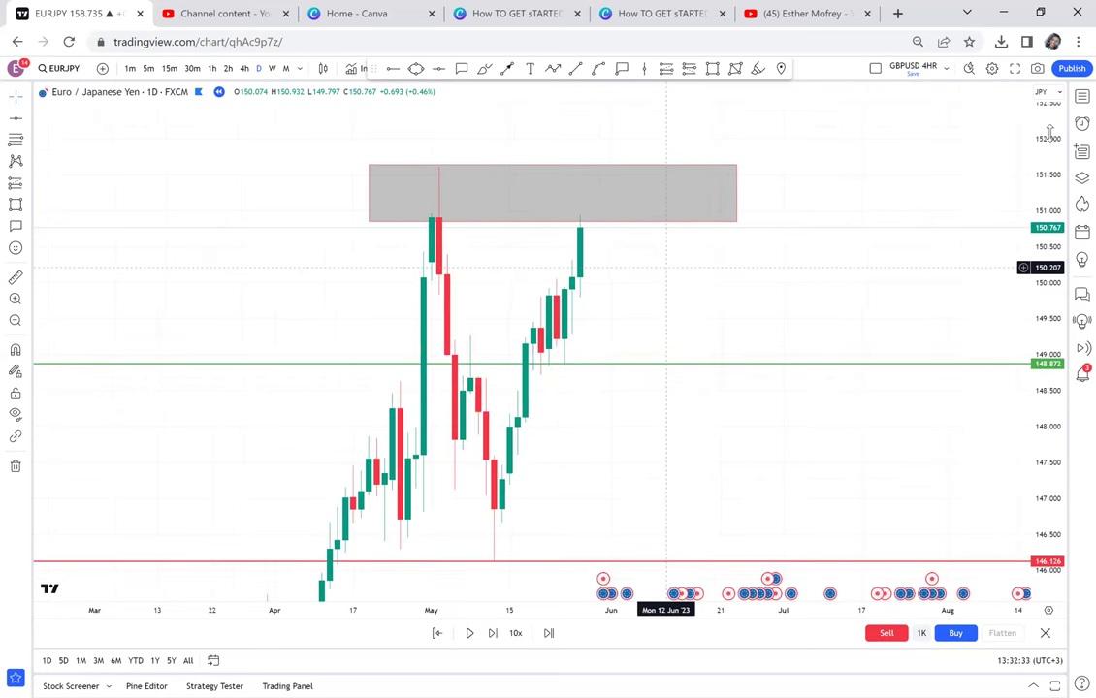
left_click_drag(1049, 131, 1018, 287)
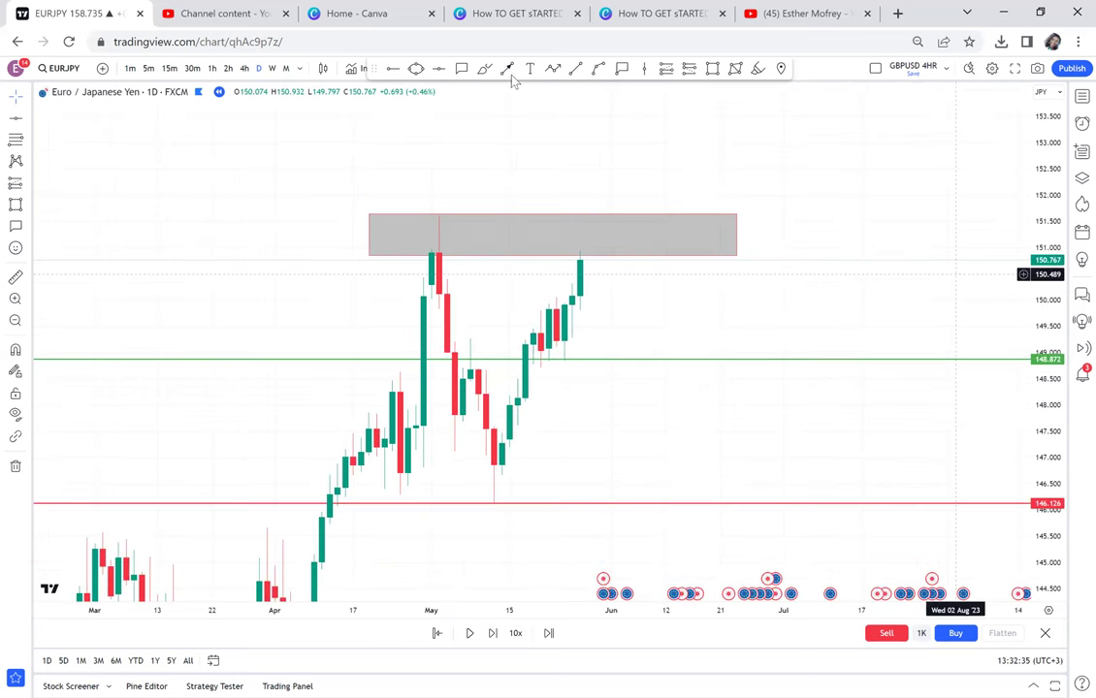
left_click(553, 68)
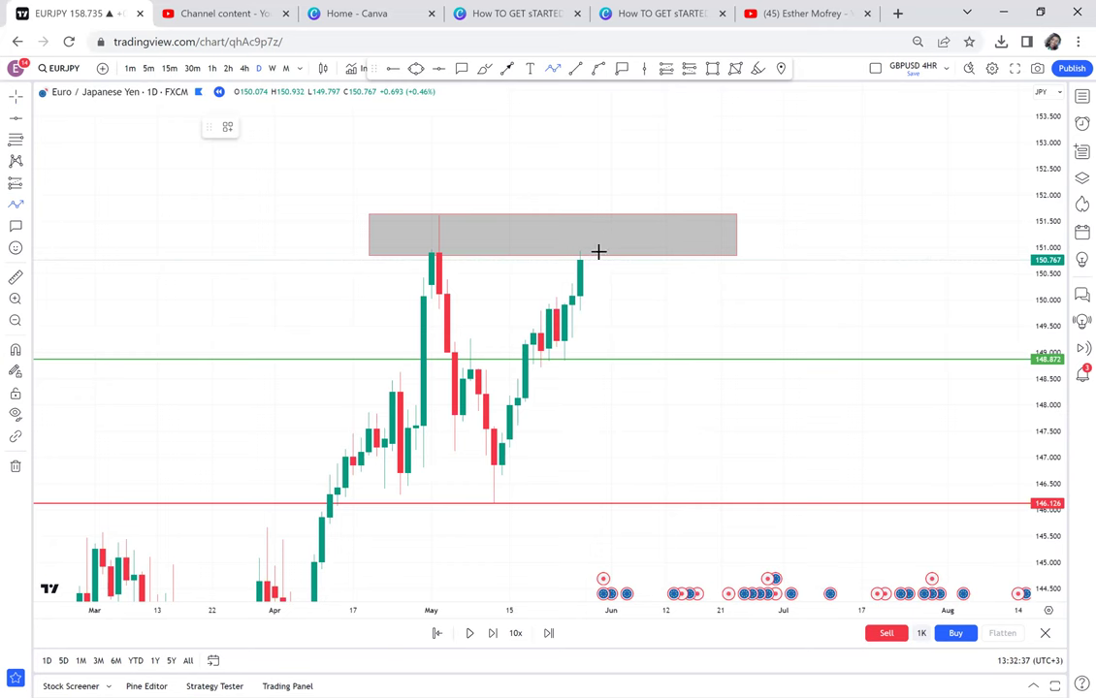
left_click(596, 251)
left_click(628, 359)
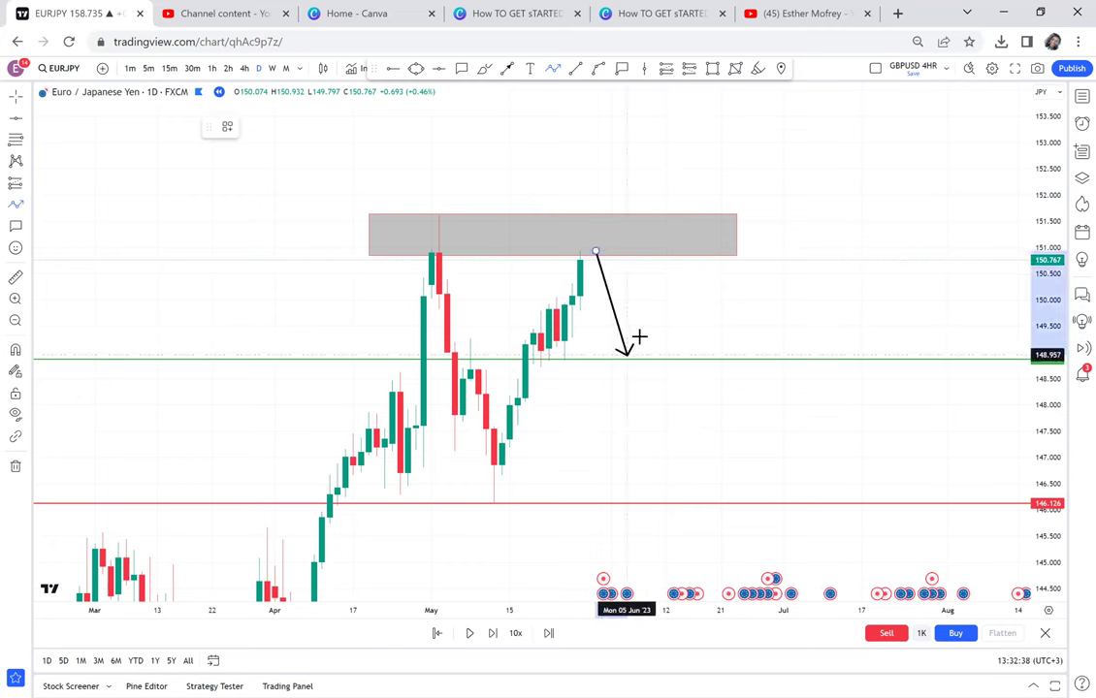
left_click(659, 359)
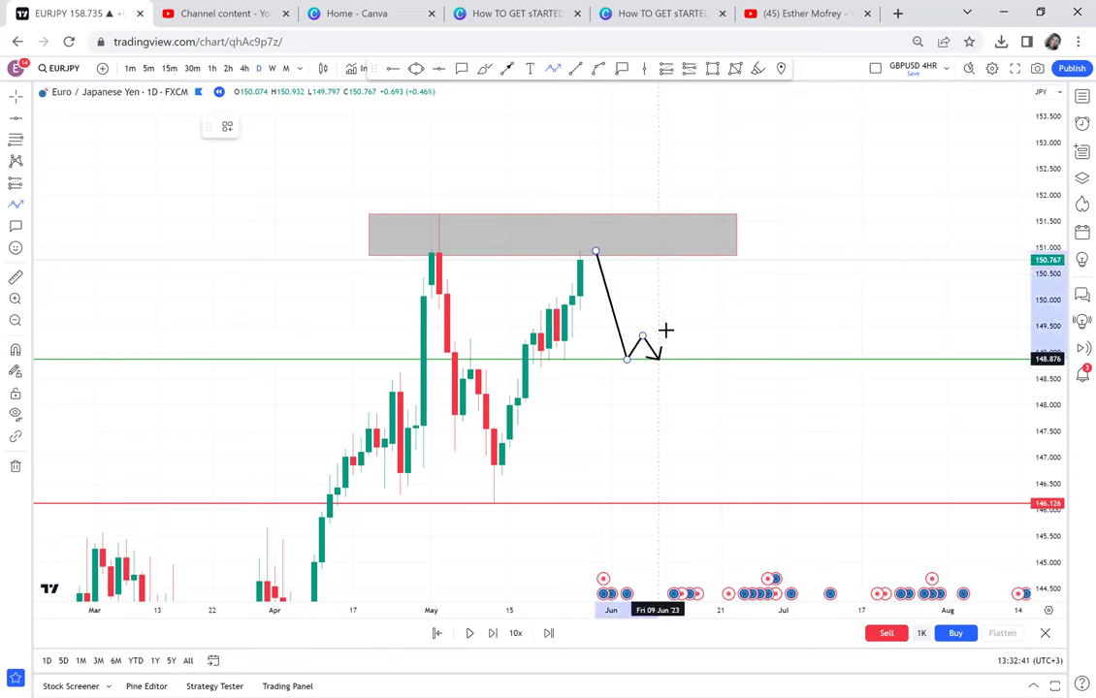
left_click(674, 332)
left_click(698, 362)
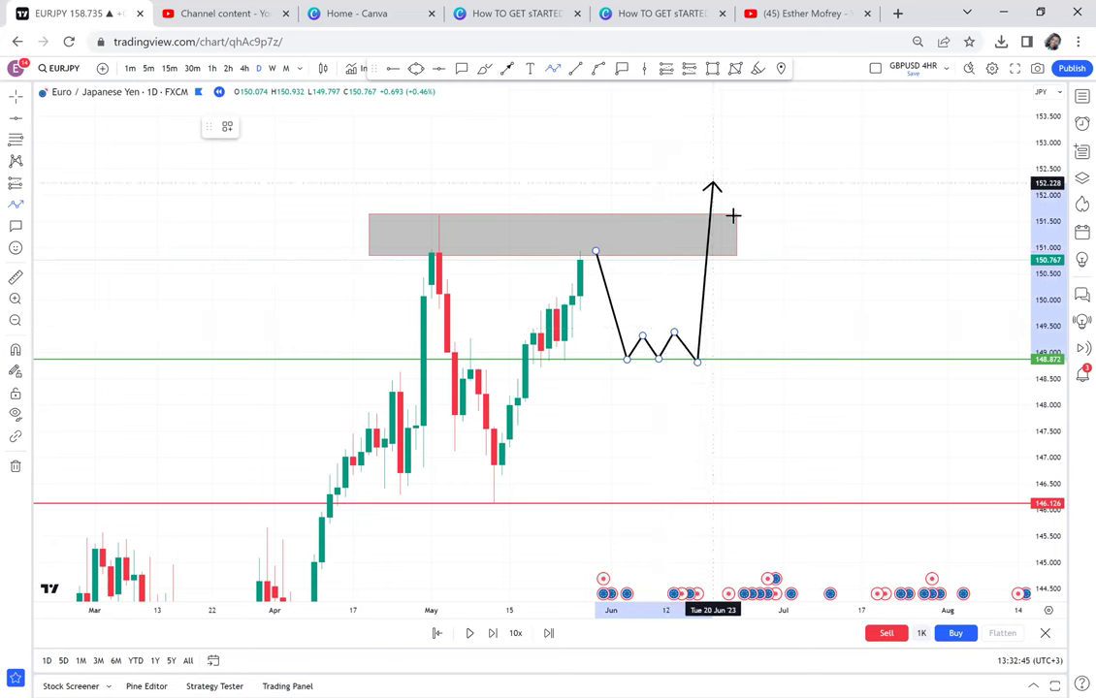
left_click(735, 214)
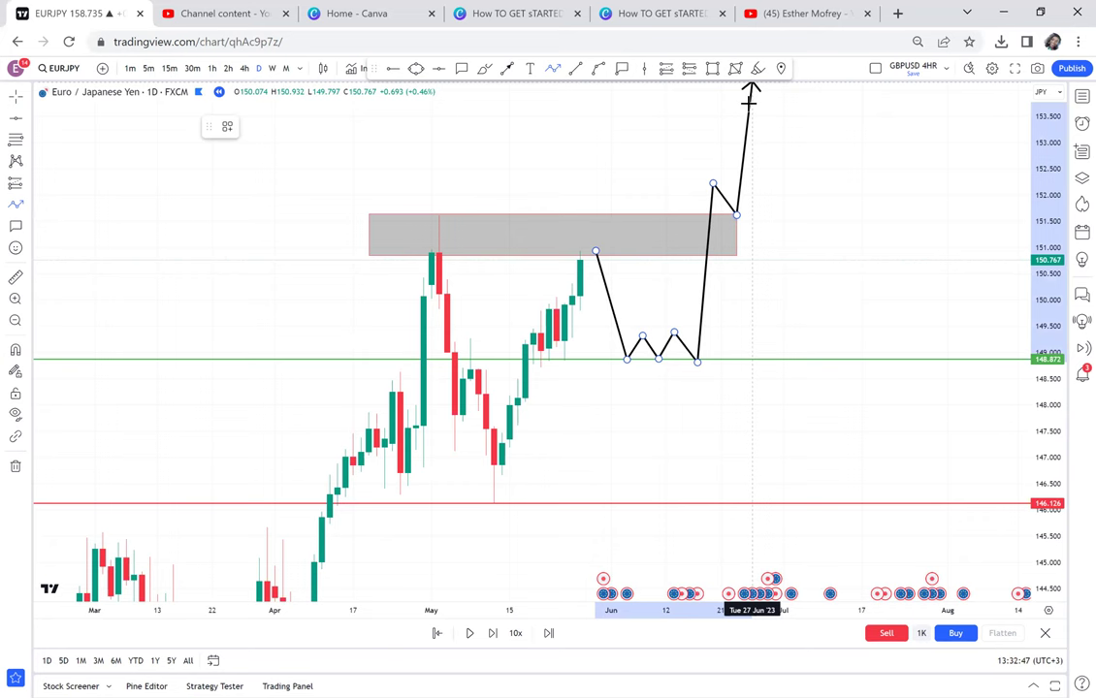
double_click(750, 102)
left_click(791, 167)
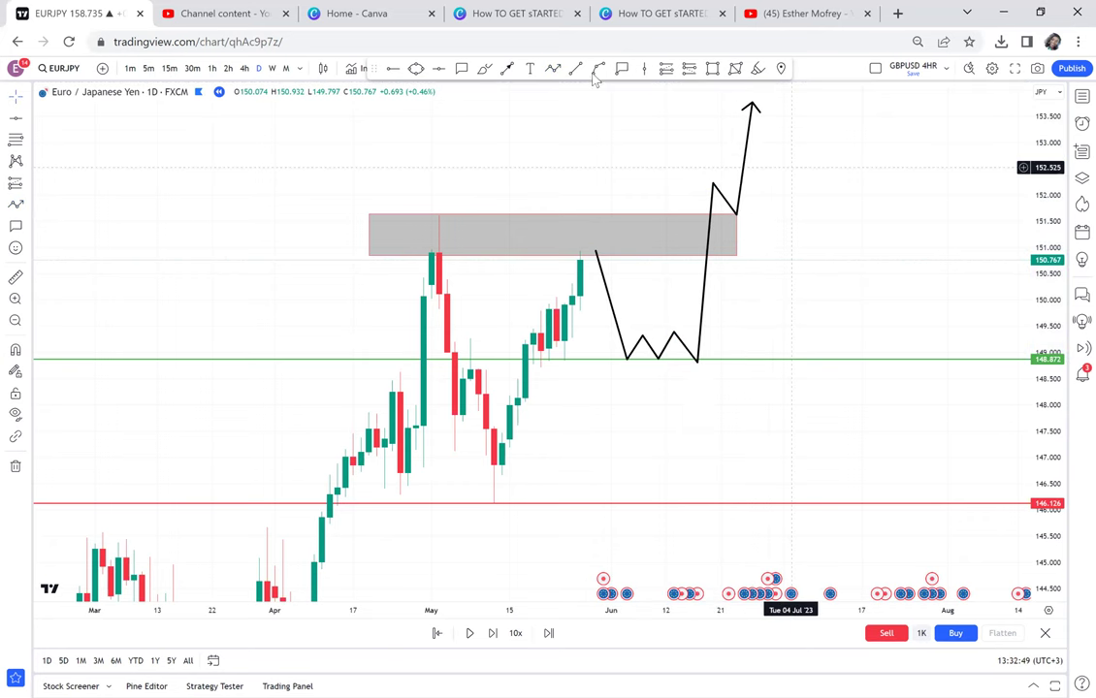
- Draw a narrow rectangle over the cup's depth from 151.633 to 146.166, then move it up to stand on the zone's upper edge
left_click(471, 215)
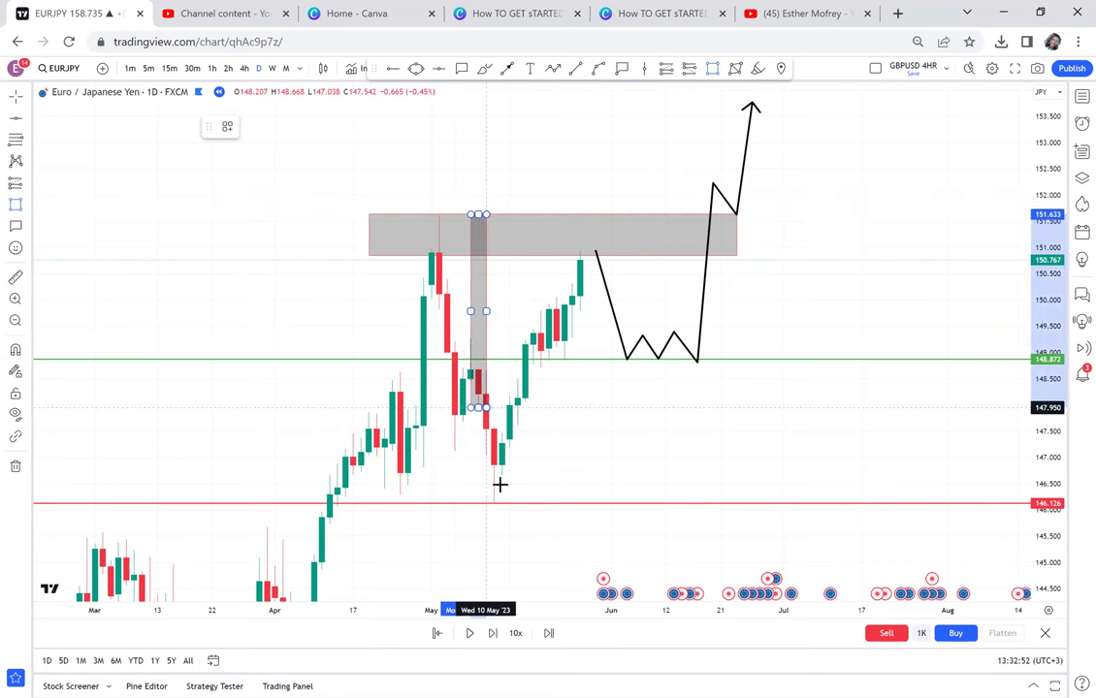
left_click_drag(500, 485, 501, 501)
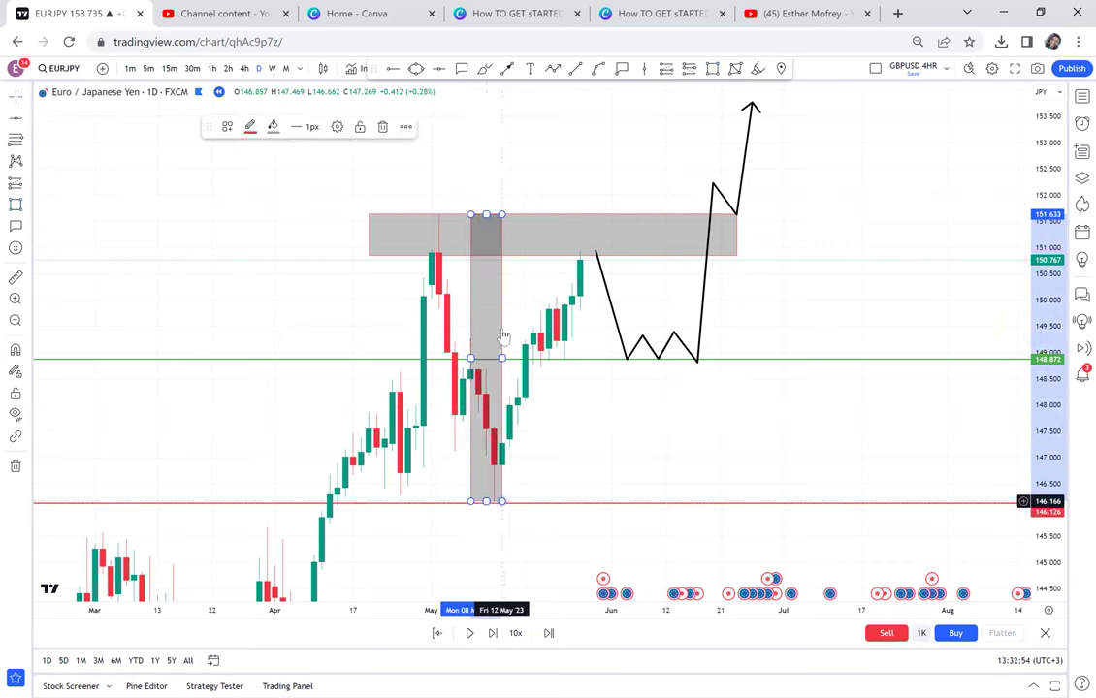
left_click_drag(503, 334, 521, 175)
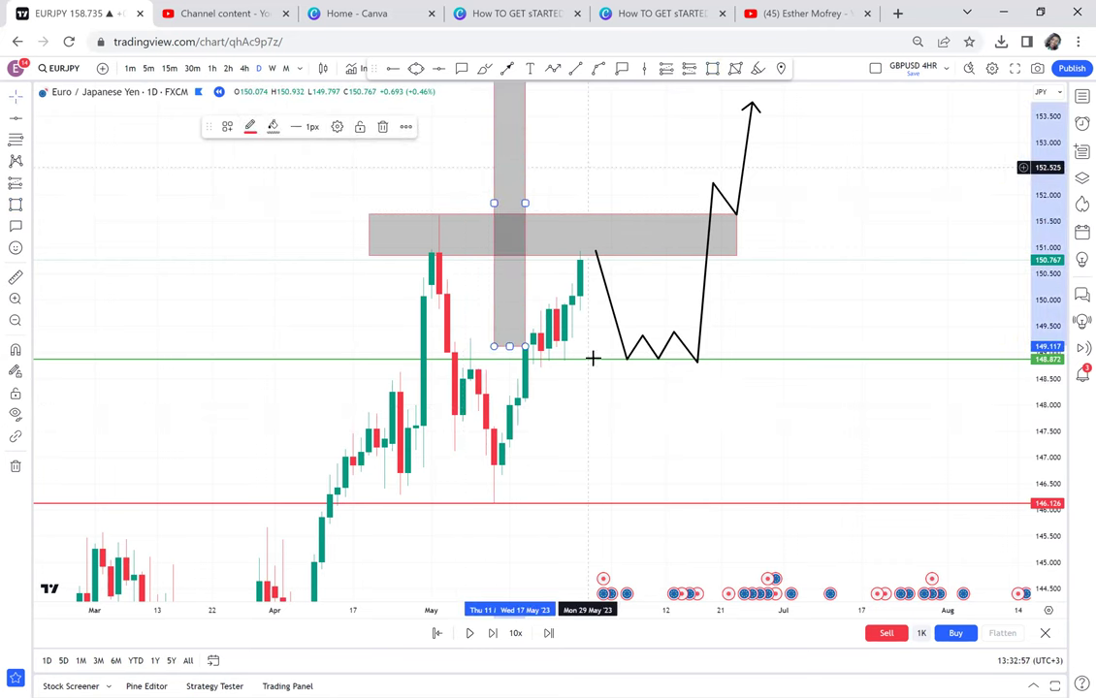
left_click_drag(588, 169, 593, 359)
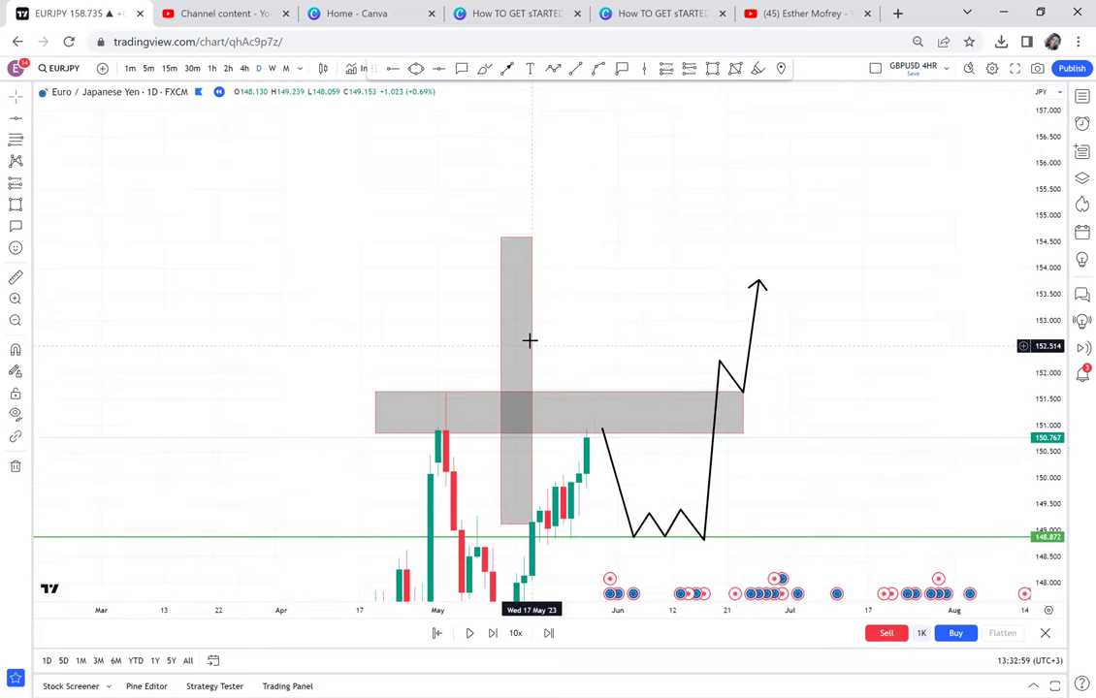
mouse_move(533, 346)
left_mouse_down()
mouse_move(536, 215)
mouse_move(527, 202)
left_mouse_up()
- Place horizontal lines at the tall rectangle's upper end, 157.078, and at the measured midpoint above the zone, 154.344
left_click_drag(600, 238, 591, 294)
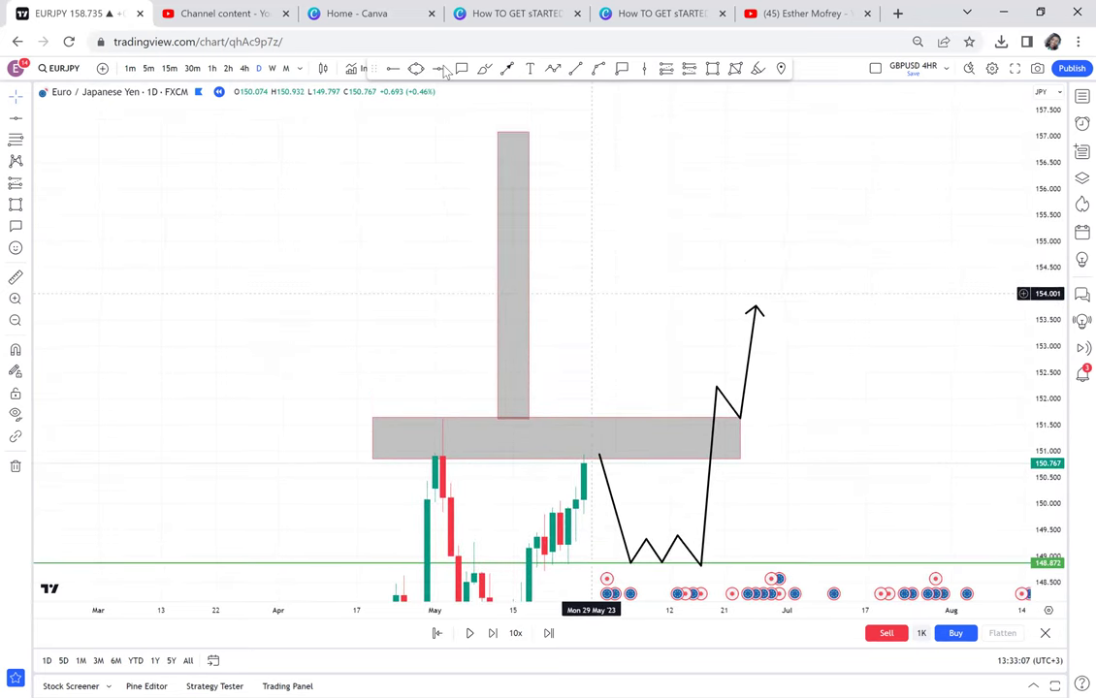
left_click(465, 131)
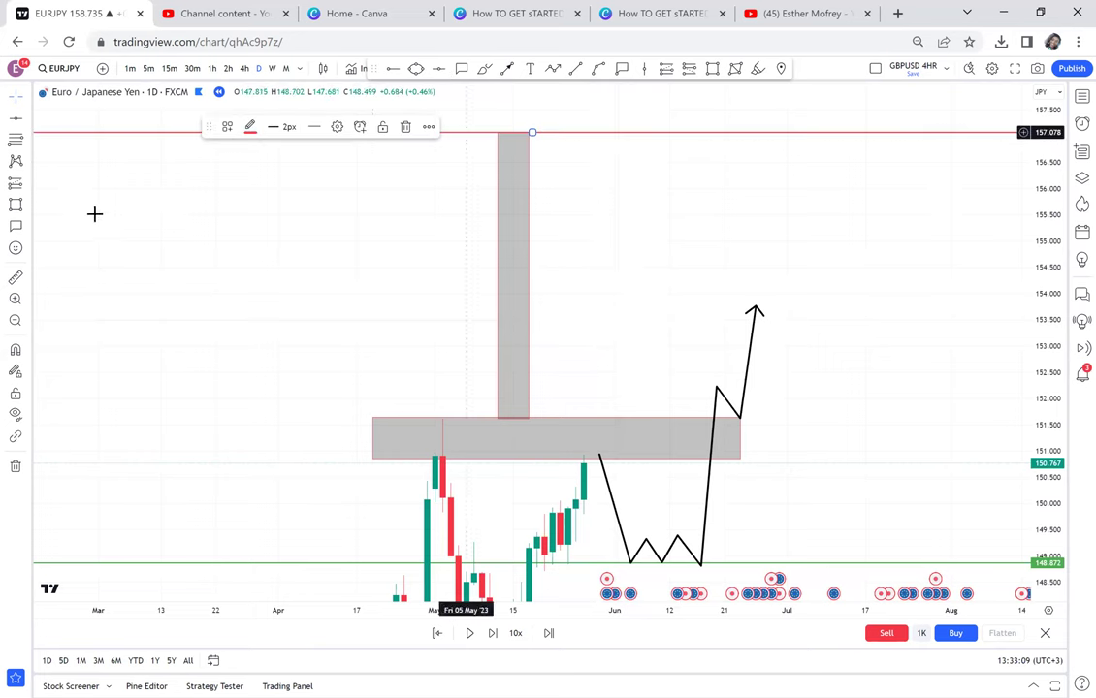
left_click(399, 418)
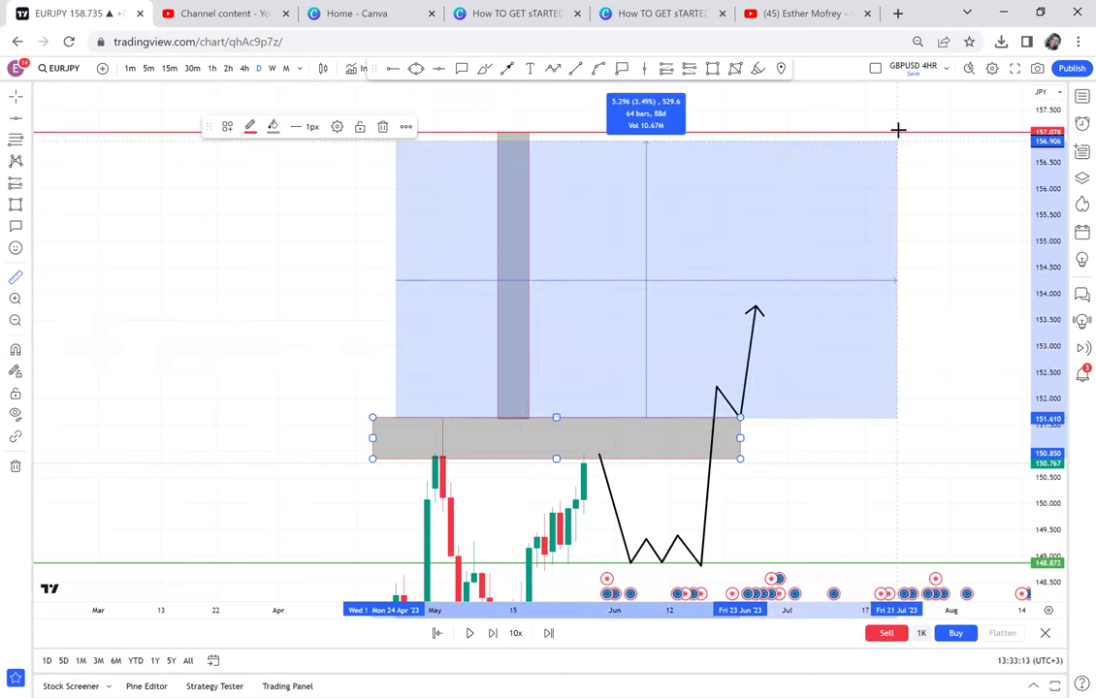
left_click(898, 132)
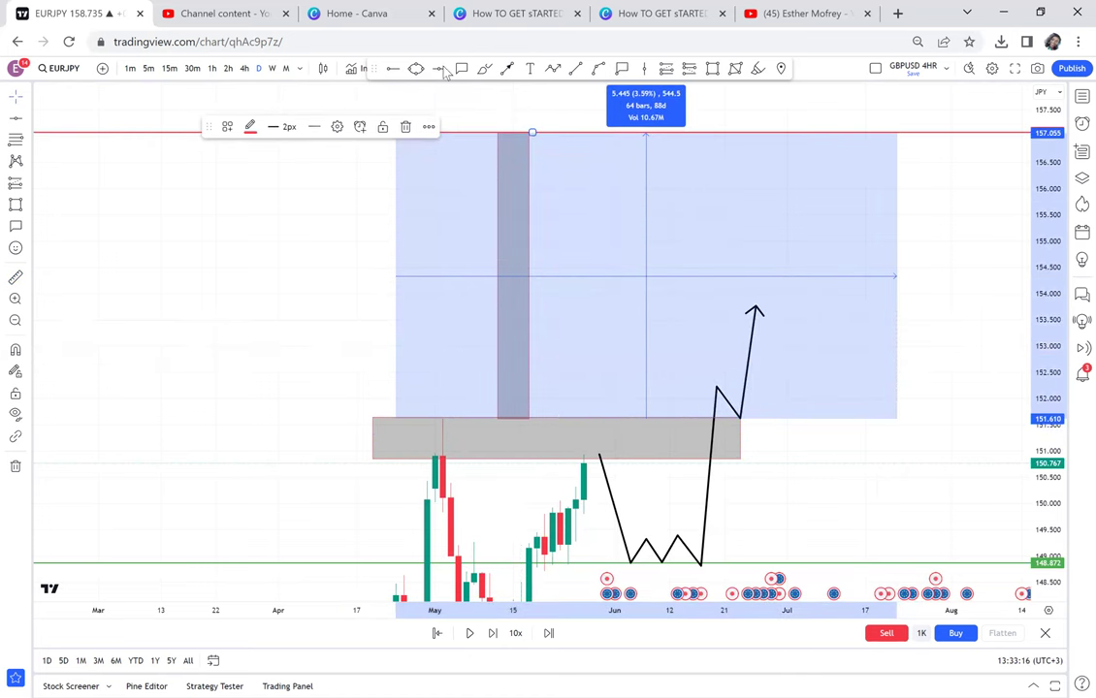
left_click(439, 68)
left_click(590, 274)
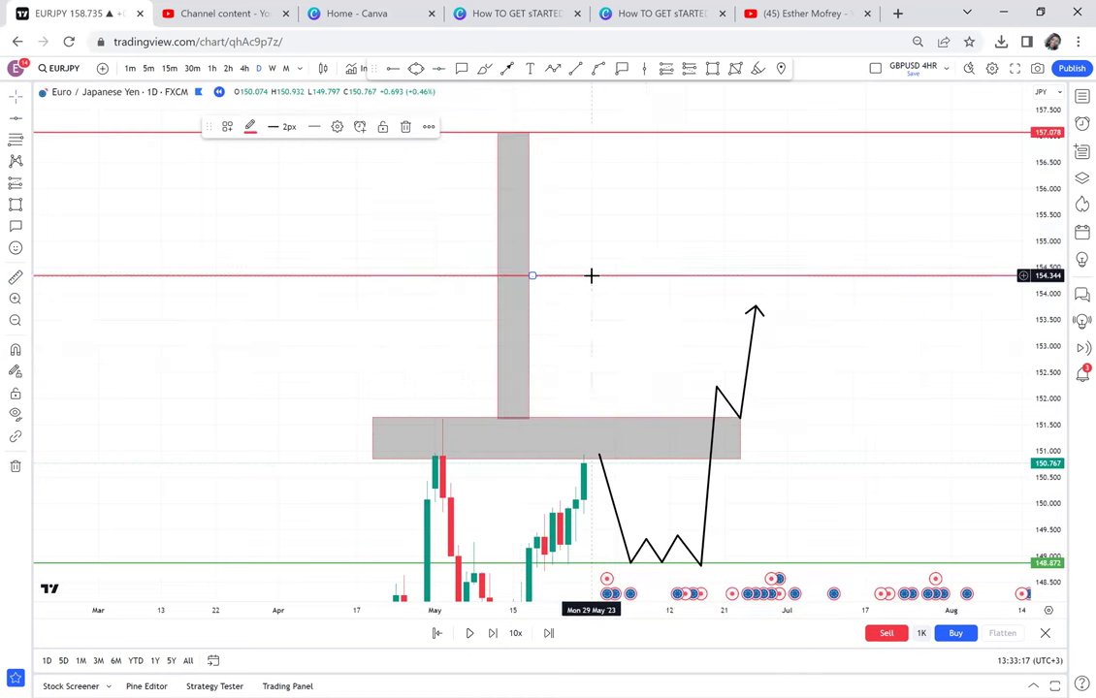
- Extend the path's arrow end up to the 157.078 target line
left_click(756, 315)
left_click_drag(756, 310, 763, 223)
mouse_move(771, 175)
left_mouse_down()
mouse_move(773, 86)
mouse_move(782, 137)
left_mouse_up()
left_click(826, 391)
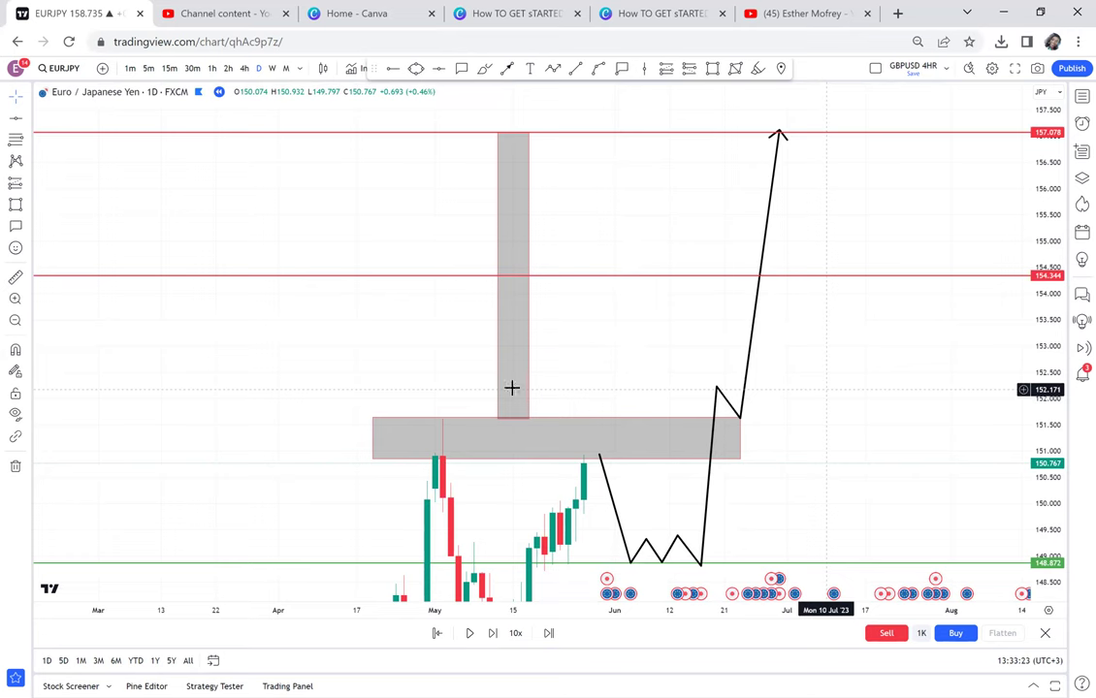
- Shift the tall target rectangle above the resistance zone to slightly later dates, with its lower edge at 151.553, and fill it yellow
left_click_drag(521, 454, 461, 343)
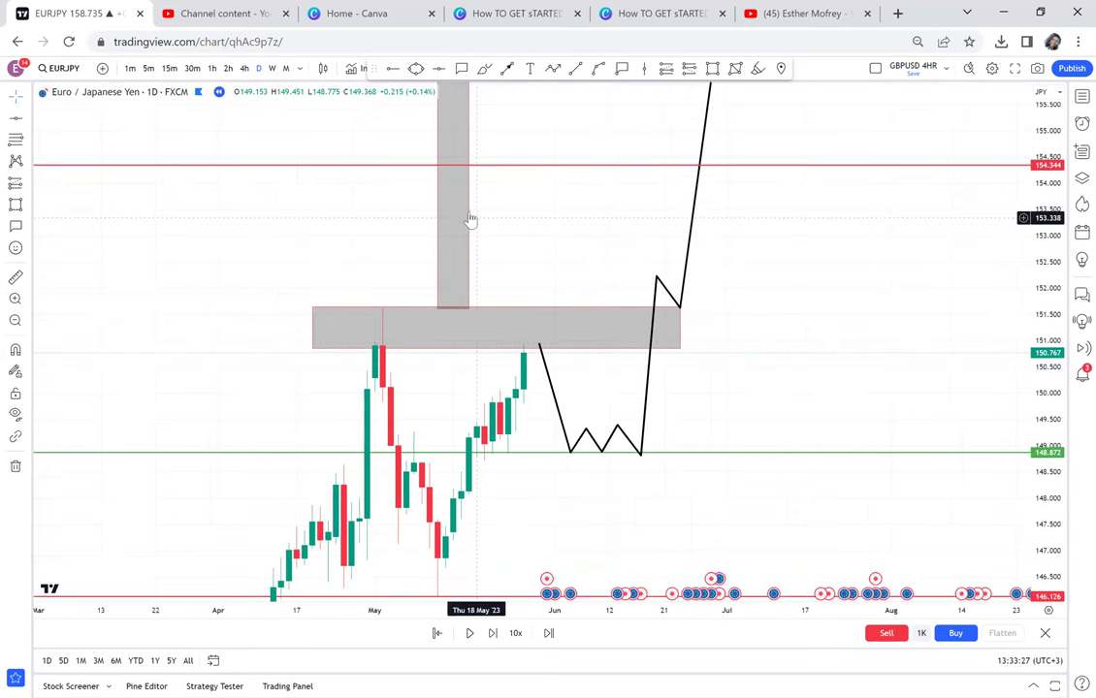
left_click_drag(469, 220, 492, 215)
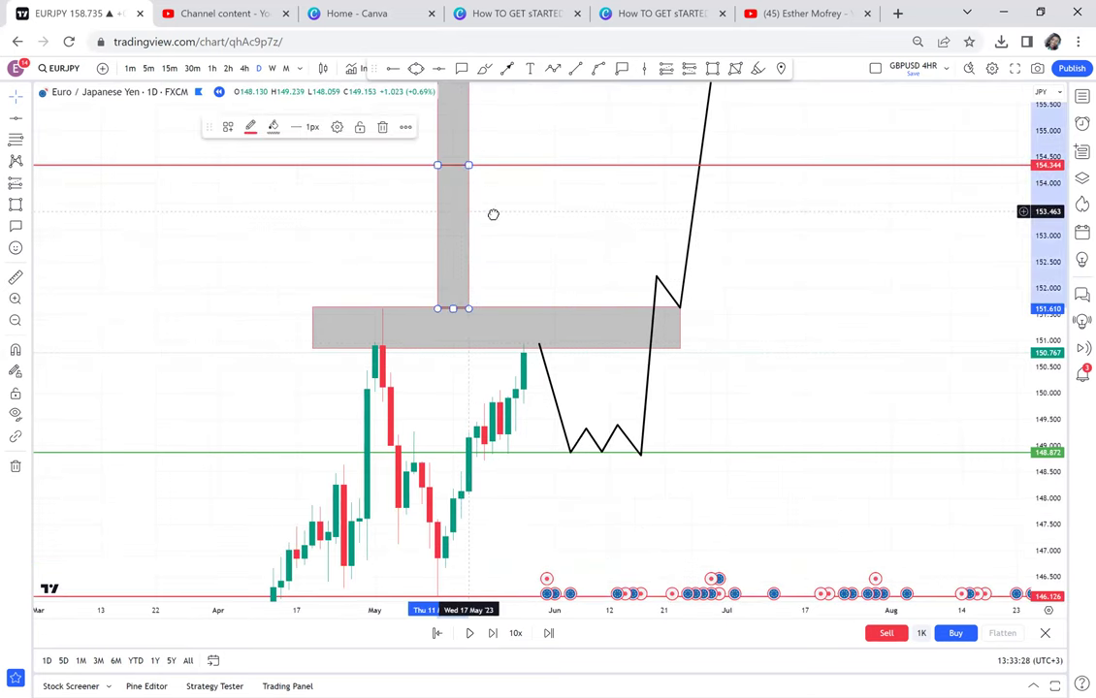
left_click(272, 126)
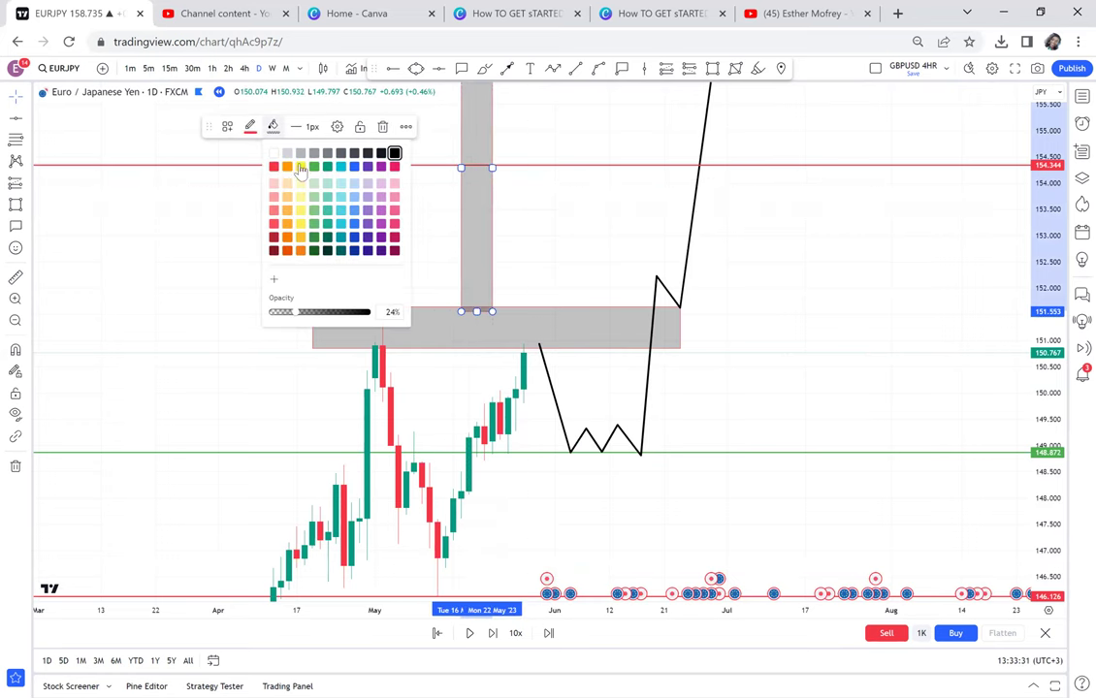
left_click(308, 190)
left_click_drag(849, 238, 834, 183)
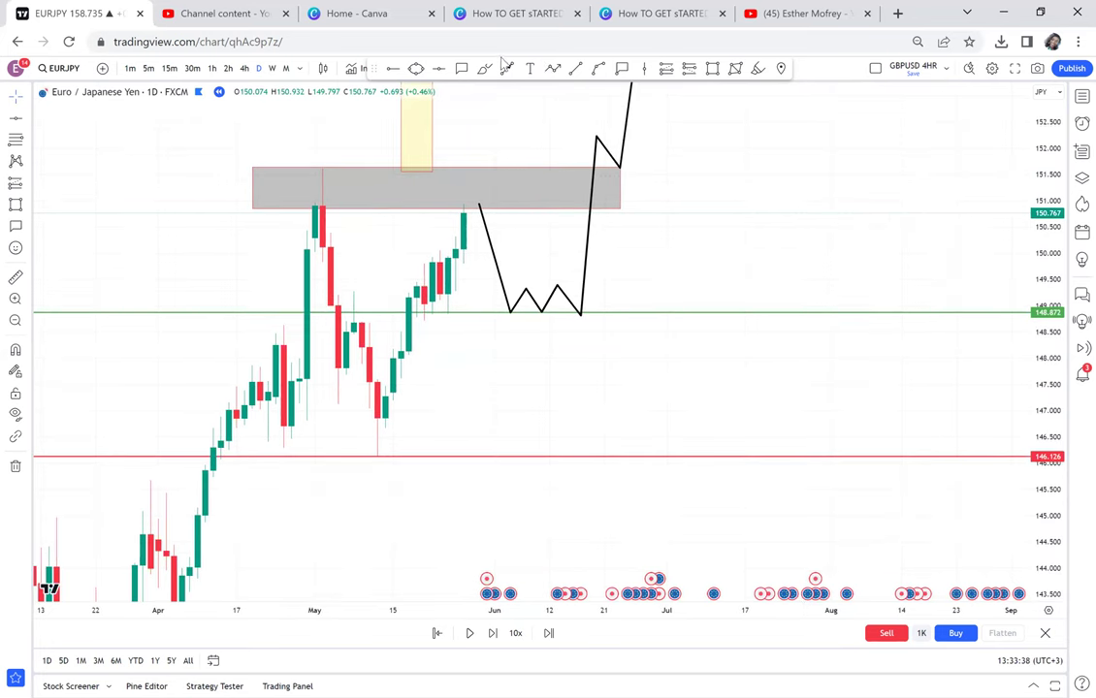
left_click(553, 69)
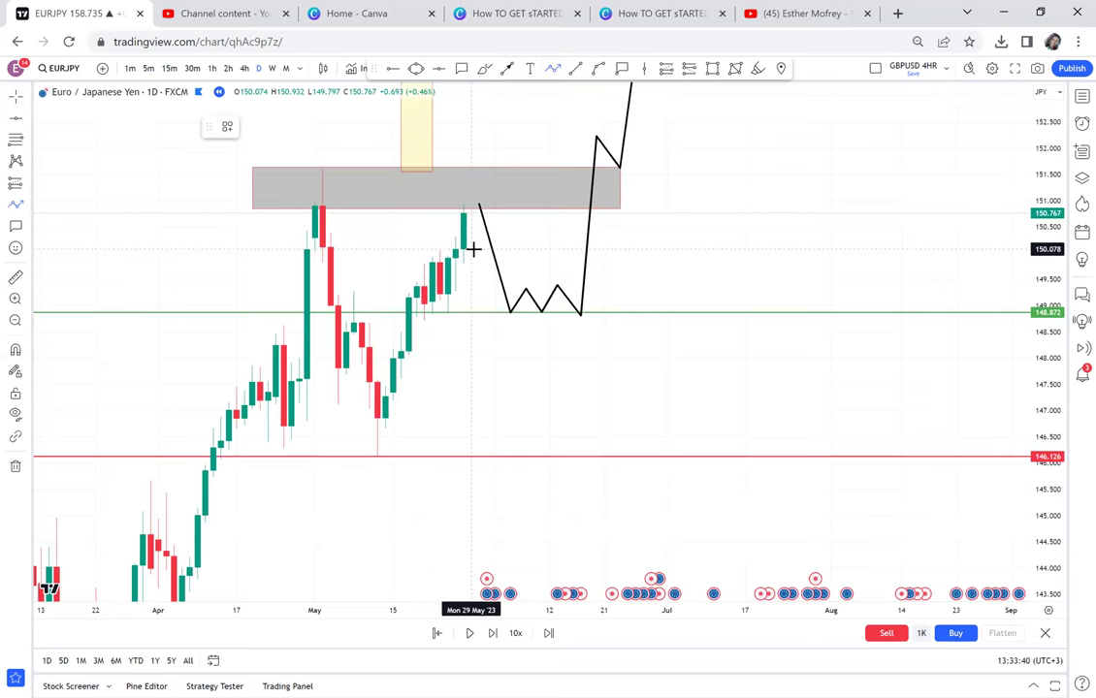
left_click(487, 318)
left_click(494, 351)
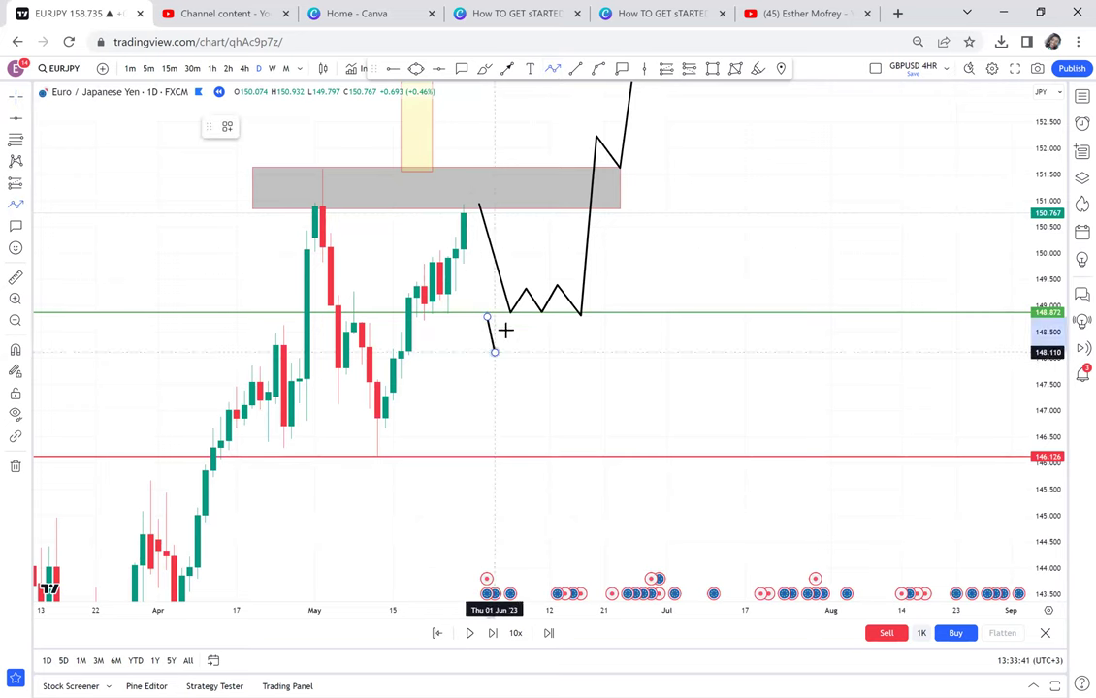
left_click(519, 319)
double_click(533, 386)
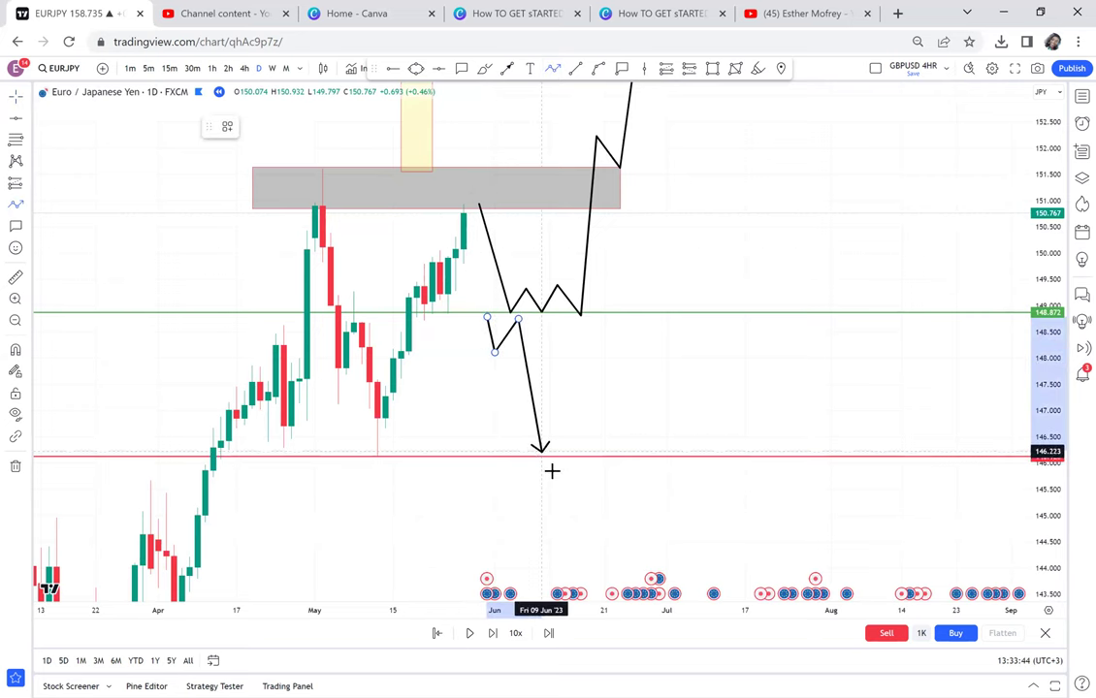
left_click(549, 470)
left_click(612, 189)
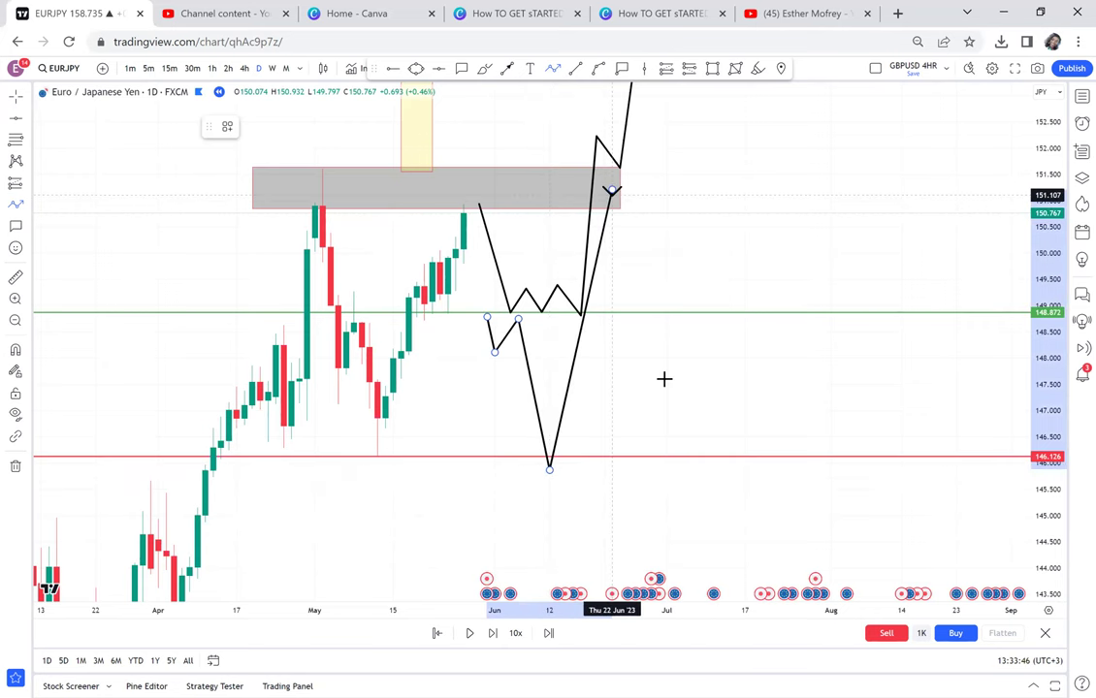
double_click(682, 430)
left_click(698, 242)
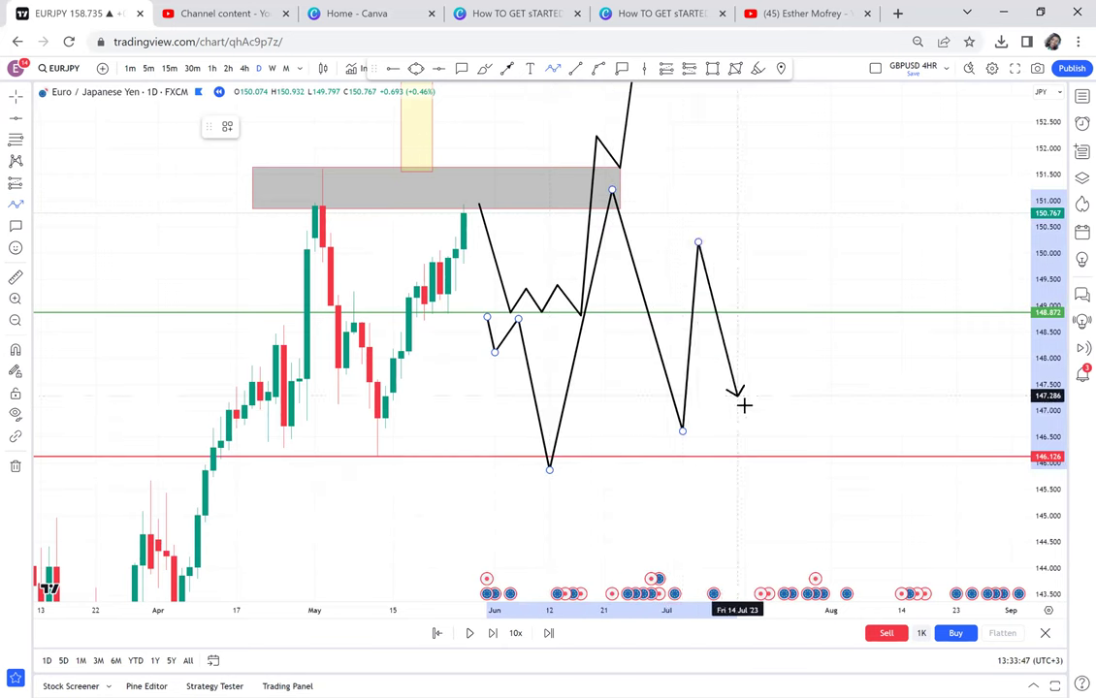
double_click(744, 402)
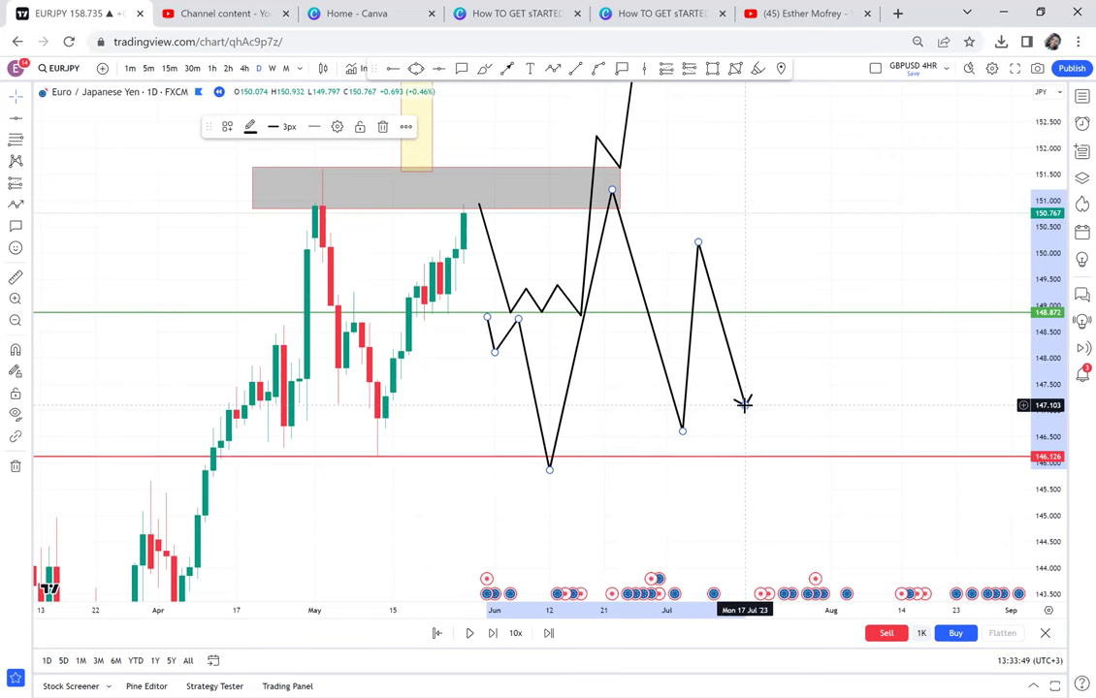
key("Delete")
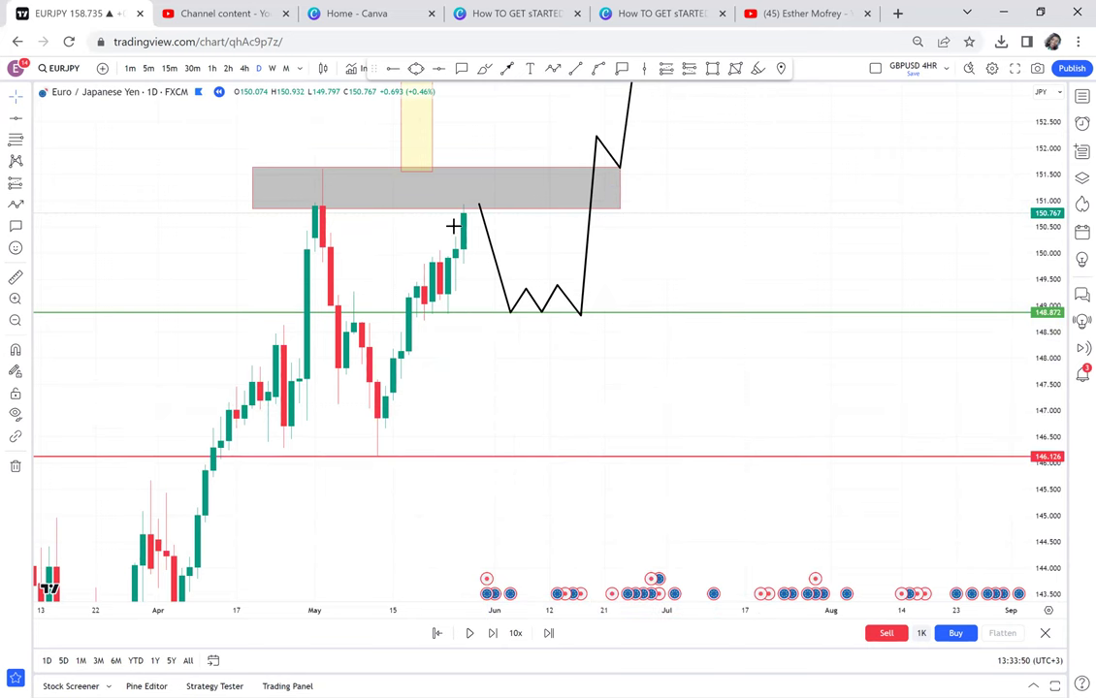
- Draw a bearish path from just above the 148.872 midline, breaking and retesting it, then the 146.126 line, ending at 144.690
left_click(479, 302)
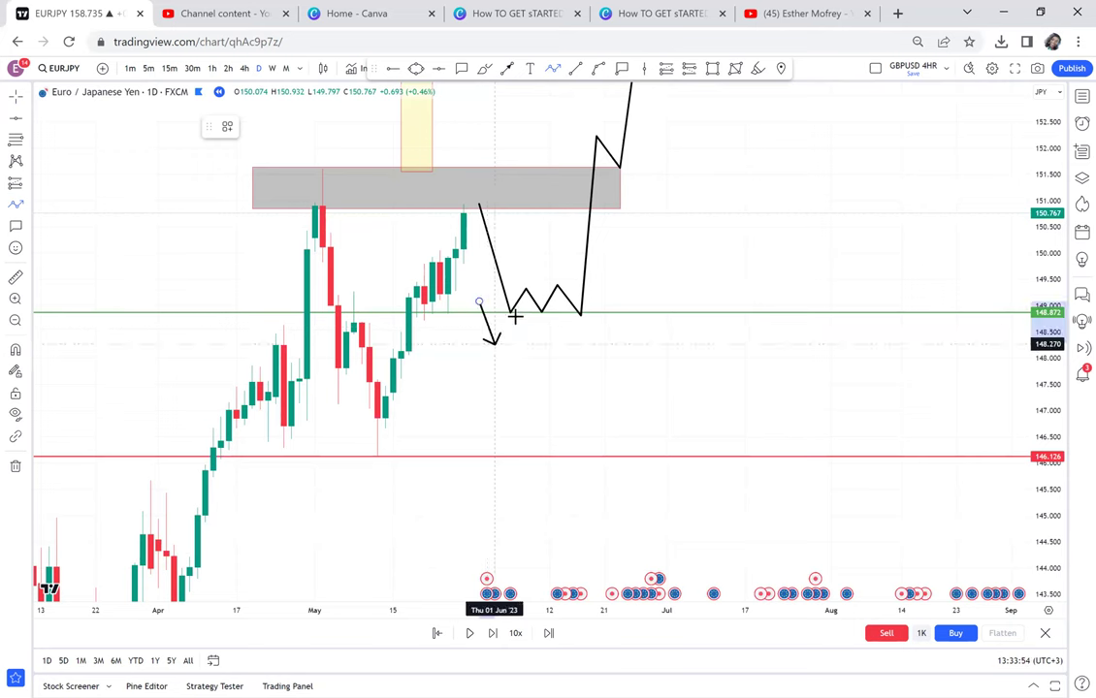
left_click(495, 345)
left_click(518, 316)
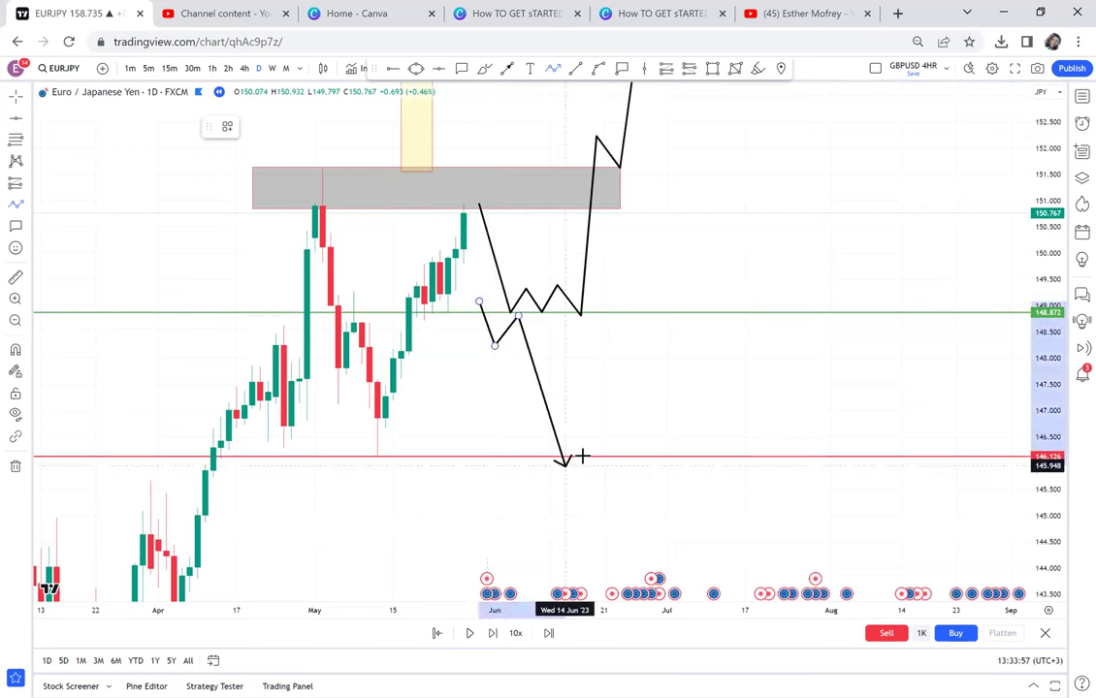
left_click(566, 473)
double_click(598, 532)
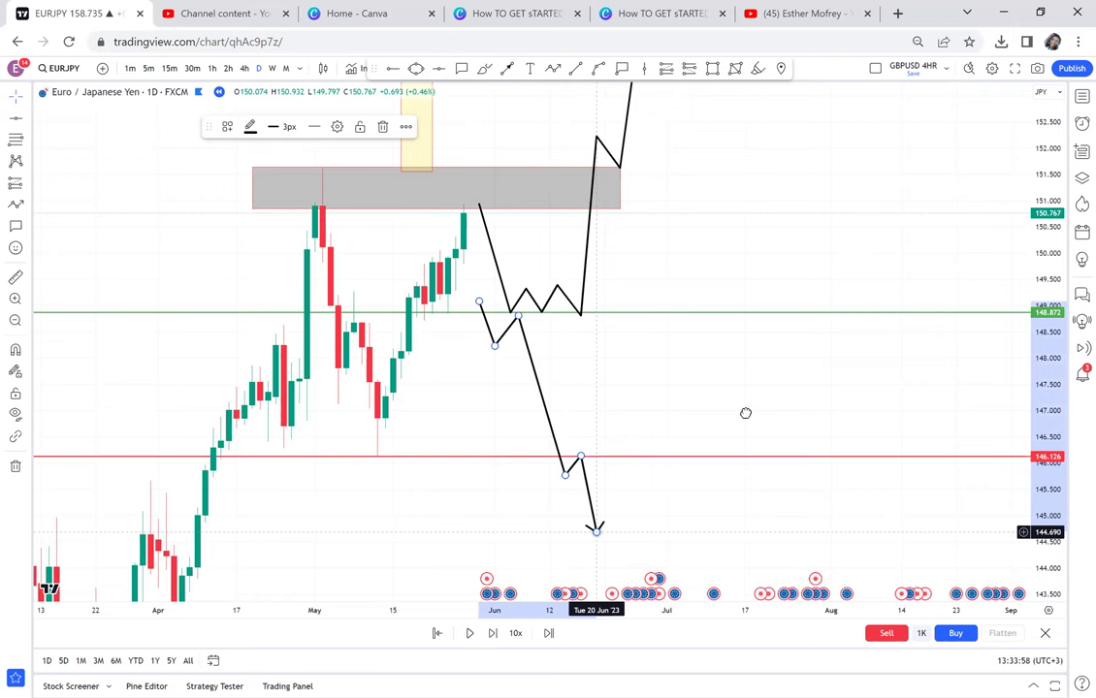
- Draw a rectangle over the cup's depth from the zone's upper edge at 151.610 to the cup low at 146.154
left_click_drag(727, 411, 783, 412)
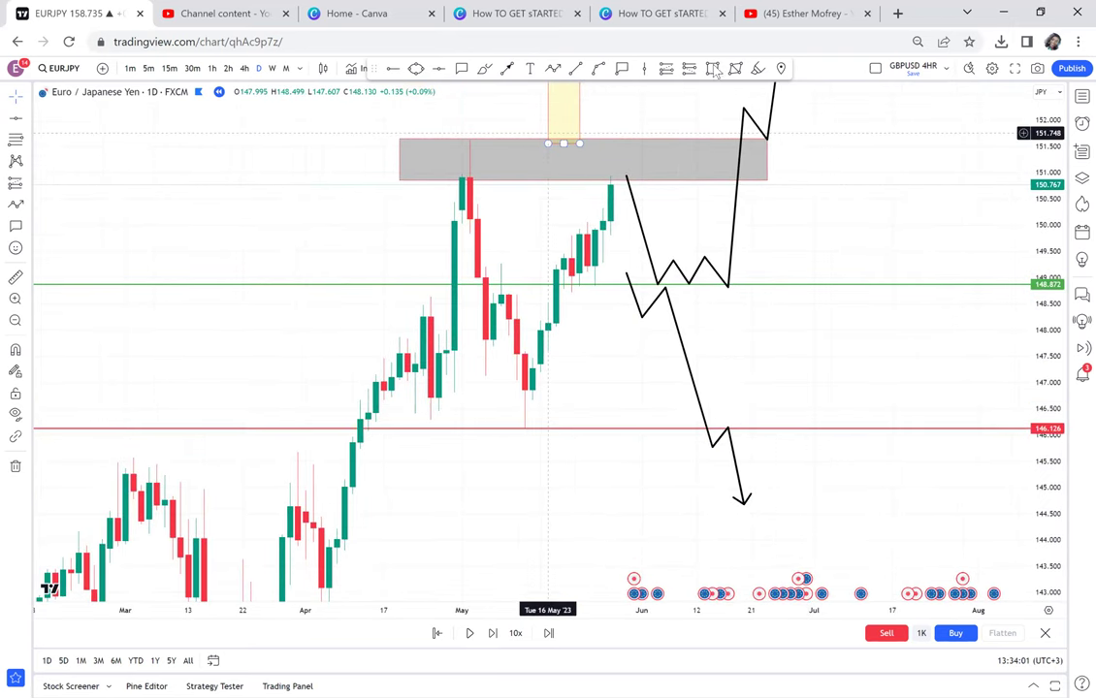
key("alt+shift+r")
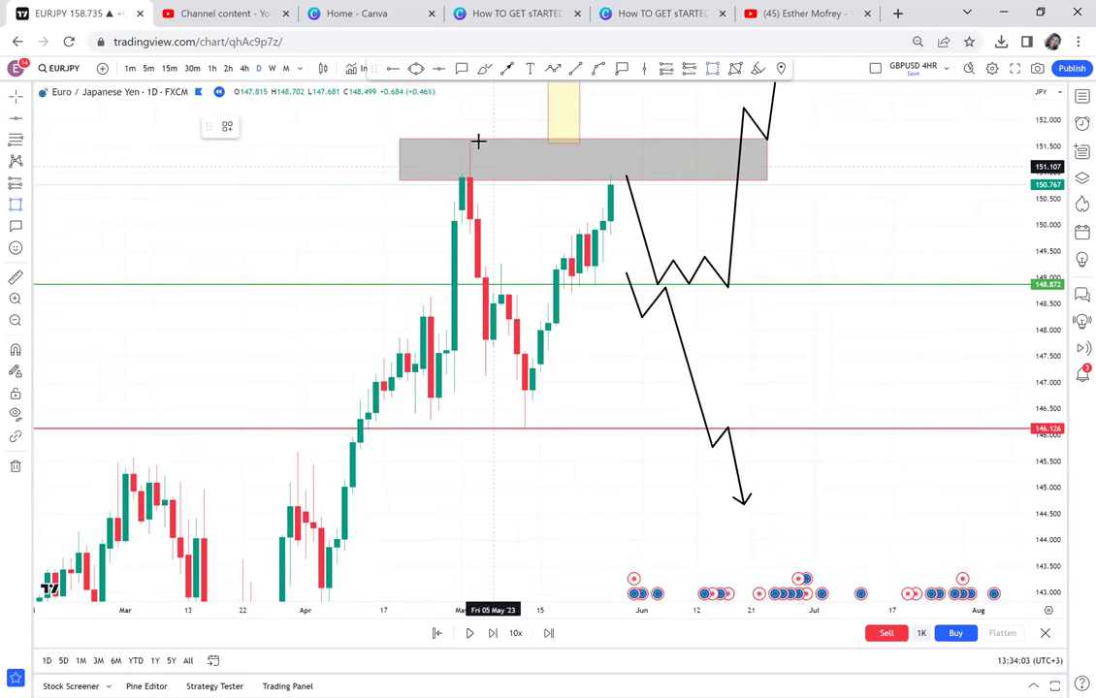
left_click(477, 141)
left_click(517, 419)
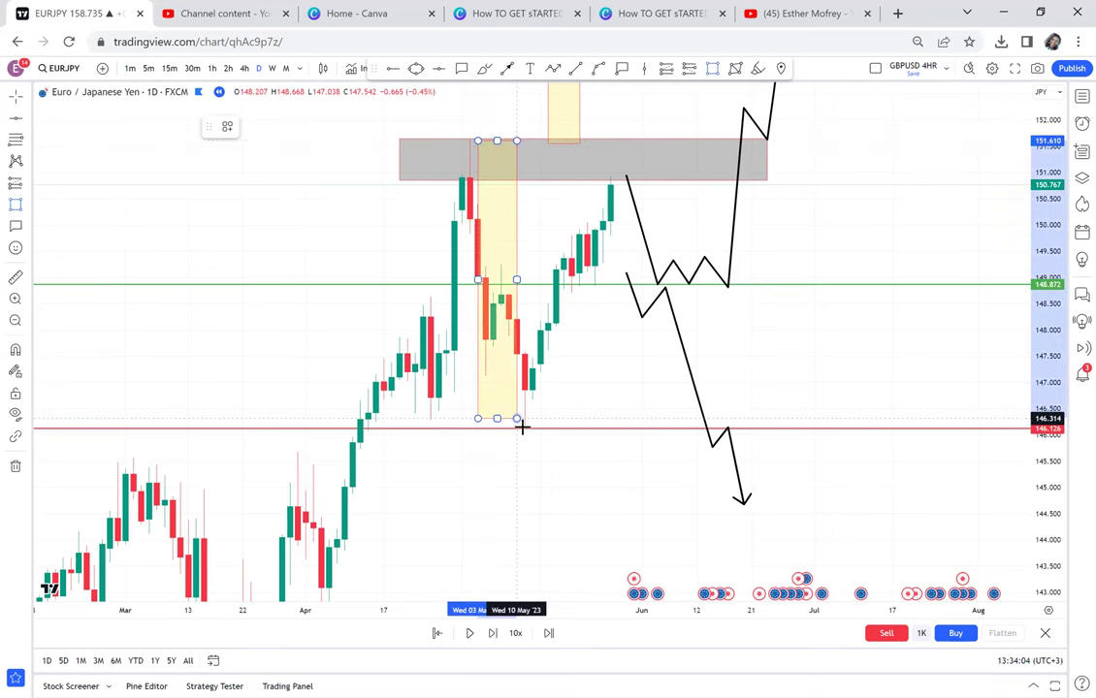
left_click_drag(522, 426, 524, 428)
- Move the new depth rectangle below the 146.126 line so it spans from 146.097 down to 140.641
left_click_drag(536, 284, 539, 234)
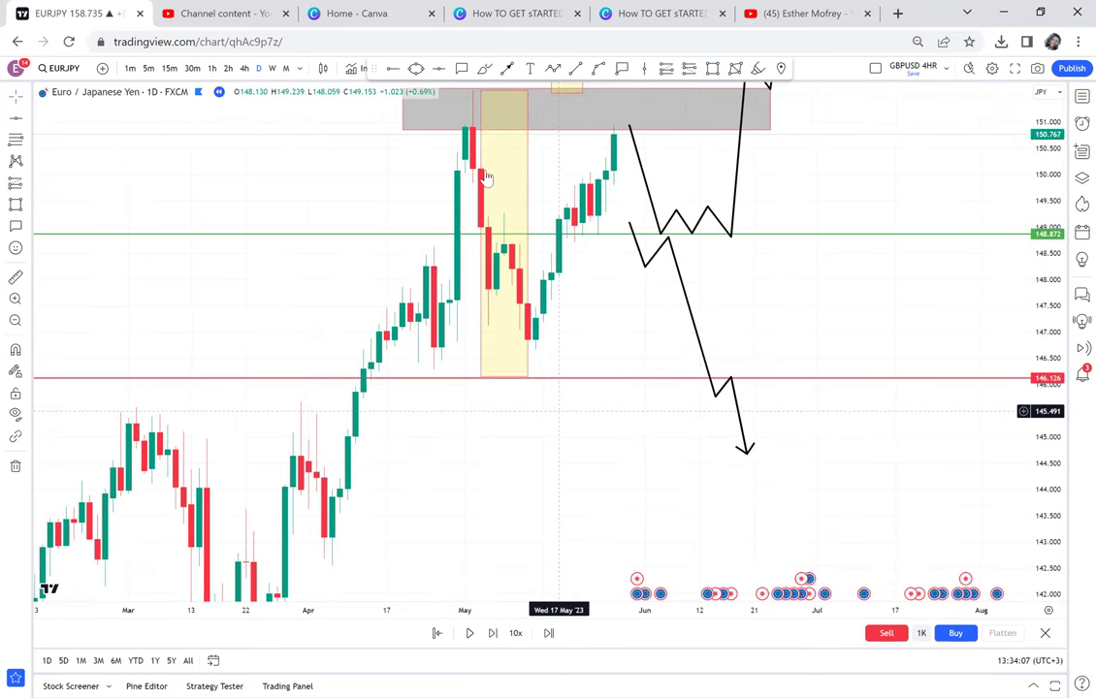
left_click_drag(529, 347, 490, 178)
left_click(489, 182)
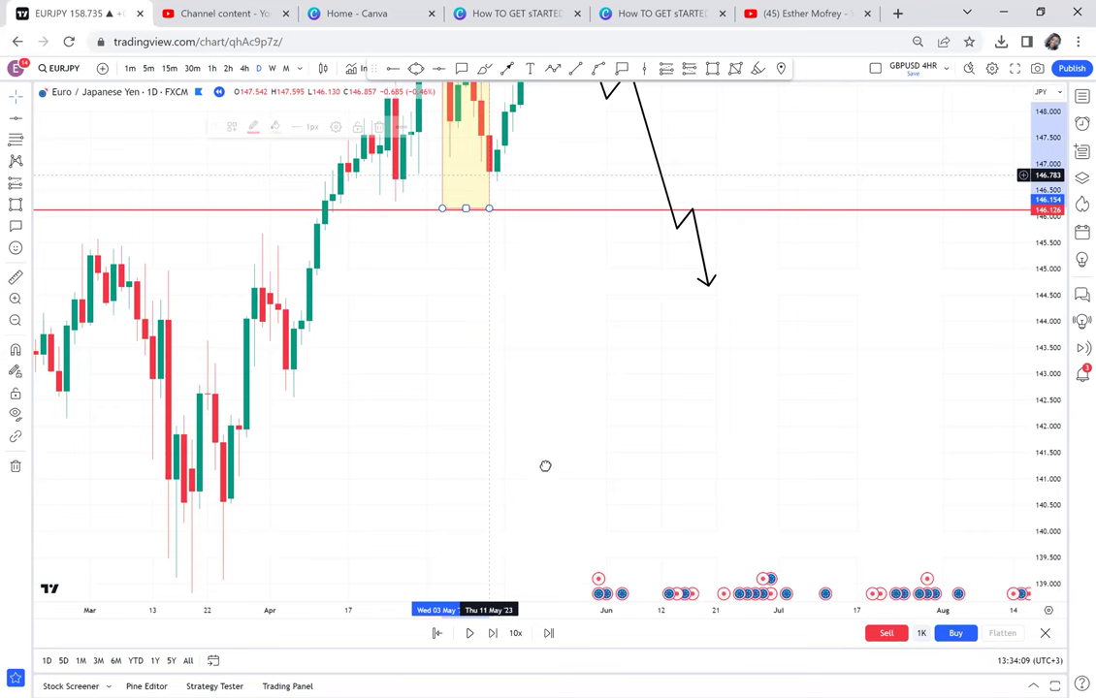
left_click_drag(545, 467, 532, 373)
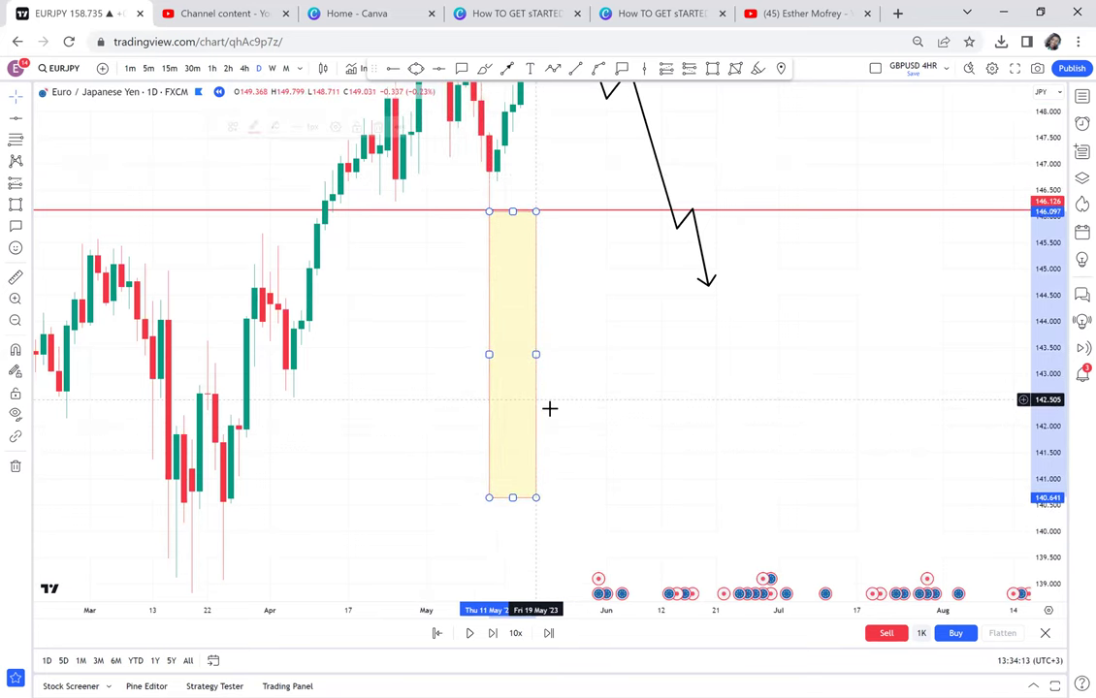
left_click_drag(648, 366, 550, 408)
- Measure the lower rectangle's height and place horizontal lines at its midpoint, 143.466, and its lower end, 140.618
scroll(550, 409, "down", 1)
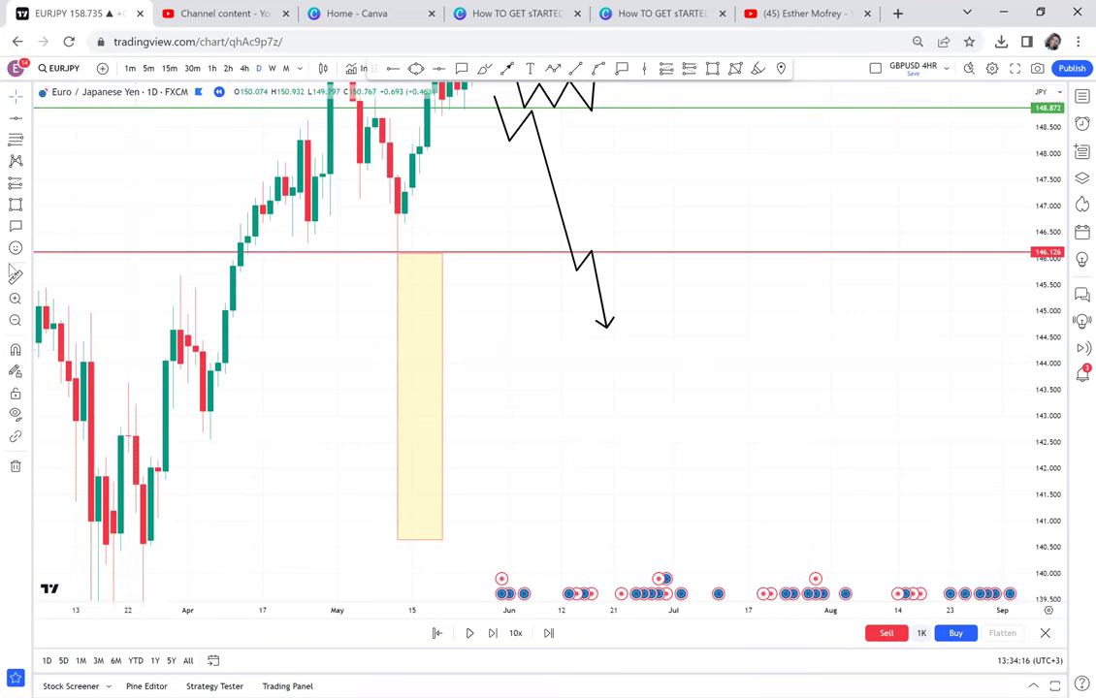
left_click(15, 278)
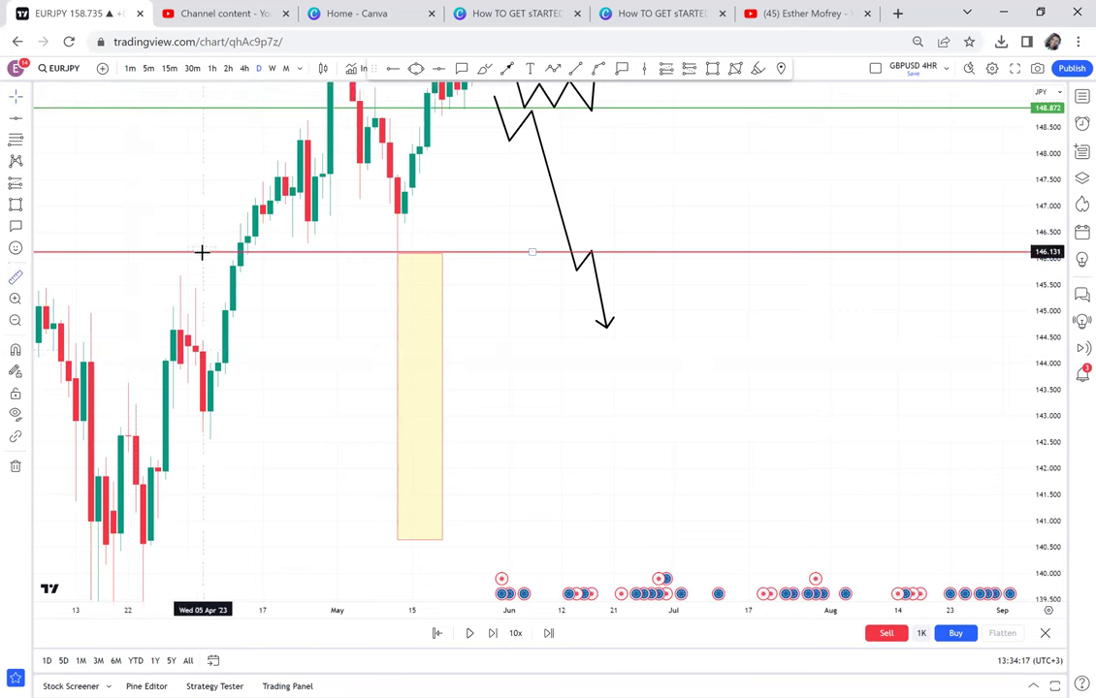
left_click(203, 251)
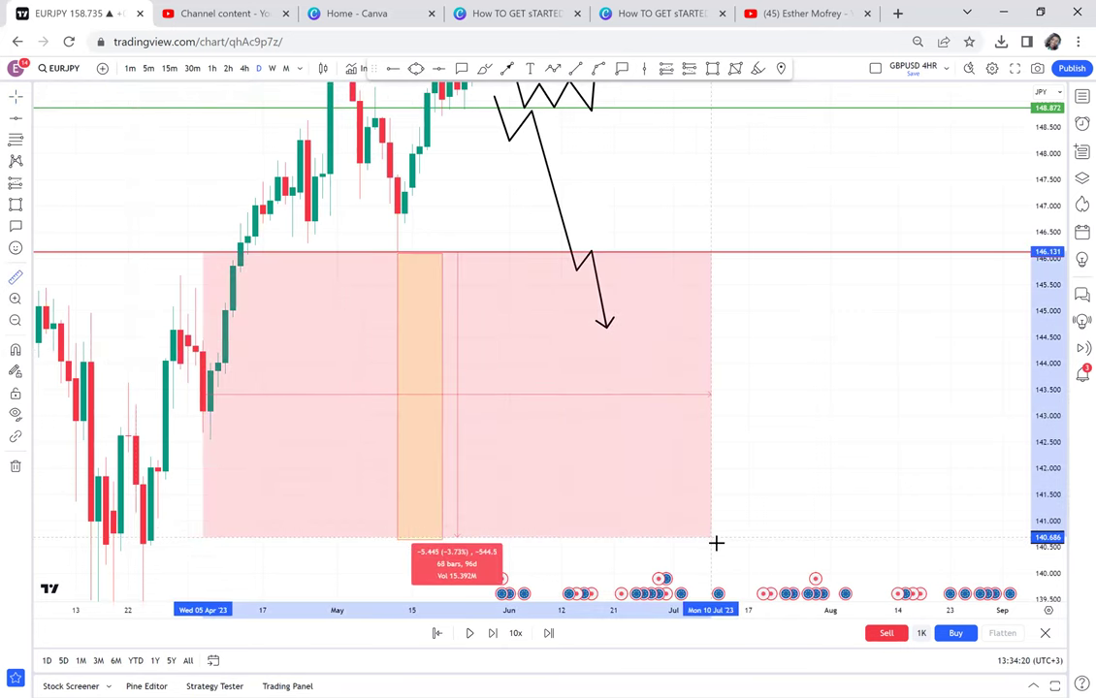
left_click(716, 544)
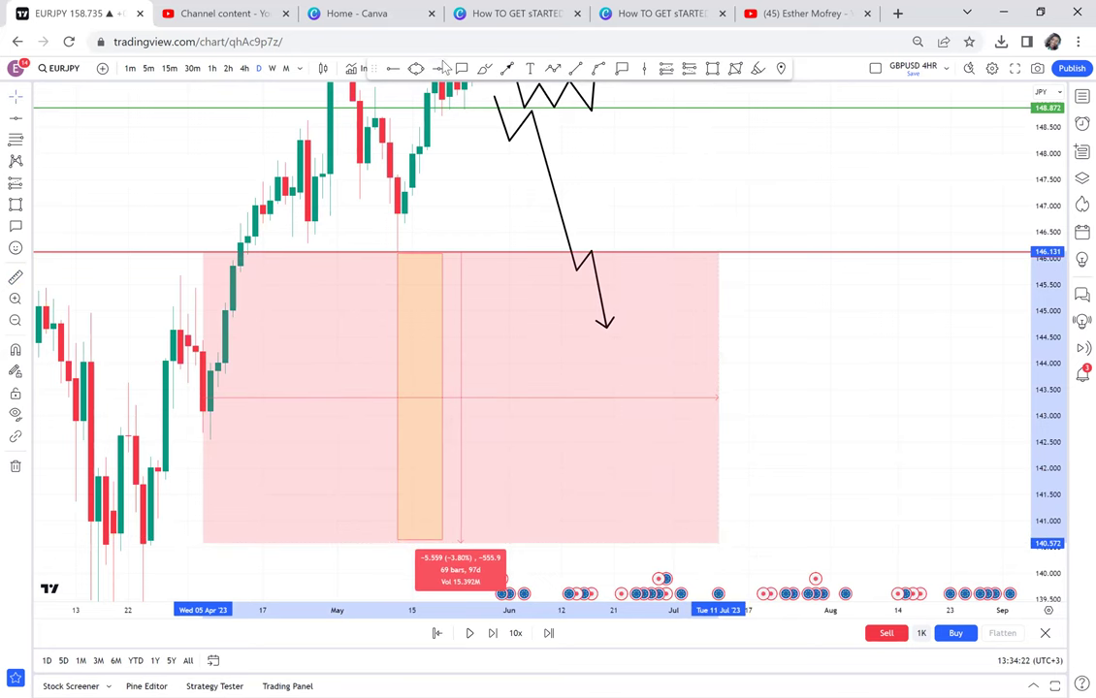
left_click(413, 392)
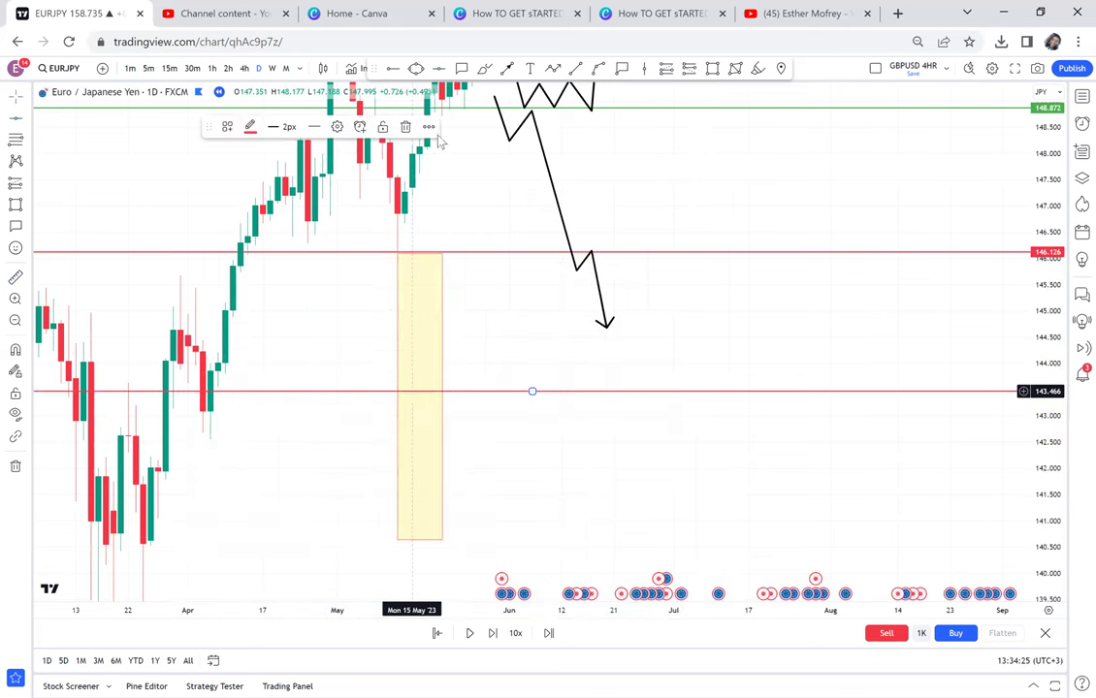
left_click(439, 69)
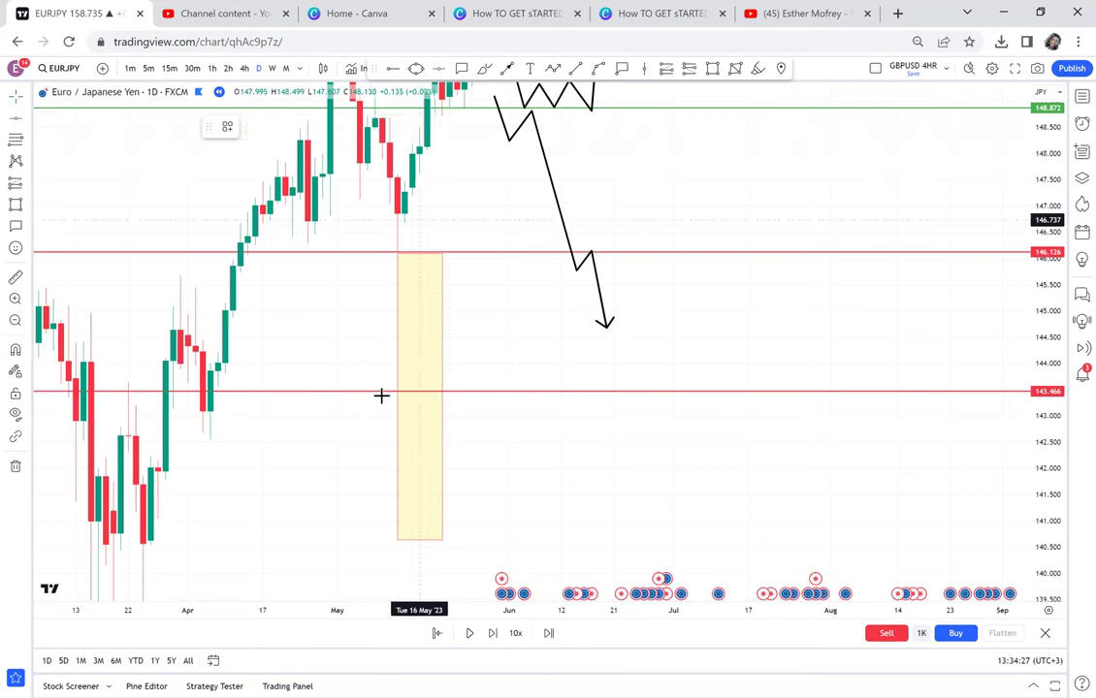
left_click(296, 541)
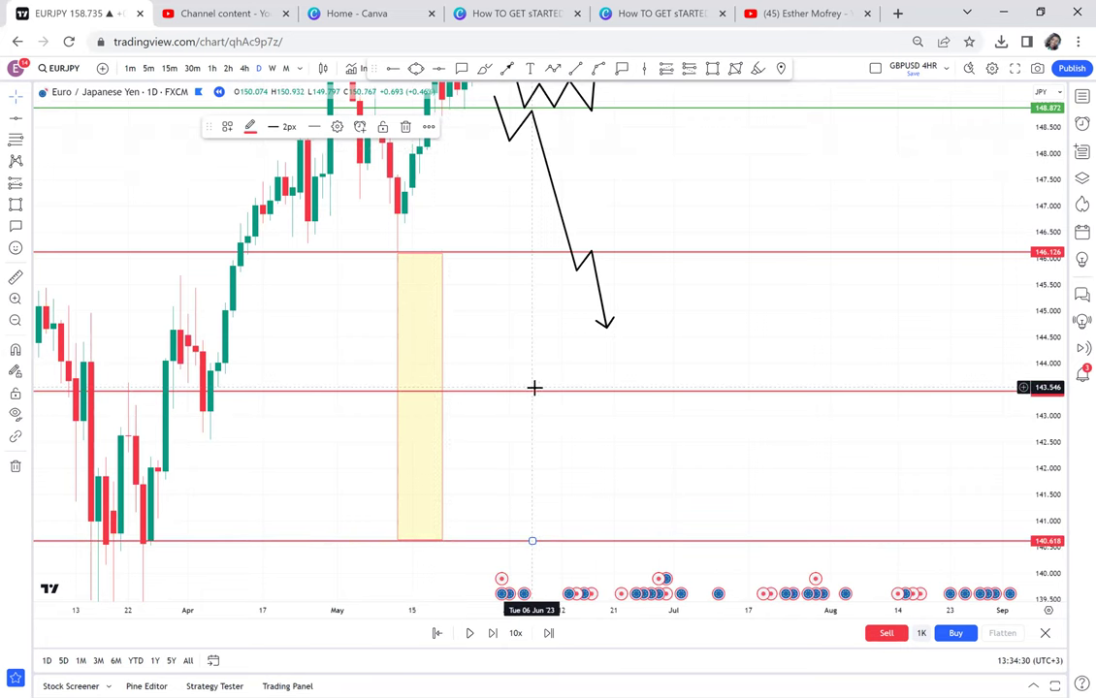
- Change the colour of the 143.466 midpoint line to green
left_click(534, 393)
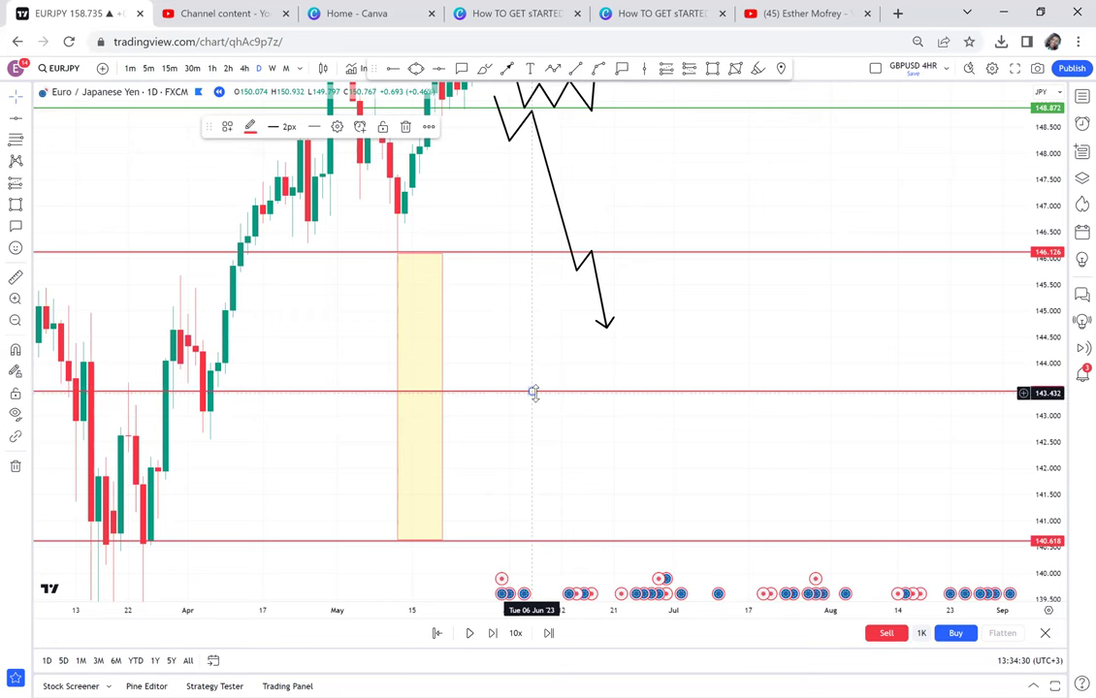
left_click(250, 128)
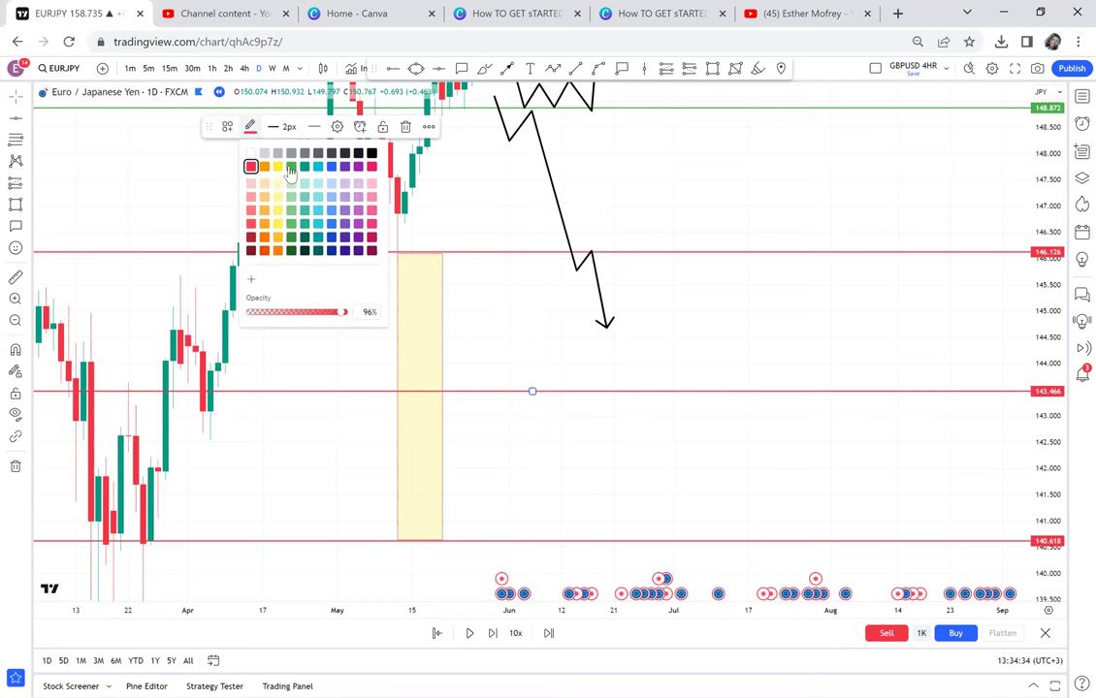
left_click(290, 169)
- Draw small circles around the two cup rim peaks in the resistance zone, in early May and at the end of May
left_click_drag(794, 167, 835, 410)
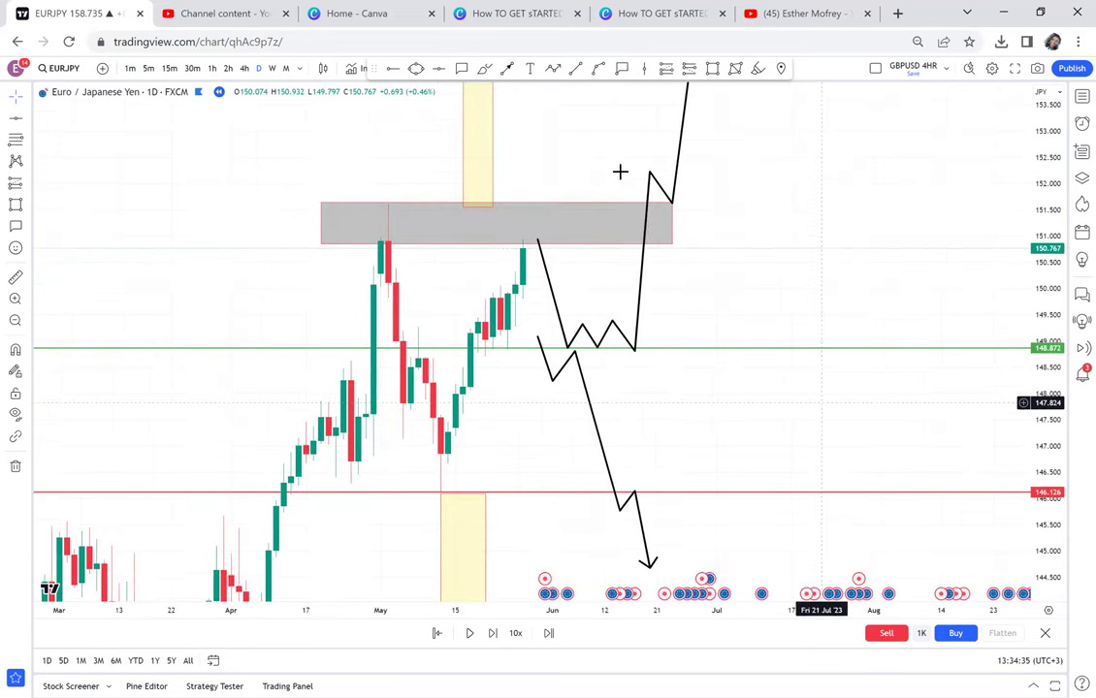
left_click(415, 68)
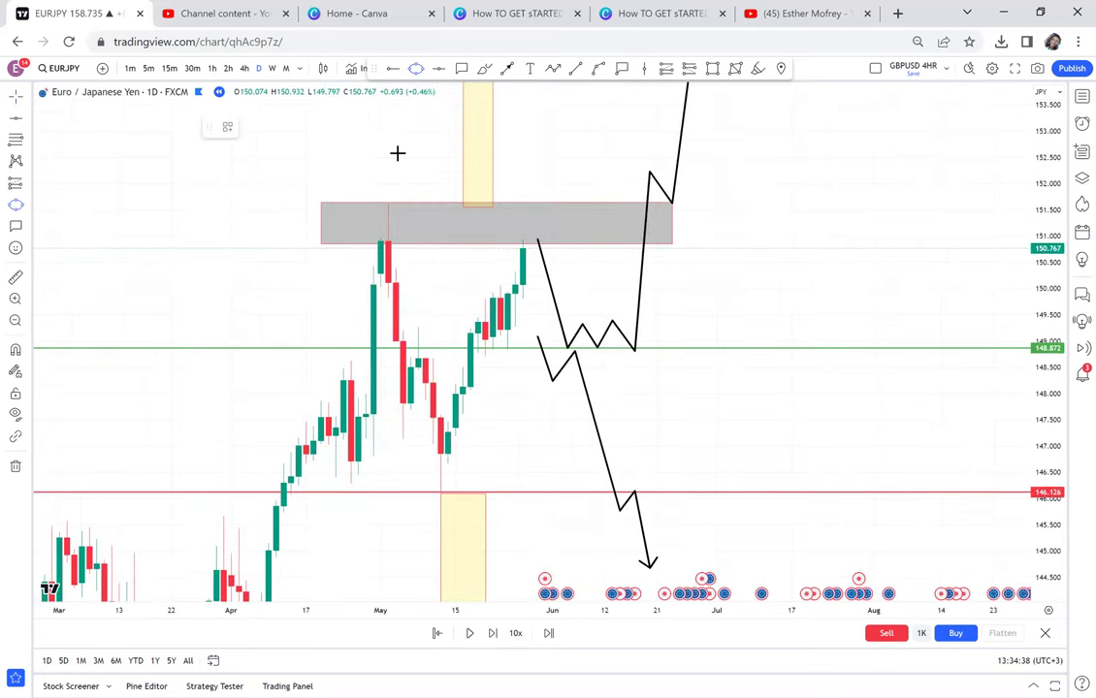
left_click(368, 240)
left_click(396, 223)
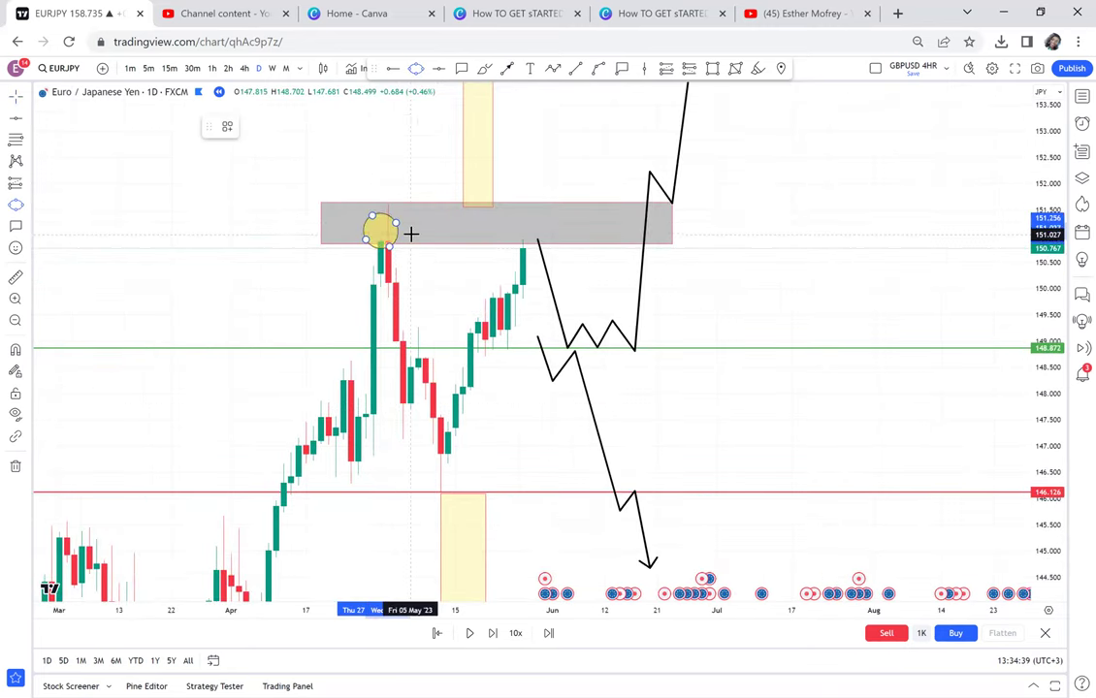
left_click(411, 233)
left_click(415, 68)
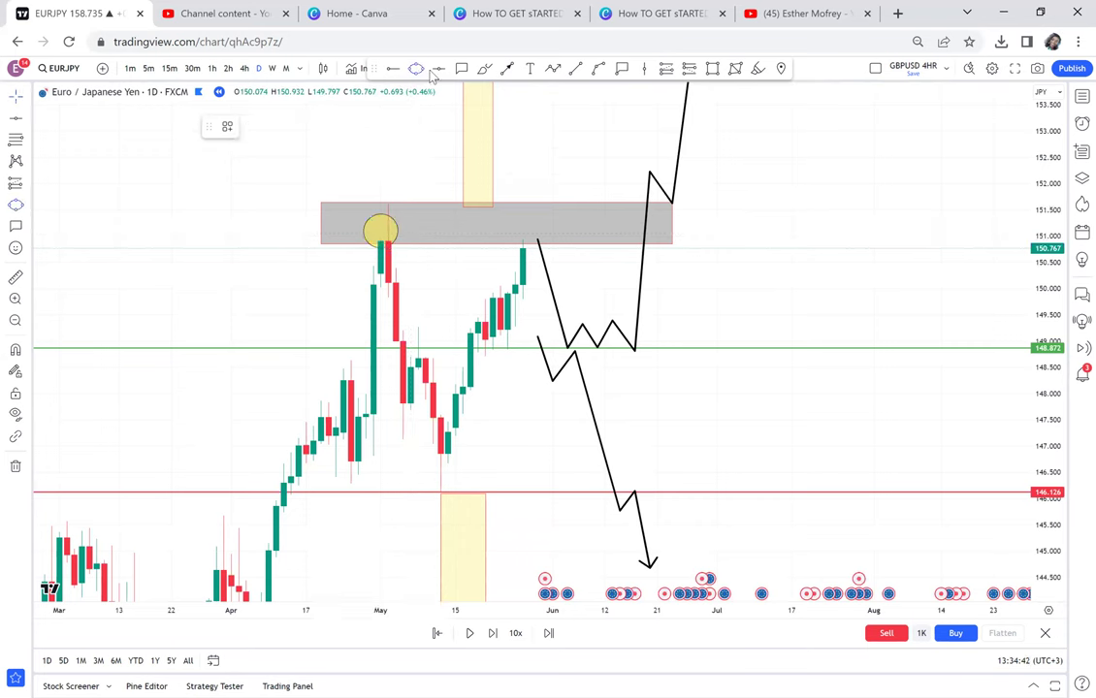
left_click(515, 241)
left_click(544, 234)
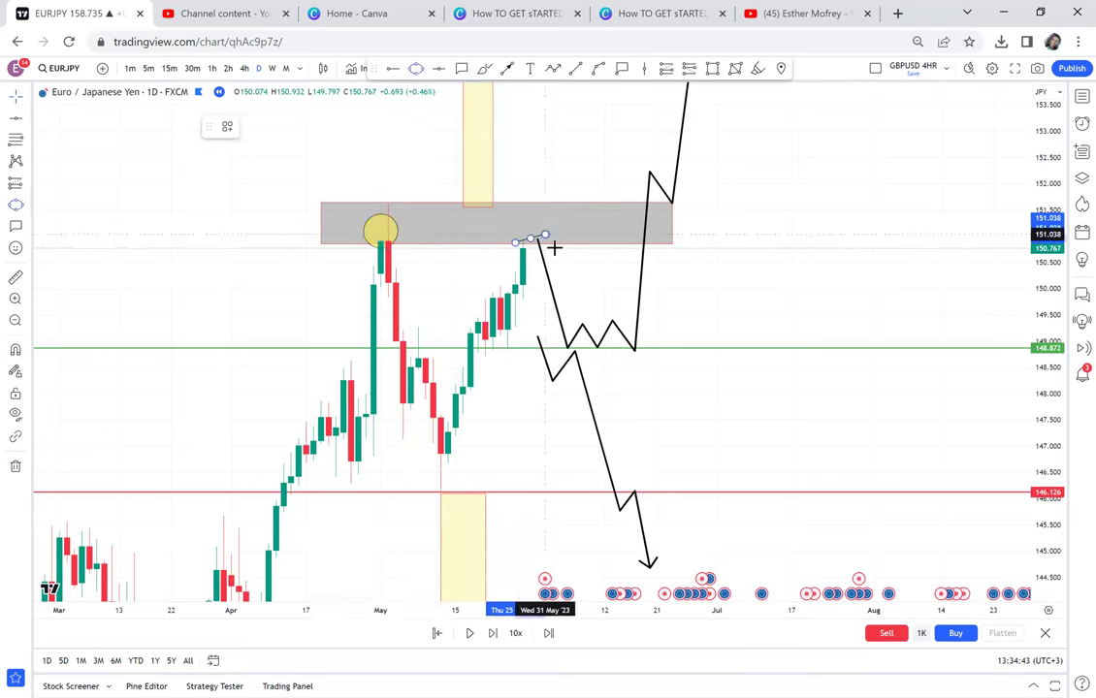
left_click(560, 249)
left_click_drag(733, 244, 707, 86)
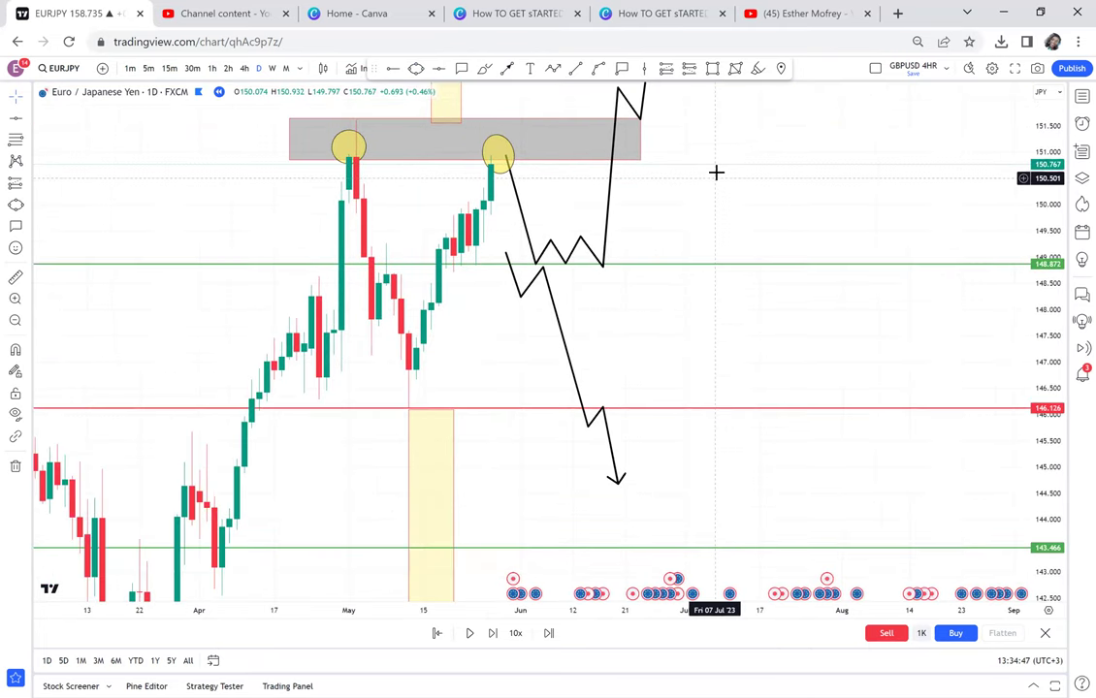
- Examine the resistance zone and marked rim peaks on the weekly timeframe
left_click_drag(728, 226, 724, 318)
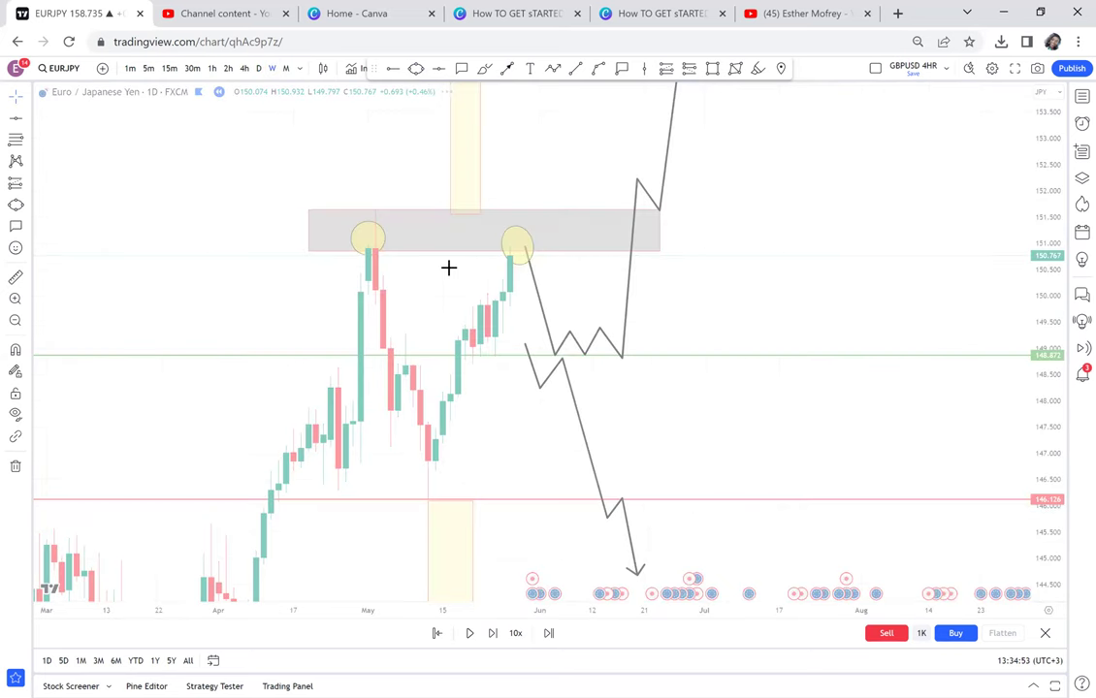
scroll(661, 289, "up", 1)
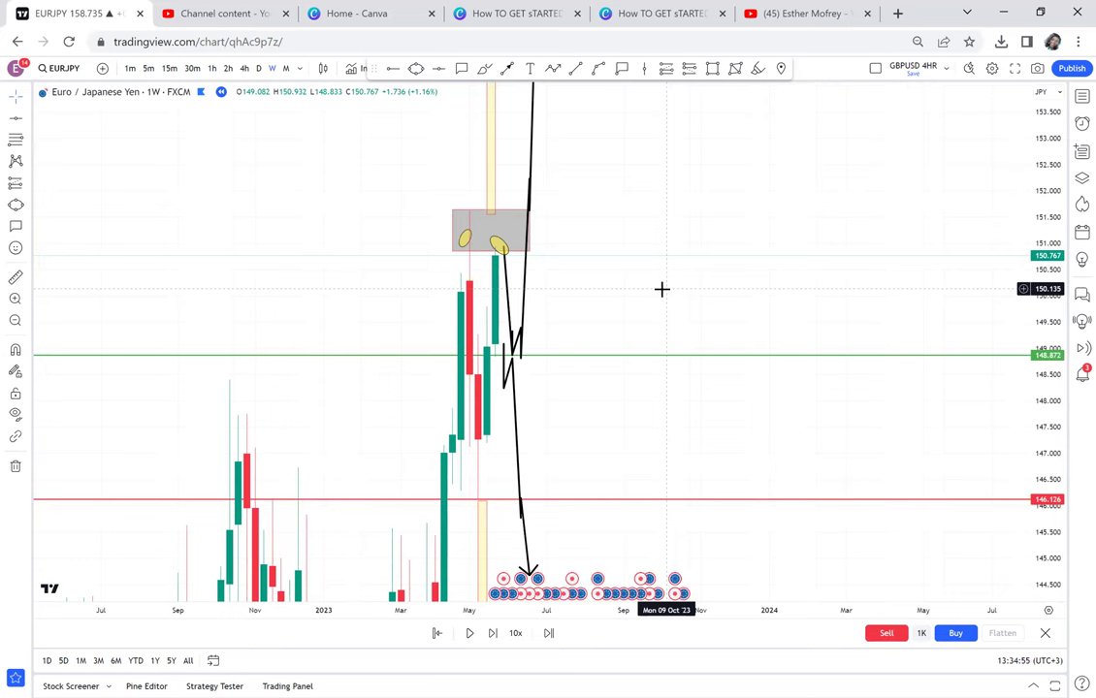
scroll(661, 289, "up", 1)
scroll(661, 289, "up", 1)
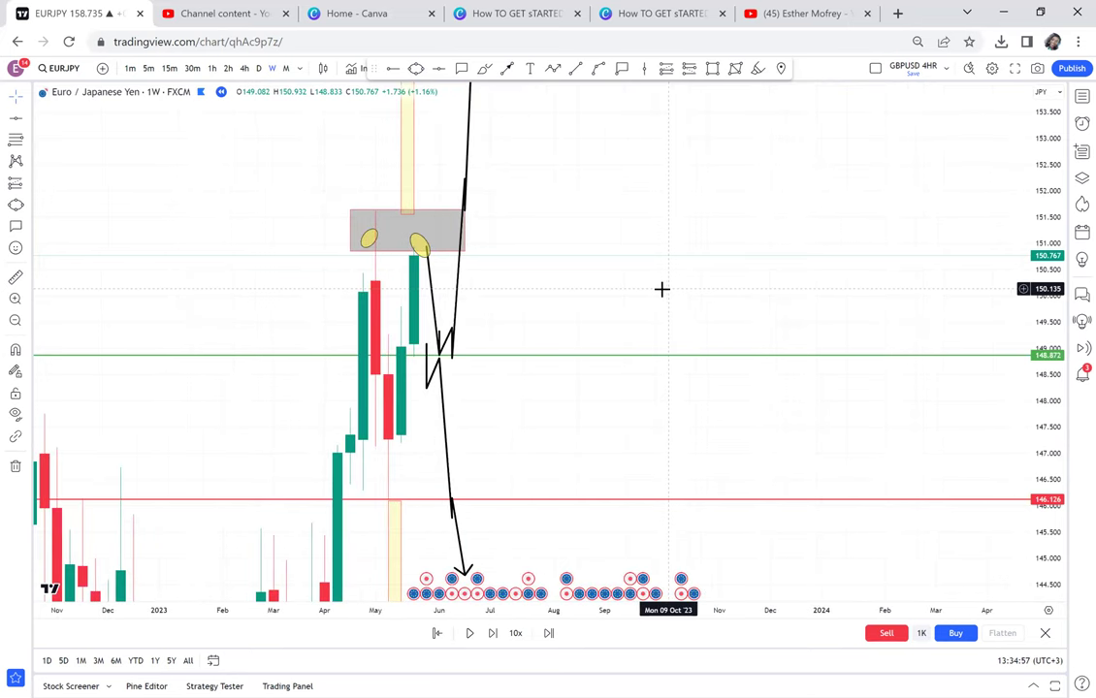
scroll(661, 289, "up", 1)
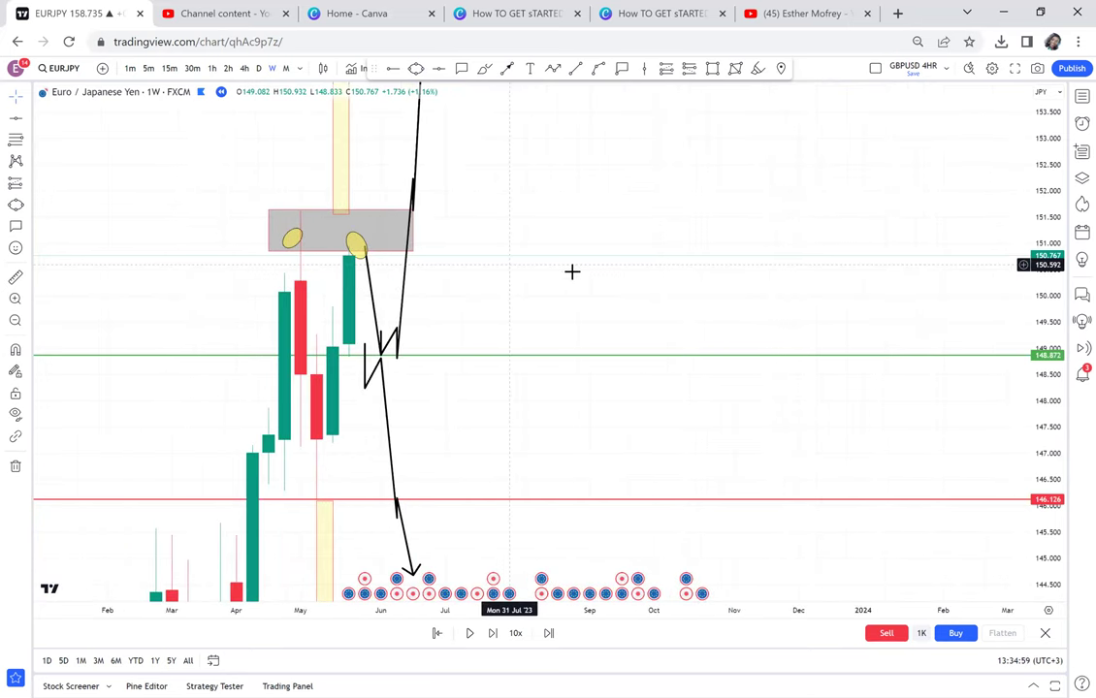
left_click_drag(576, 272, 616, 260)
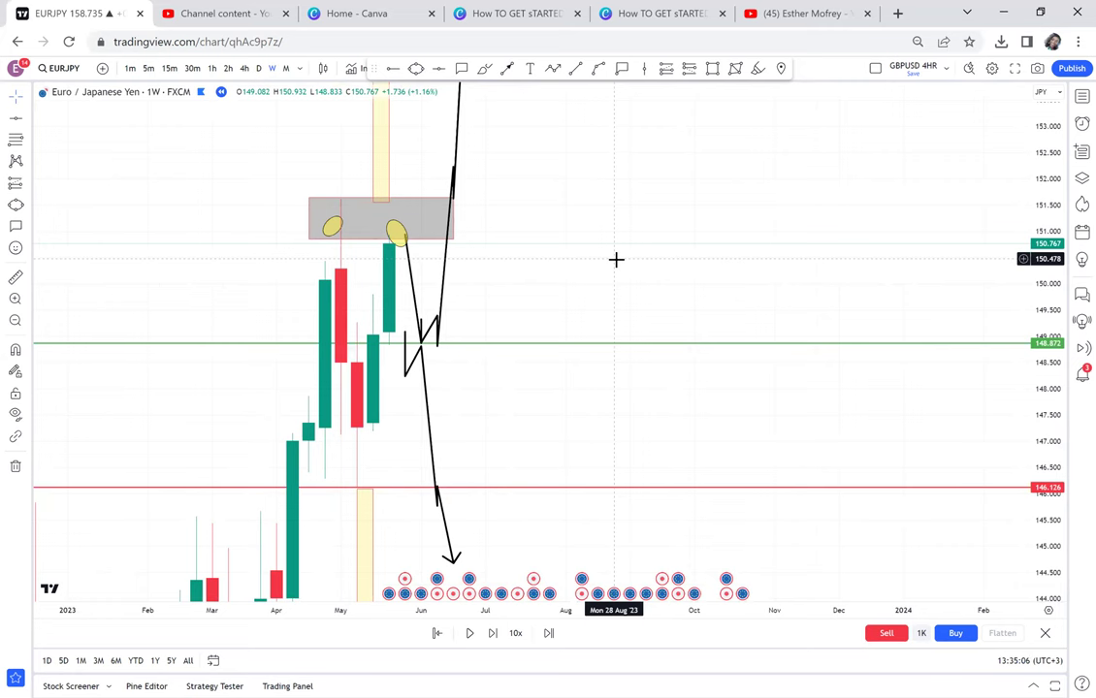
- Return to the daily timeframe and draw a rectangle over the 148.872 line, from 17 May to 13 June, spanning 149.037 to 148.693
left_click(259, 69)
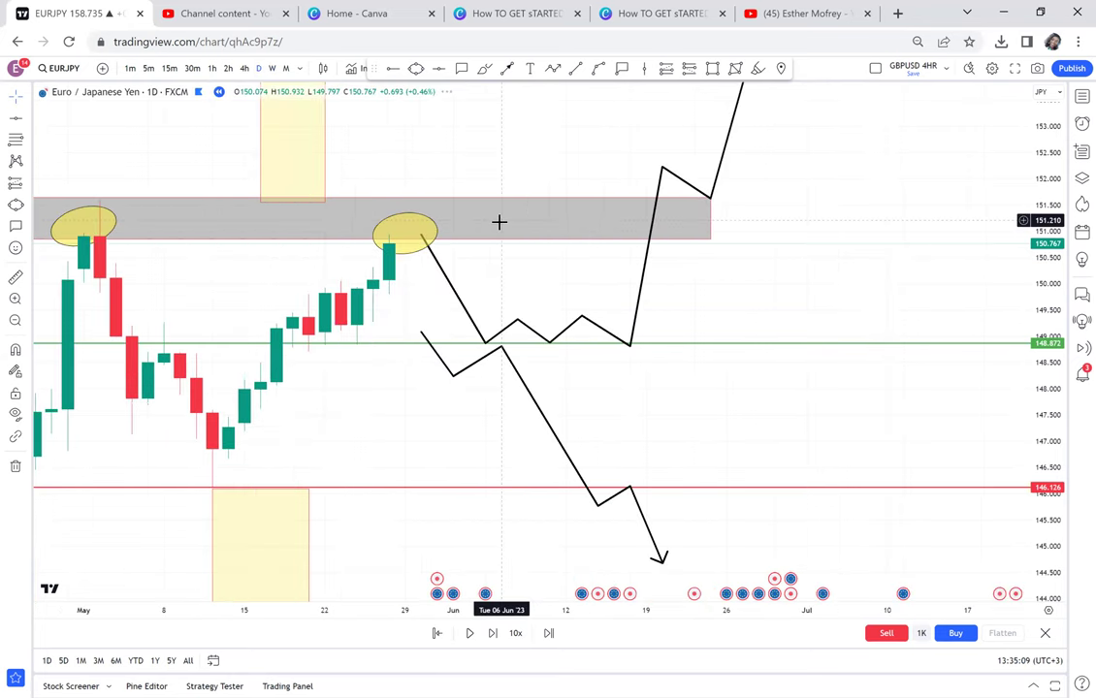
scroll(498, 222, "down", 1)
scroll(500, 222, "down", 2)
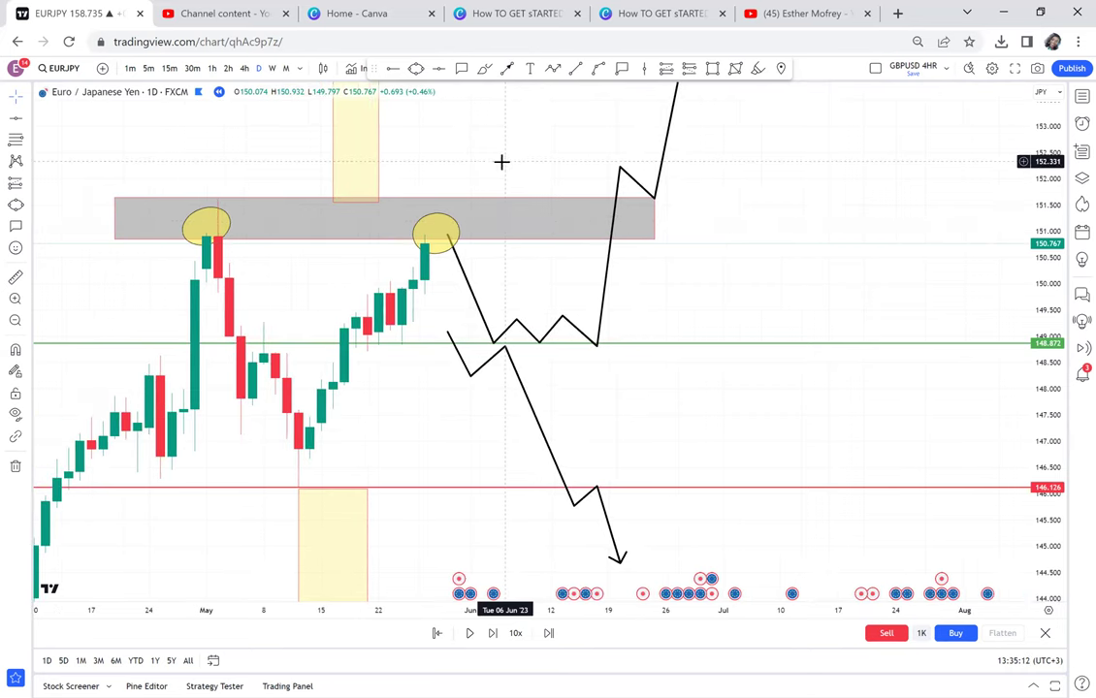
left_click_drag(513, 162, 596, 155)
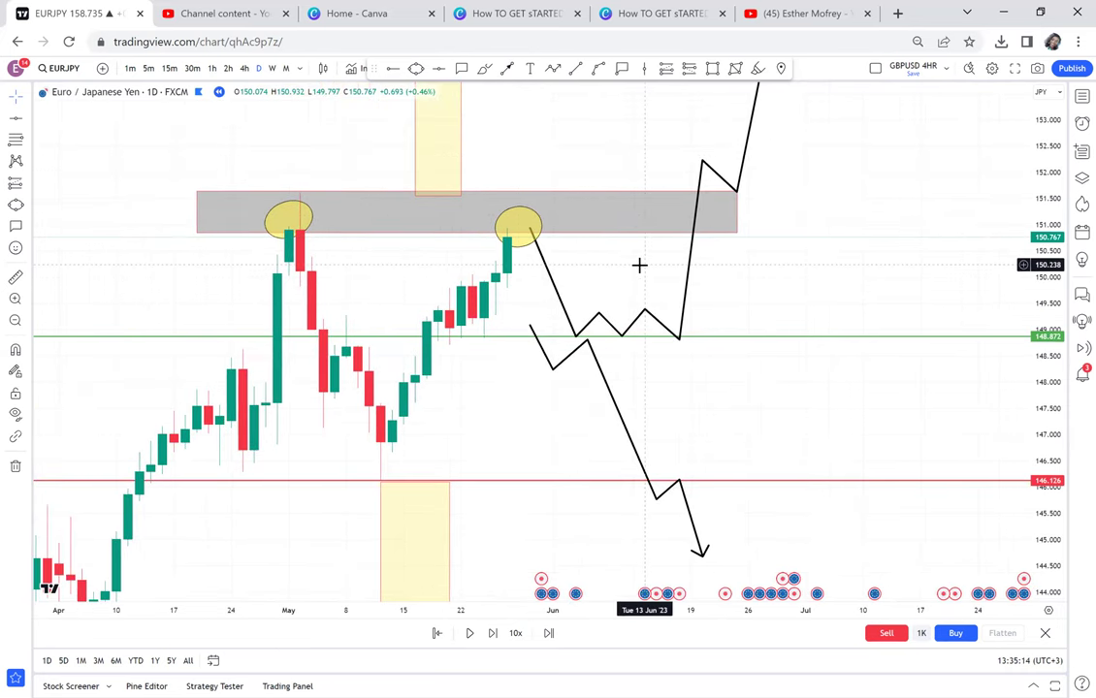
scroll(641, 264, "down", 3)
left_click_drag(679, 256, 727, 252)
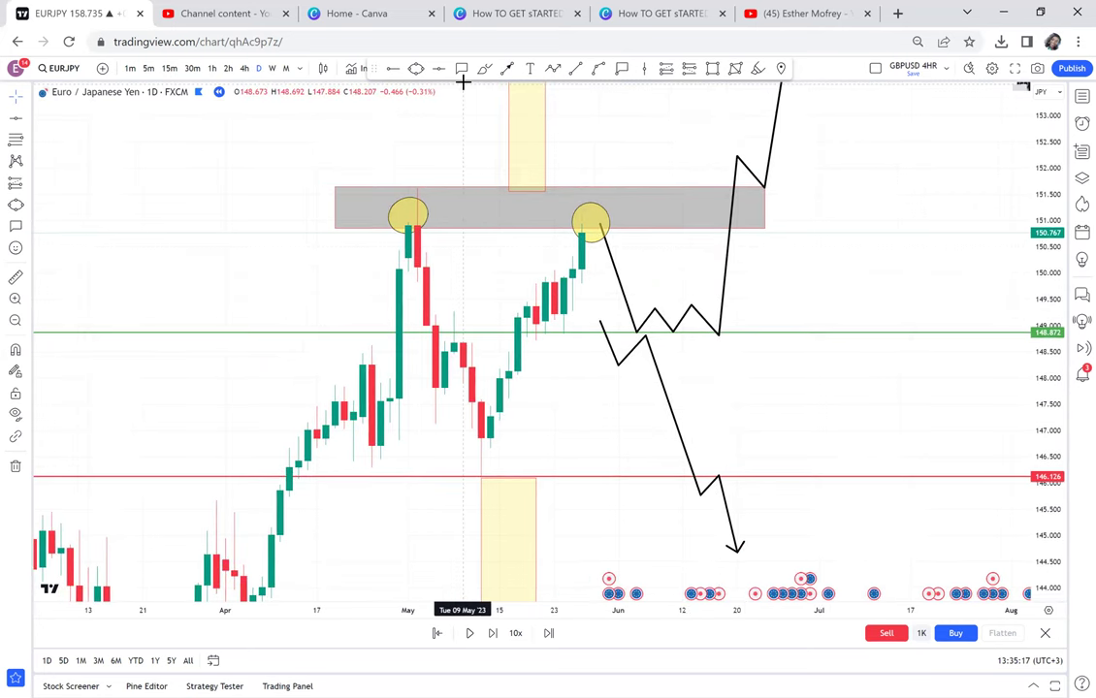
left_click(713, 70)
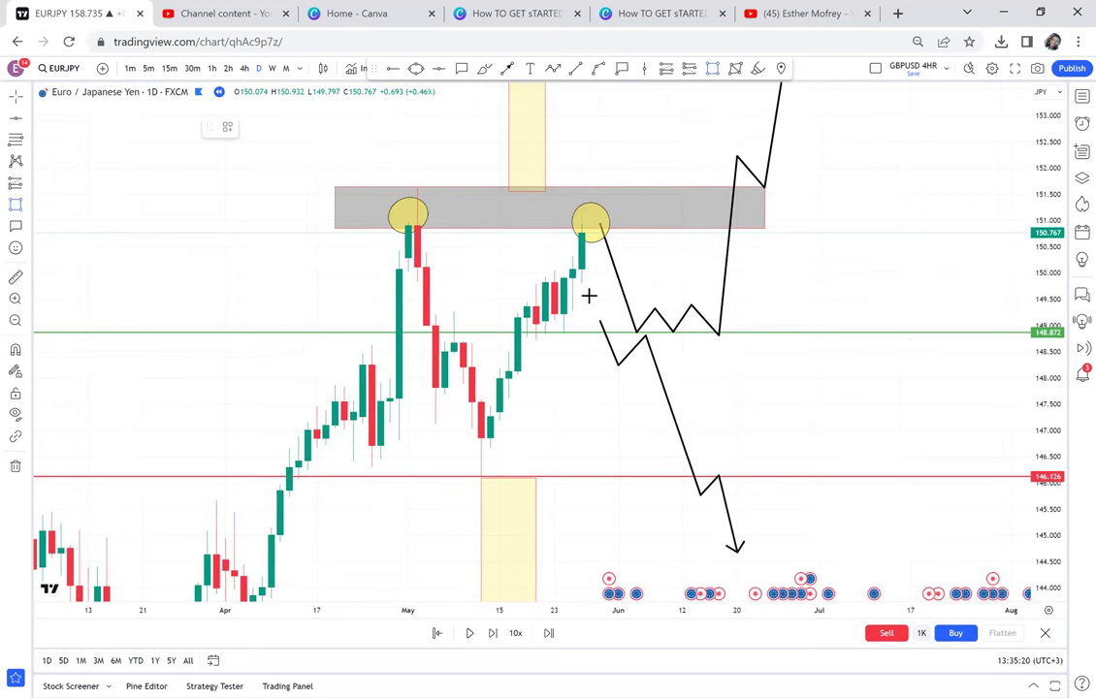
left_click(517, 324)
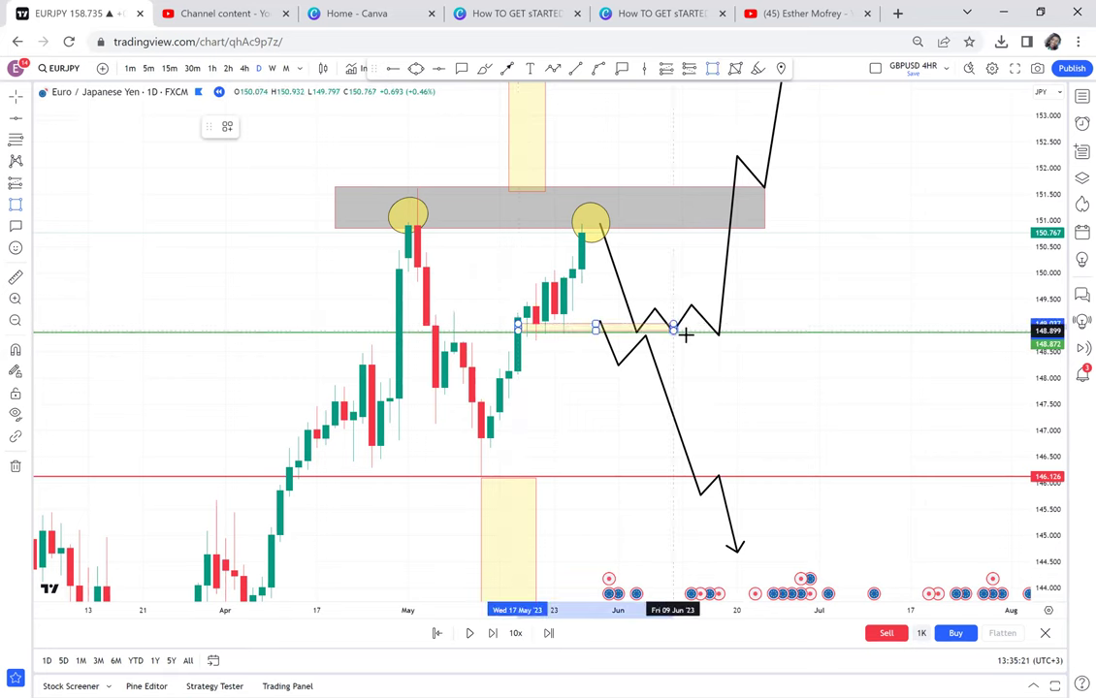
left_click(693, 341)
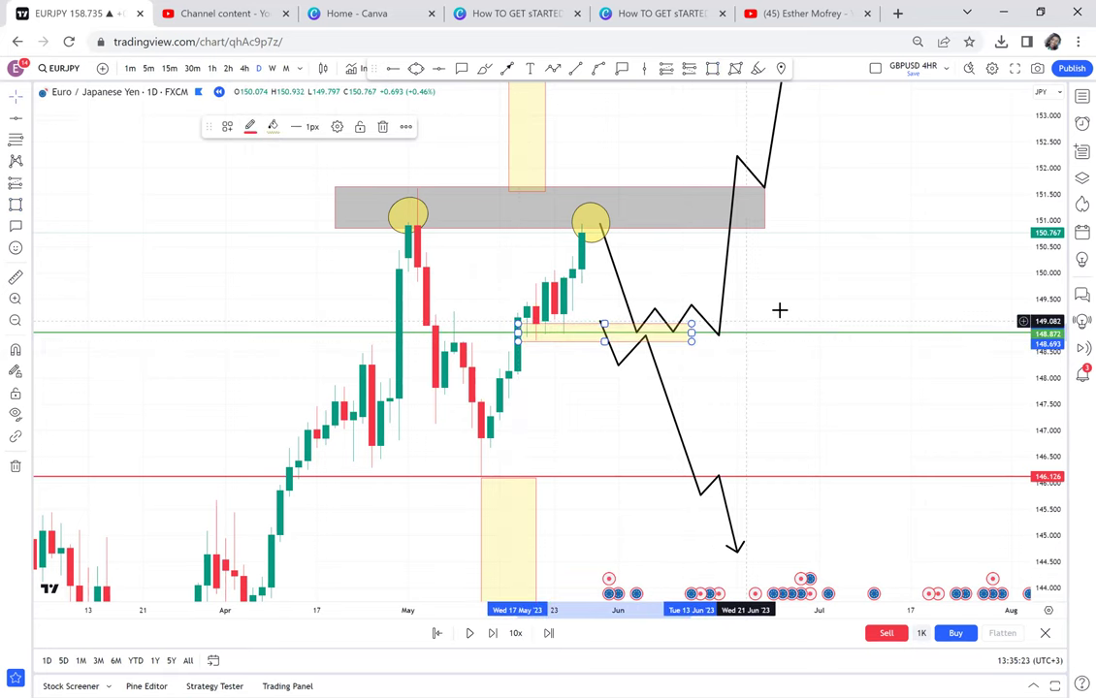
- Delete the bullish and bearish projected path drawings from the chart
left_click_drag(790, 344, 802, 367)
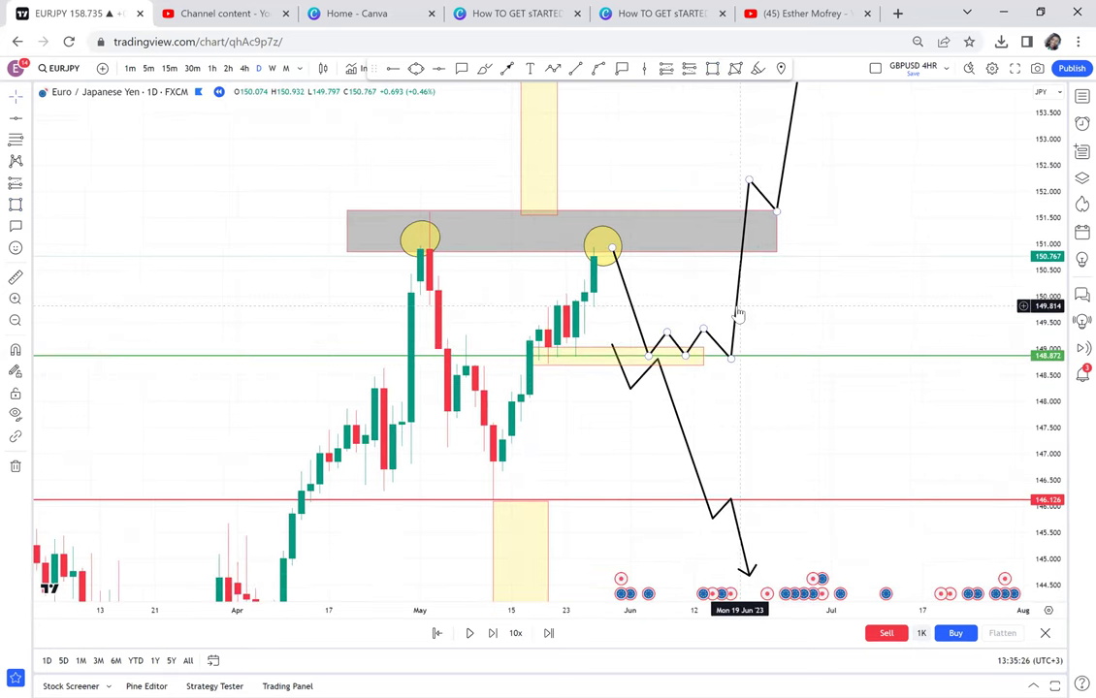
left_click(736, 313)
key("Delete")
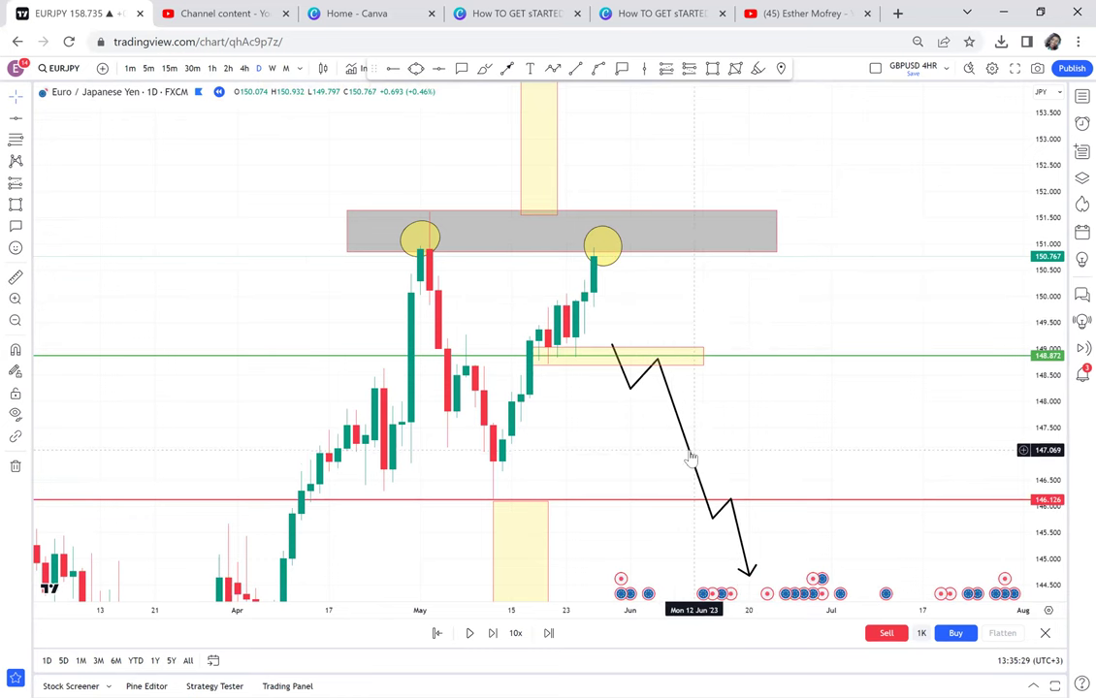
left_click(691, 454)
key("Delete")
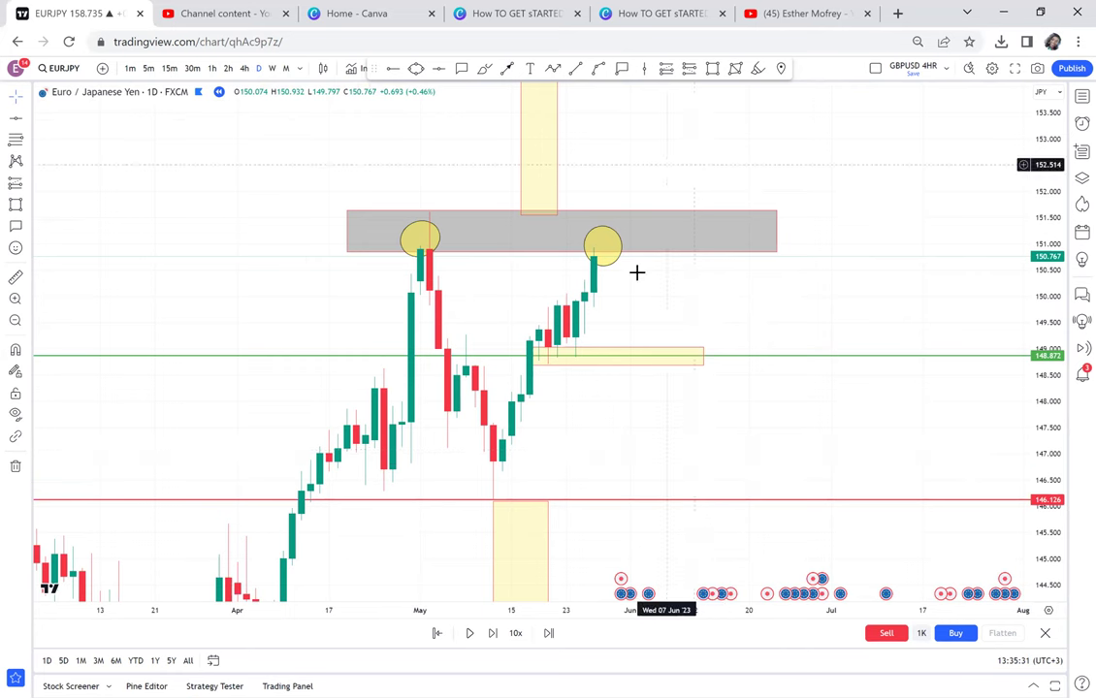
- Change the fill colour of the narrow rectangle on the 148.872 line to black
left_click(640, 355)
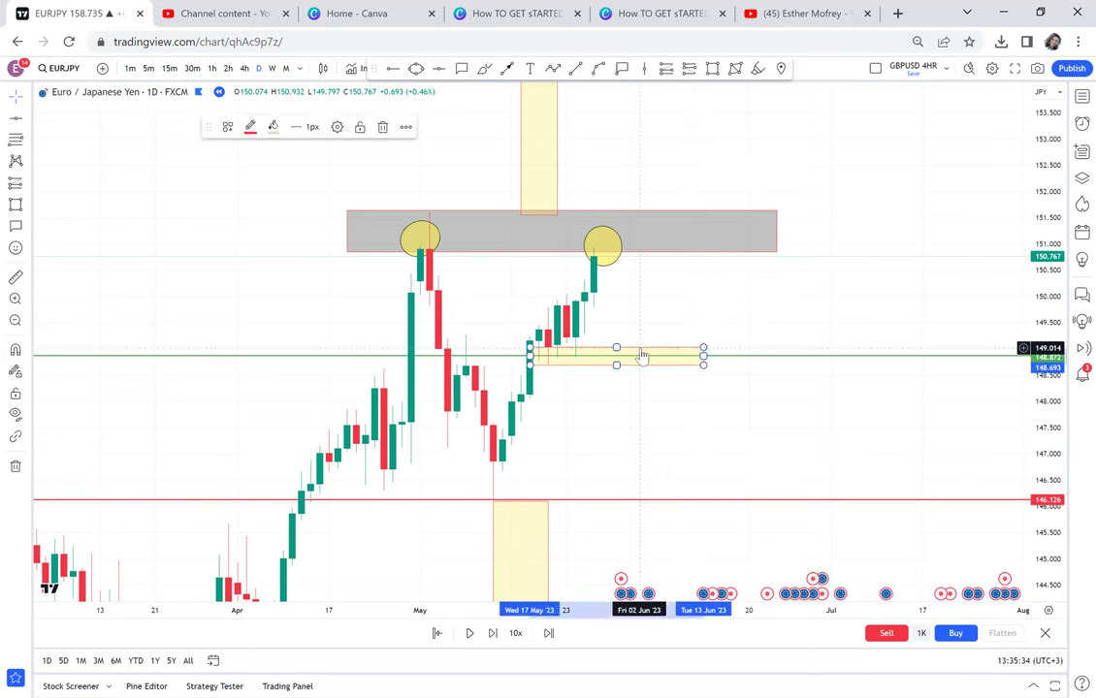
left_click(272, 127)
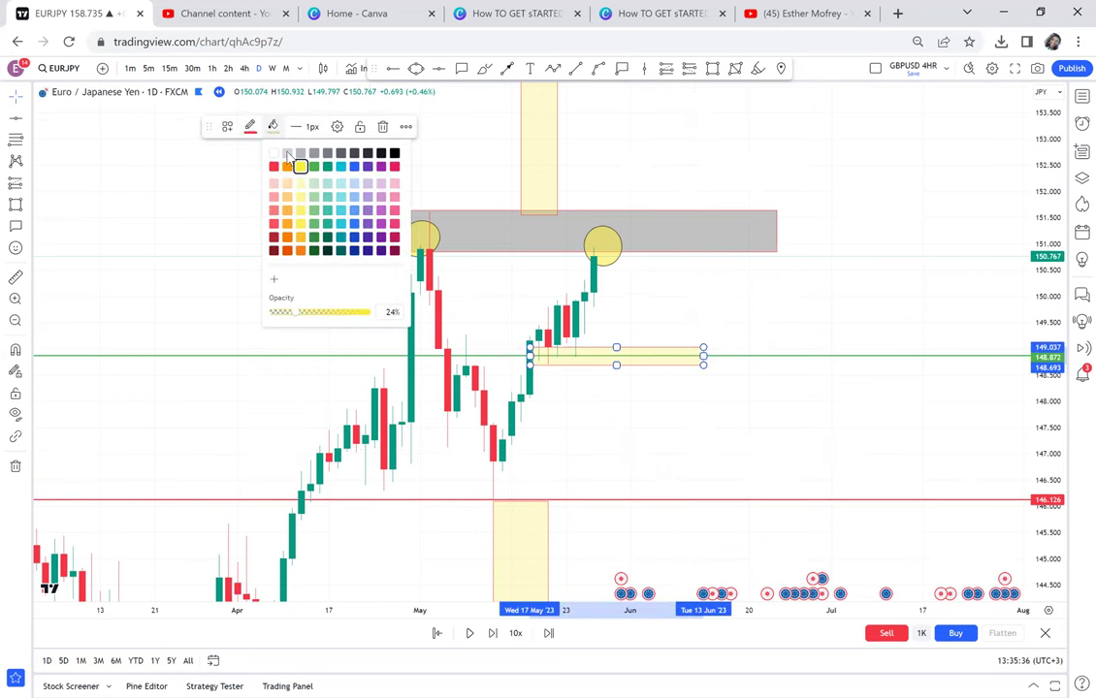
left_click(392, 154)
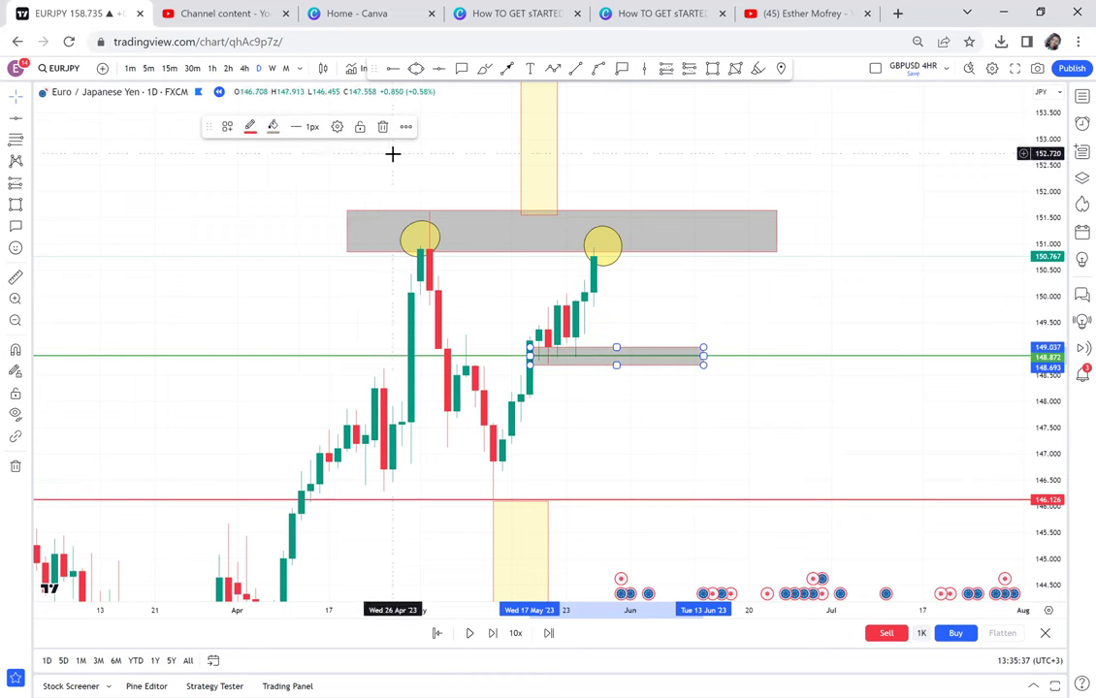
- Draw a small circle around the candle lows touching the narrow rectangle just after mid-May
left_click(417, 69)
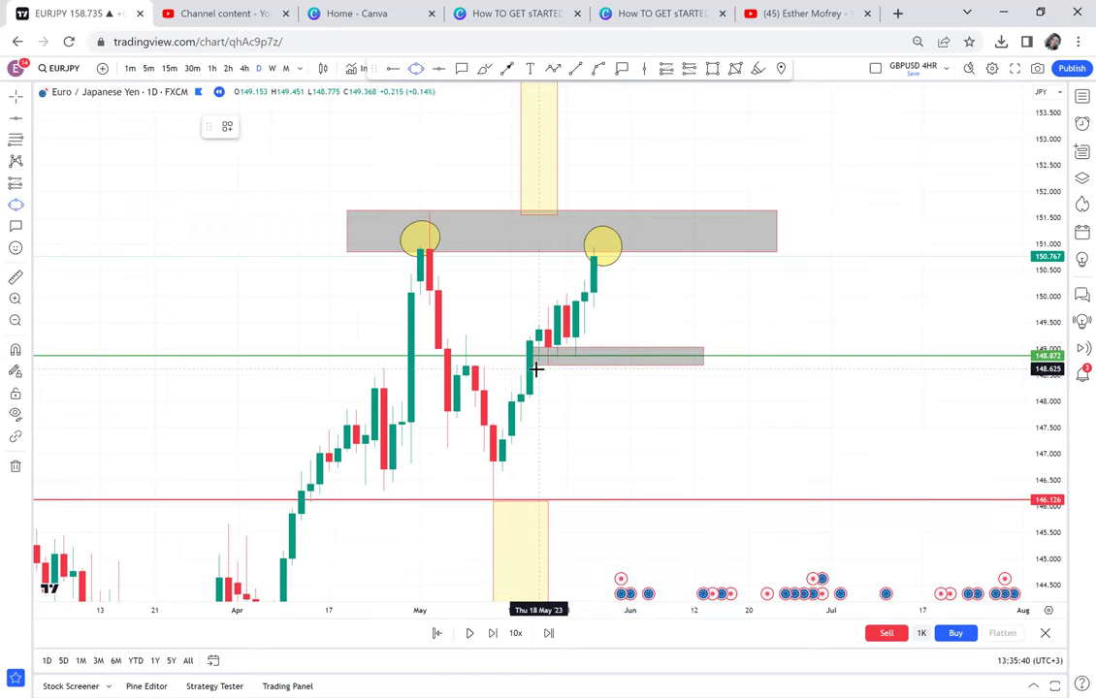
left_click(566, 347)
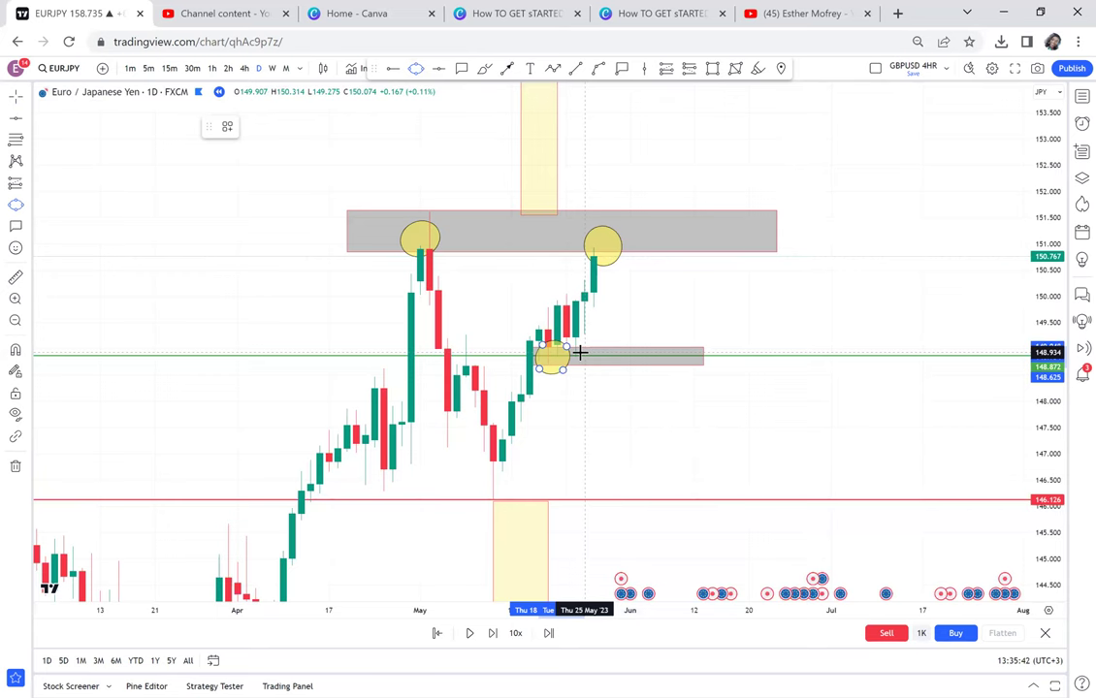
left_click(581, 353)
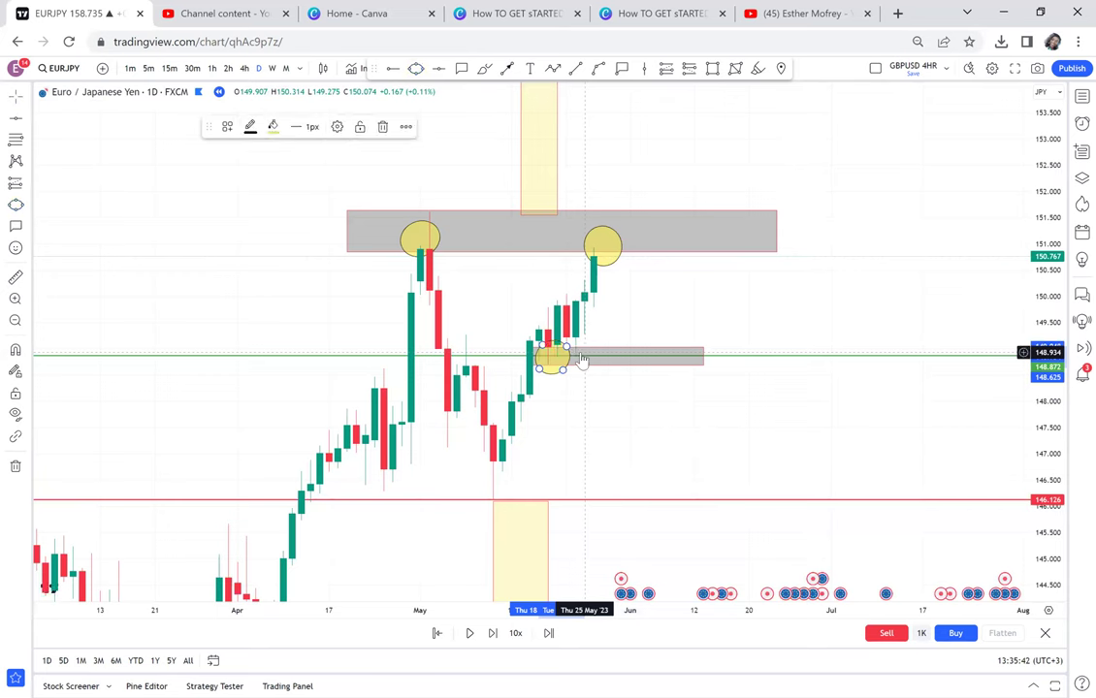
- Check the marked resistance and support zones on the weekly timeframe and return to the daily timeframe
left_click(274, 68)
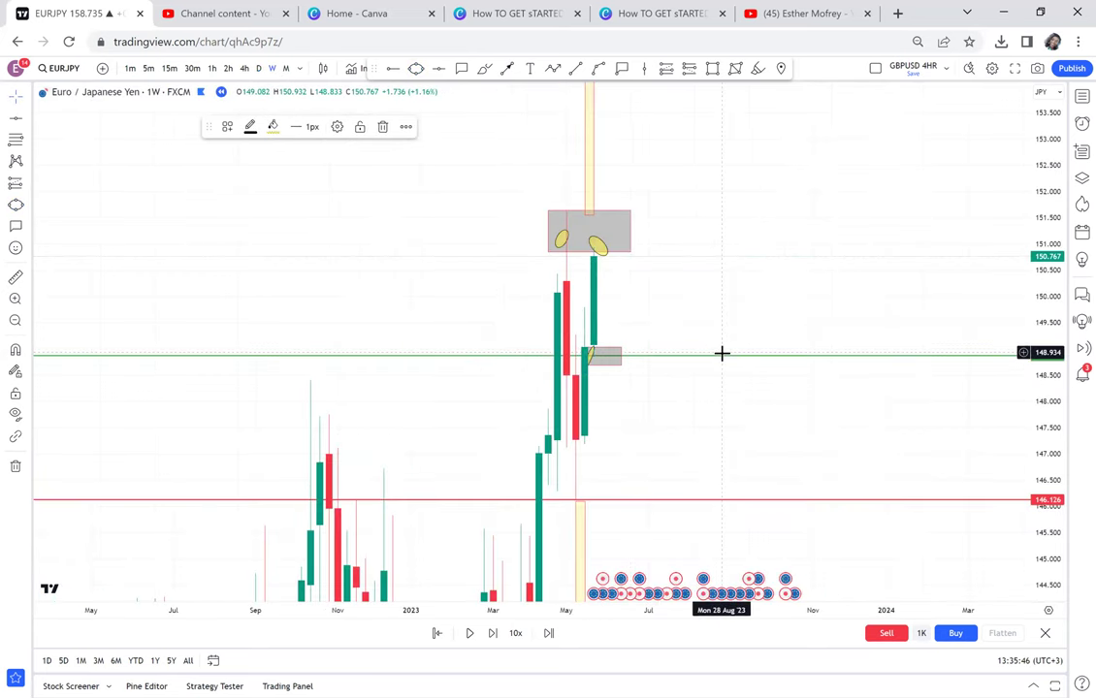
left_click(721, 355)
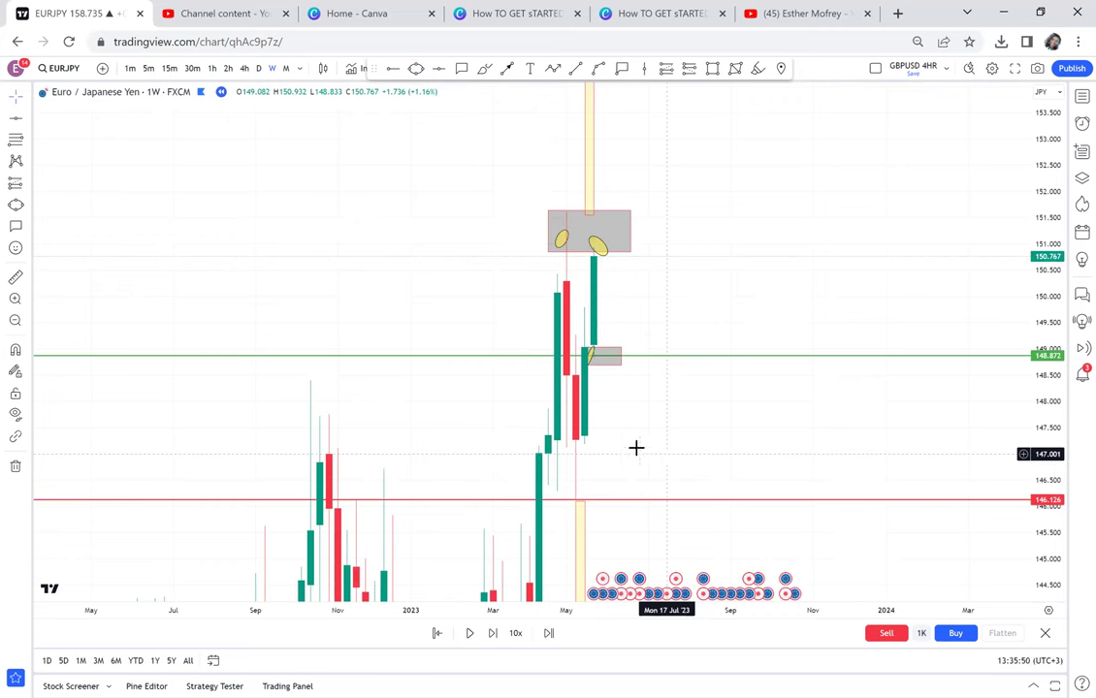
left_click(259, 69)
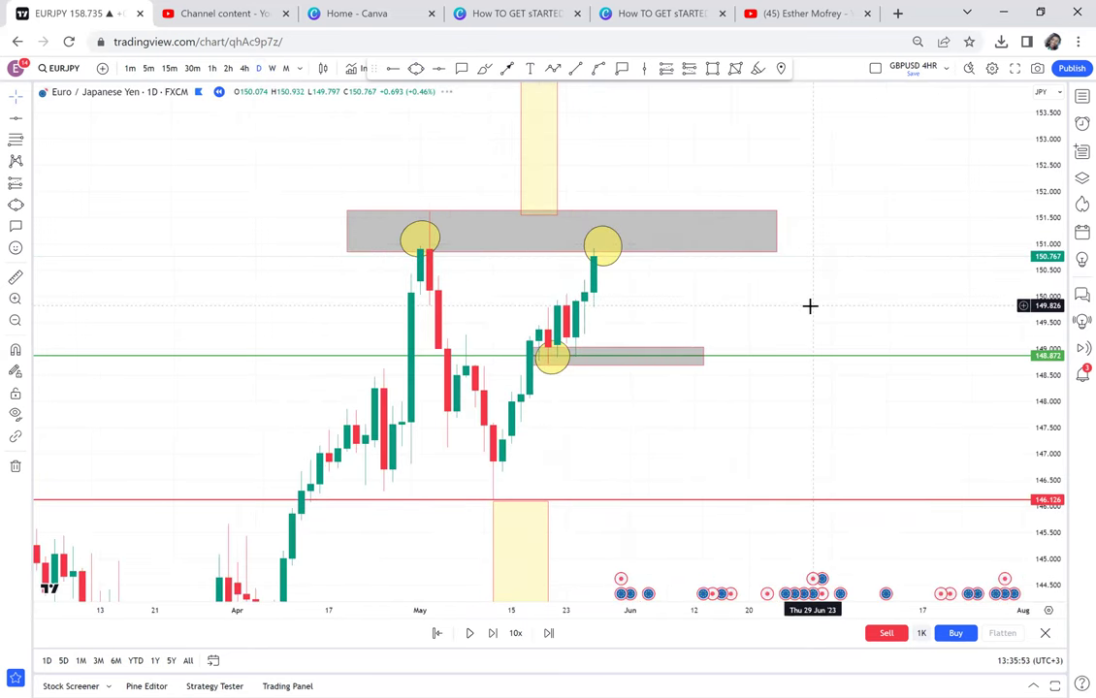
- Advance the replay by one daily candle and draw a rectangle around it from 23 May to 16 June, spanning 151.081 to 150.070
left_click_drag(803, 312, 799, 346)
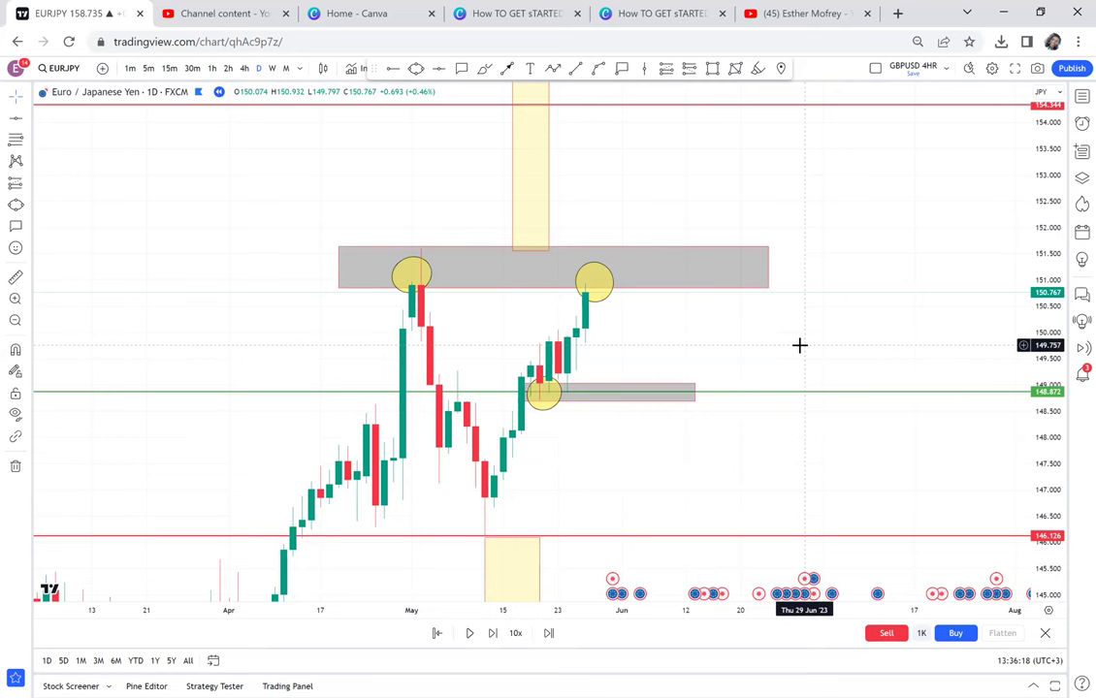
left_click(494, 635)
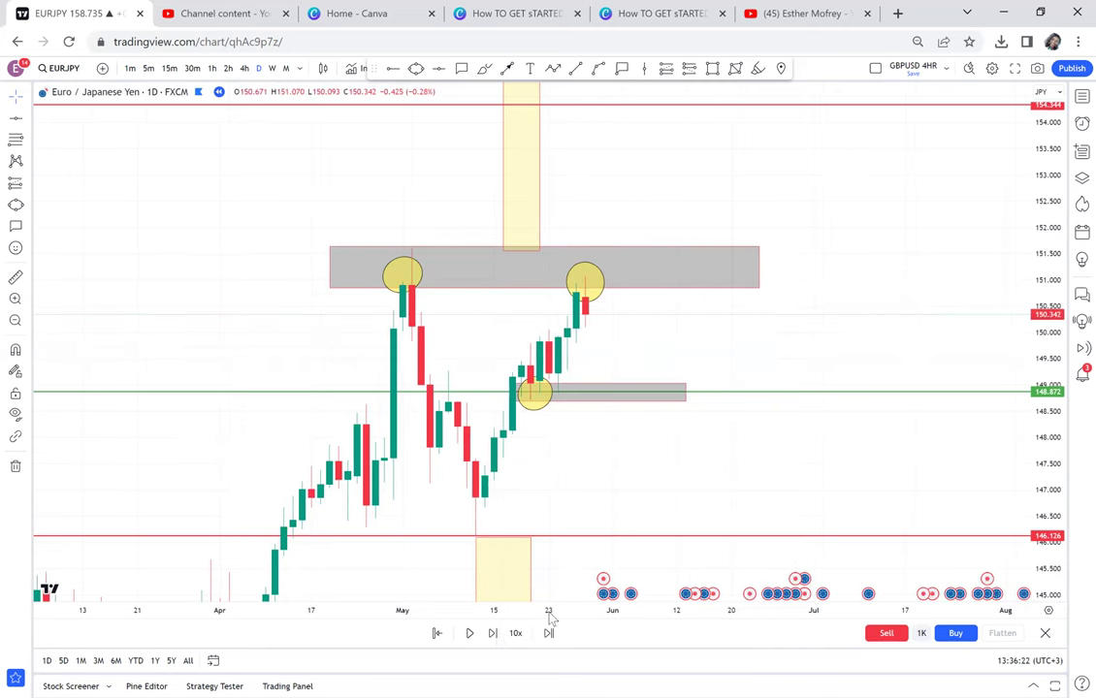
left_click_drag(1036, 390, 1037, 252)
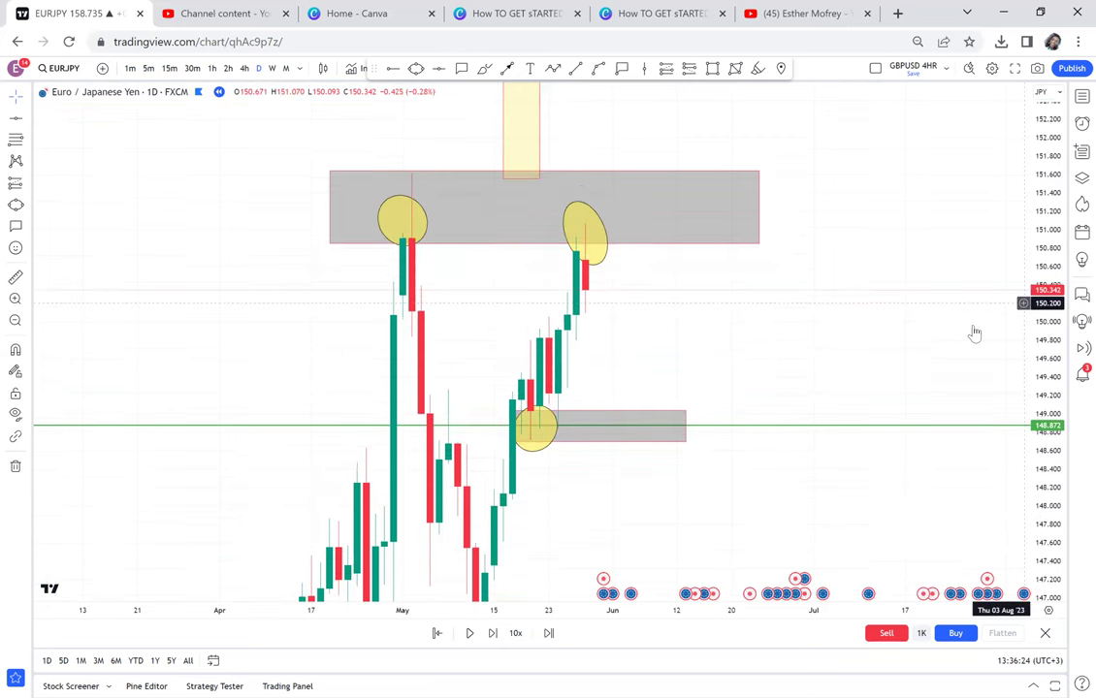
scroll(910, 324, "up", 2)
scroll(910, 323, "up", 1)
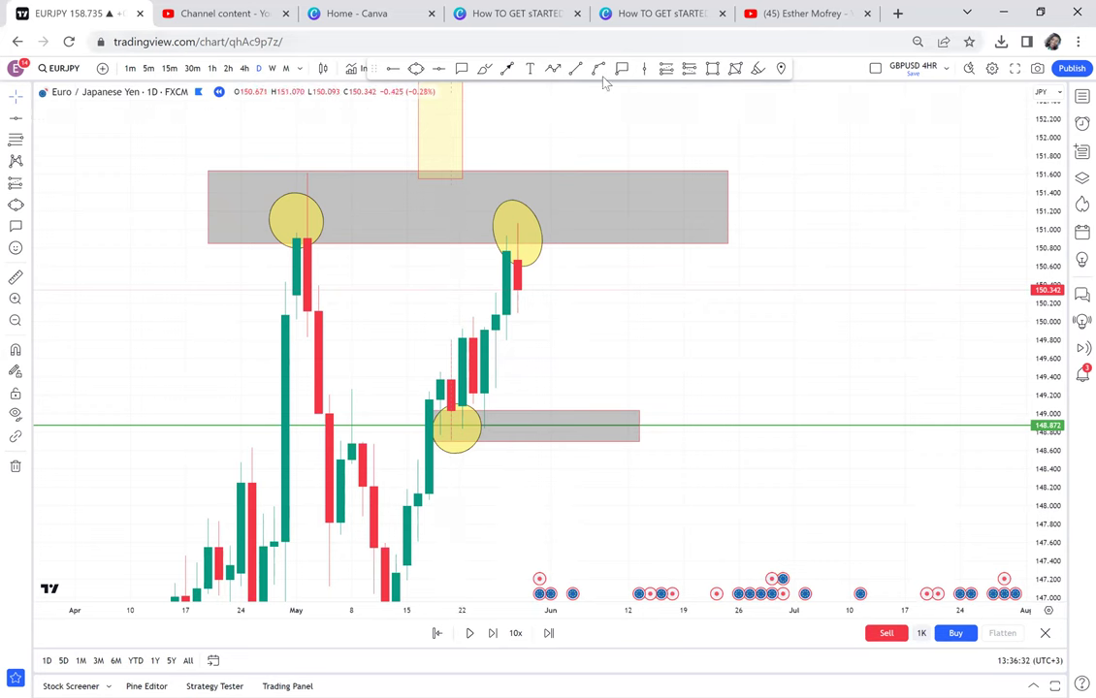
left_click(712, 68)
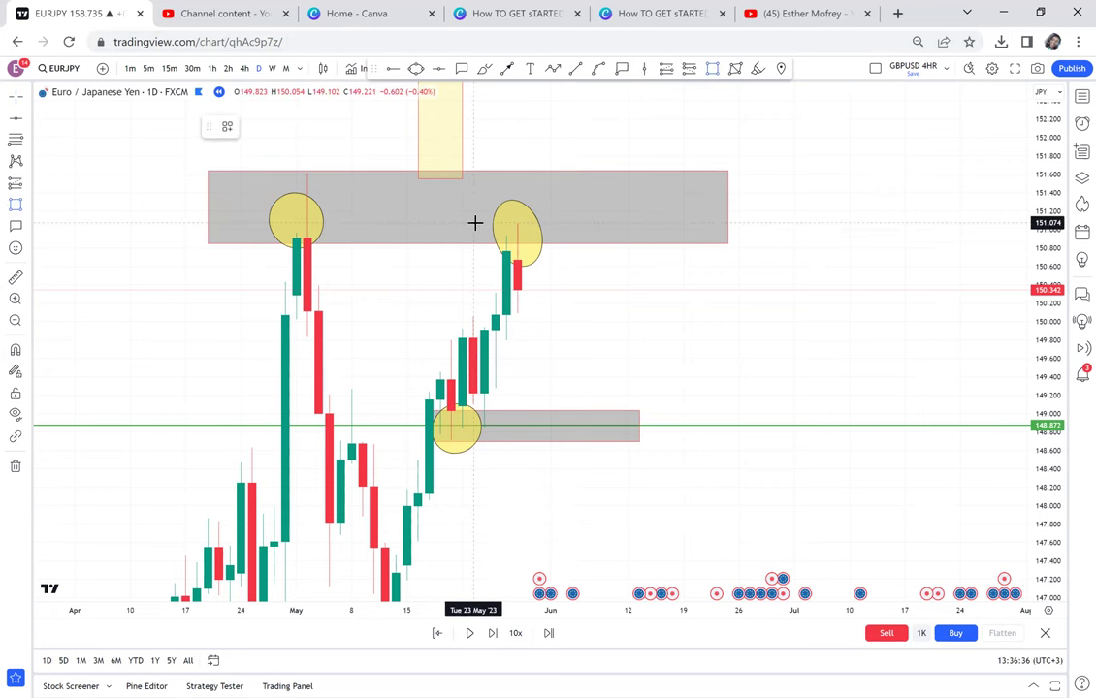
left_click_drag(473, 223, 672, 314)
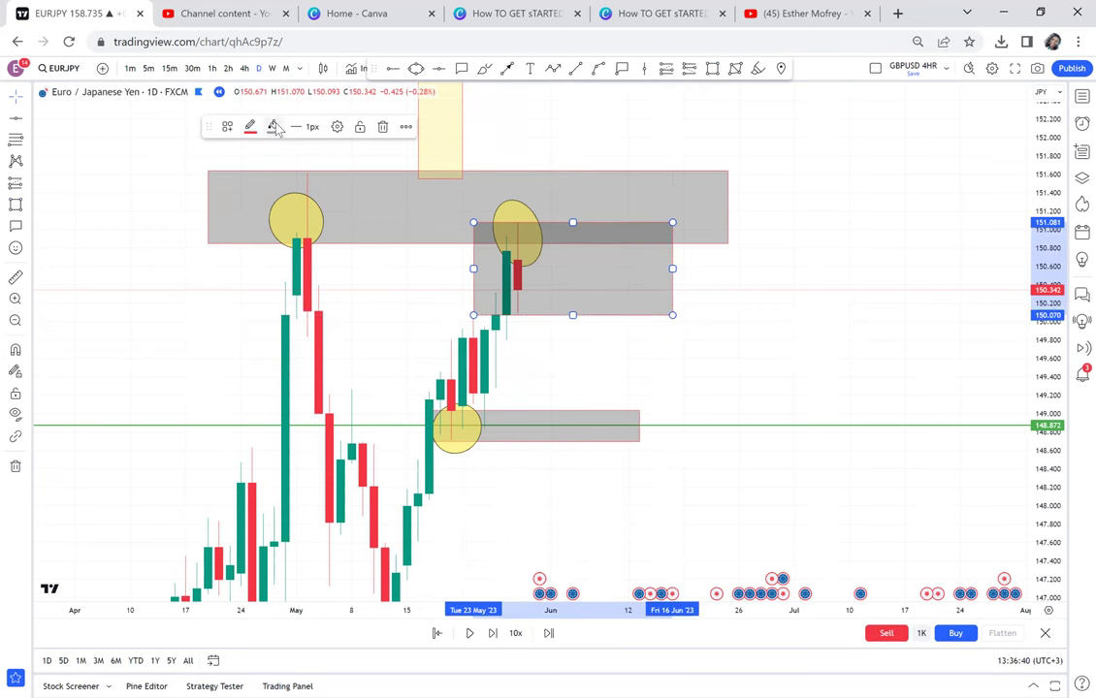
- Change the fill colour of the rectangle around the newest candle to green
left_click(274, 128)
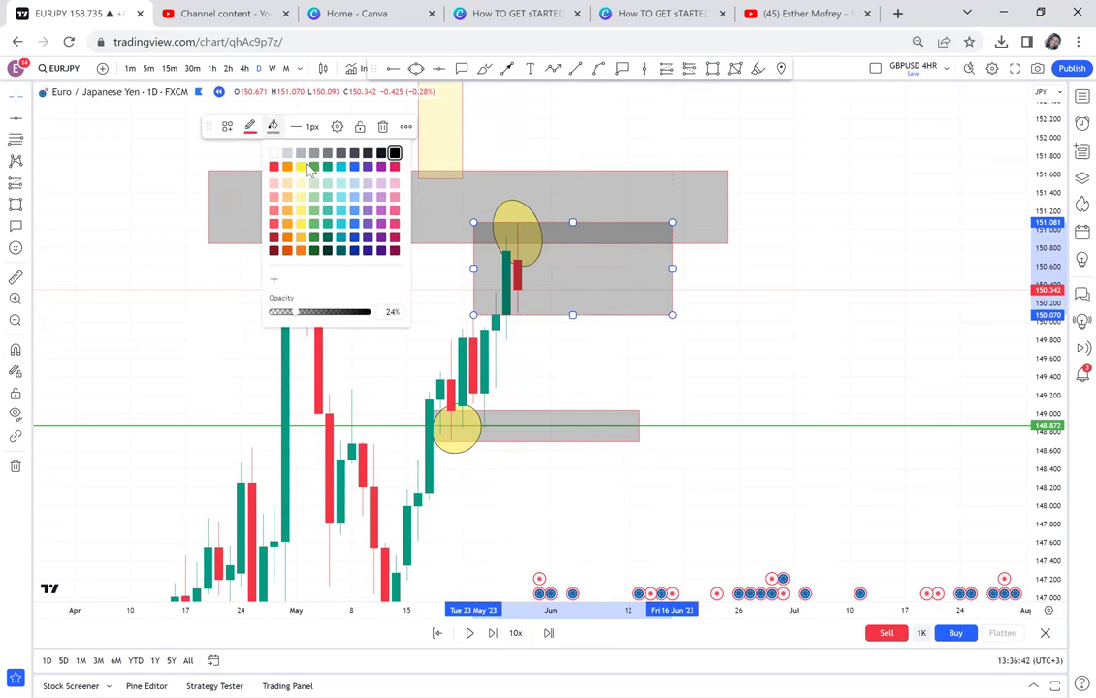
left_click(313, 168)
left_click(811, 313)
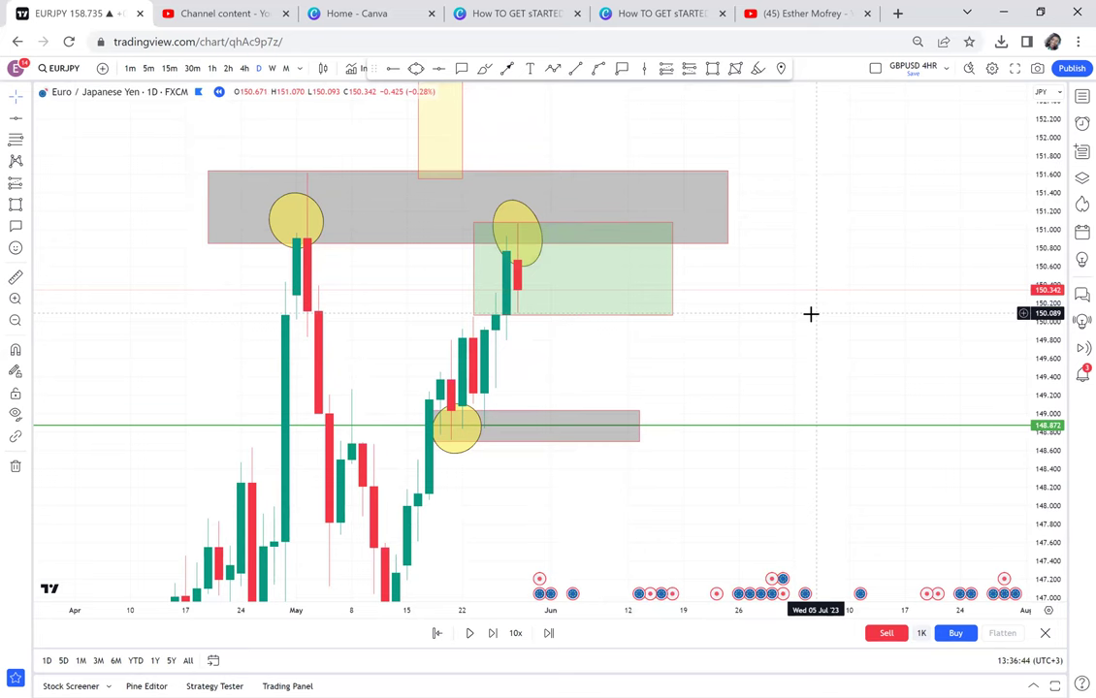
- Advance the replay by one daily candle and measure the distance from its close down to the green support line
scroll(811, 313, "up", 1)
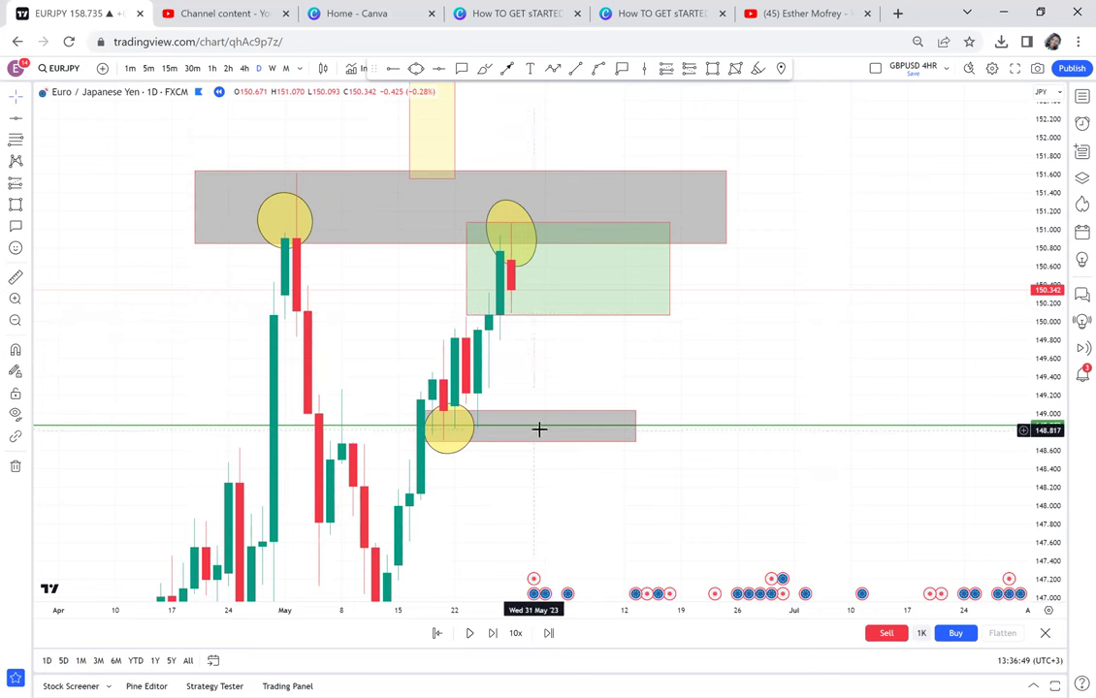
left_click(494, 636)
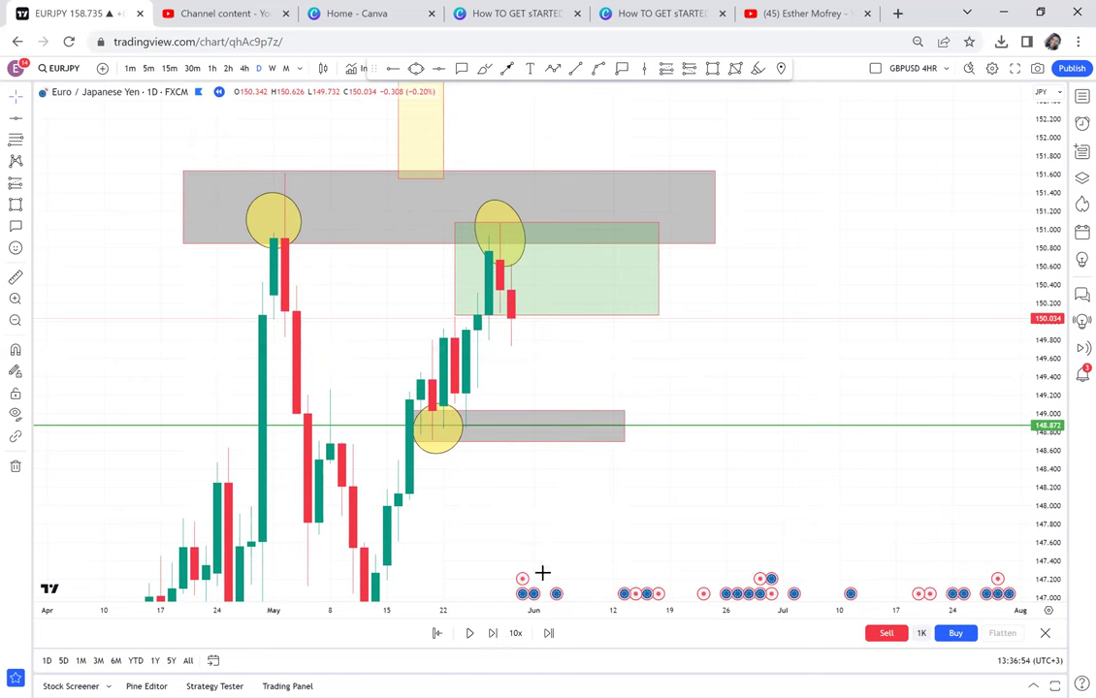
left_click(15, 278)
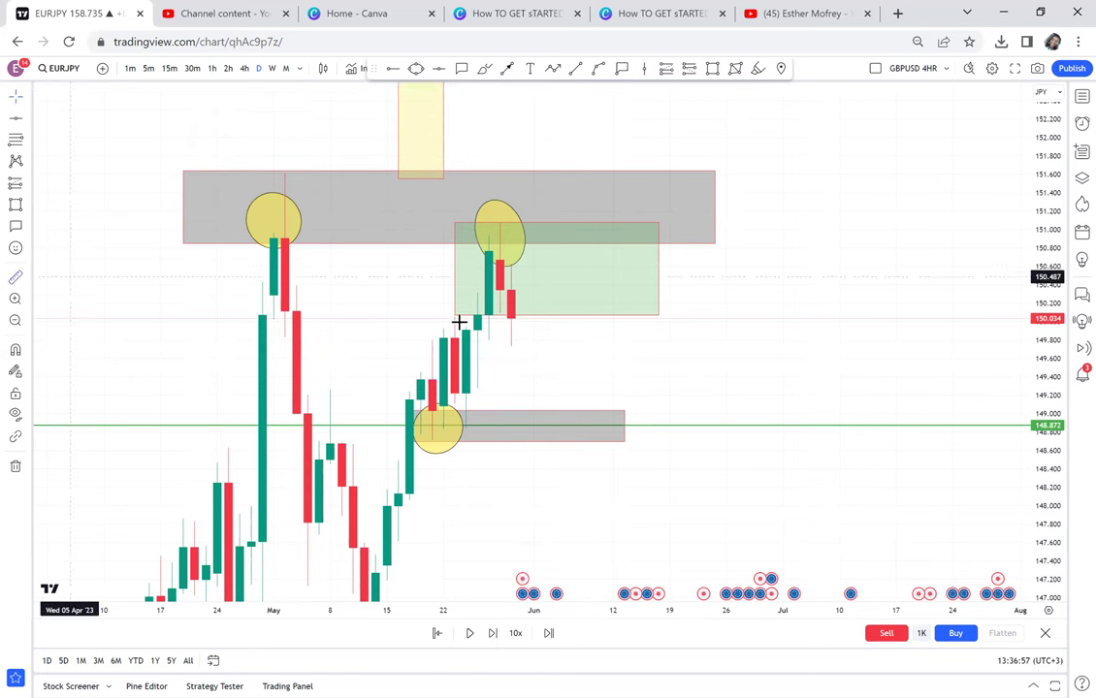
left_click(511, 317)
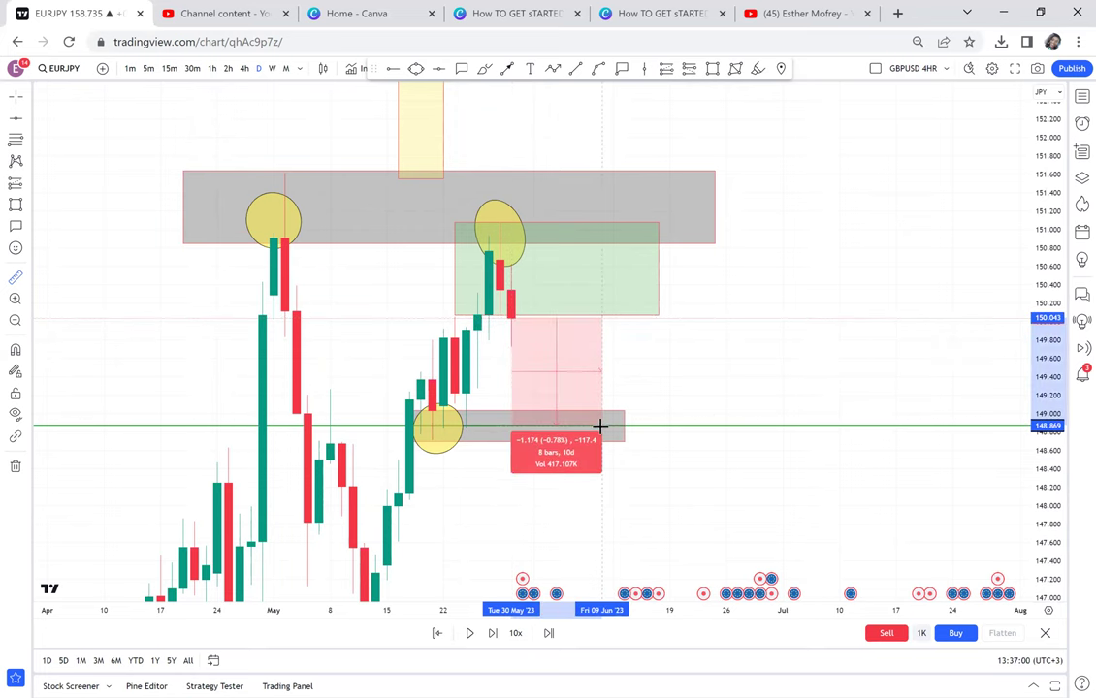
left_click(600, 426)
left_click_drag(718, 379, 839, 403)
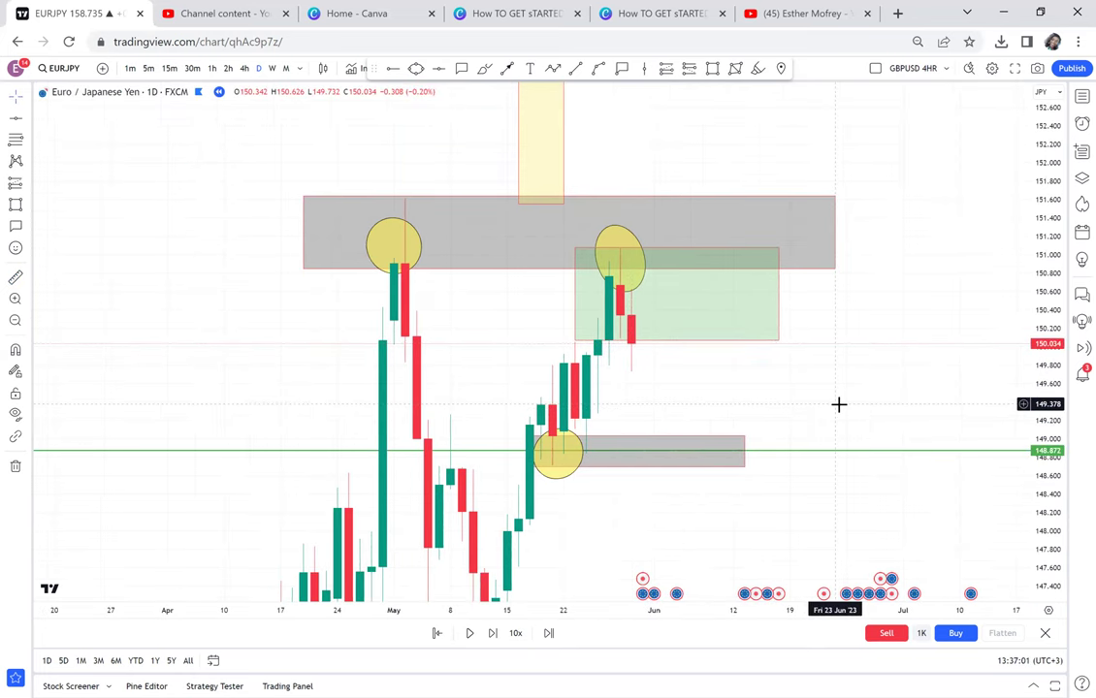
- Measure the depth from the top of the grey resistance zone down to the green support line
scroll(842, 403, "up", 1)
left_click_drag(1043, 246, 1046, 332)
left_click(16, 277)
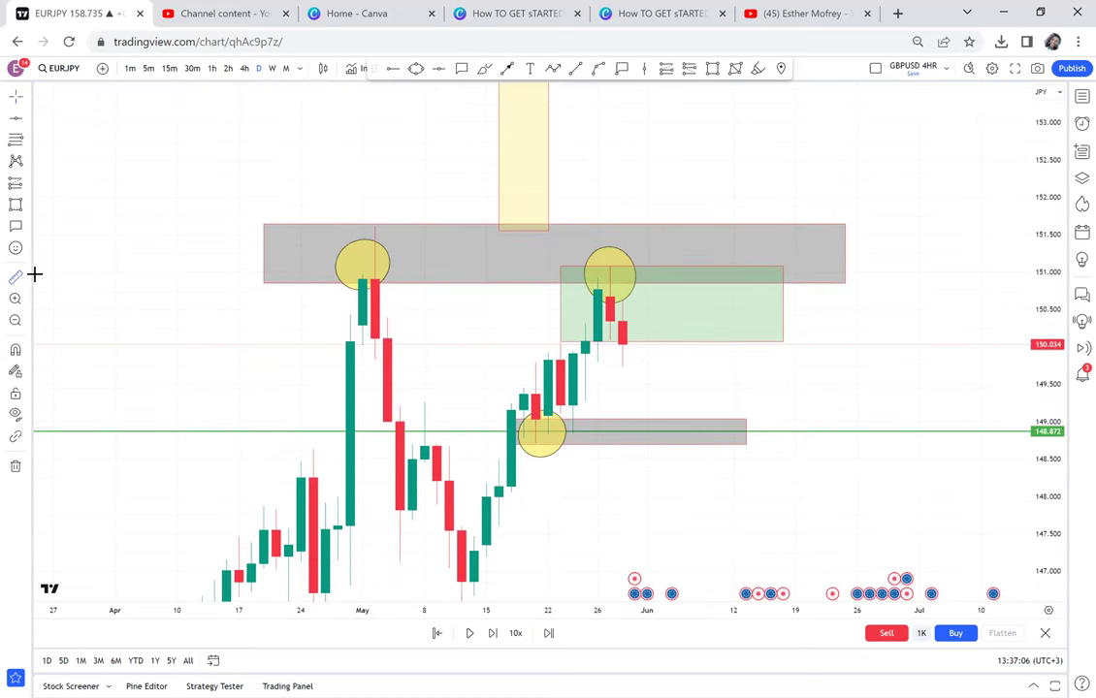
left_click(339, 227)
left_click(820, 429)
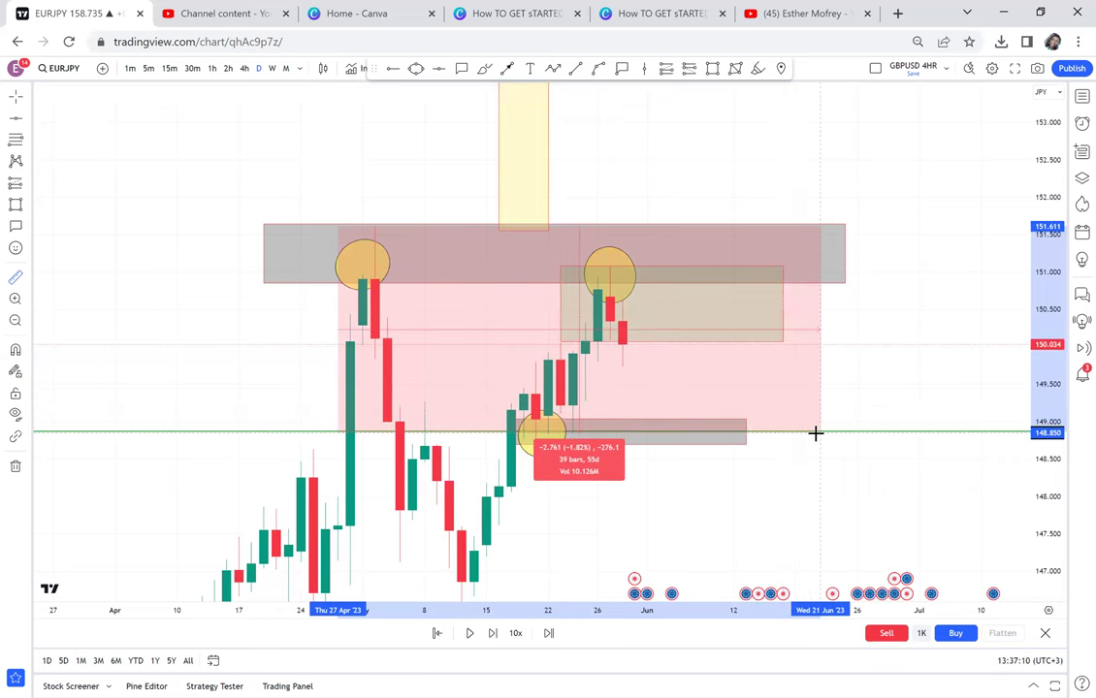
left_click(913, 318)
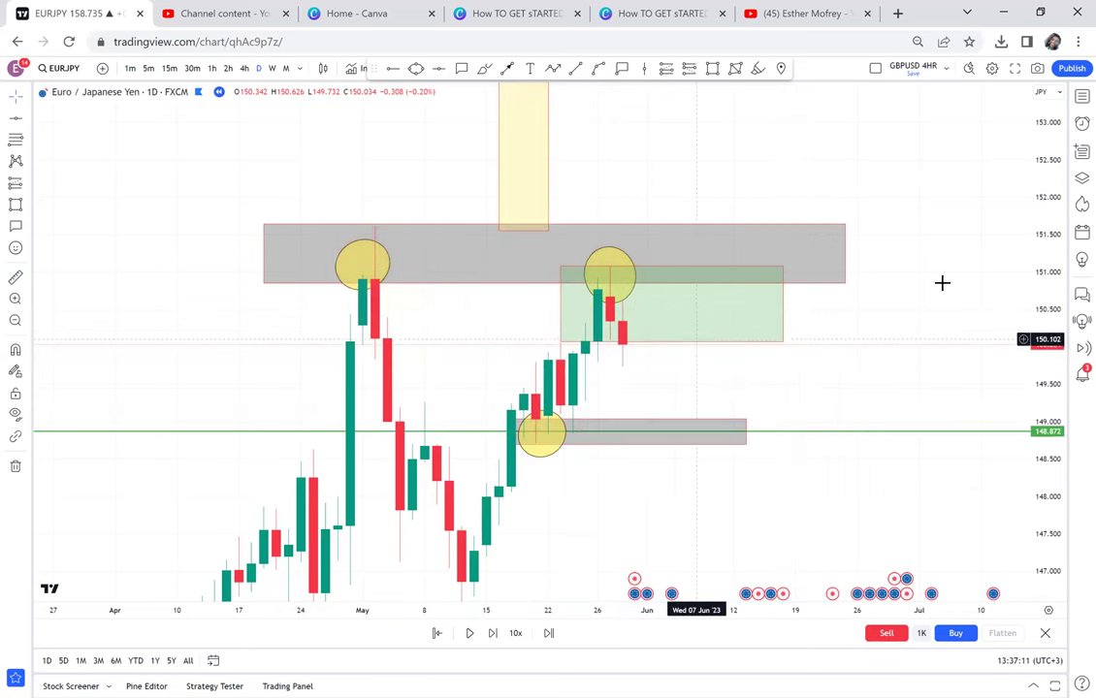
- Sketch a zigzag arrow from early June rising above the resistance zone, retesting its upper edge and climbing again to 153.441, and delete it
left_click_drag(942, 282, 881, 345)
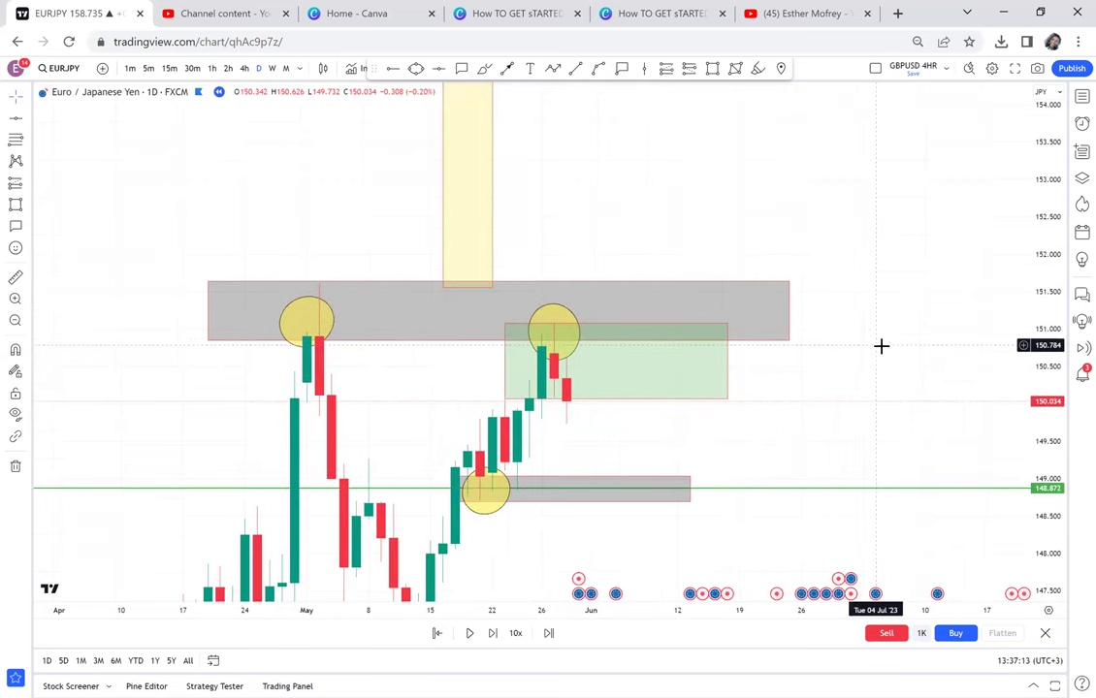
left_click(573, 72)
left_click(557, 73)
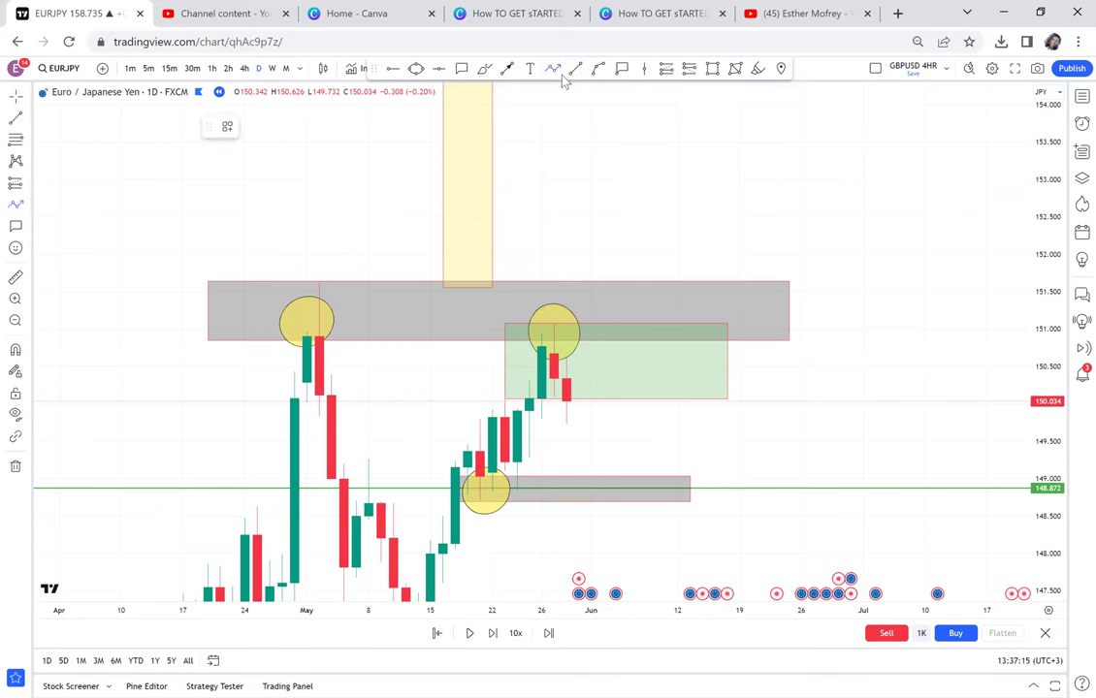
left_click(590, 398)
left_click(629, 252)
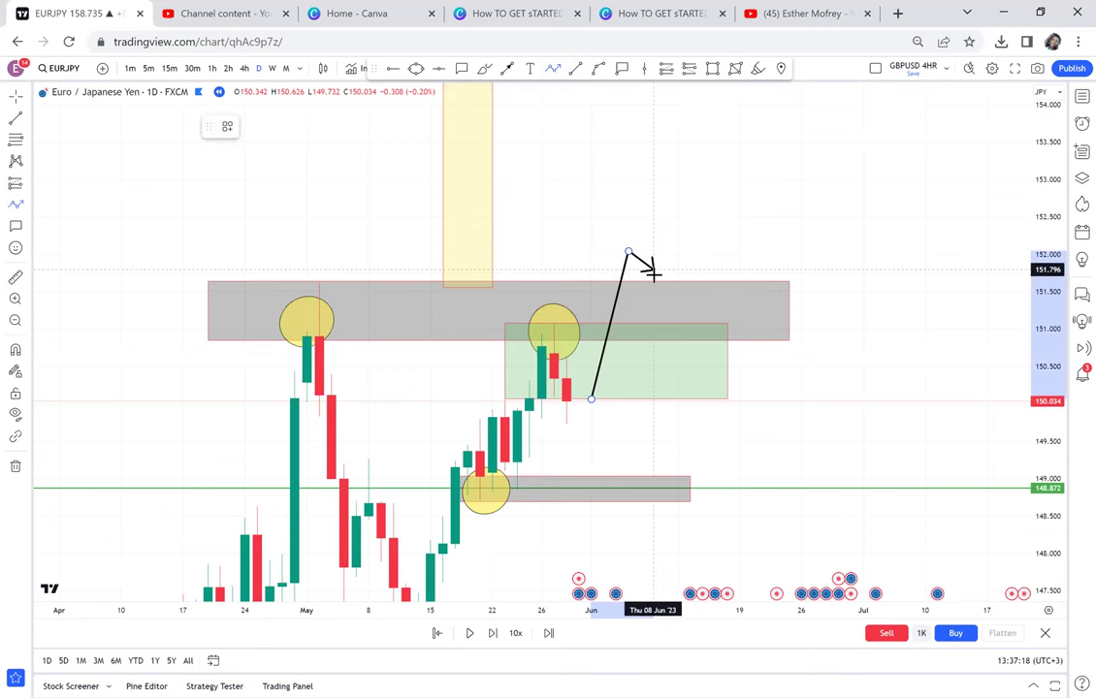
left_click(665, 281)
left_click(678, 149)
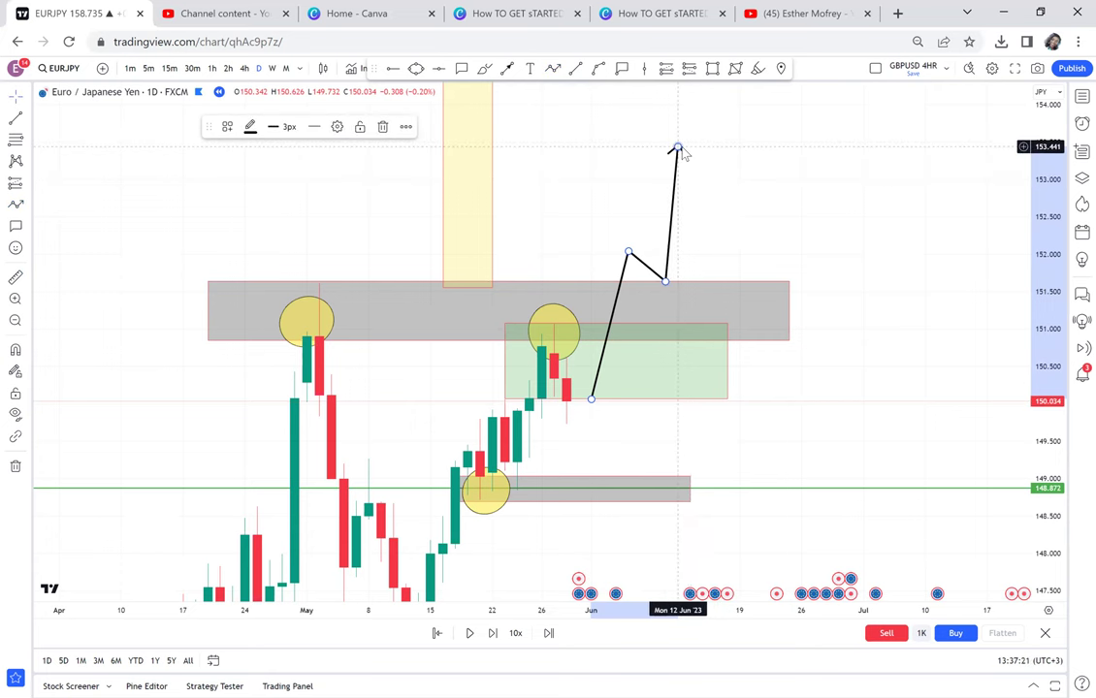
key("Delete")
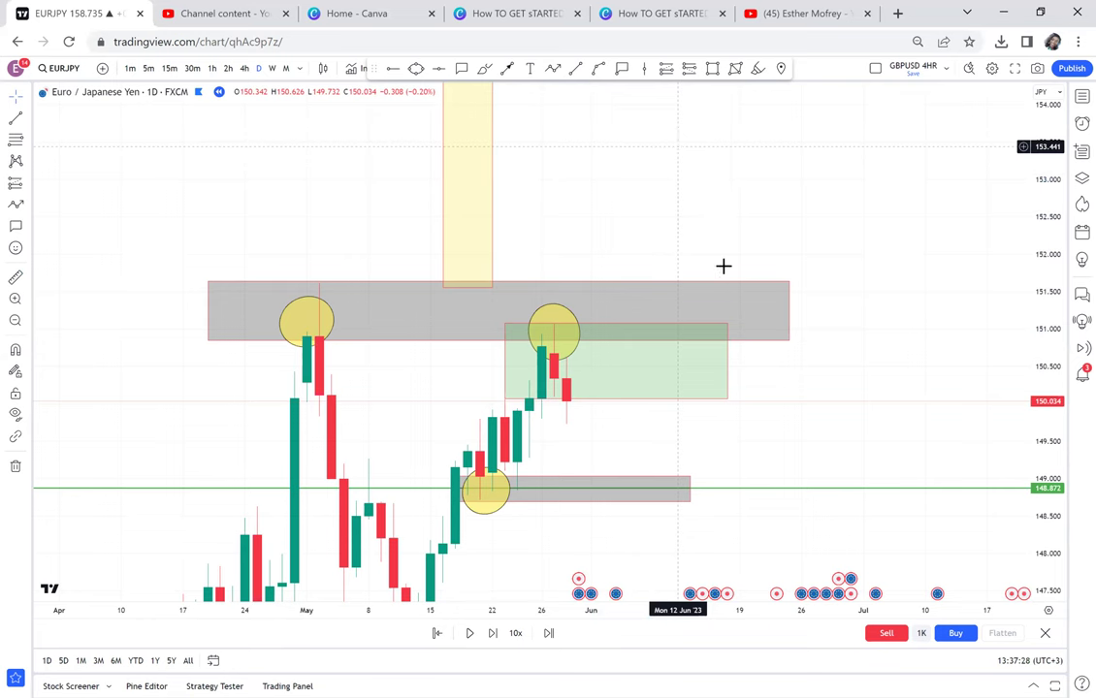
- Advance the replay by one daily candle and delete the green rectangle below the second peak
left_click_drag(800, 392, 768, 309)
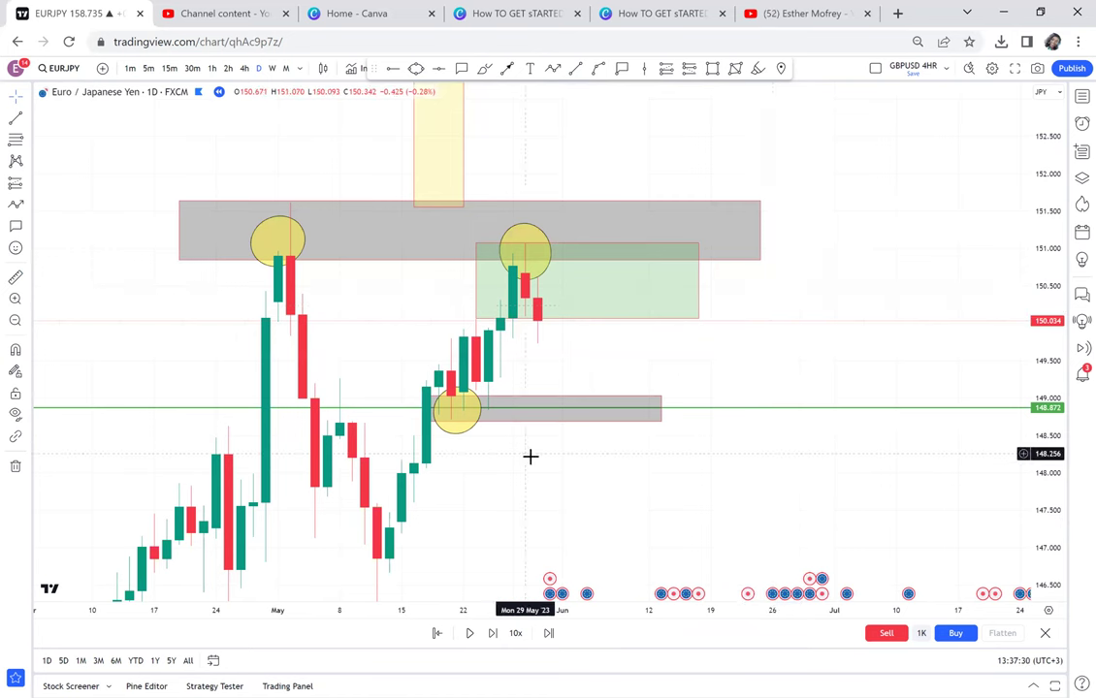
left_click(495, 637)
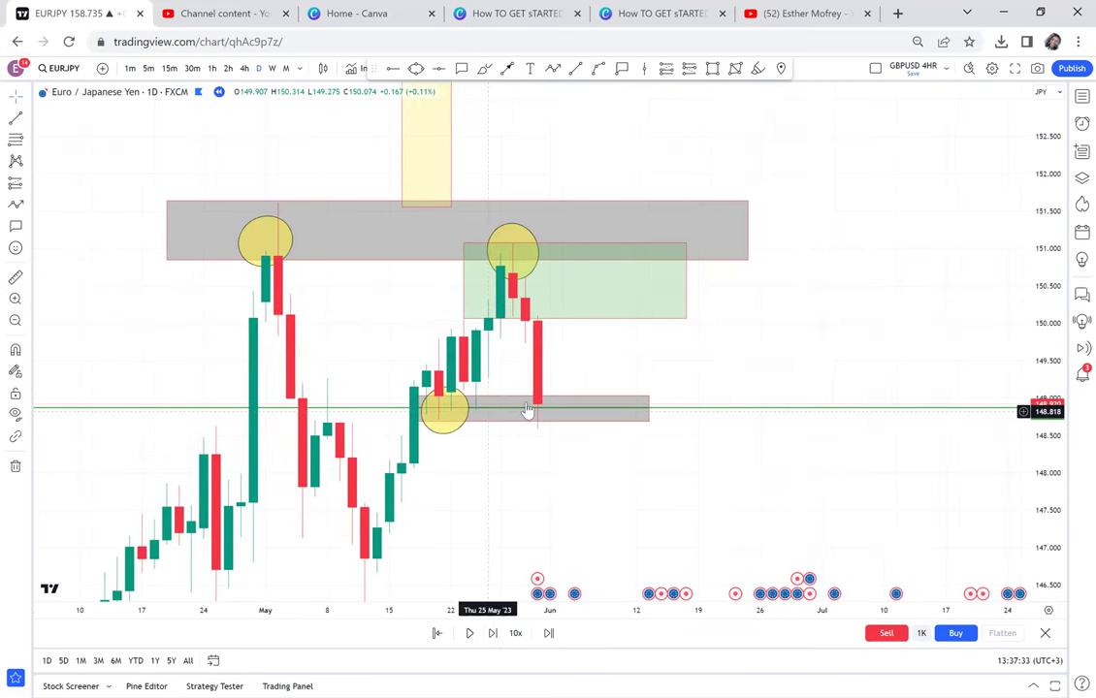
left_click_drag(667, 363, 721, 336)
scroll(720, 336, "up", 2)
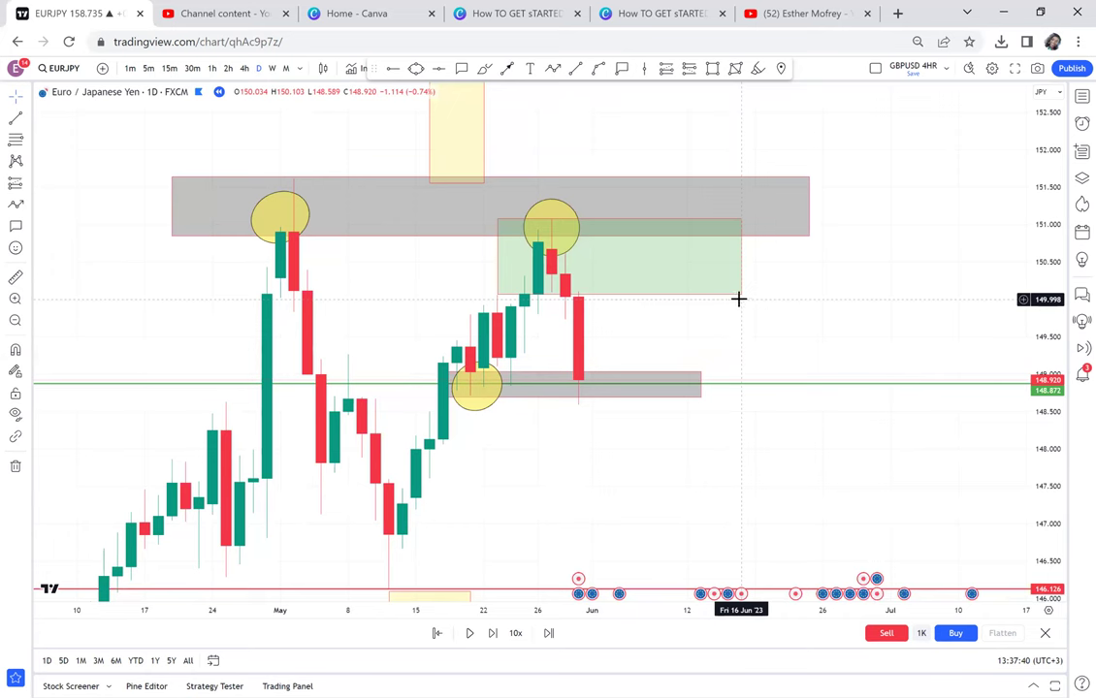
left_click(737, 292)
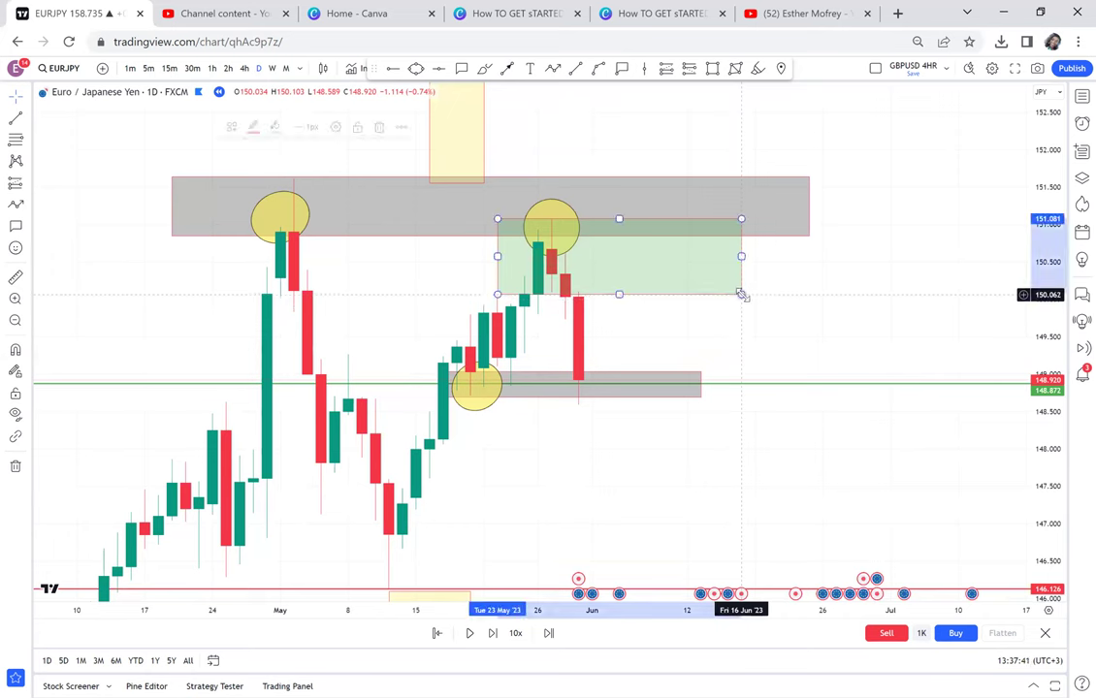
key("Delete")
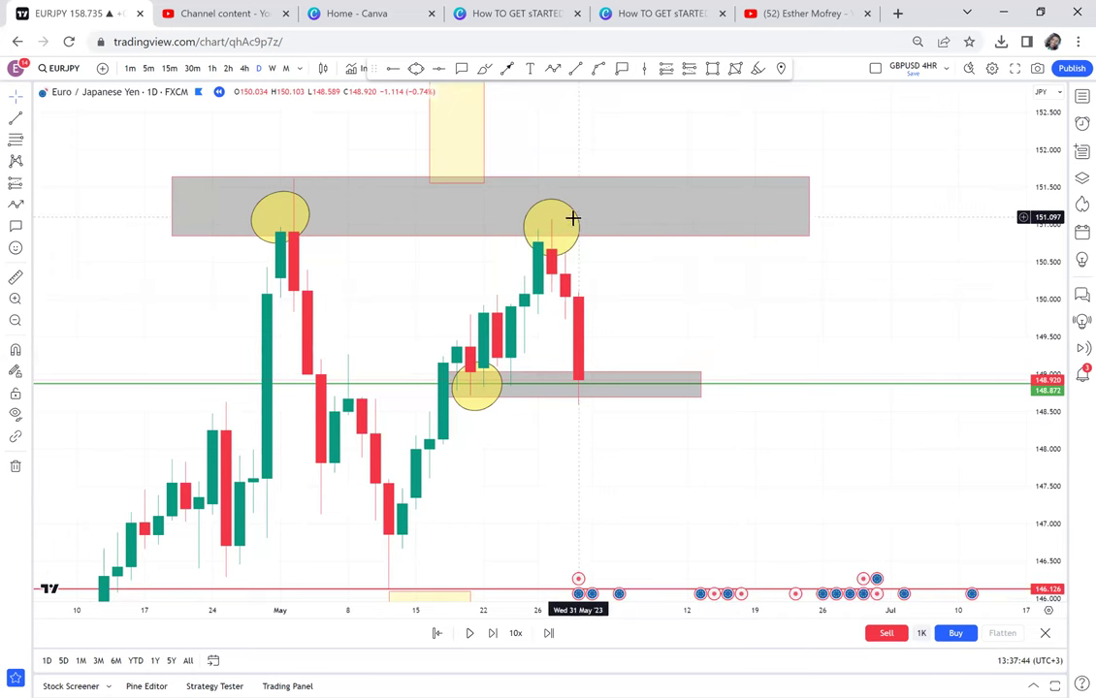
- Move the circle from the late-May high to the newest candle's low, and add a horizontal line at 151.057
left_click_drag(766, 370, 773, 478)
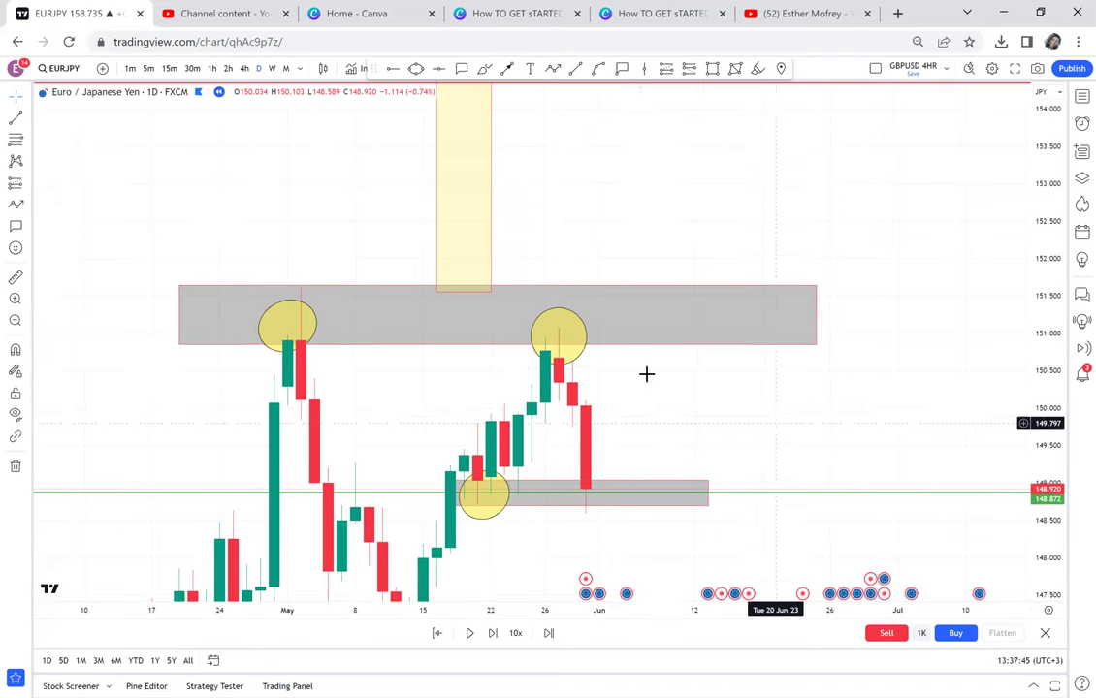
left_click_drag(592, 362, 598, 497)
left_click(572, 333)
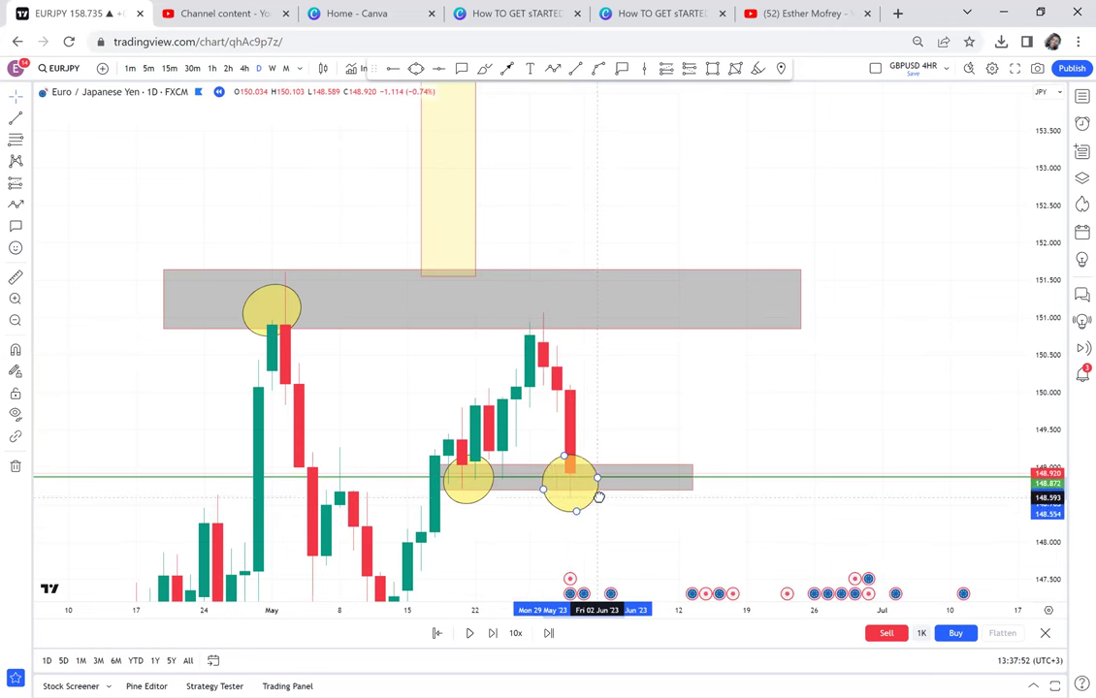
left_click(675, 385)
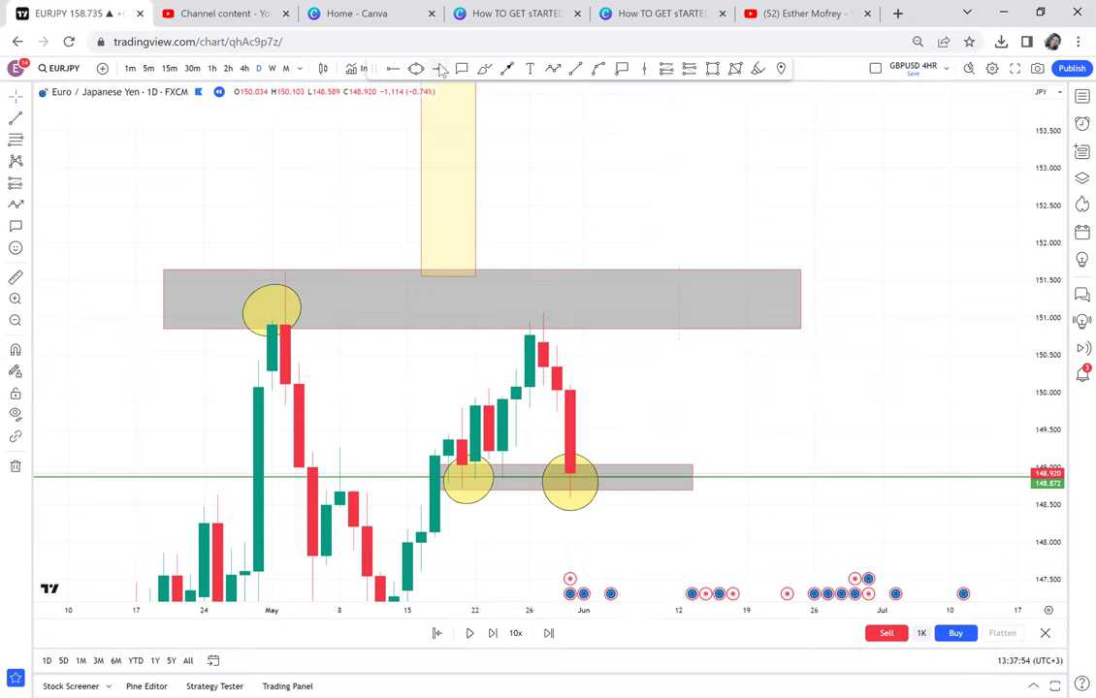
left_click(501, 313)
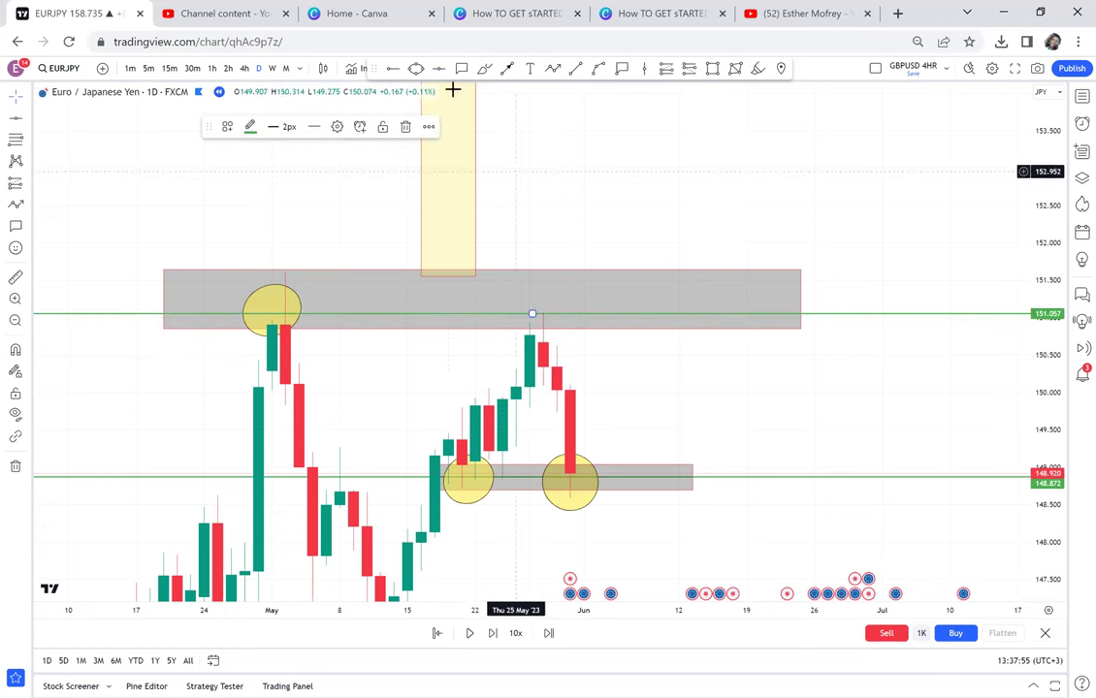
- Draw a rectangle from 17 May to 8 June spanning 148.745 to 151.049, and move it up to stand on the 151.057 line
left_click(712, 70)
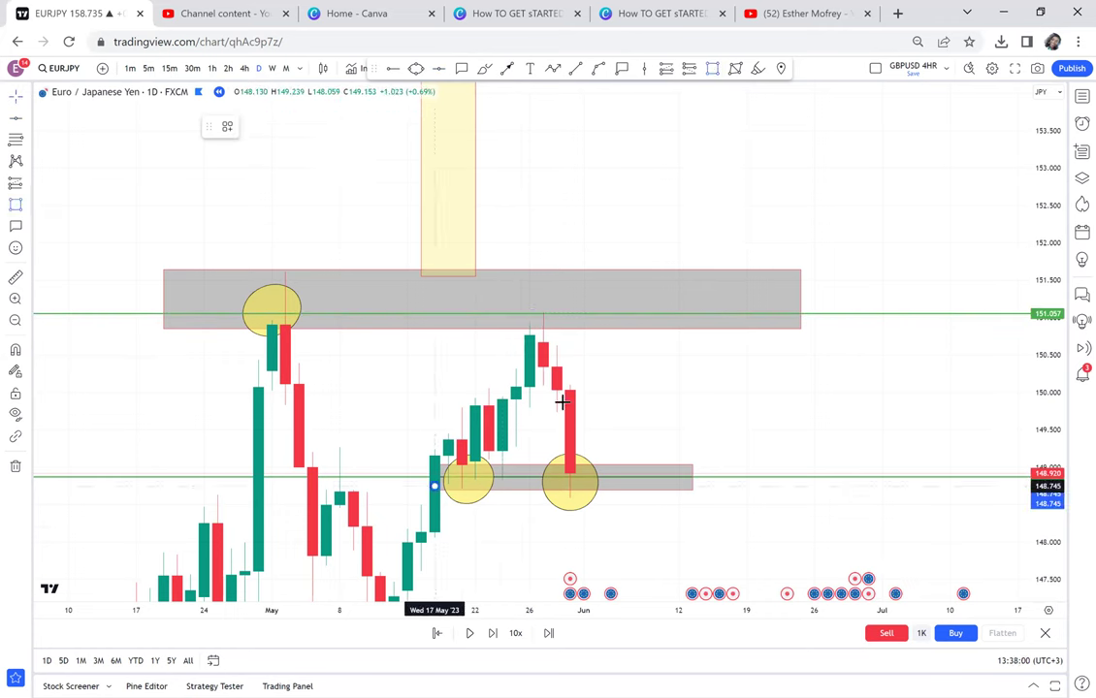
mouse_move(435, 485)
left_mouse_down()
mouse_move(651, 306)
mouse_move(655, 315)
left_mouse_up()
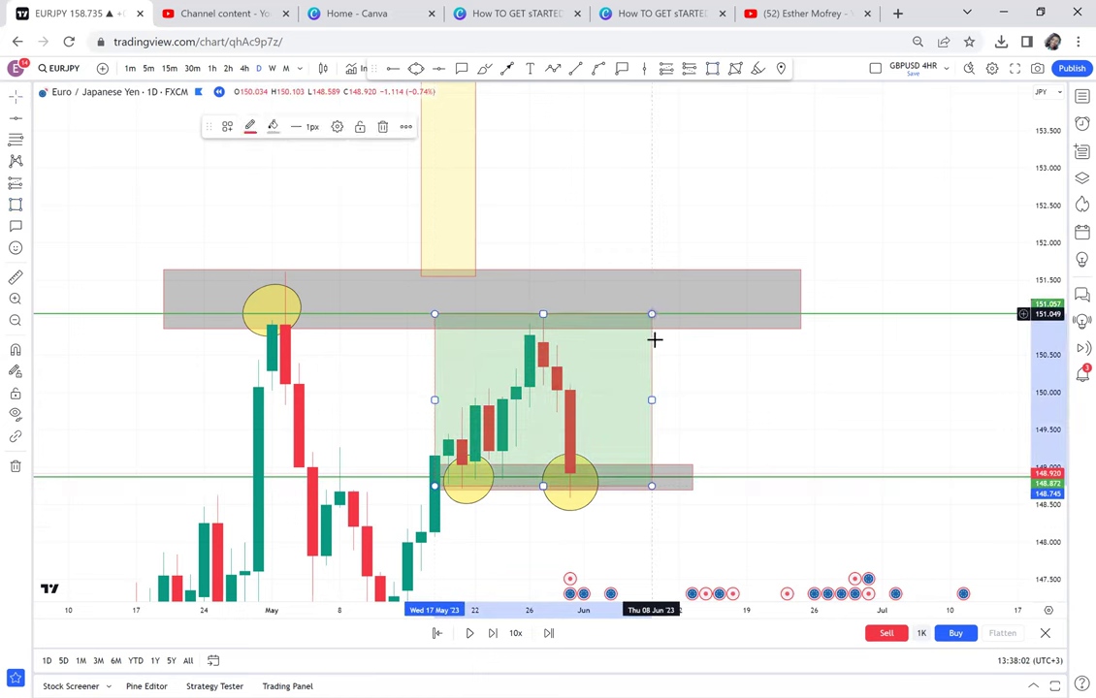
left_click_drag(651, 361, 707, 188)
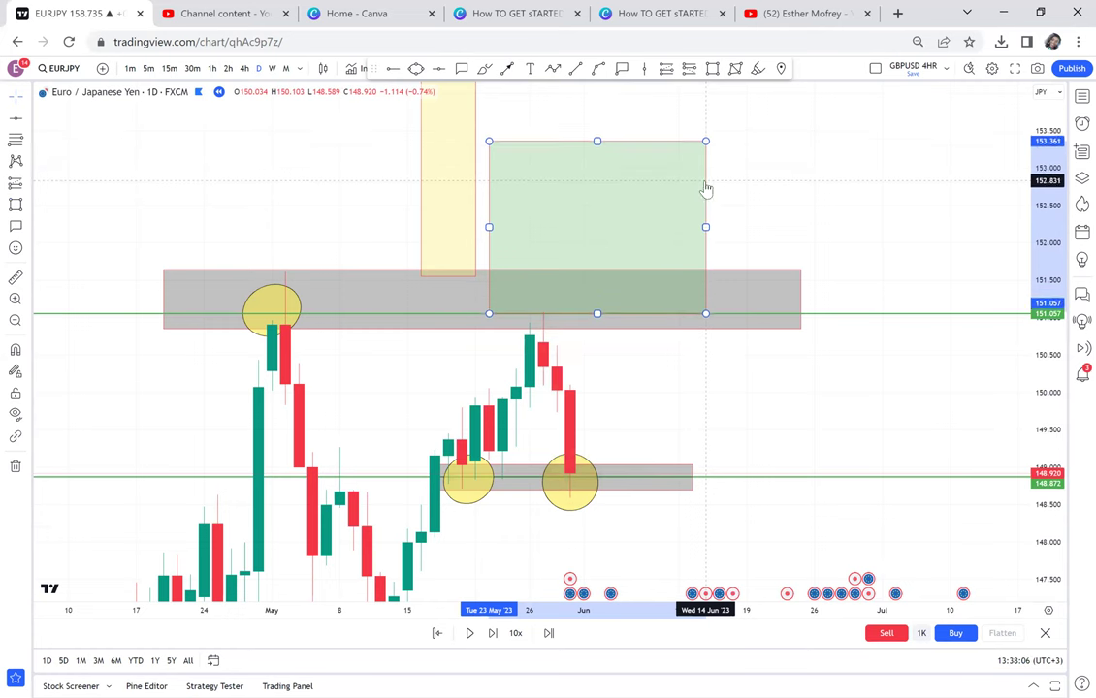
- Draw a horizontal ray at 151.611 starting on 21 April and set its thickness to 4px
left_click(393, 67)
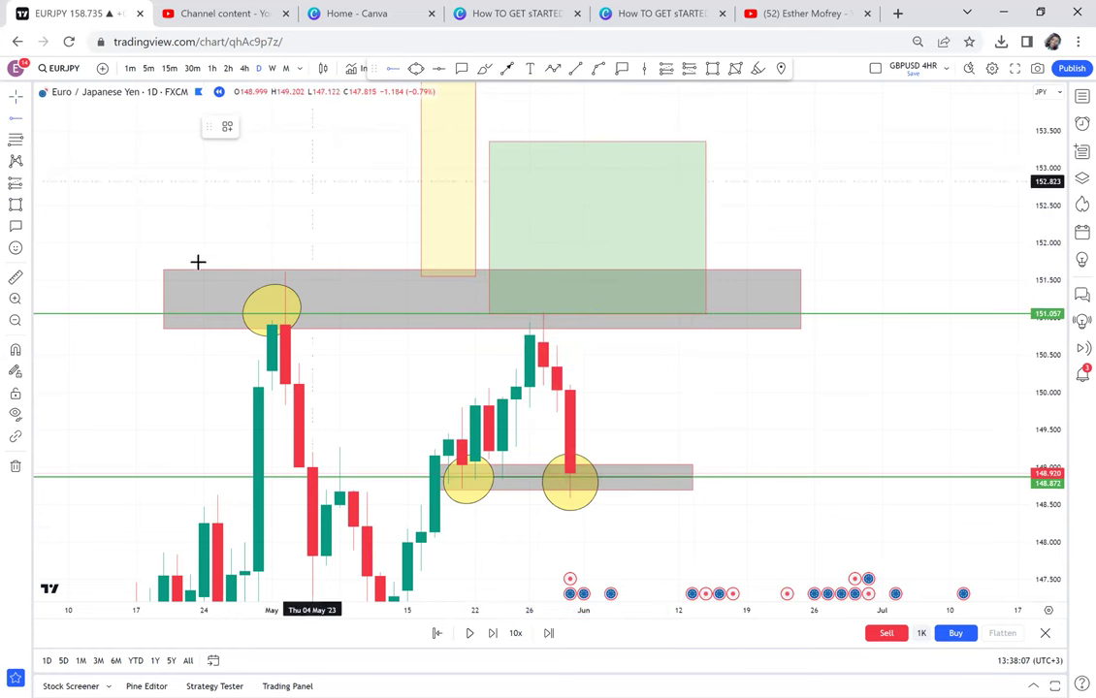
left_click(191, 271)
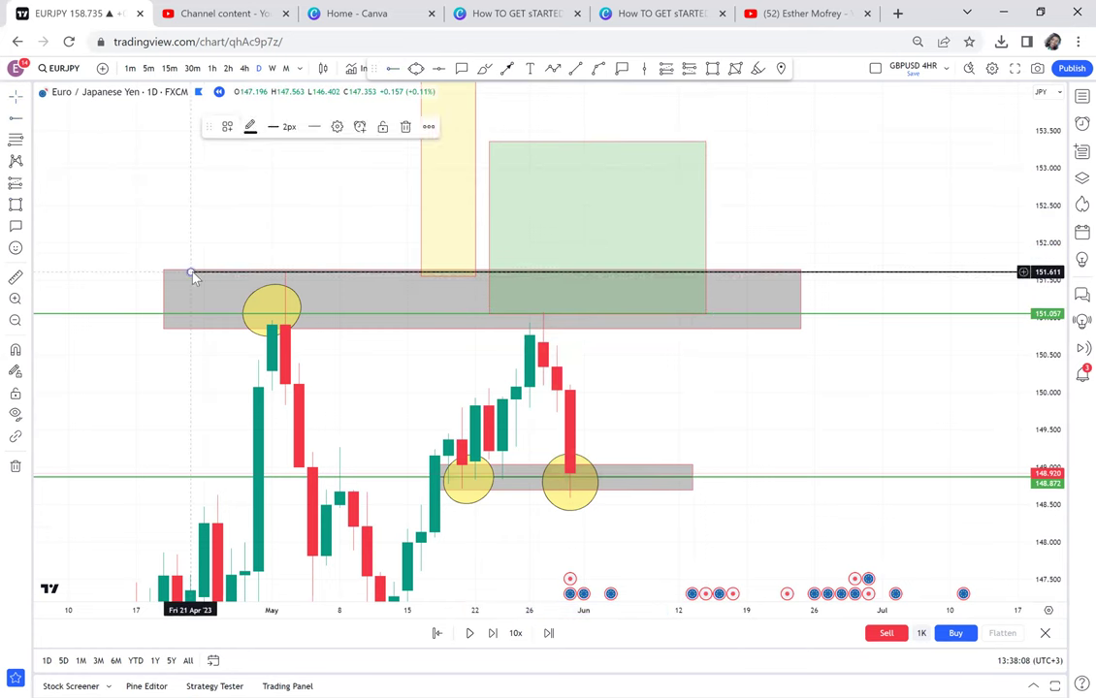
left_click(285, 128)
left_click(292, 211)
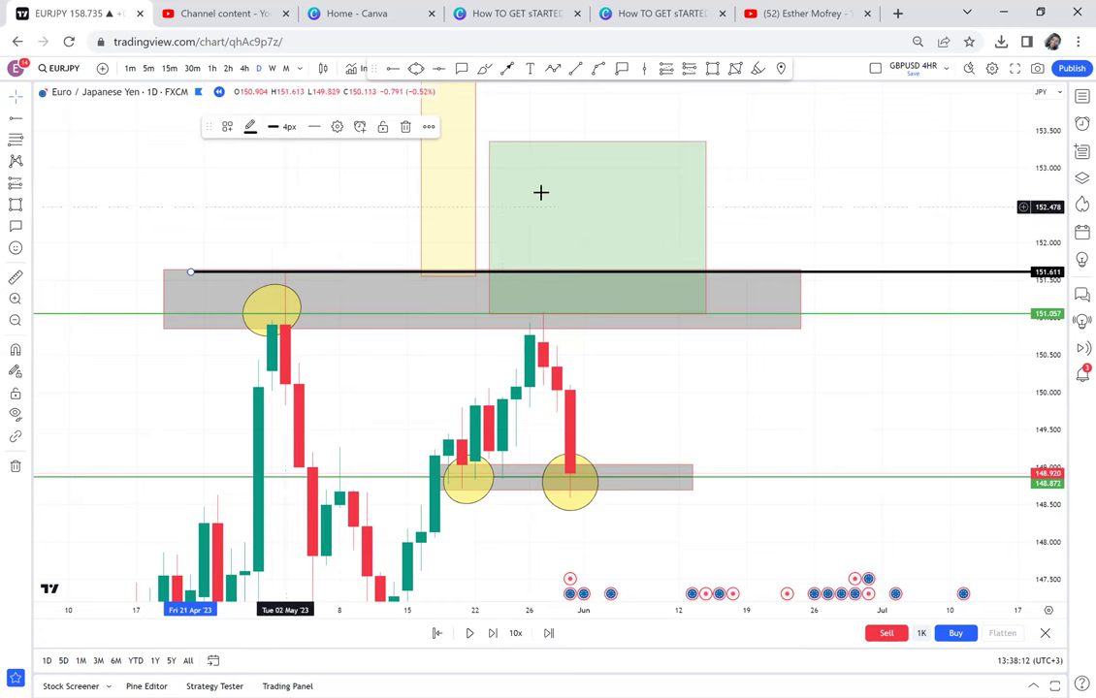
- Measure the handle's depth from the lower edge of the support zone on 18 May up to the 151.057 line
left_click_drag(773, 186, 796, 298)
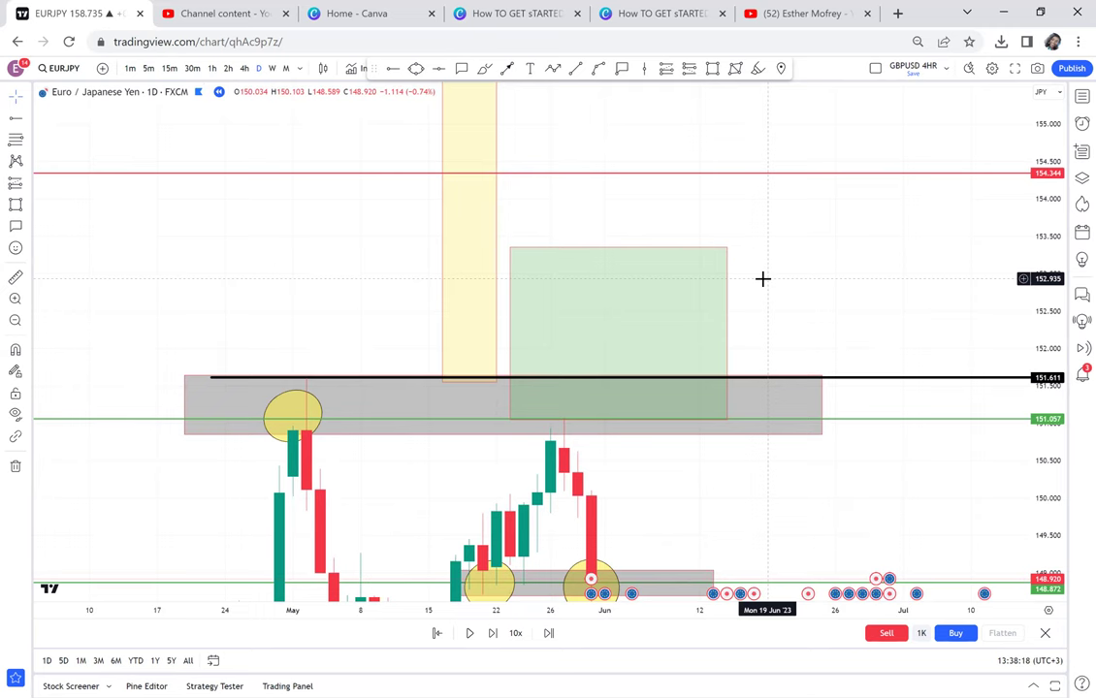
left_click_drag(762, 279, 704, 193)
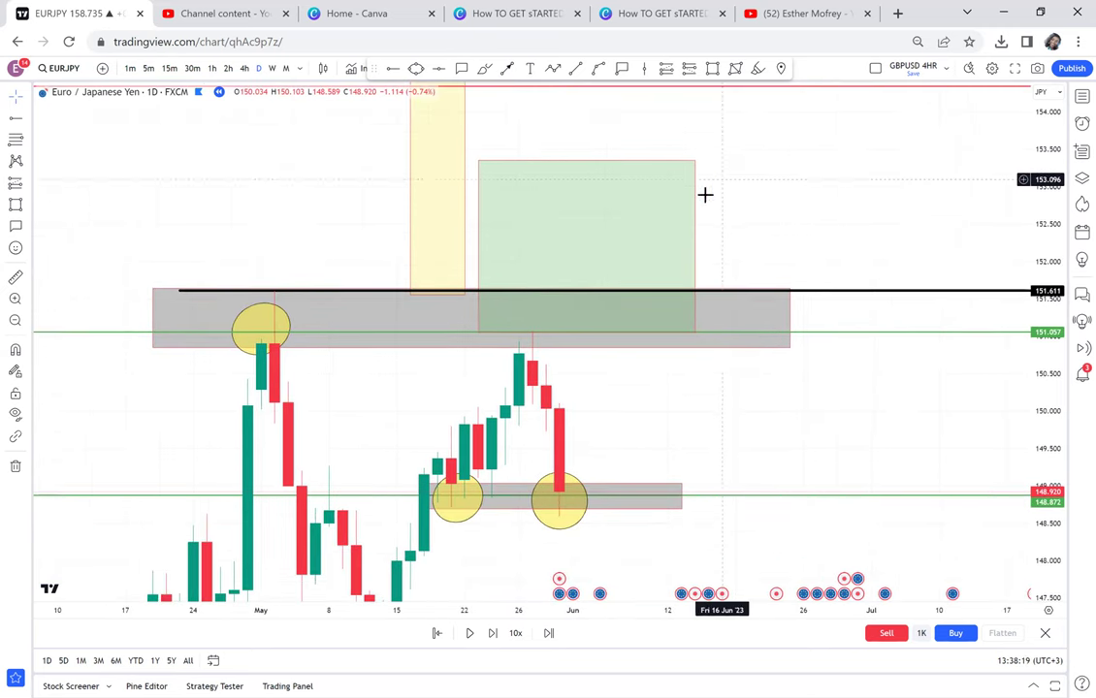
left_click(14, 276)
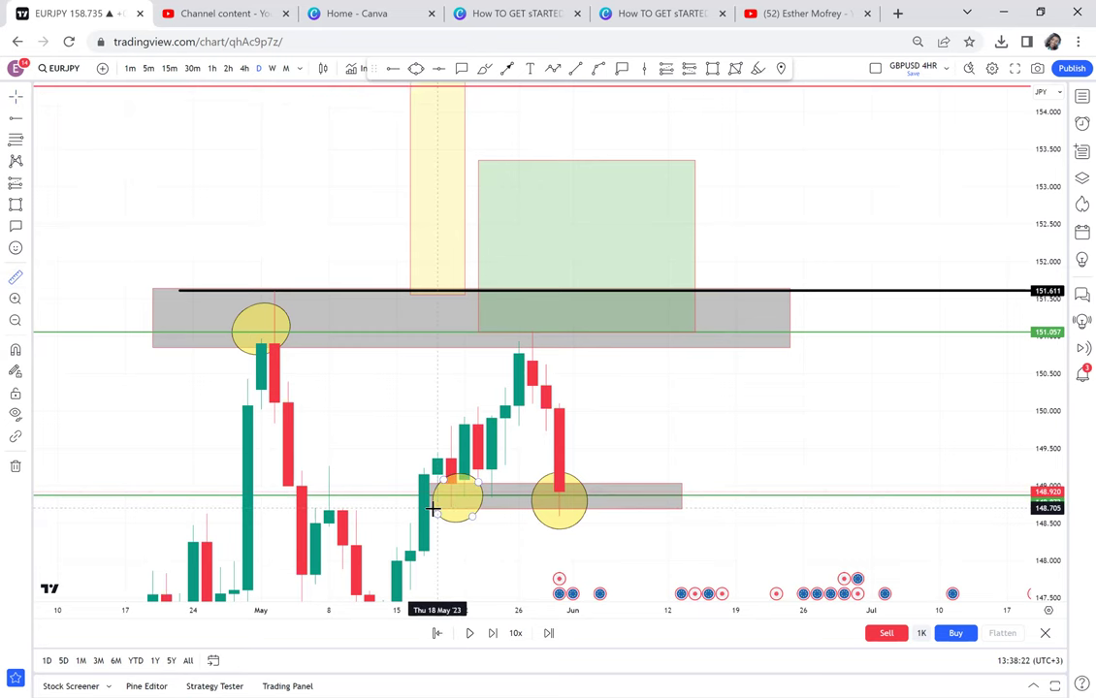
double_click(442, 481)
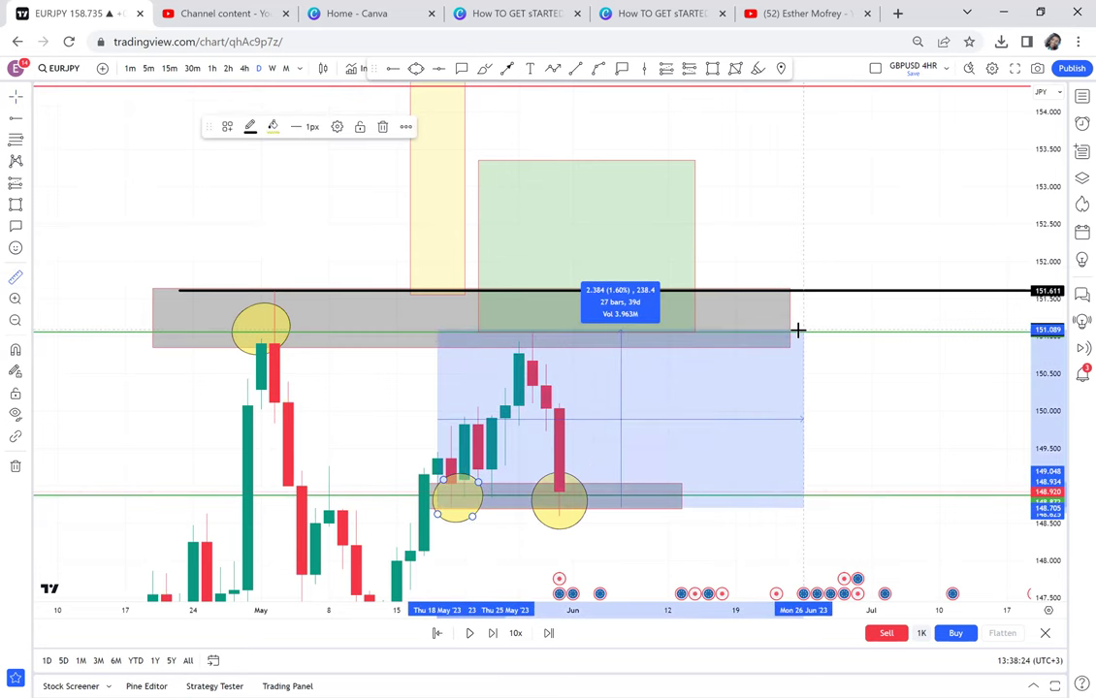
left_click(801, 332)
- Place a horizontal ray at 149.933 starting on 23 May, near the midpoint of the handle's depth
left_click(392, 70)
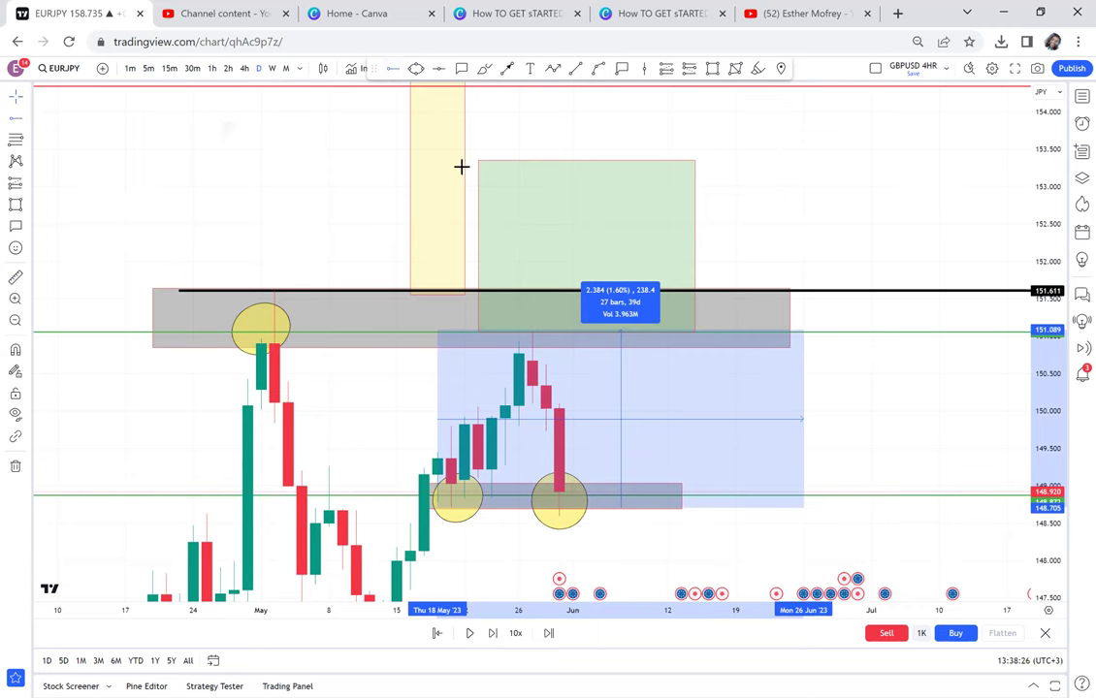
key("alt+j")
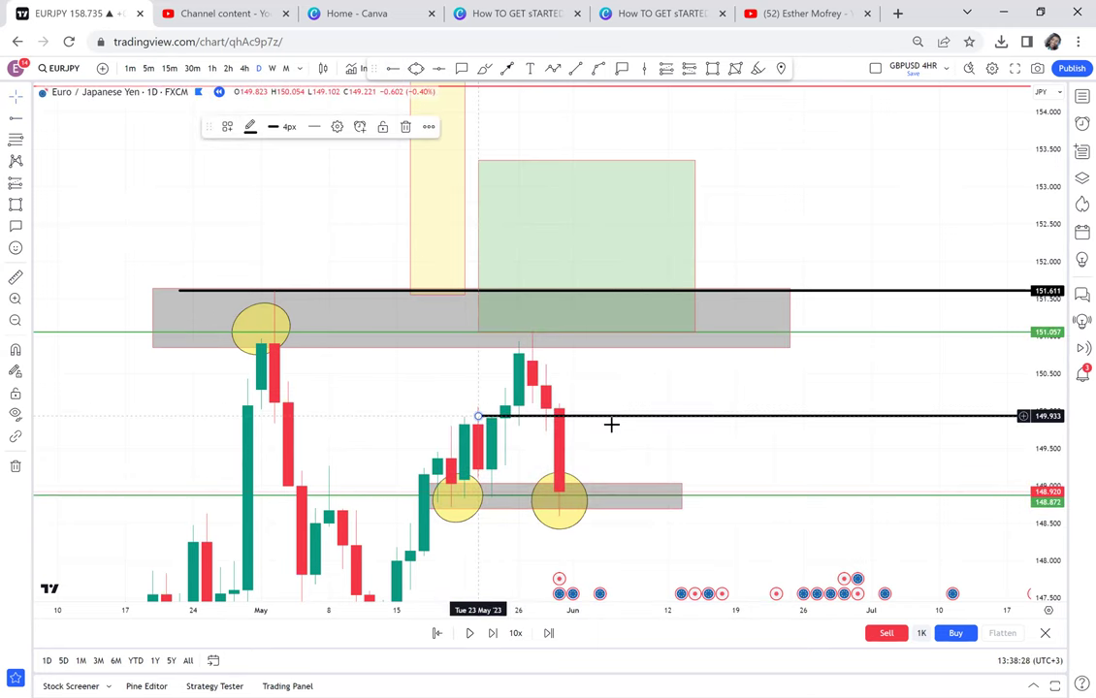
left_click_drag(629, 444, 630, 331)
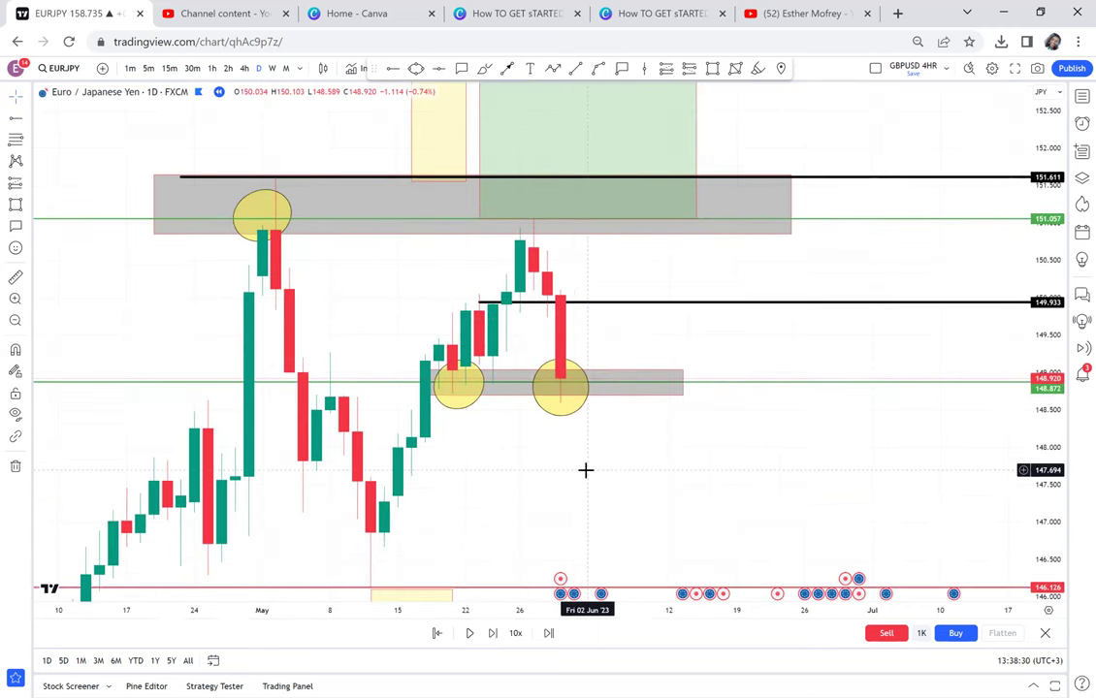
- Advance the replay one daily candle at a time until the 12 June candle is plotted
left_click_drag(656, 434, 643, 465)
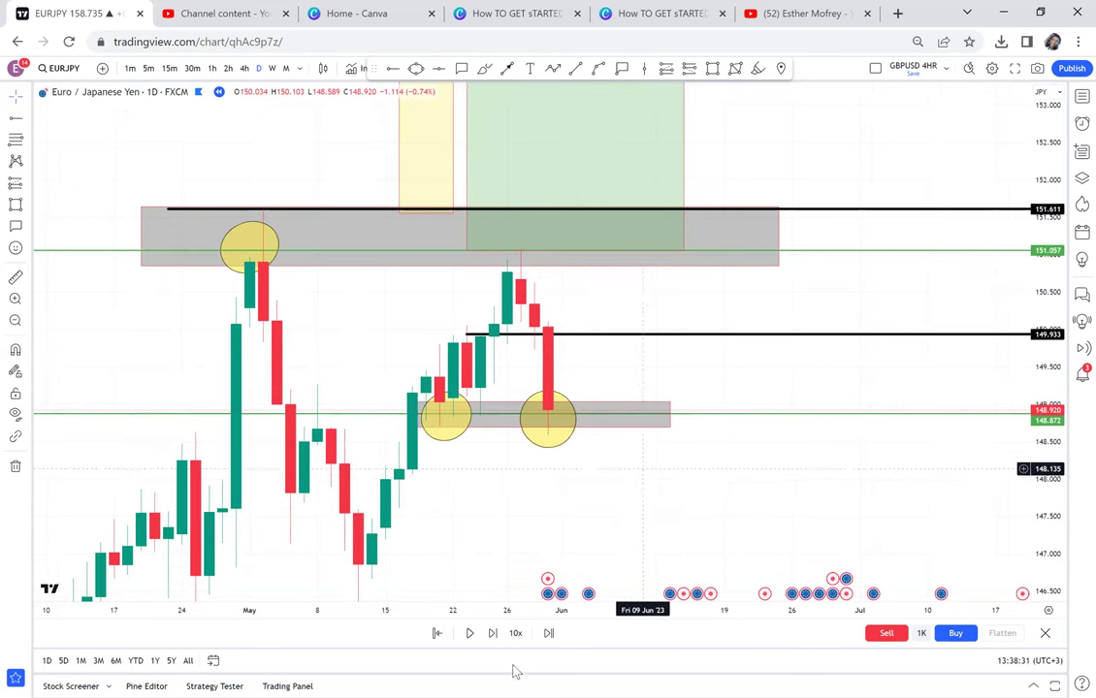
left_click(493, 634)
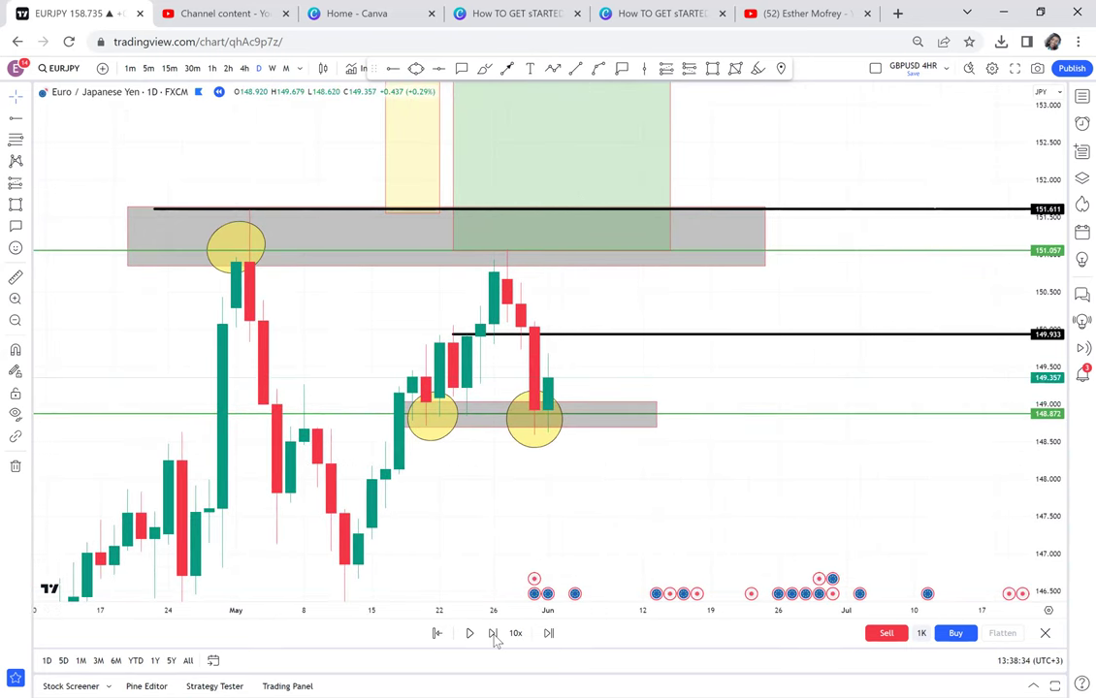
left_click(493, 634)
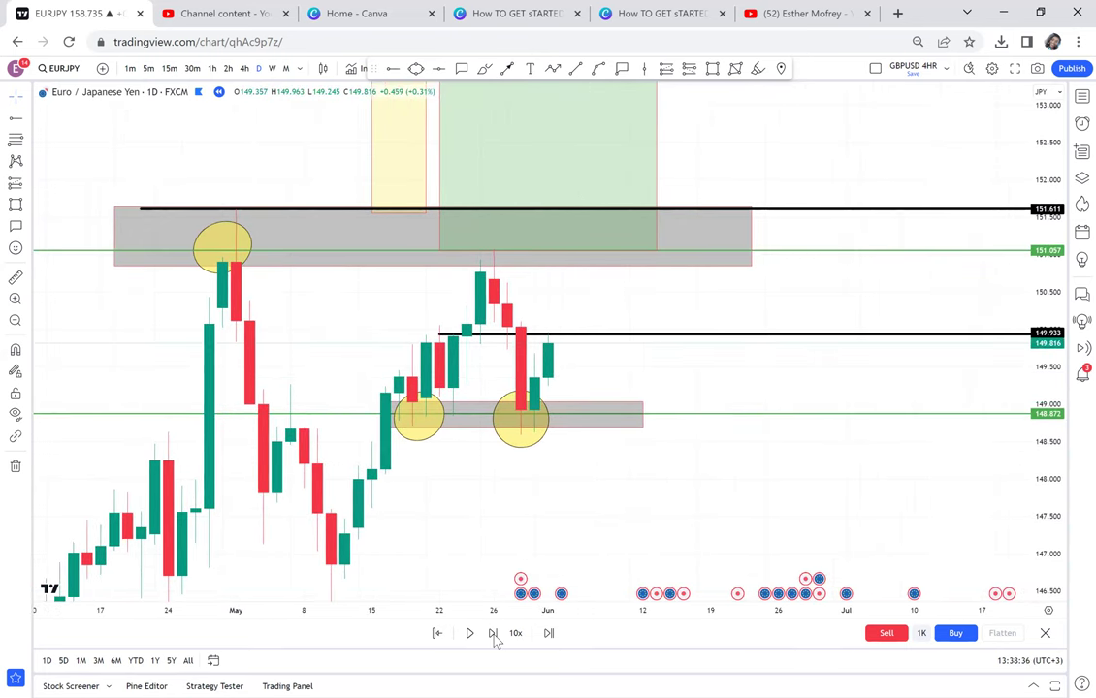
left_click(492, 634)
left_click(492, 634)
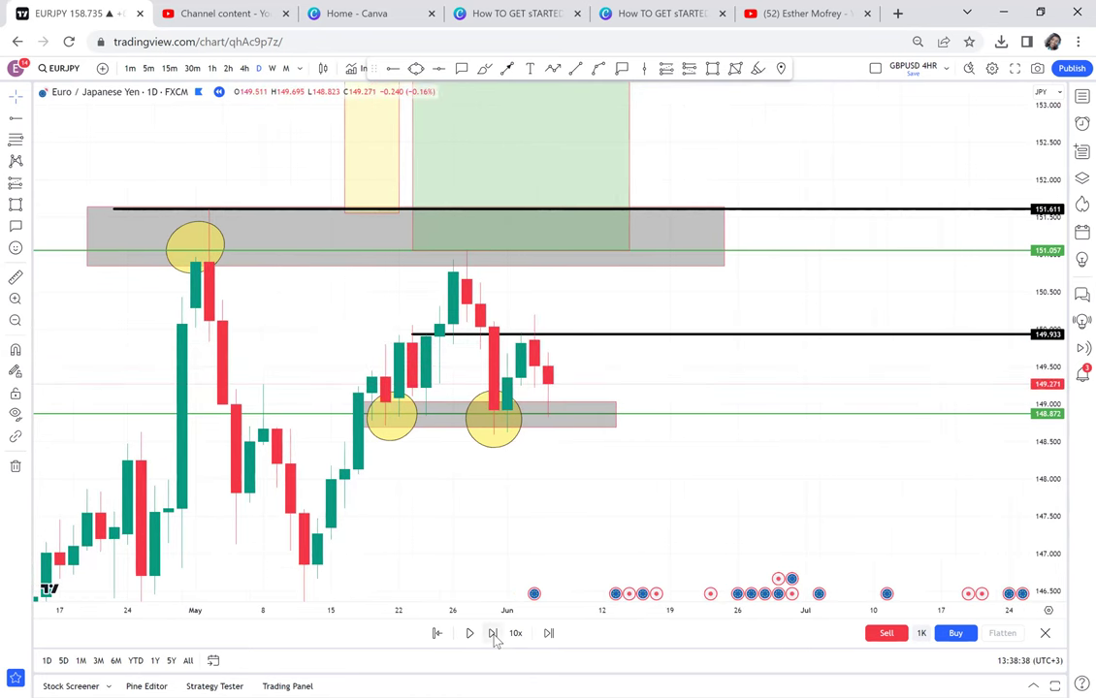
left_click(493, 635)
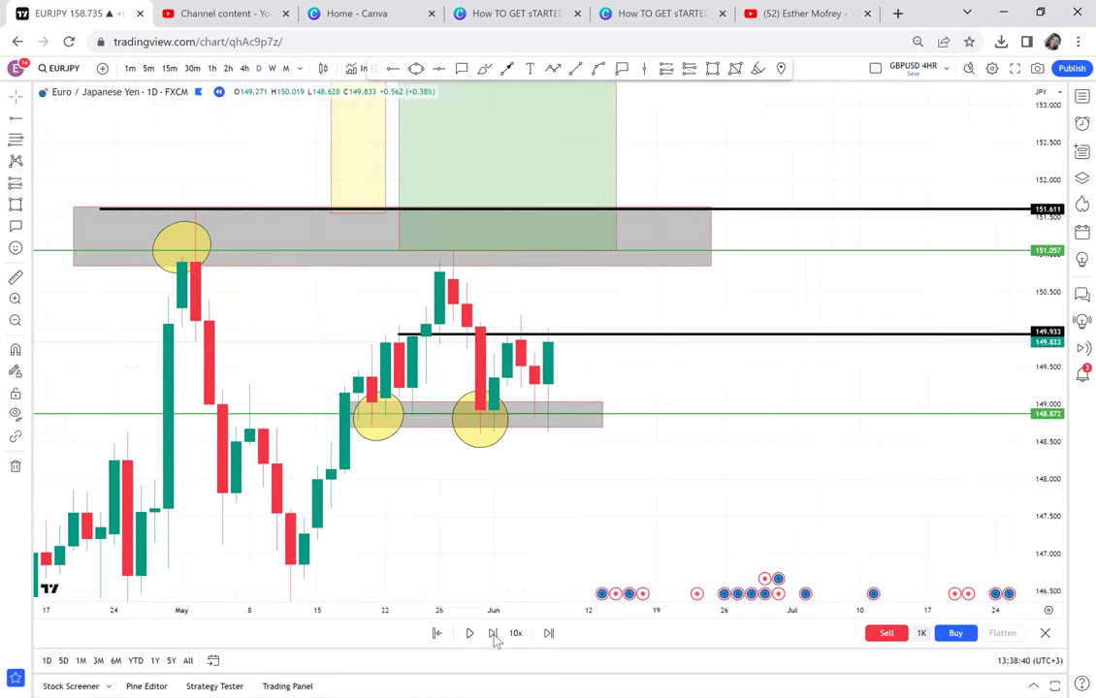
left_click(494, 636)
left_click(492, 635)
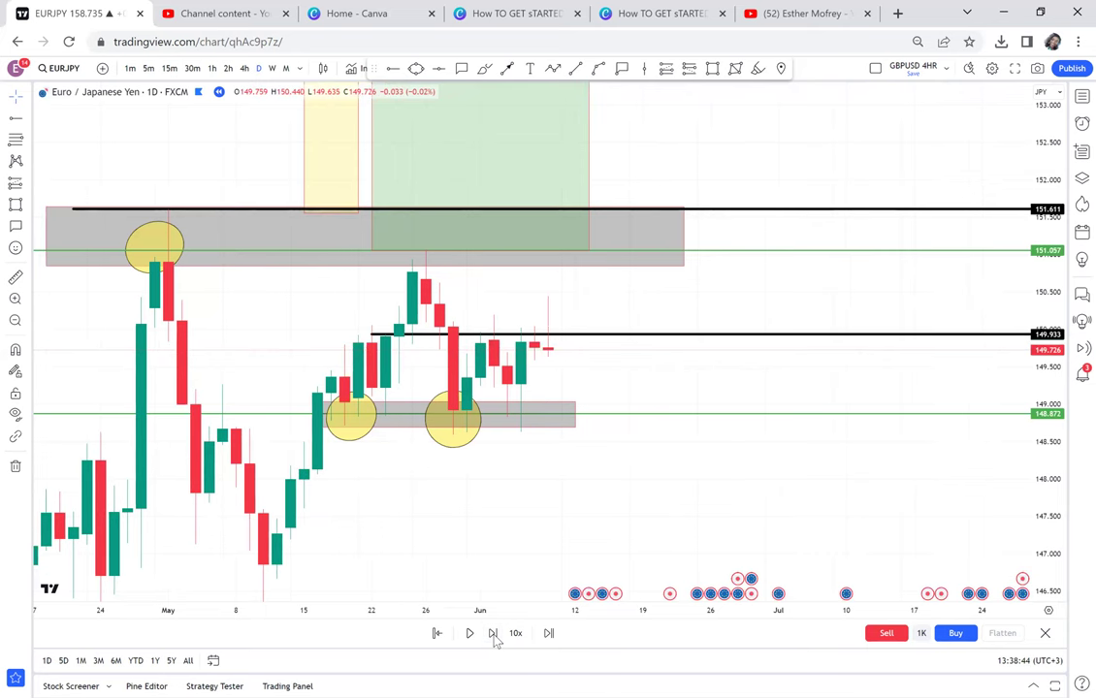
left_click(493, 634)
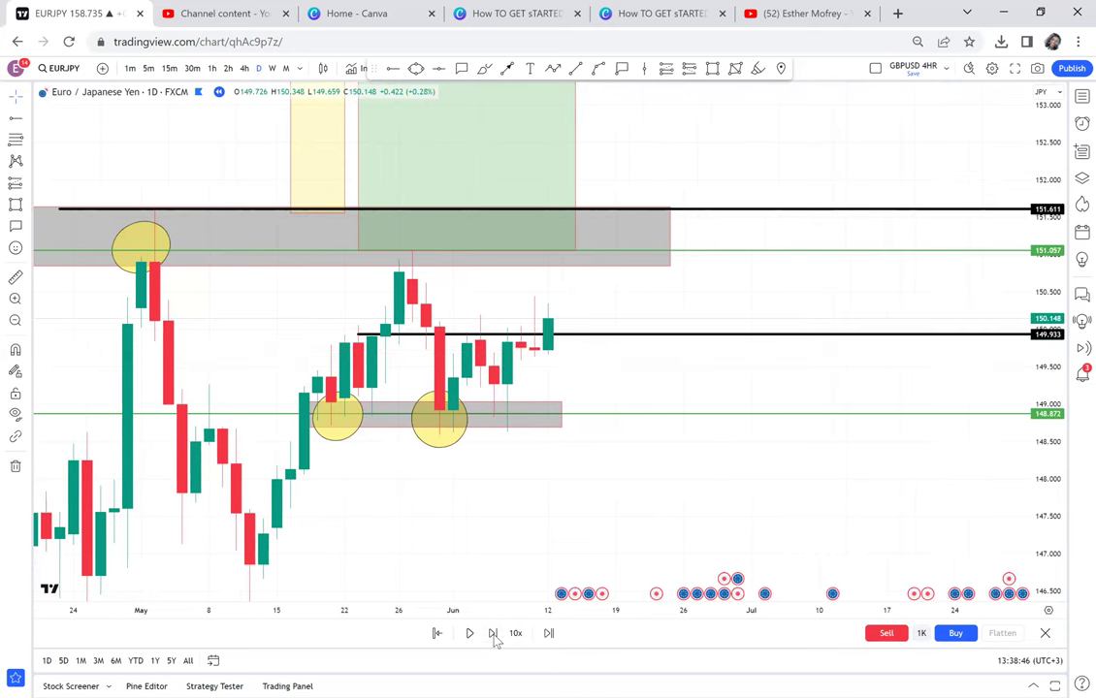
- Place a long position with entry at 150.182 beside the 12 June candle and set its target to 151.049, near the 151.057 line
scroll(668, 321, "down", 1)
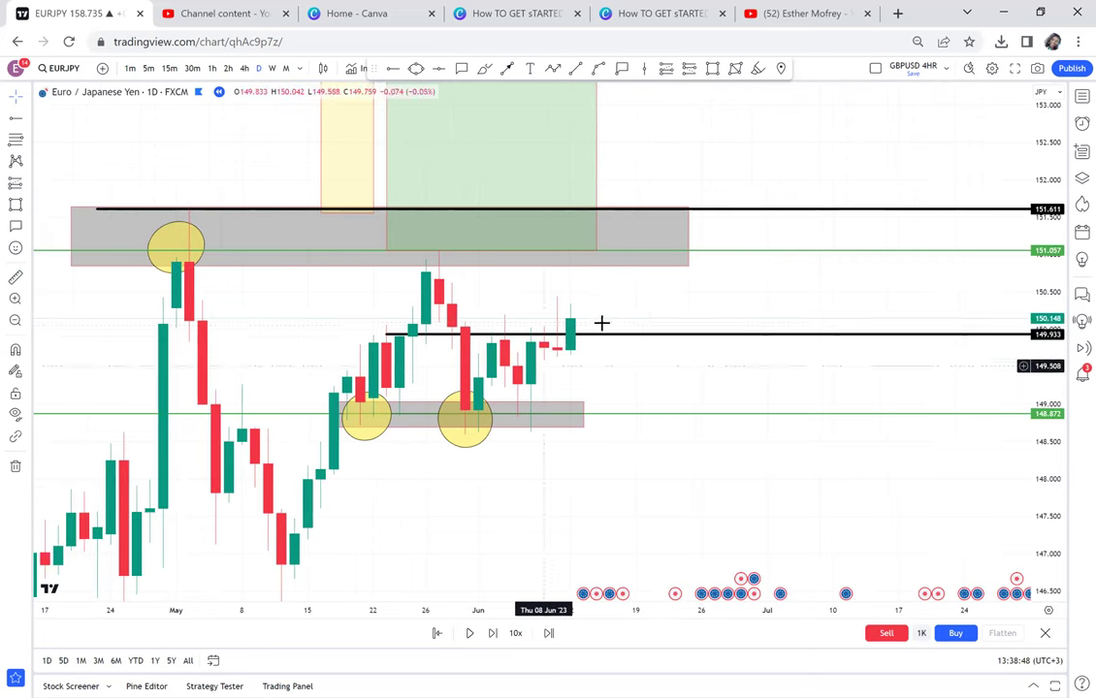
left_click_drag(668, 398, 676, 407)
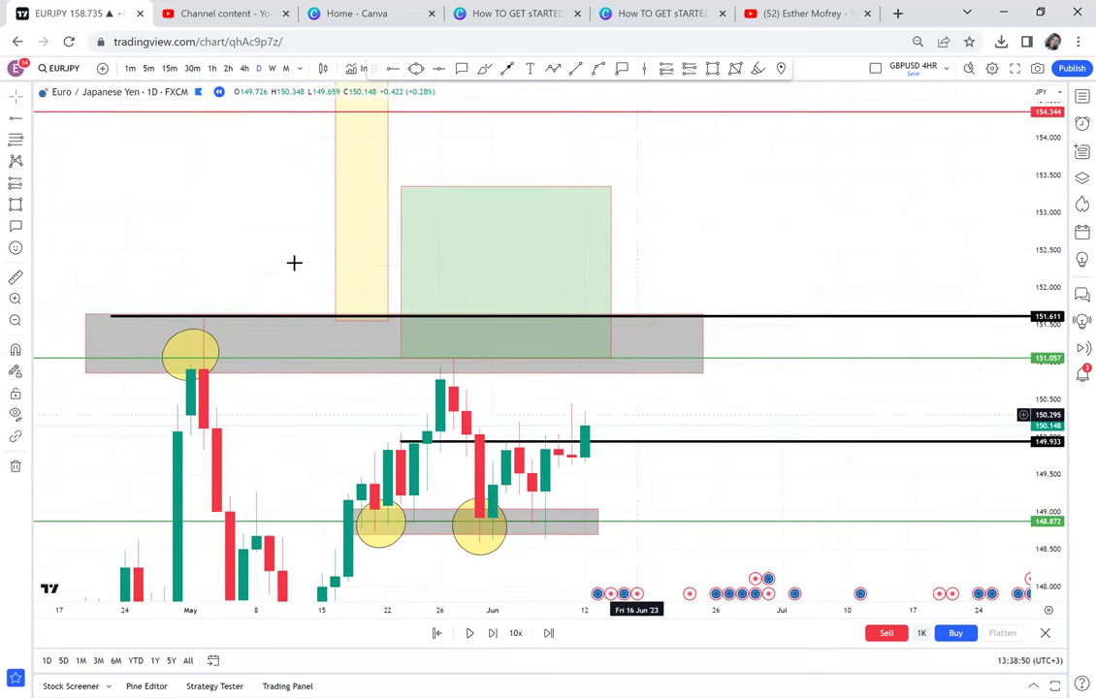
left_click_drag(294, 261, 307, 301)
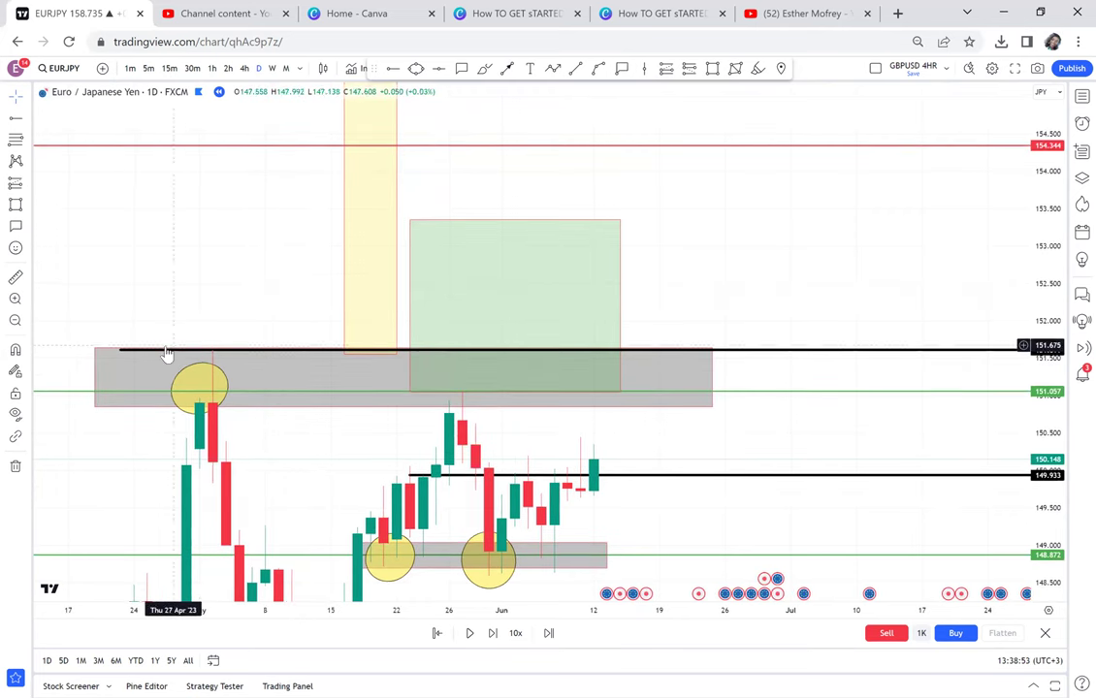
left_click(27, 182)
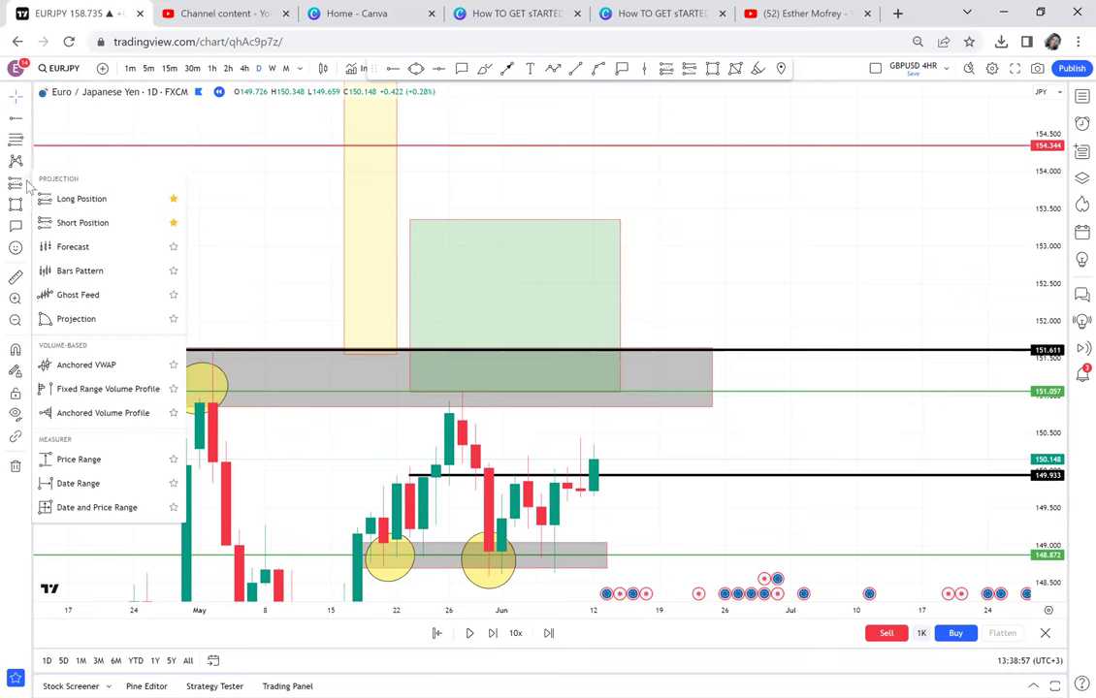
left_click(89, 204)
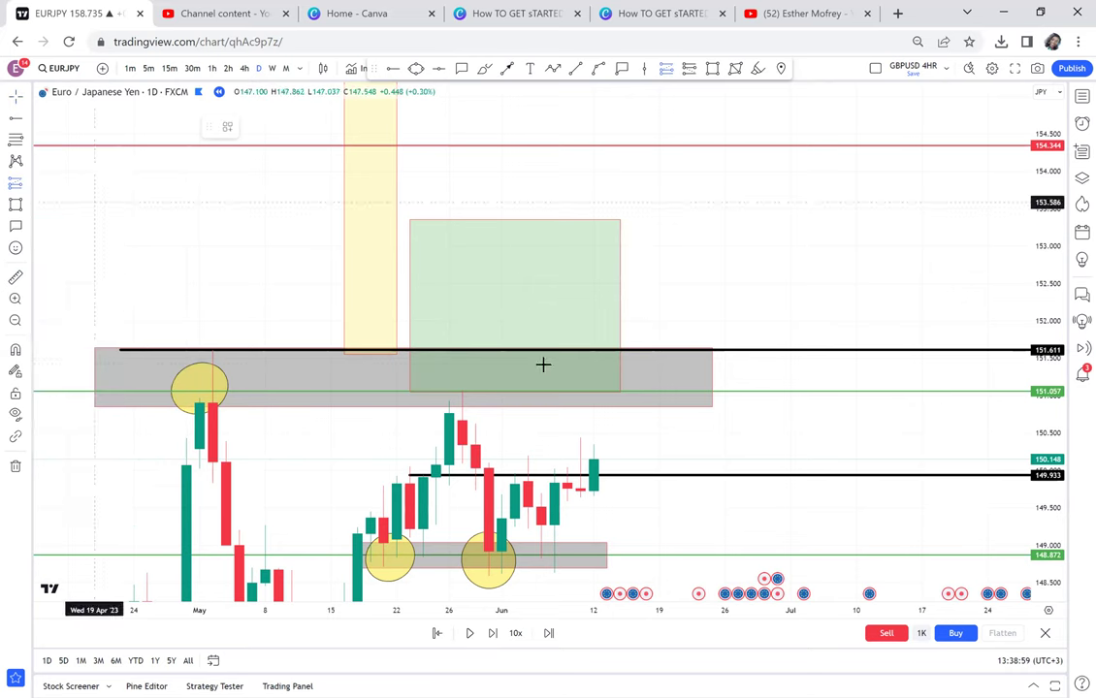
left_click(601, 457)
left_click_drag(700, 252, 702, 345)
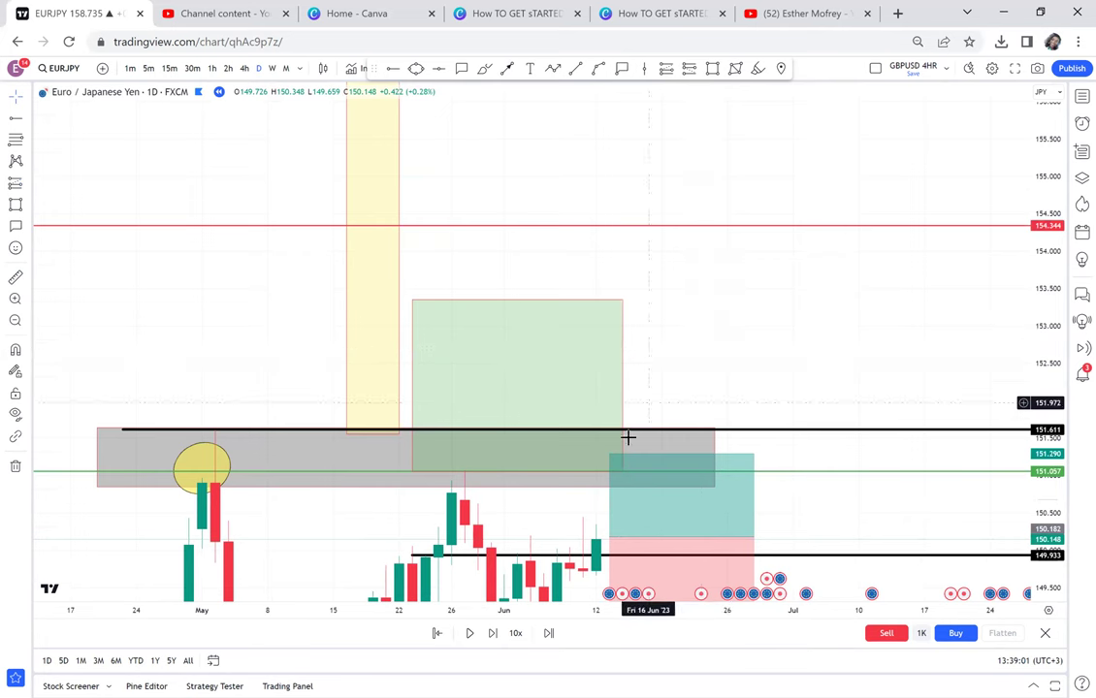
mouse_move(609, 455)
left_mouse_down()
mouse_move(622, 362)
mouse_move(591, 227)
mouse_move(609, 472)
left_mouse_up()
left_click_drag(780, 324, 764, 223)
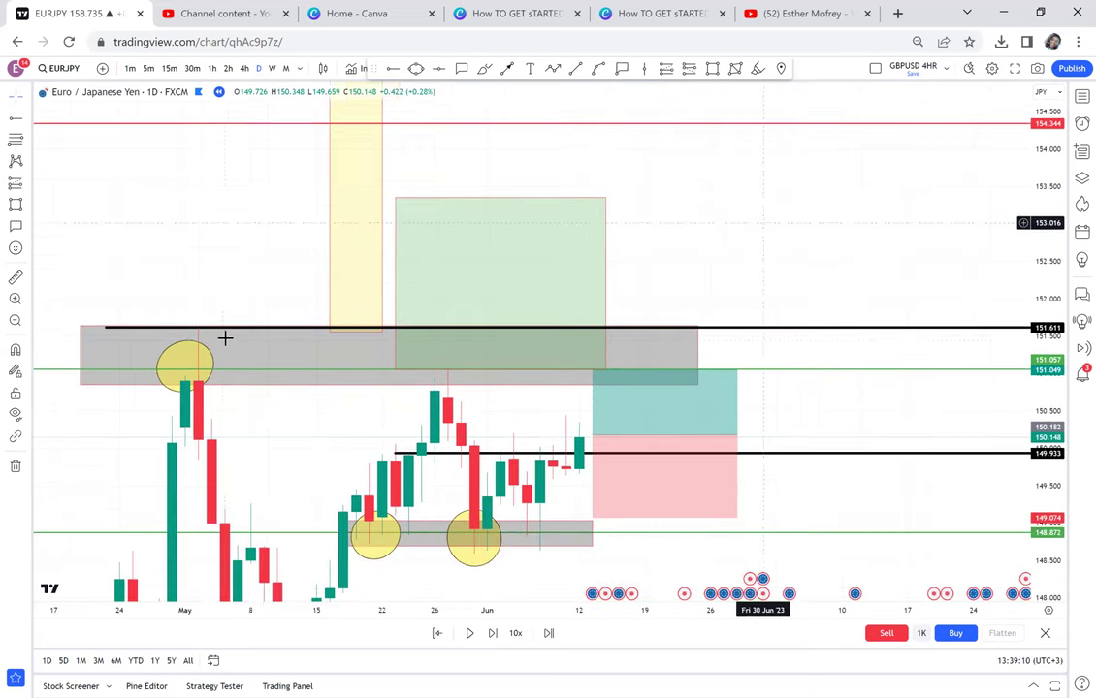
- Measure the price distance from the long position's entry level up to the 151.057 line, then clear the measurement
left_click(16, 275)
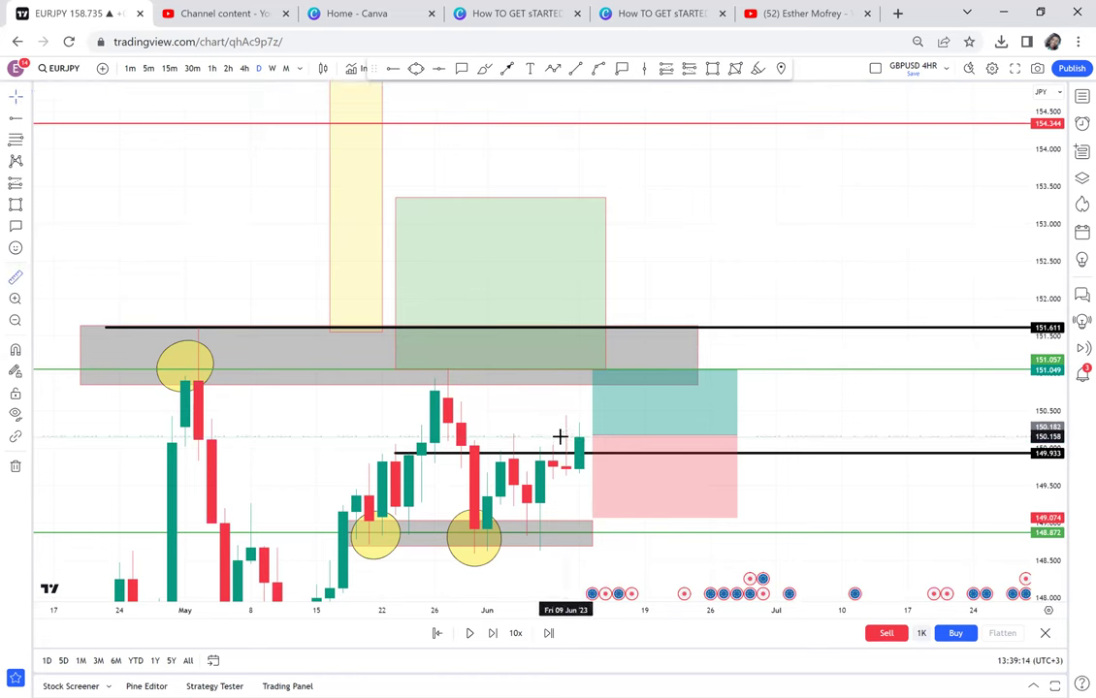
left_click(563, 436)
left_click(658, 373)
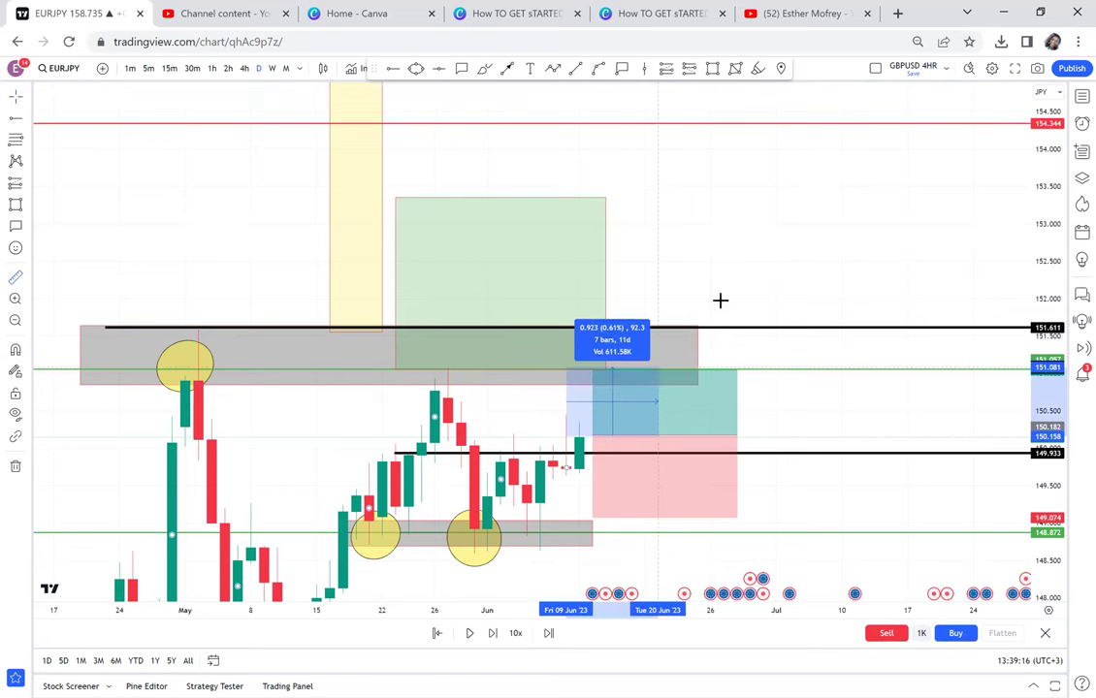
left_click(734, 264)
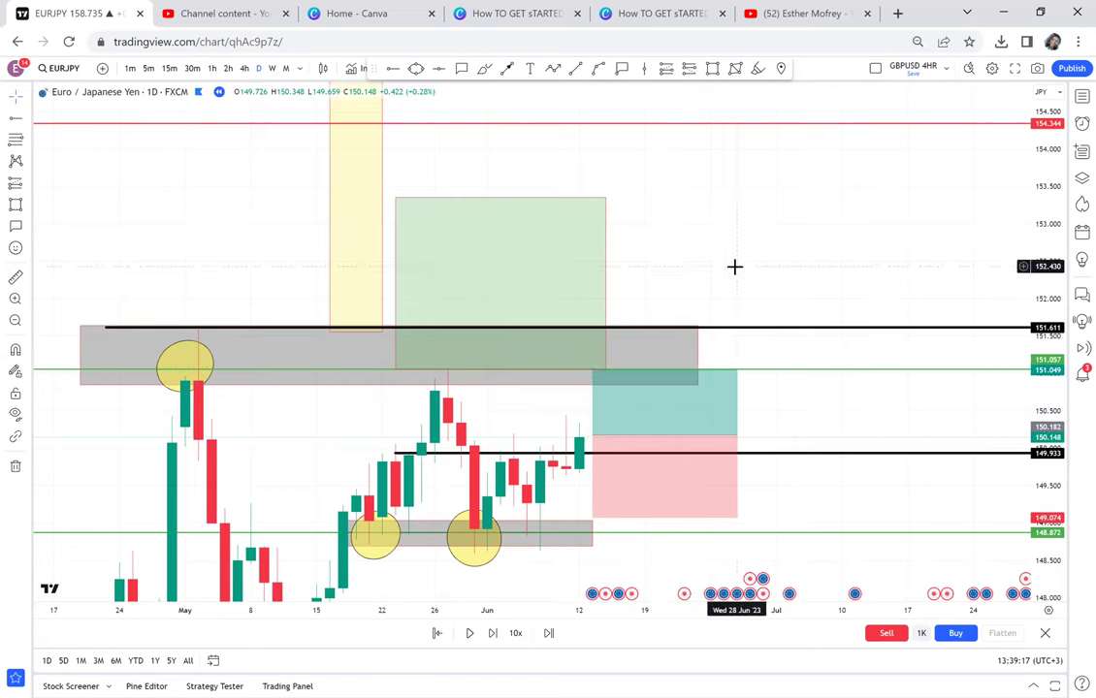
- Advance the replay to the 13 June candle and move the long position up to an entry of 151.258
left_click(495, 644)
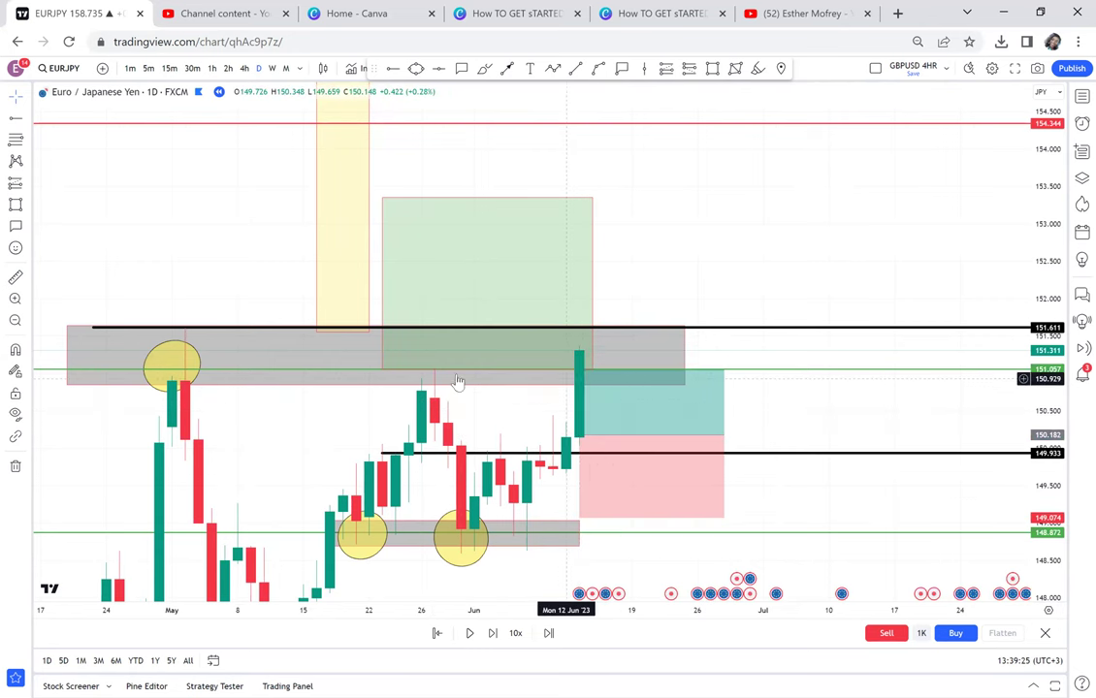
left_click(636, 418)
left_click_drag(633, 413, 633, 333)
left_click_drag(497, 417, 642, 425)
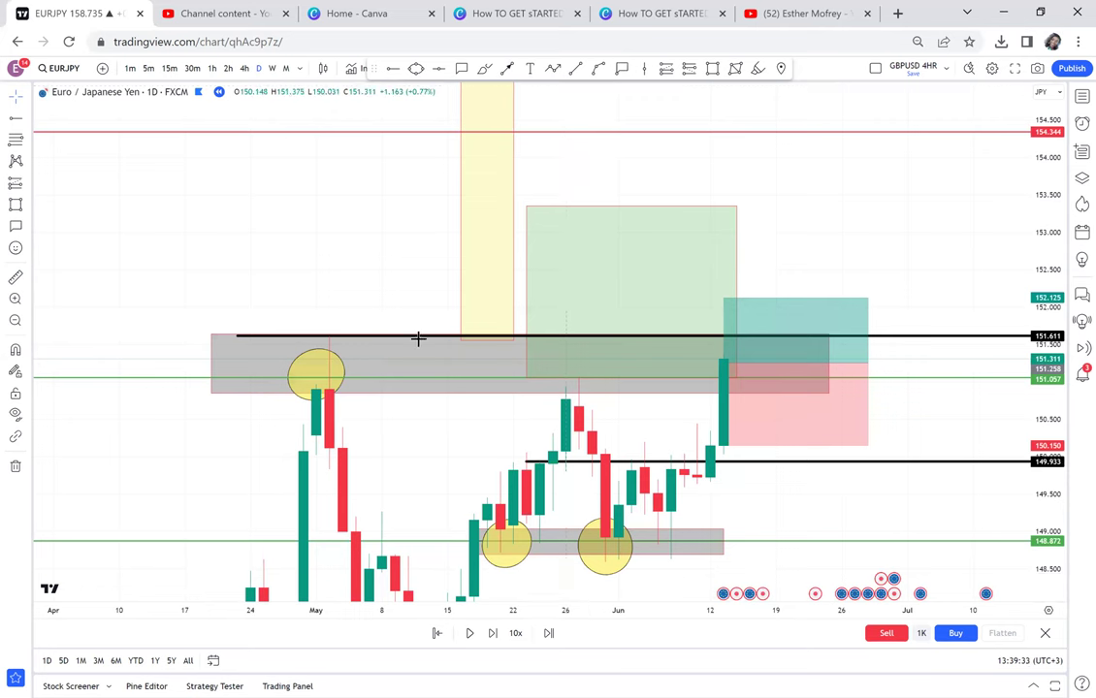
- Add a callout reading P1 above the resistance zone, pointing into the zone at 11 May
left_click(367, 246)
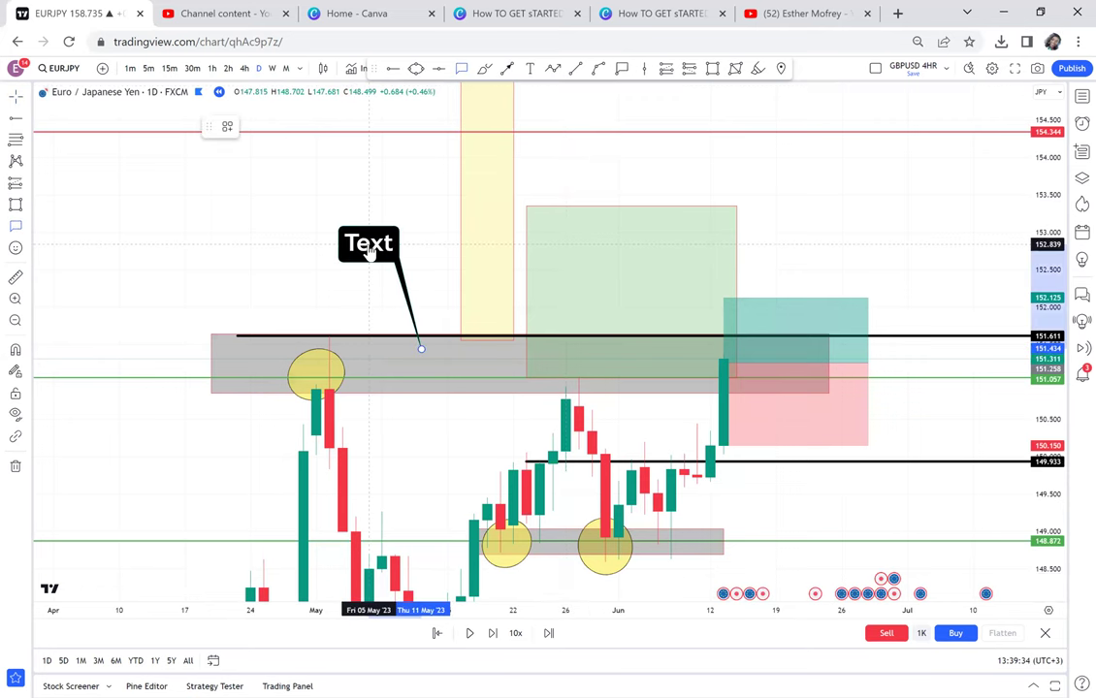
type("P1")
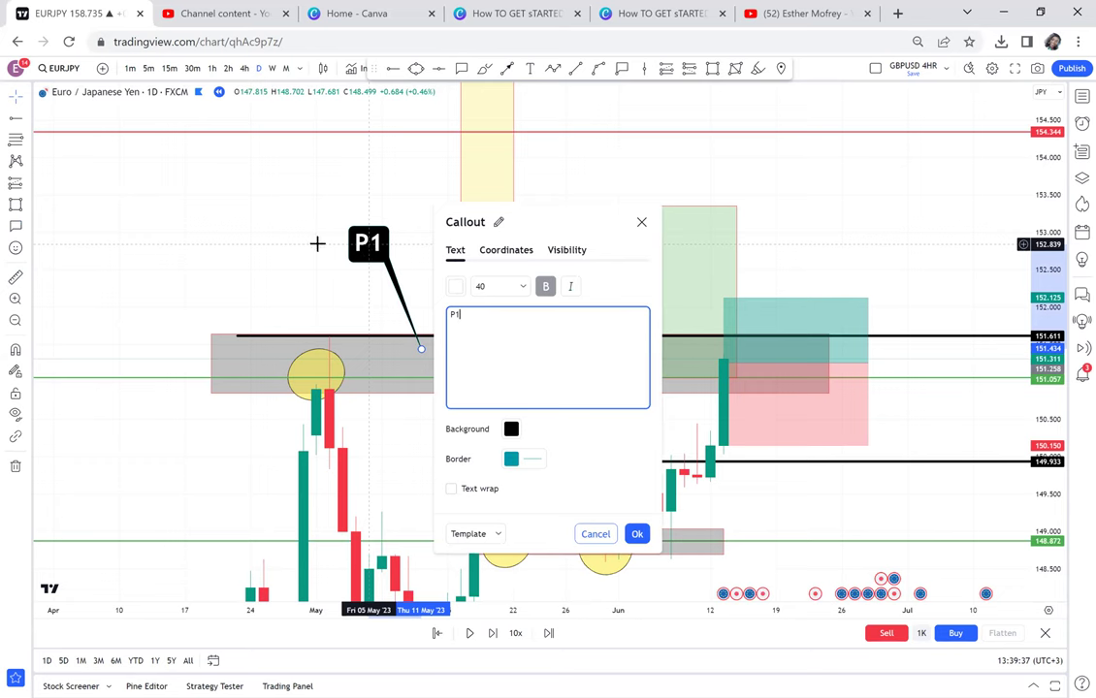
key("Escape")
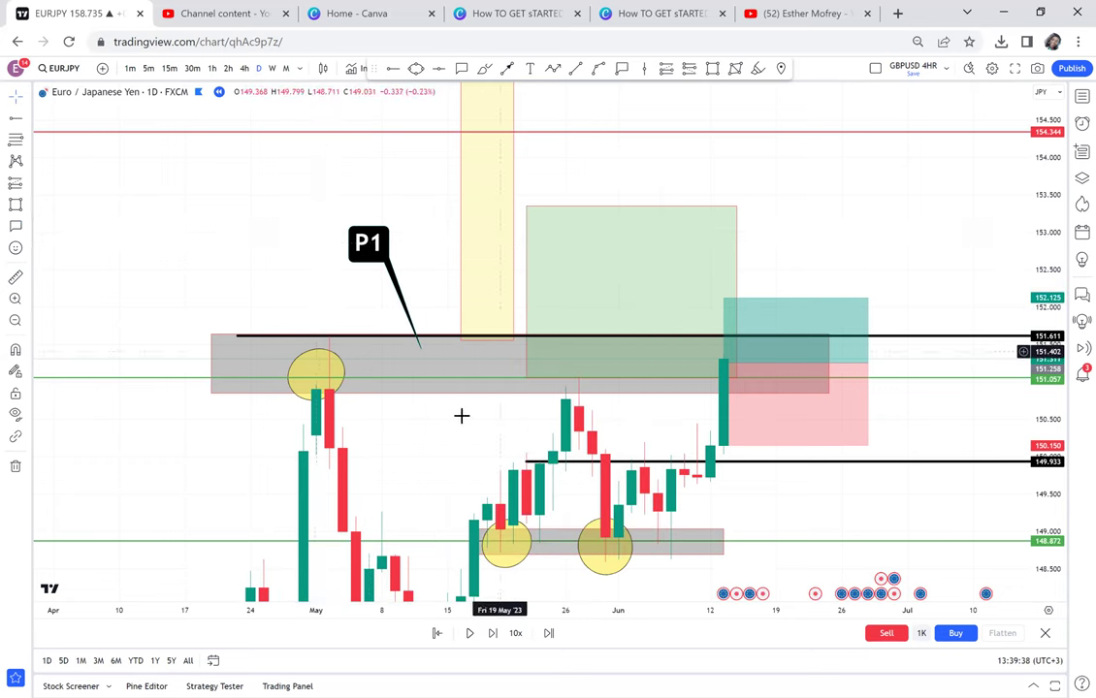
- Add a callout reading P2 below the support zone, pointing into the zone at 6 June
left_click(725, 386)
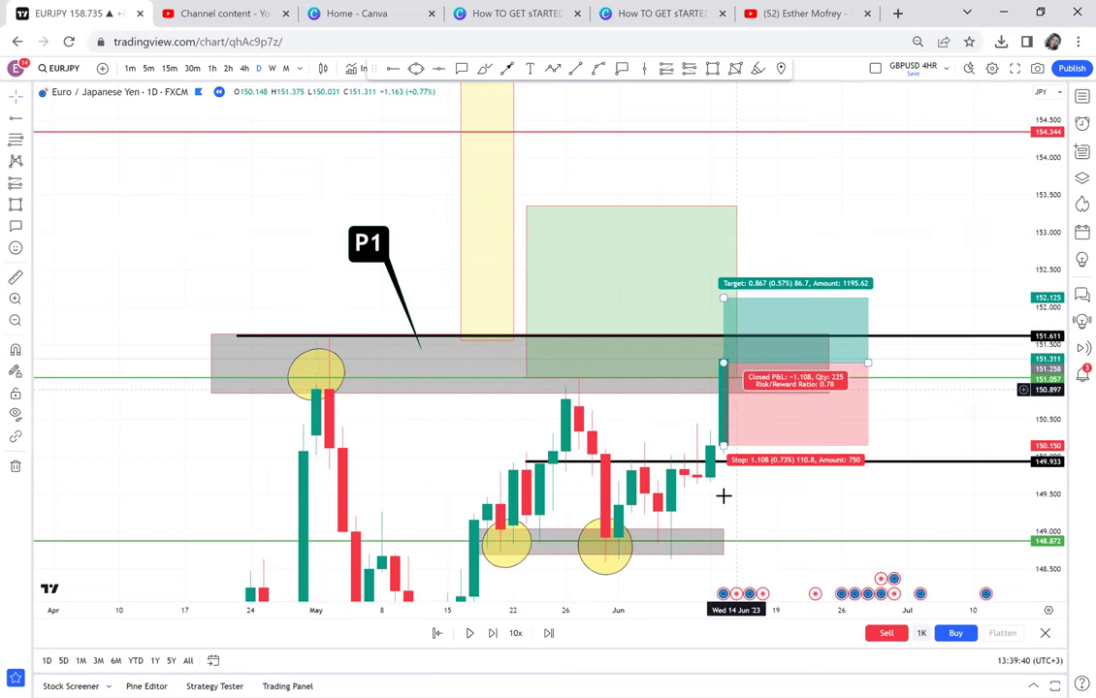
left_click(755, 502)
left_click_drag(669, 434, 591, 370)
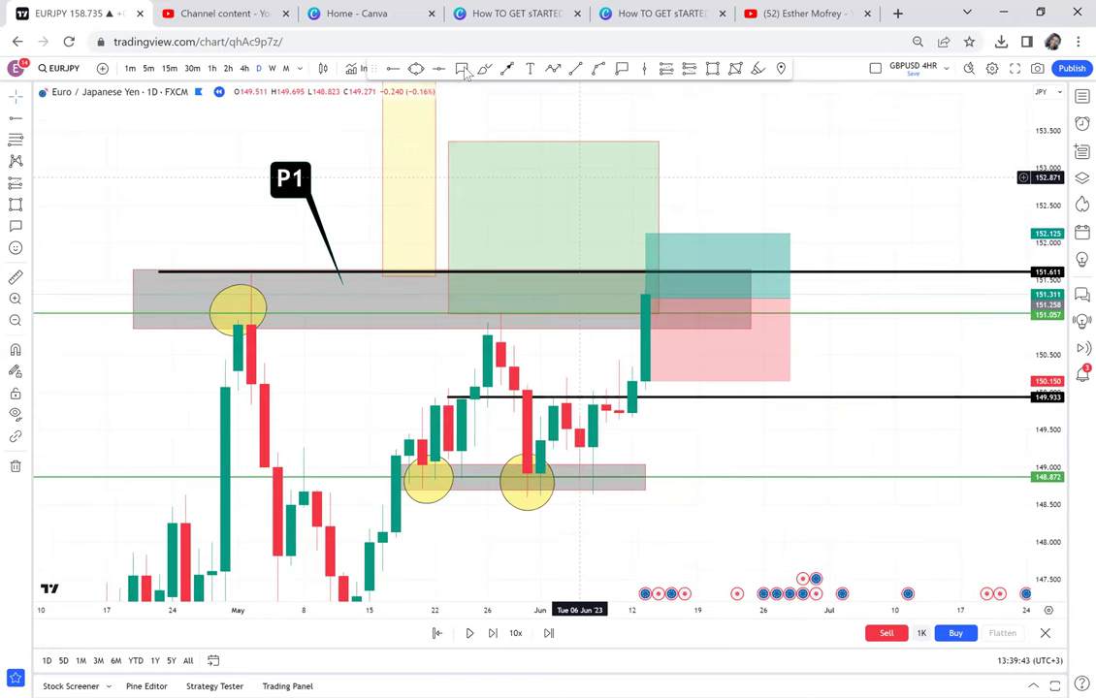
key("alt+shift+r")
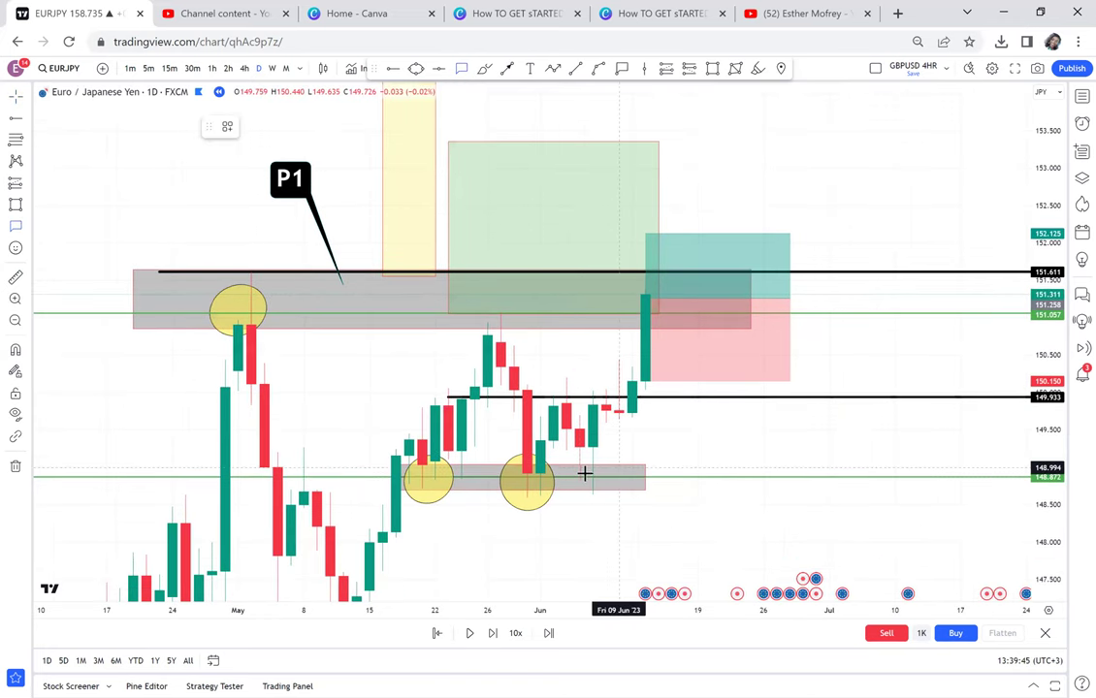
left_click(625, 524)
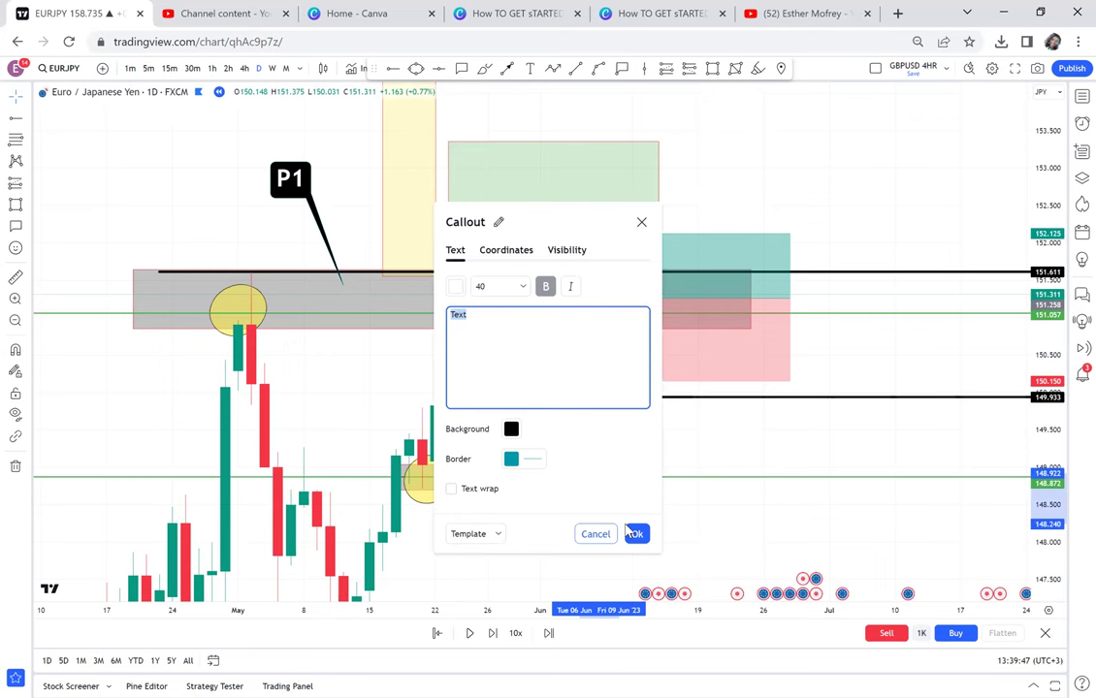
type("P2")
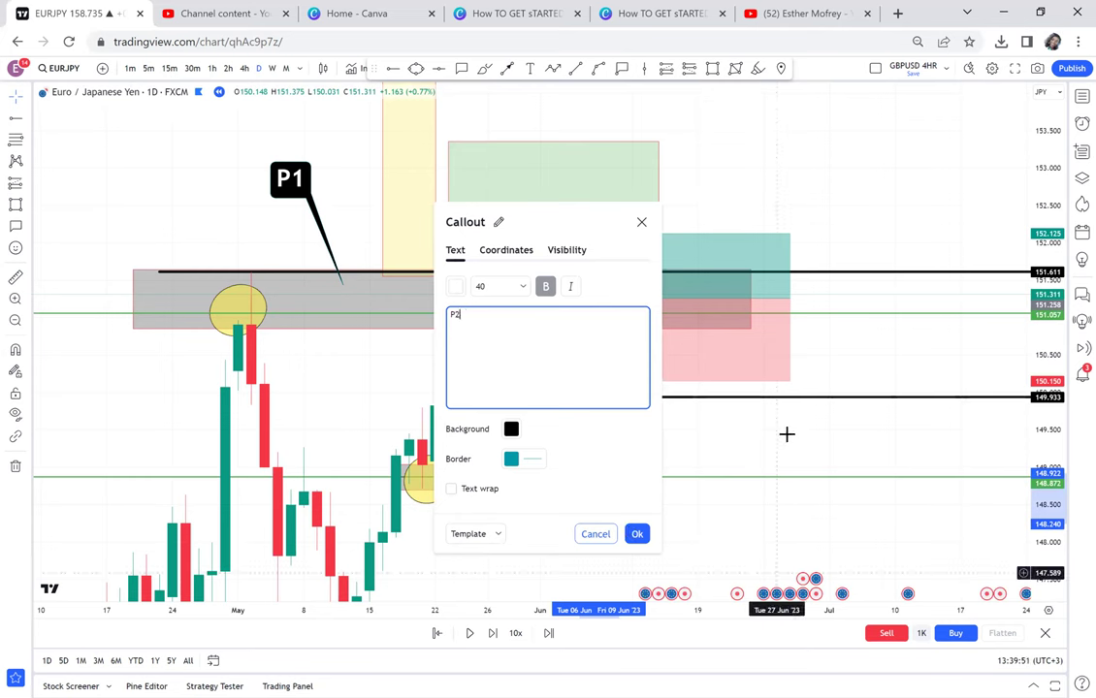
key("Return")
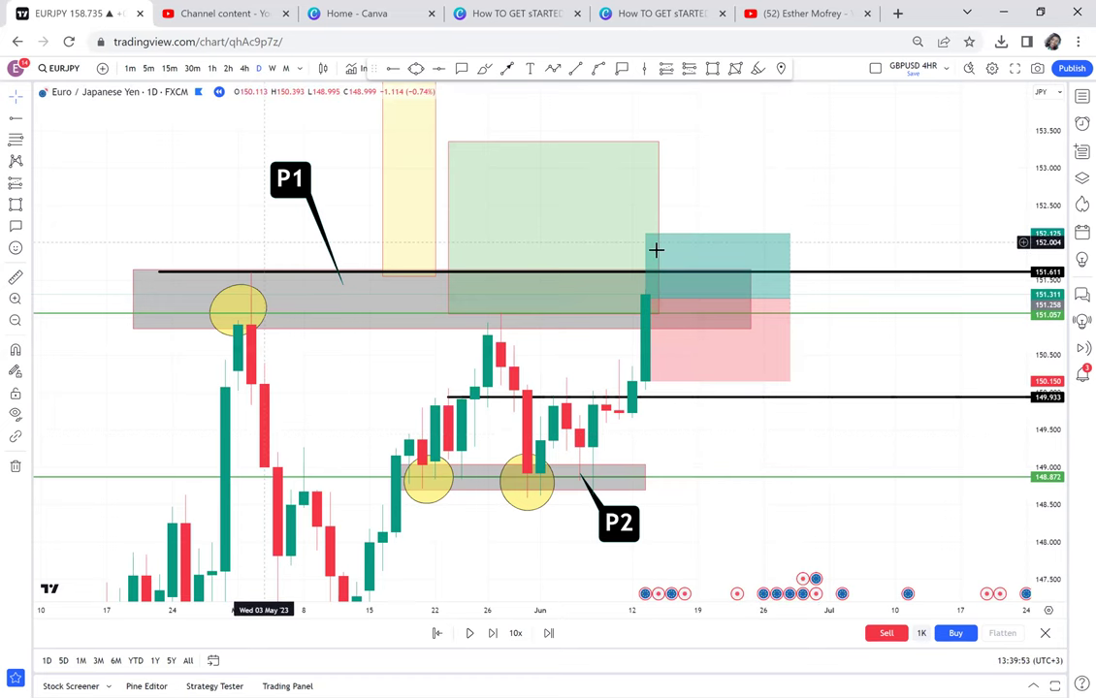
- Move the long position's entry to 151.314, extend its target to 153.361, and measure the green rectangle's height
mouse_move(750, 344)
left_mouse_down()
mouse_move(749, 313)
mouse_move(744, 340)
left_mouse_up()
left_click_drag(644, 229, 628, 148)
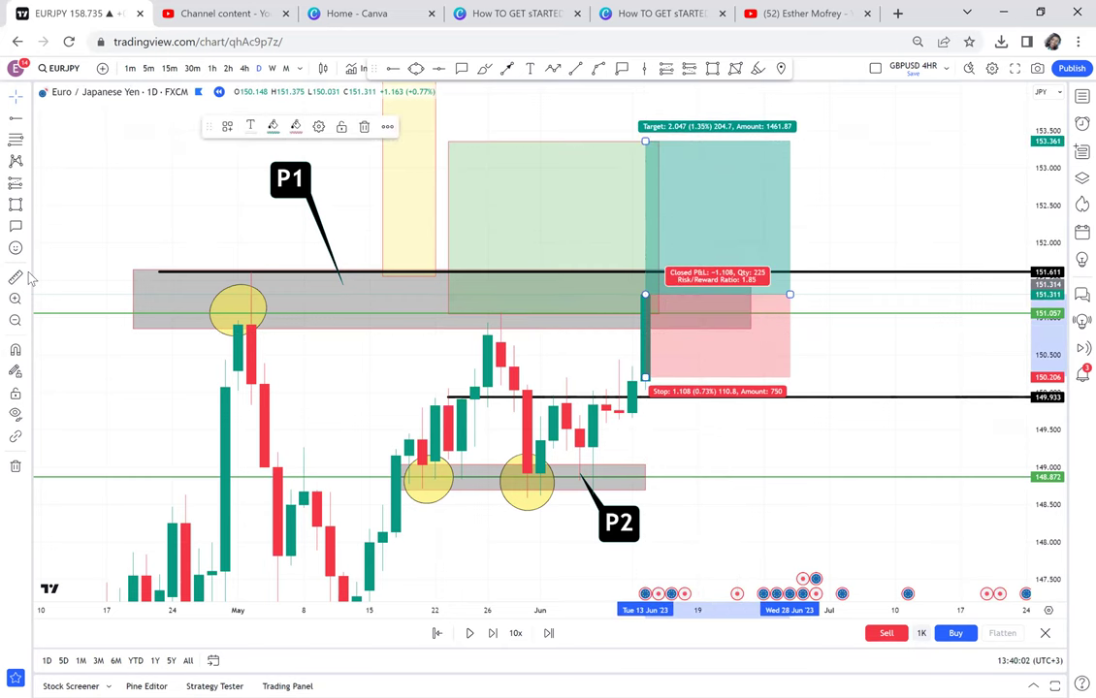
left_click(512, 313, "shift")
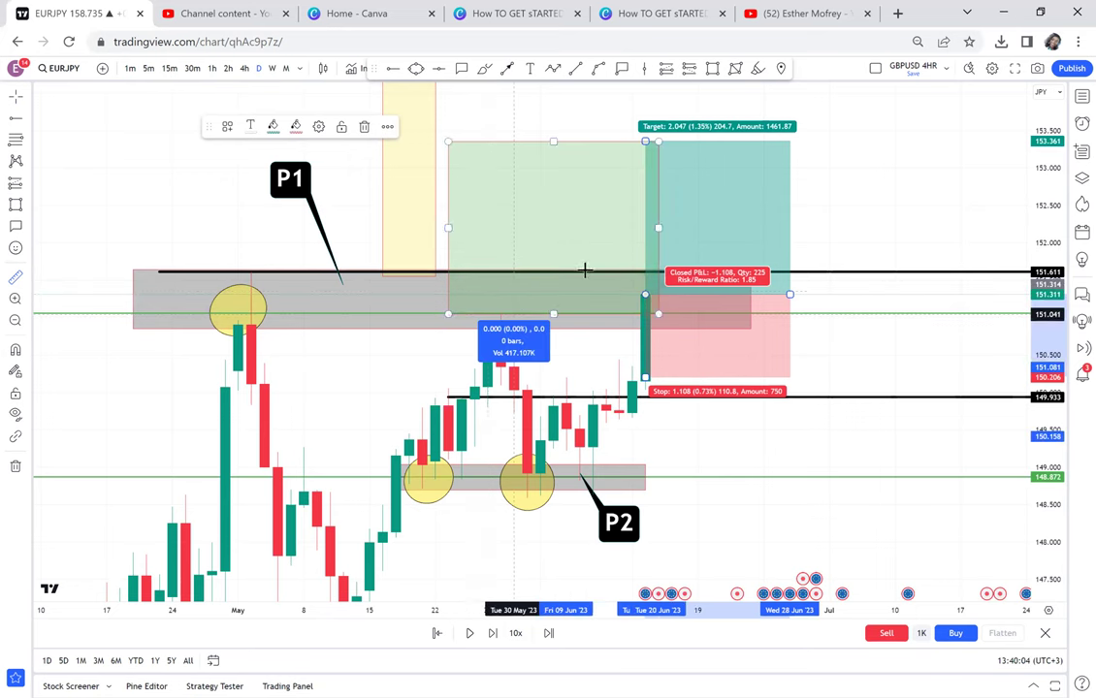
left_click_drag(808, 142, 807, 143)
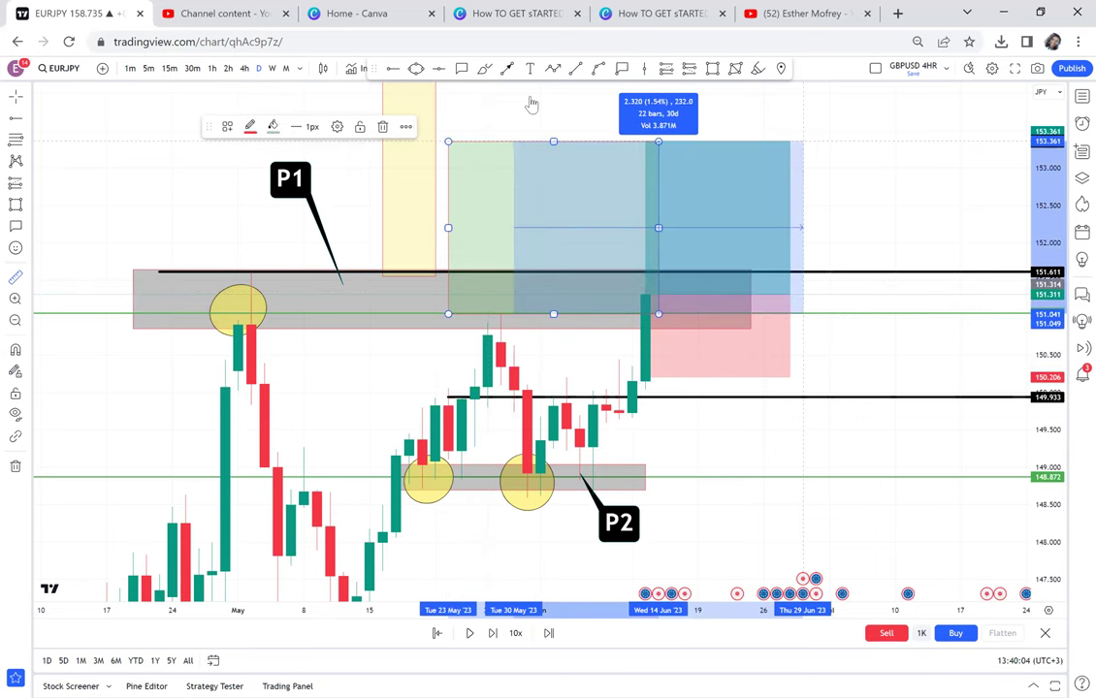
- Place a horizontal ray at 152.237 starting on 26 May, halfway up the green rectangle, and lower the long position's target to it
left_click(395, 69)
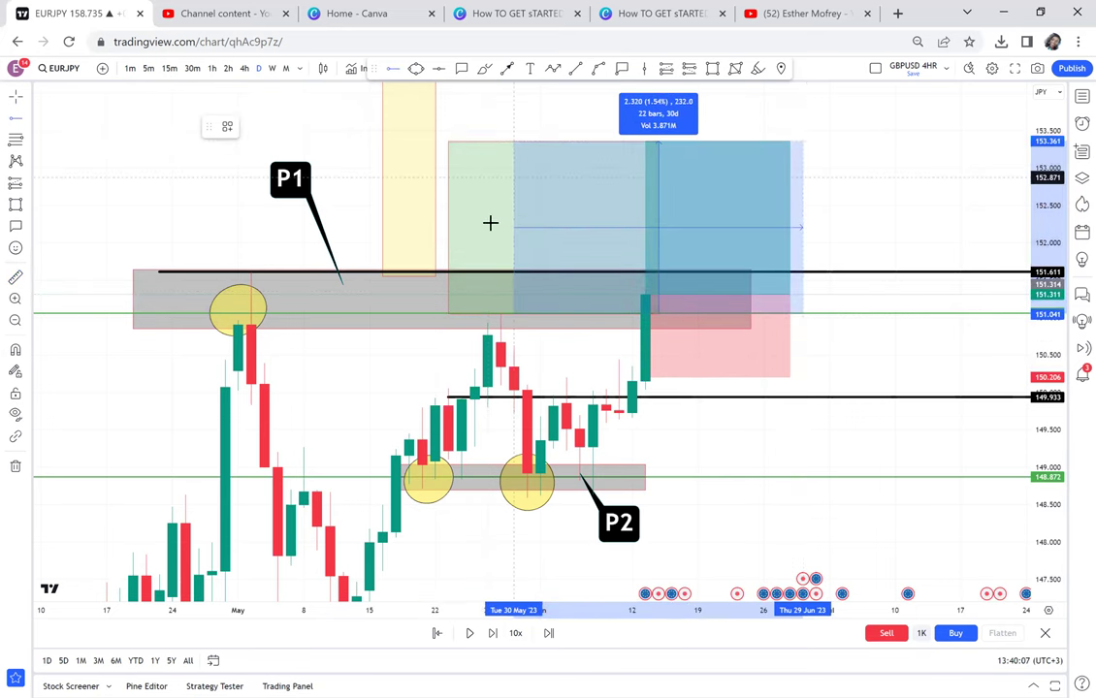
left_click(490, 225)
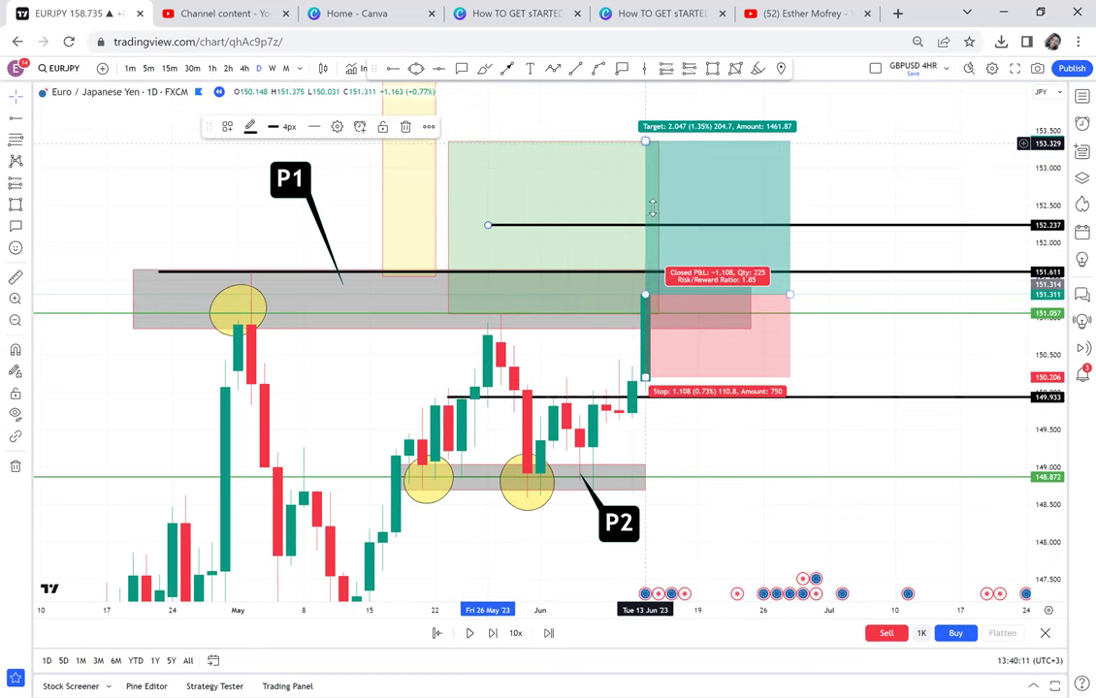
left_click_drag(653, 206, 648, 225)
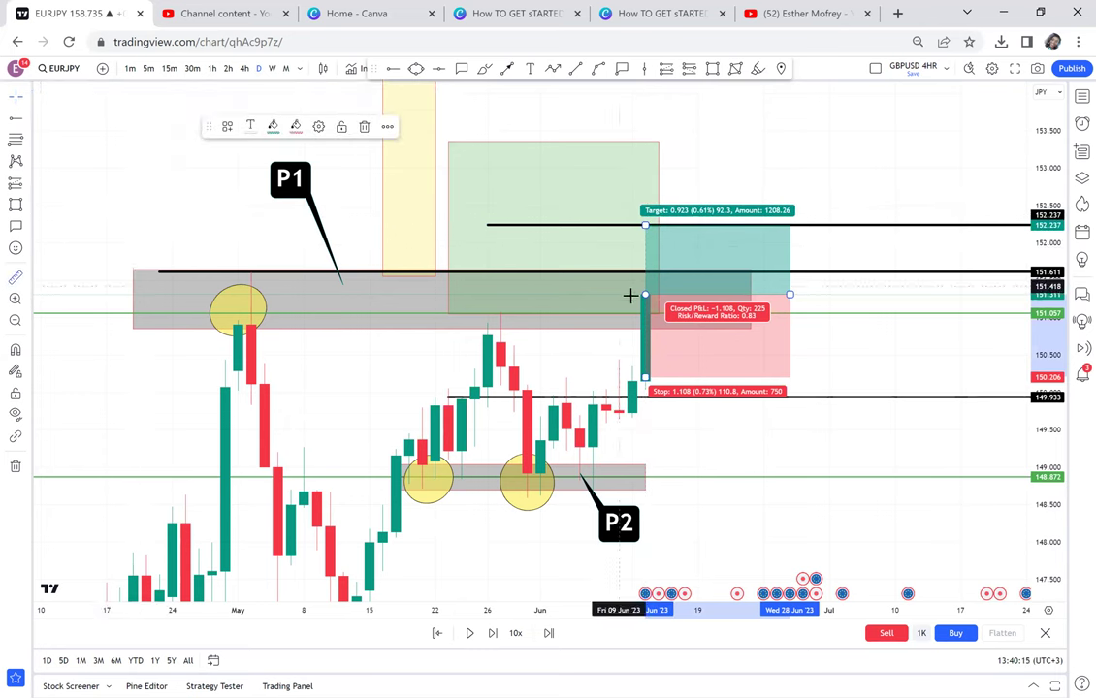
- Measure the price distance from the long position's entry up to the ray at its target, and clear the measurement
left_click(631, 296)
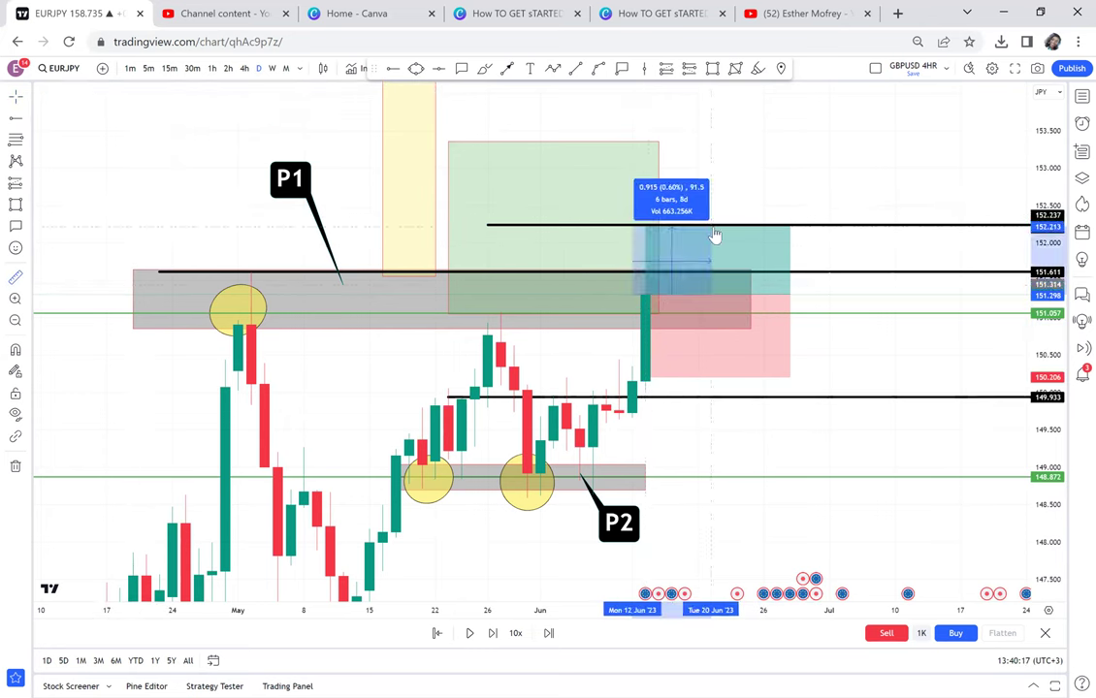
left_click(711, 226)
left_click(692, 328)
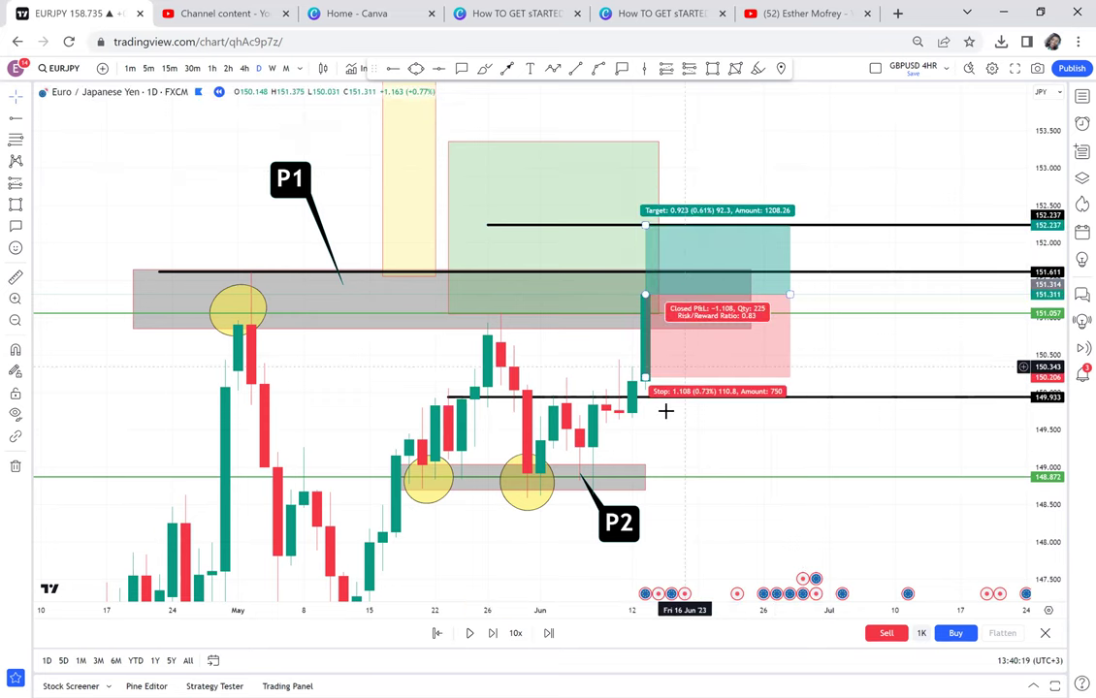
left_click(666, 411)
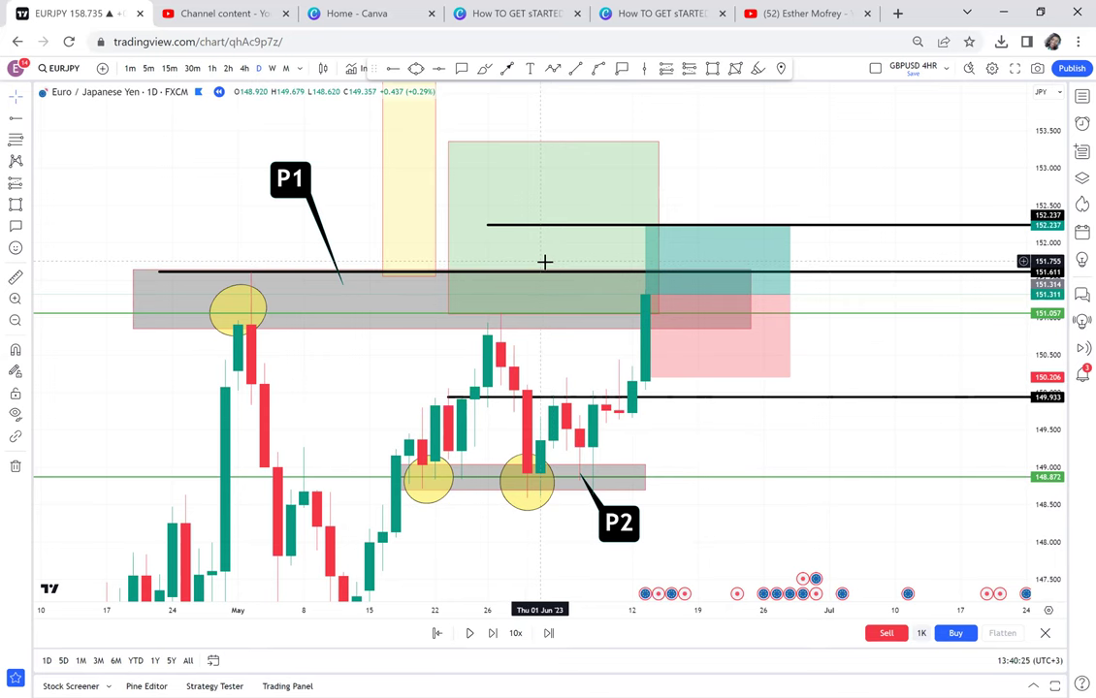
- Advance the replay by two daily candles to 15 June
left_click(494, 636)
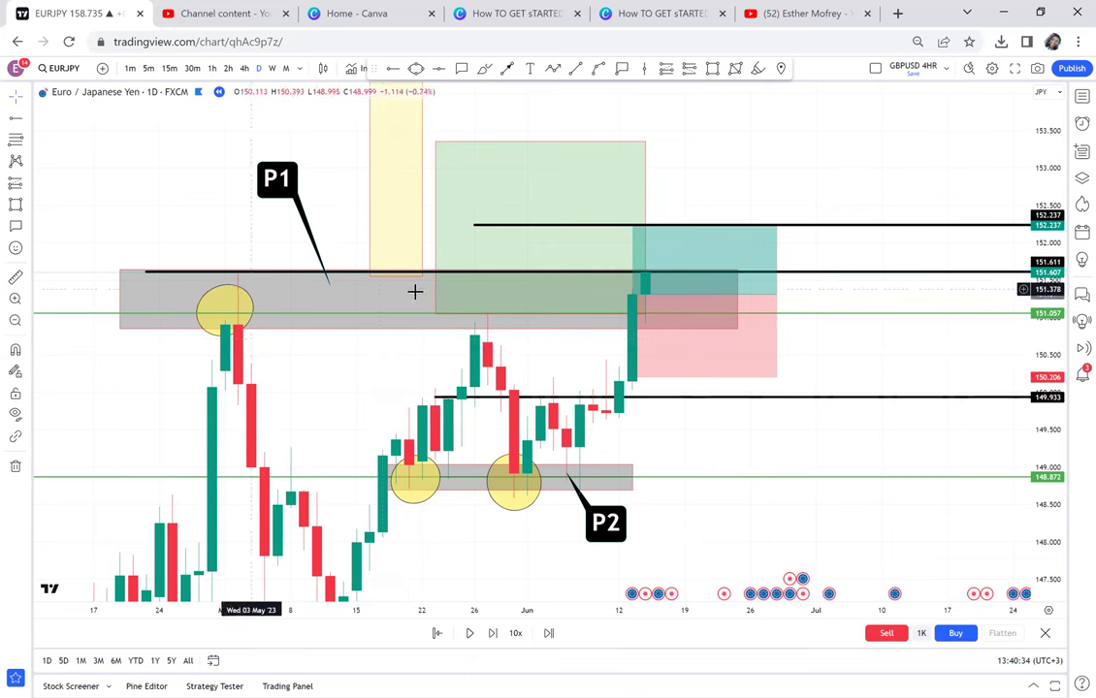
left_click(492, 633)
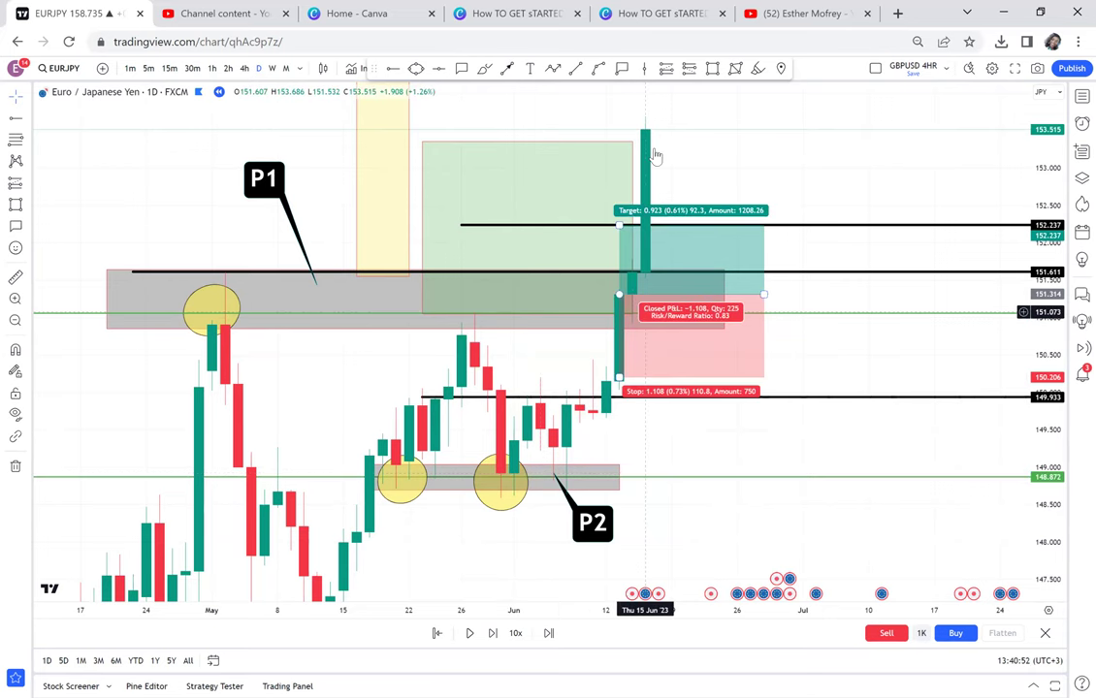
left_click_drag(730, 156, 828, 173)
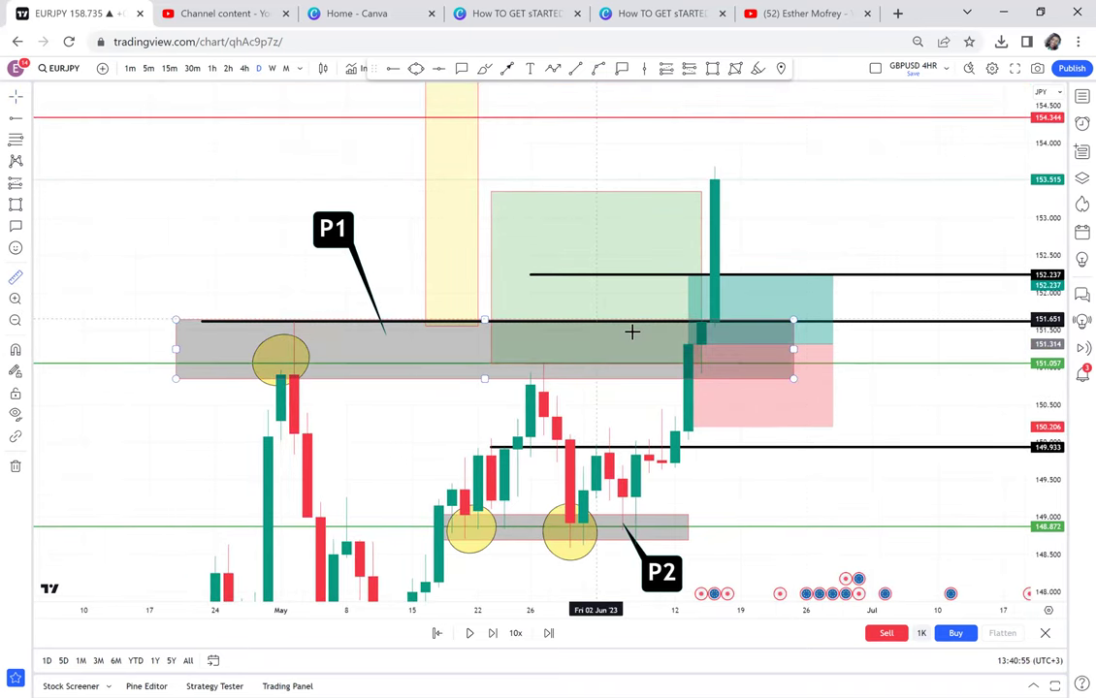
- Measure the green rectangle's height and the rise from its base toward the halfway ray, and clear the measurements
left_click(654, 362, "shift")
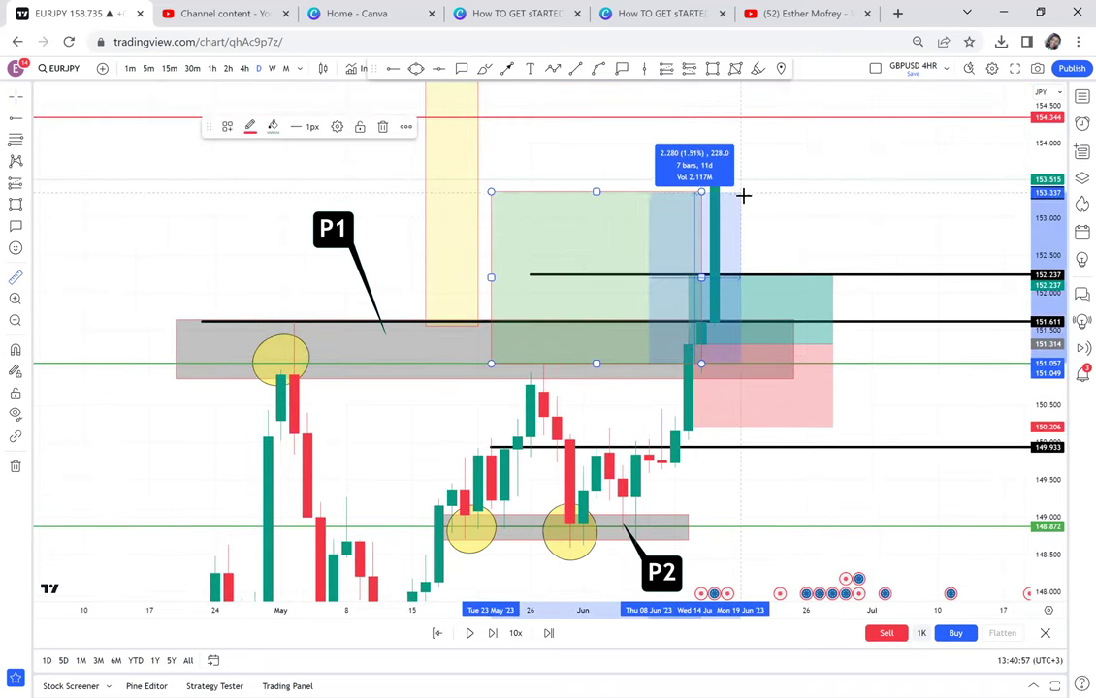
left_click(810, 209)
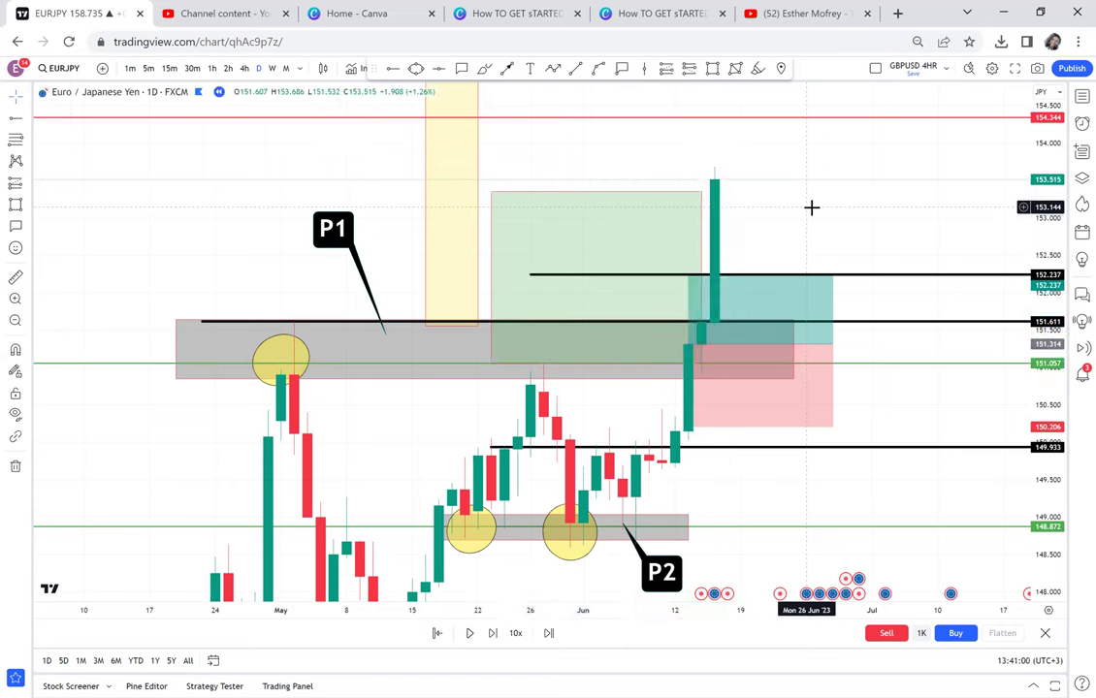
left_click(15, 276)
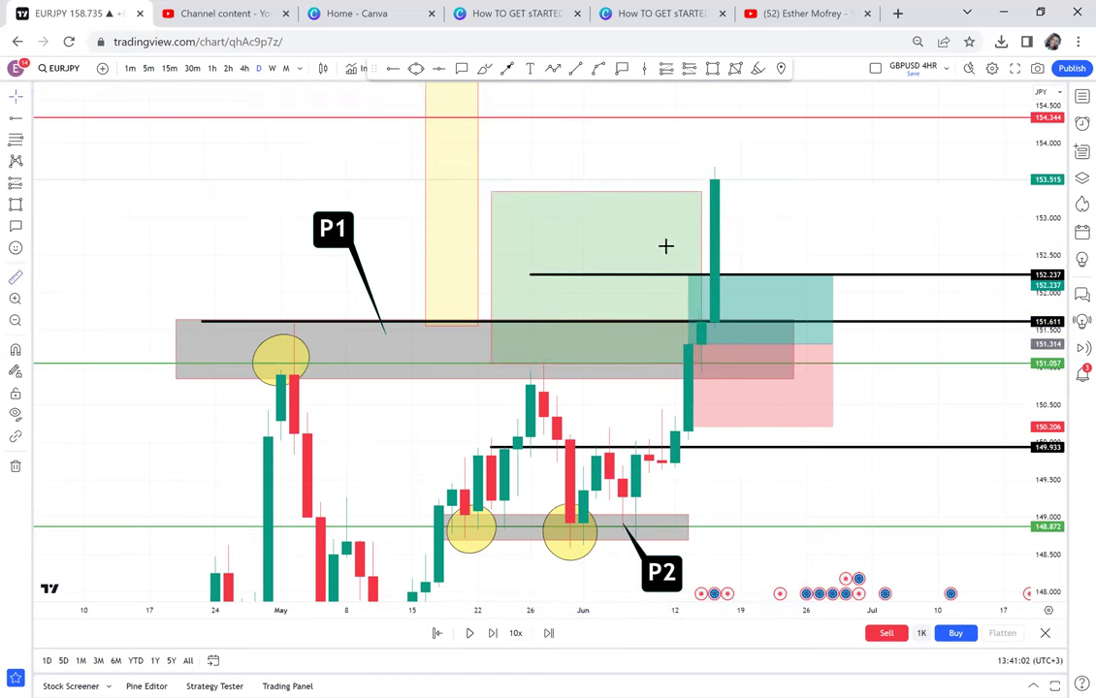
left_click(670, 349)
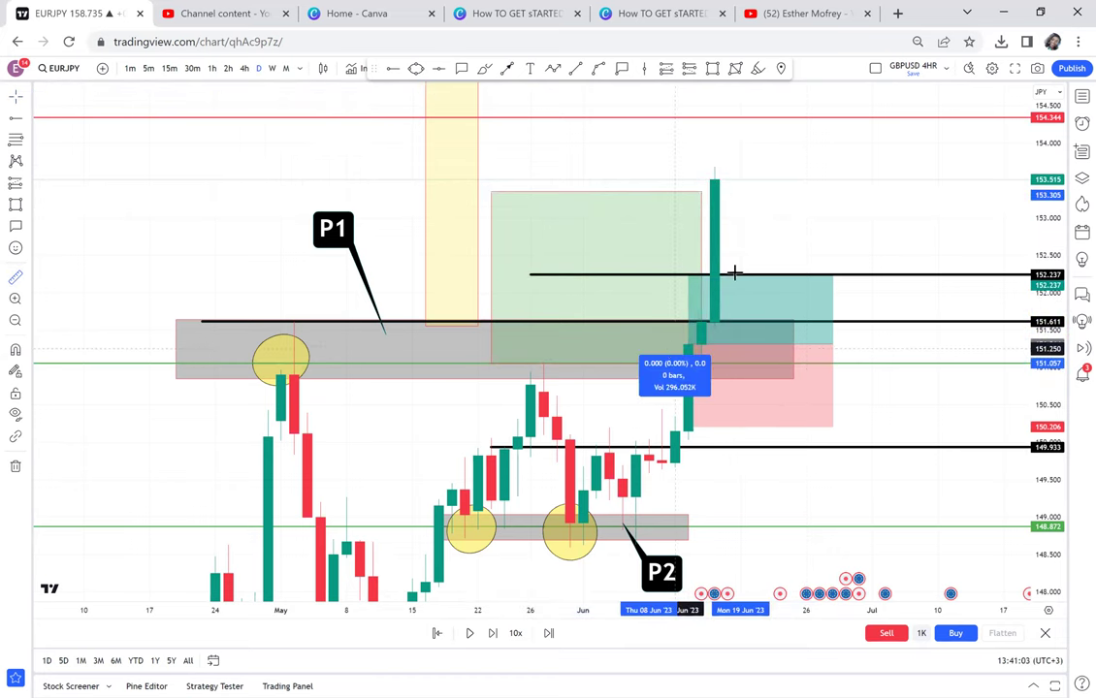
left_click(742, 271)
left_click(844, 223)
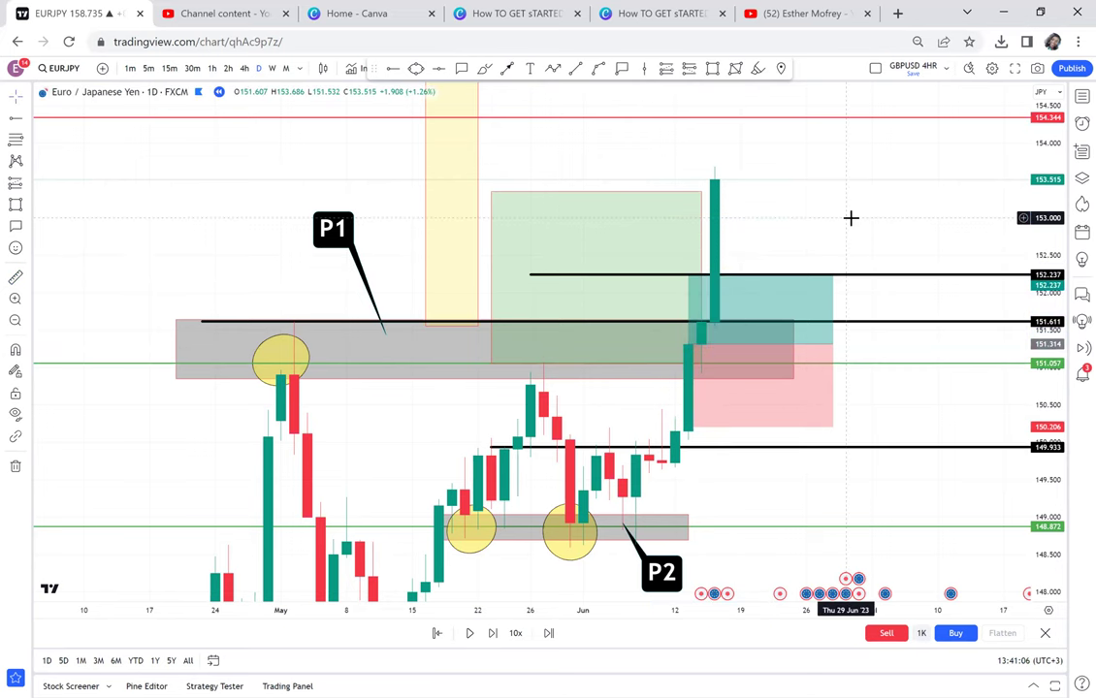
- Move the long position onto the 15 June candle with its entry at 153.506 and target at 154.429
scroll(851, 218, "down", 1)
scroll(850, 218, "down", 1)
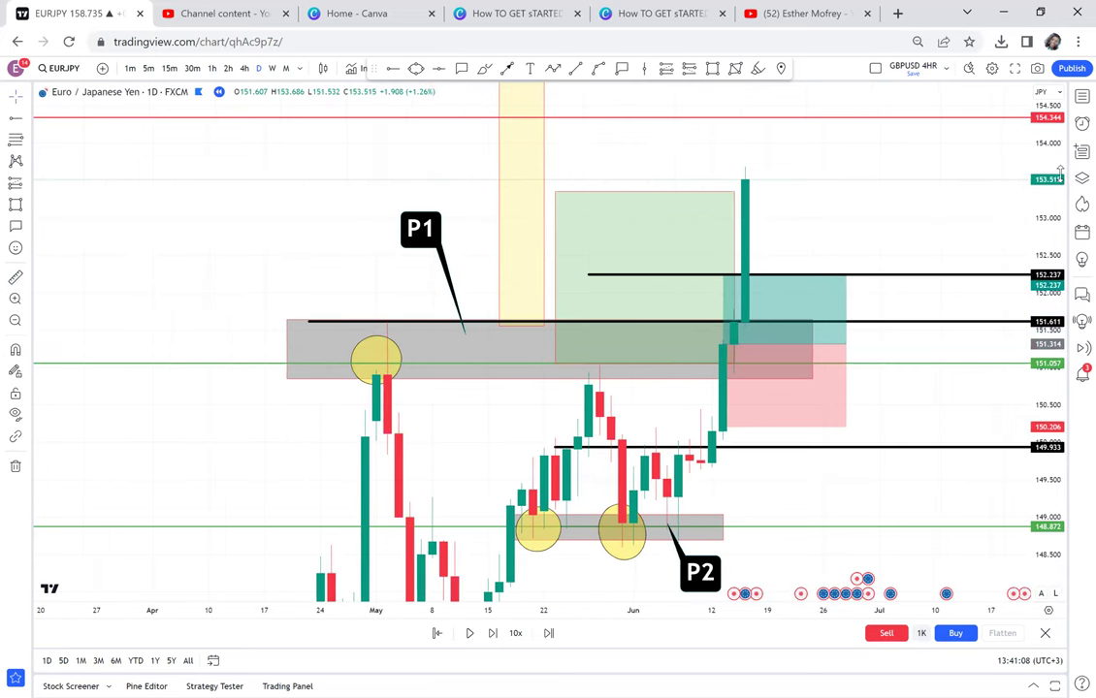
left_click_drag(1057, 169, 1057, 279)
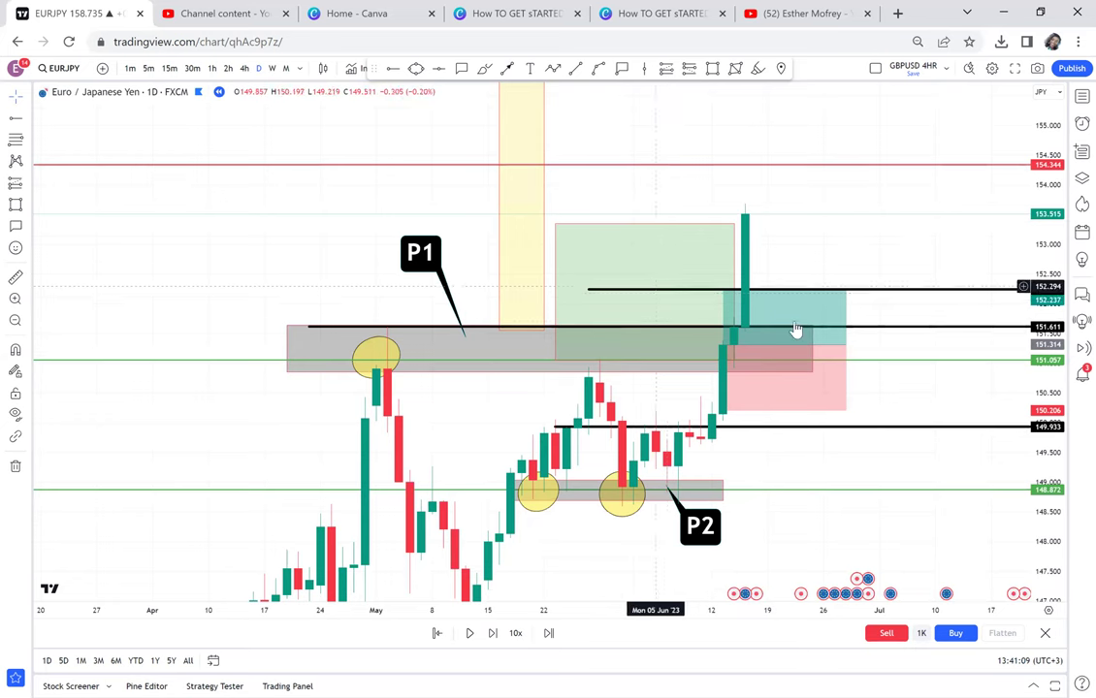
left_click_drag(794, 328, 814, 190)
left_click_drag(900, 238, 868, 272)
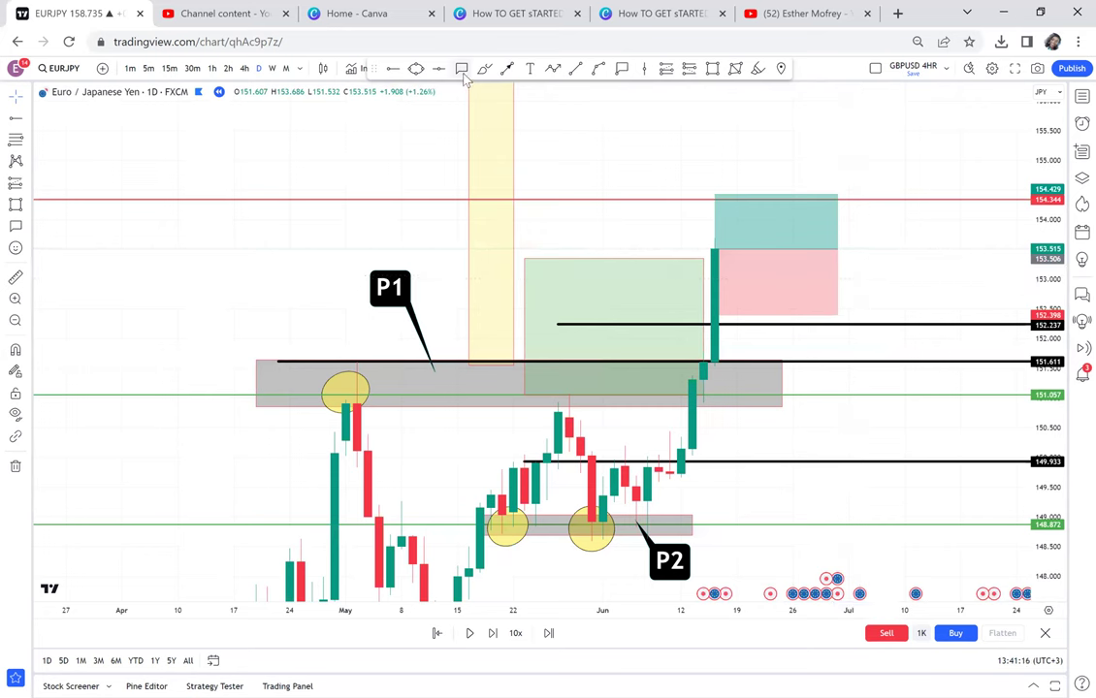
- Add a callout reading P3 above the resistance zone, pointing into the zone at 19 May
left_click(502, 373)
left_click(536, 306)
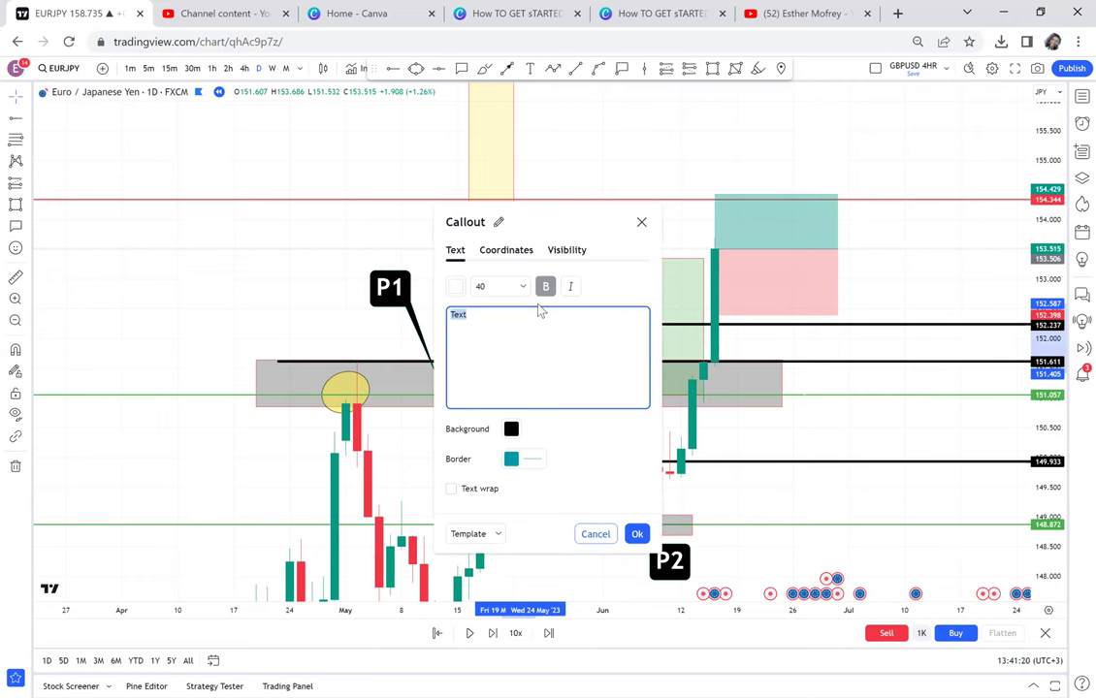
type("P3")
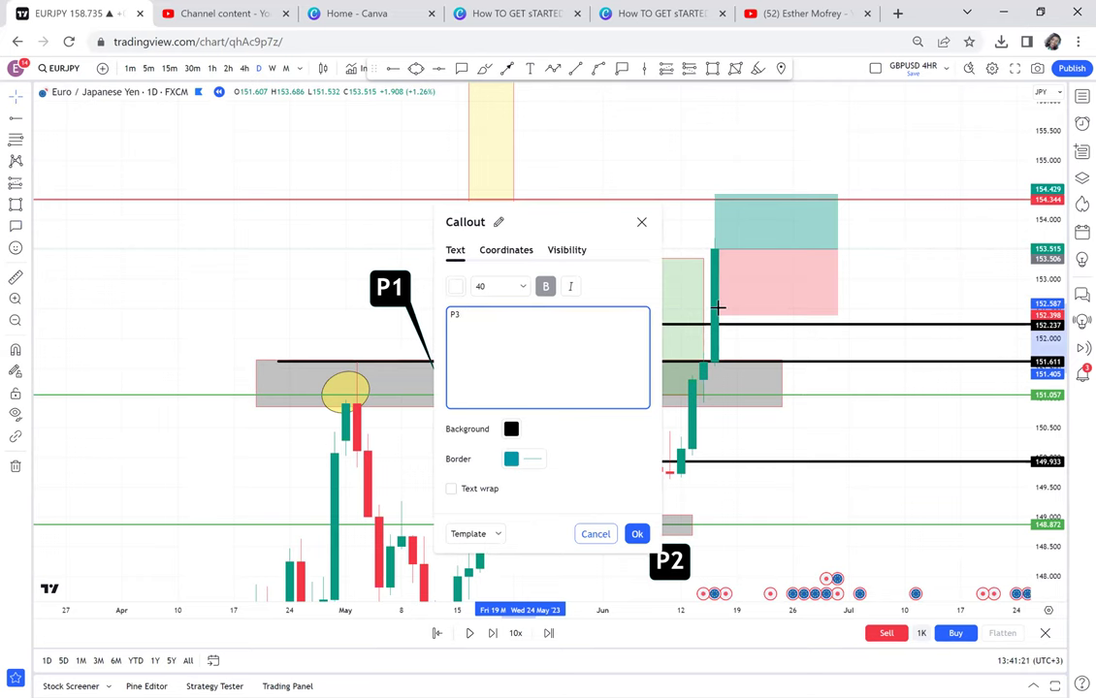
left_click(856, 415)
- Advance the replay by eight daily candles to 27 June, past the red line at 157.078
left_click_drag(850, 415, 836, 281)
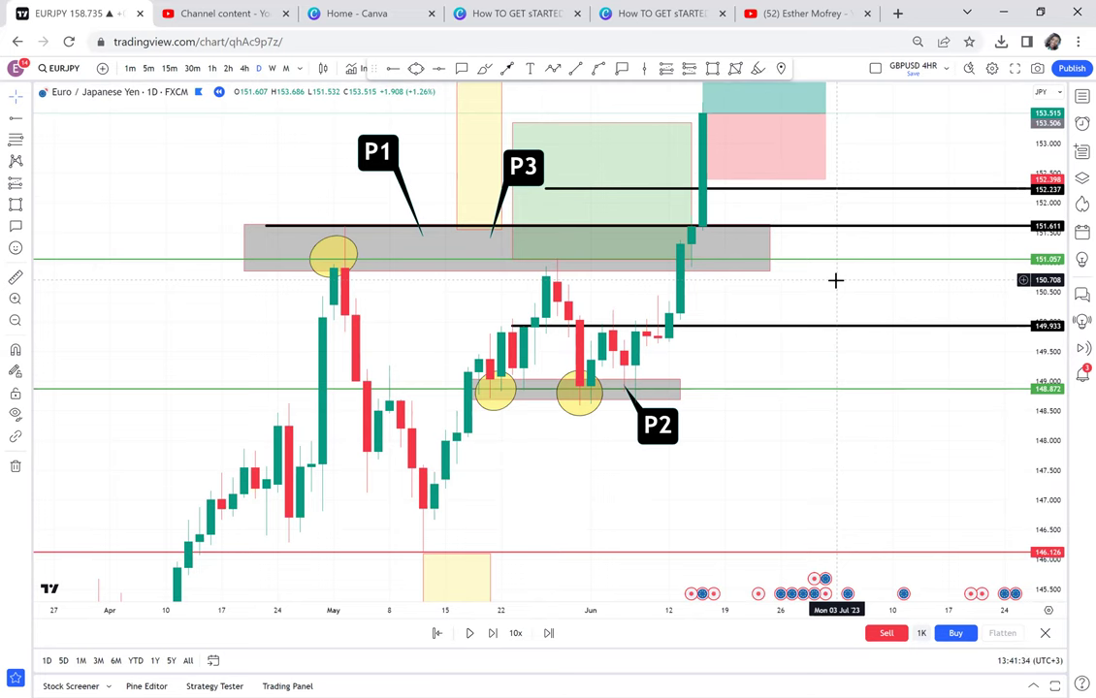
left_click_drag(810, 426, 803, 583)
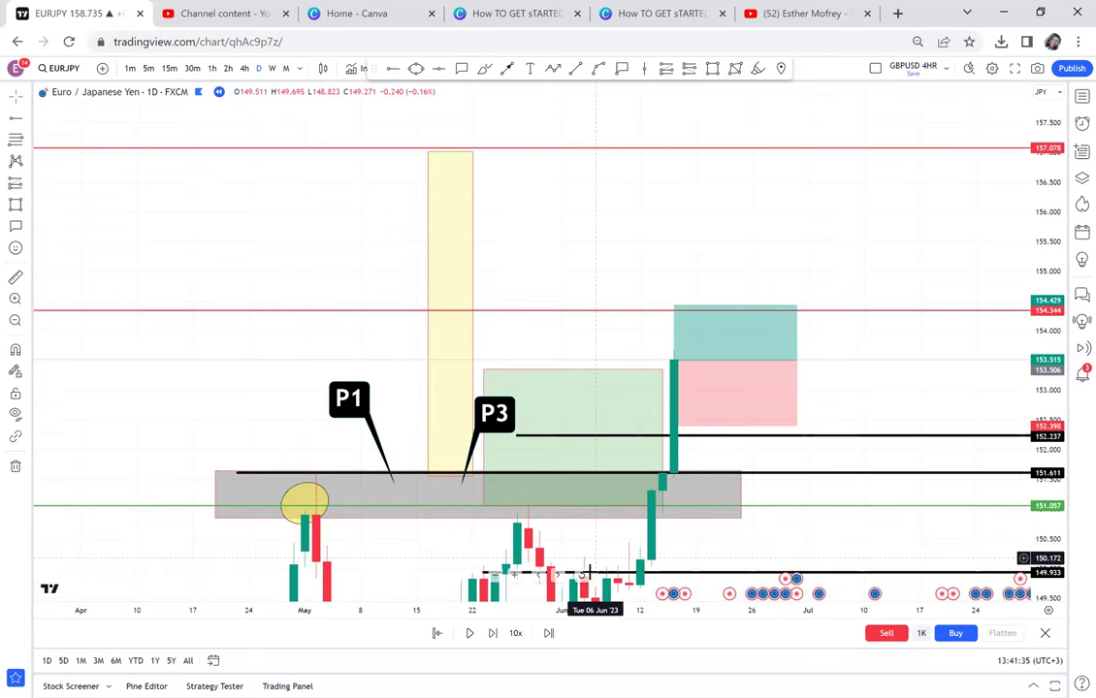
left_click(493, 633)
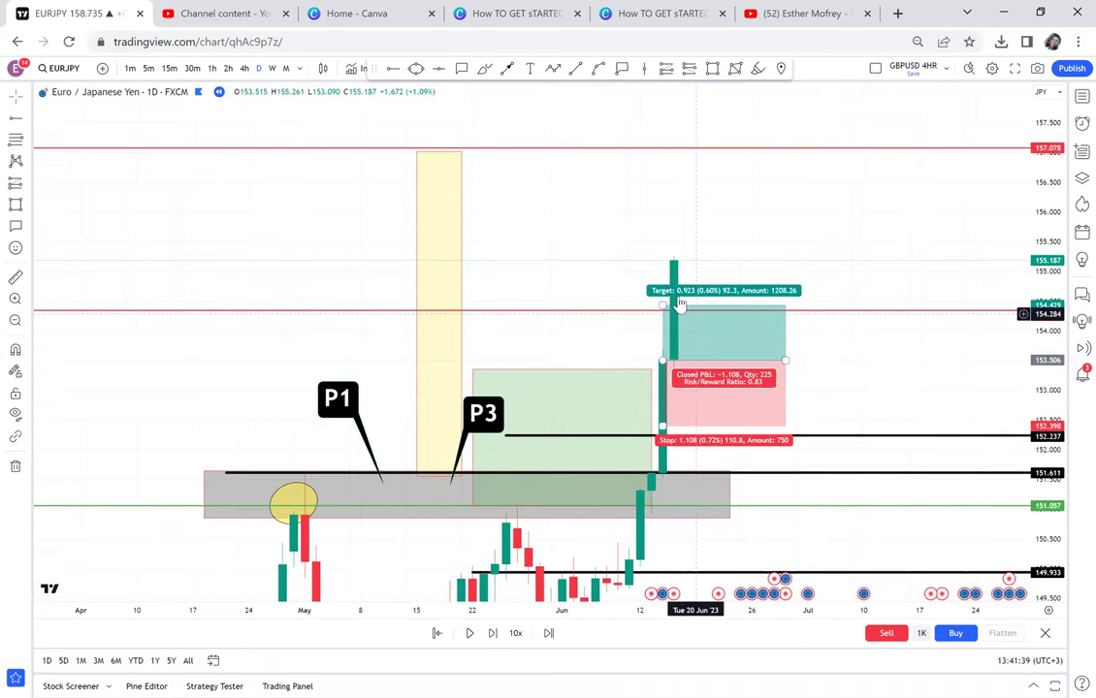
left_click(493, 633)
left_click(493, 633)
left_click(492, 633)
left_click(493, 634)
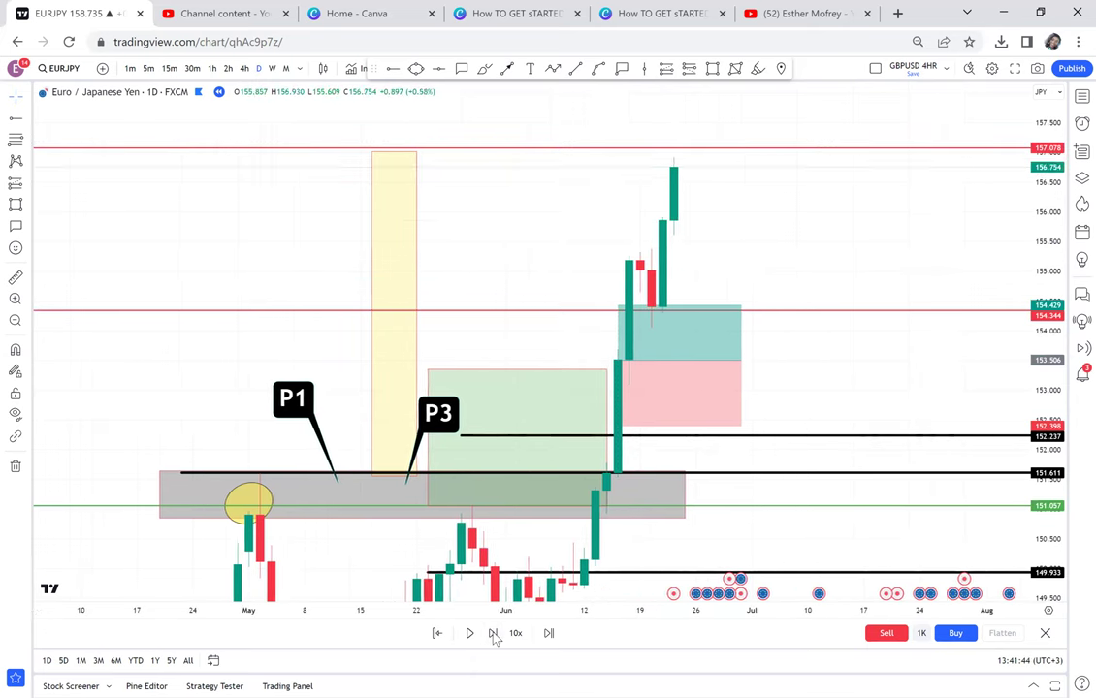
left_click(493, 633)
left_click(492, 633)
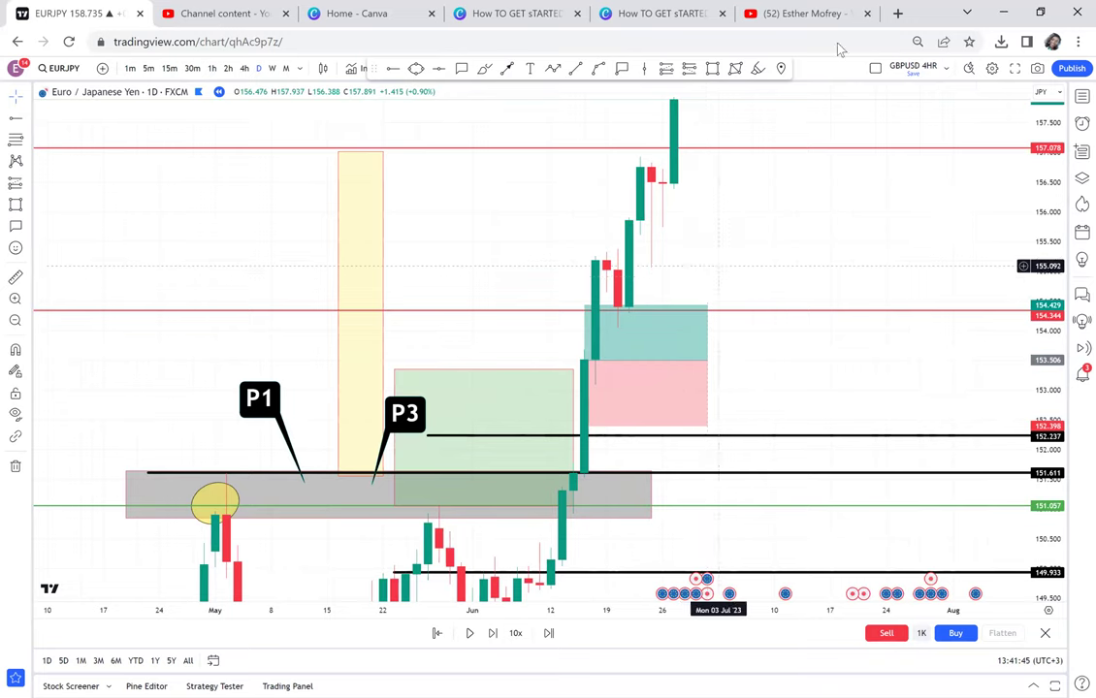
- Review the cup and handle setup, covering the P1, P2 and P3 callouts, both zones and the breakout move
left_click_drag(686, 414, 788, 225)
left_click_drag(841, 319, 898, 112)
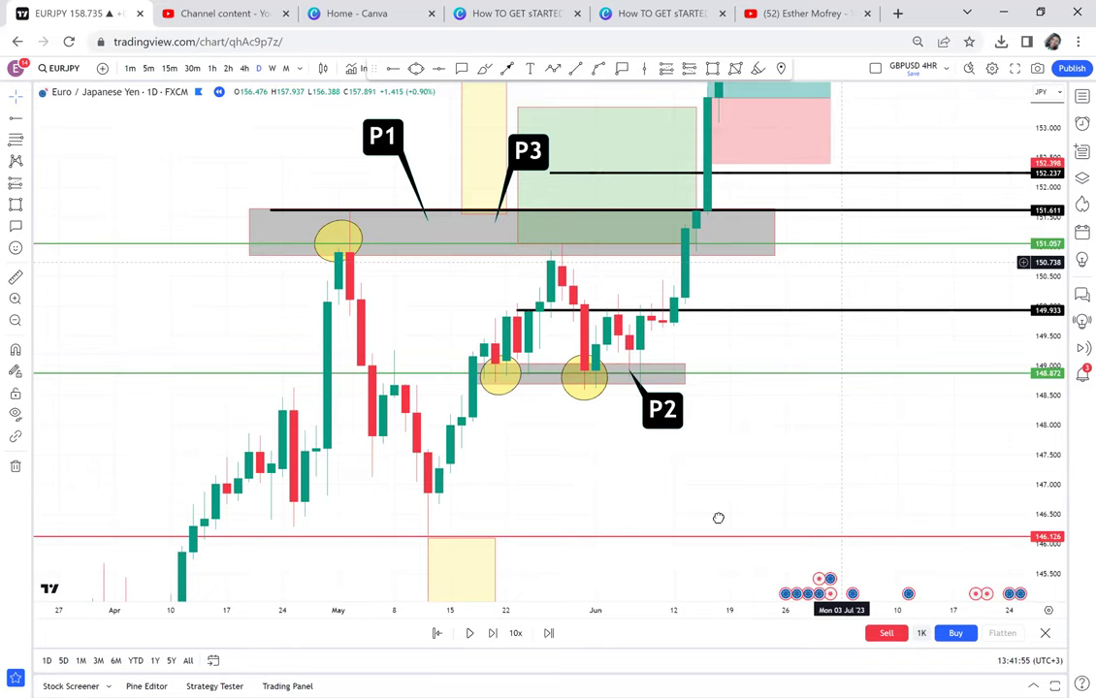
left_click_drag(718, 518, 798, 320)
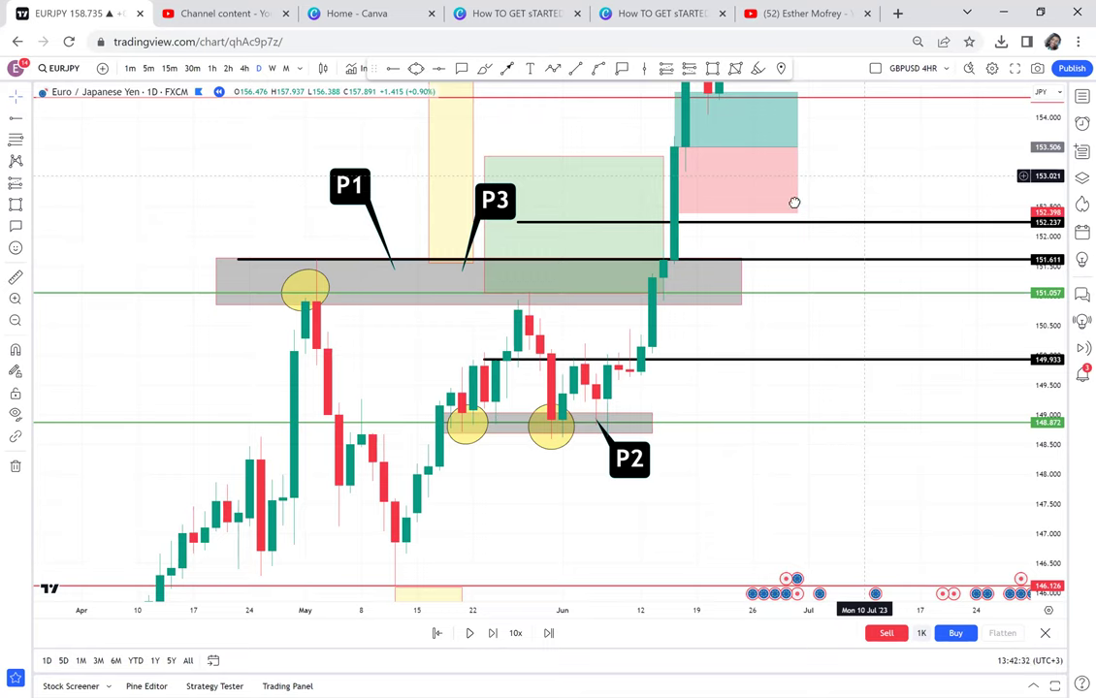
left_click_drag(862, 221, 820, 161)
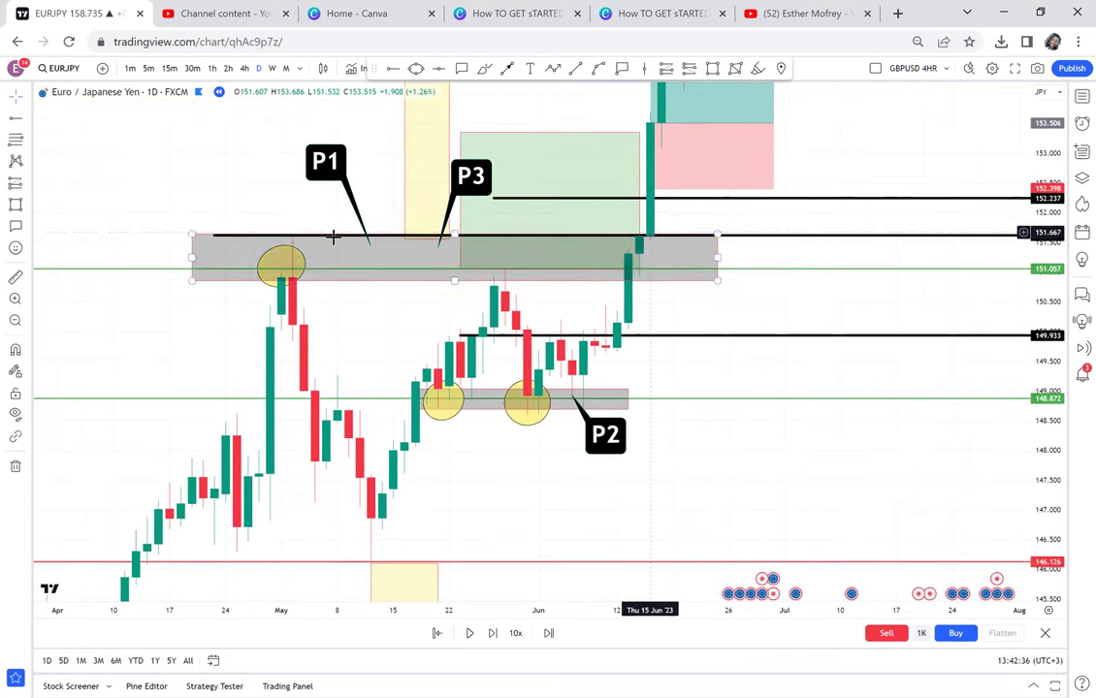
left_click_drag(810, 164, 824, 183)
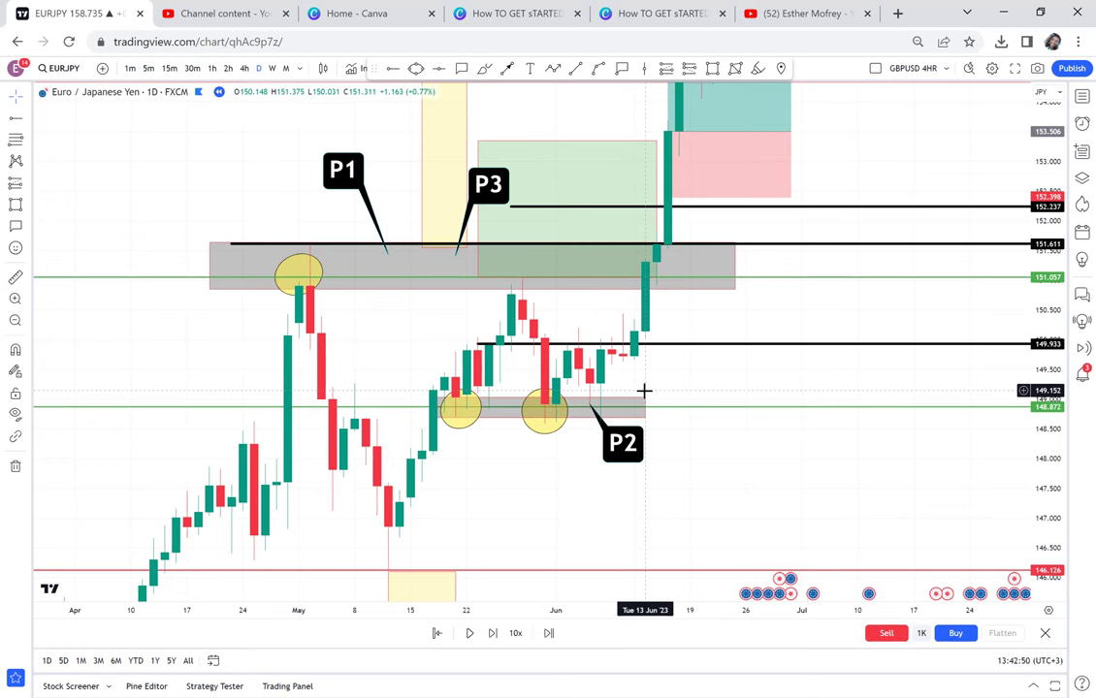
left_click_drag(836, 189, 849, 331)
- In the empty area above price, start a path with a leg up to 163.860 on 11 May, a cup dip and a rise to 163.708 on 26 May
left_click_drag(651, 191, 665, 529)
scroll(665, 530, "up", 10)
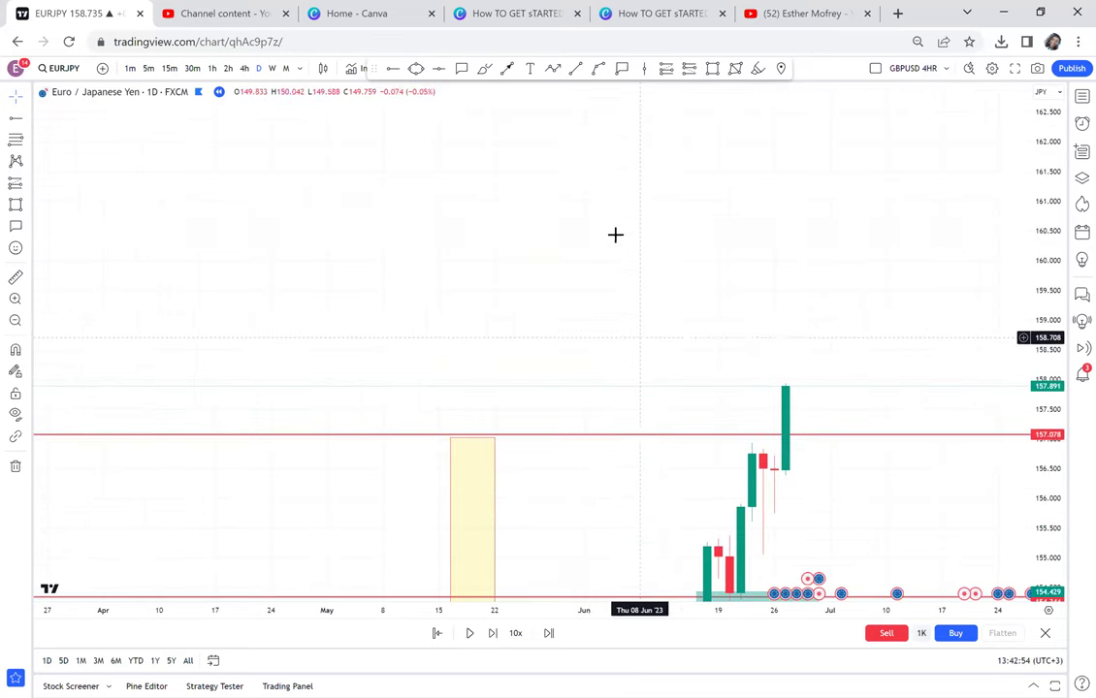
left_click(553, 68)
left_click_drag(331, 478, 376, 367)
left_click(420, 197)
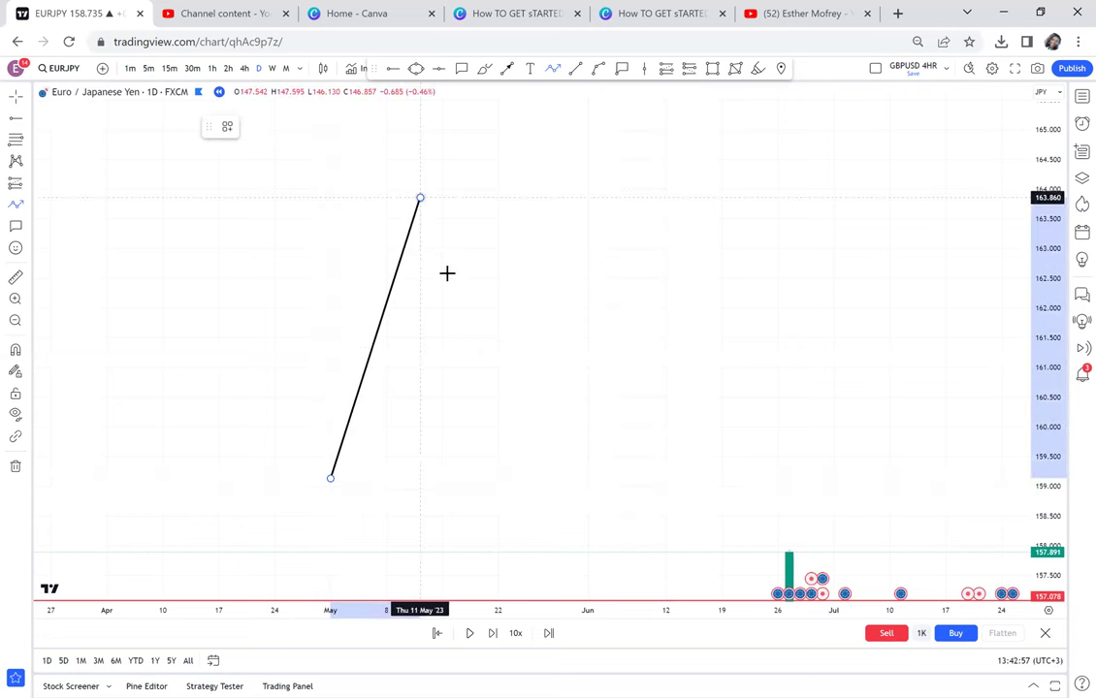
left_click(509, 396)
left_click(543, 207)
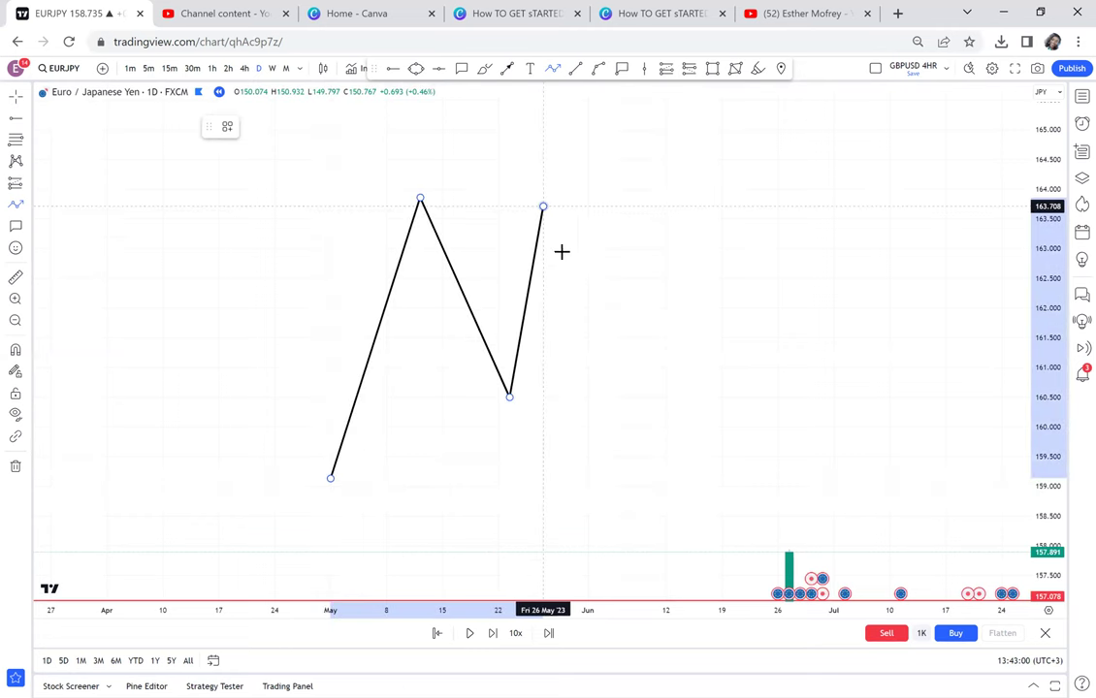
- Continue the path with a handle zigzag around 162 to 162.6, a spike to about 165 on 8 June and a final falling arrow
double_click(566, 301)
left_click(588, 273)
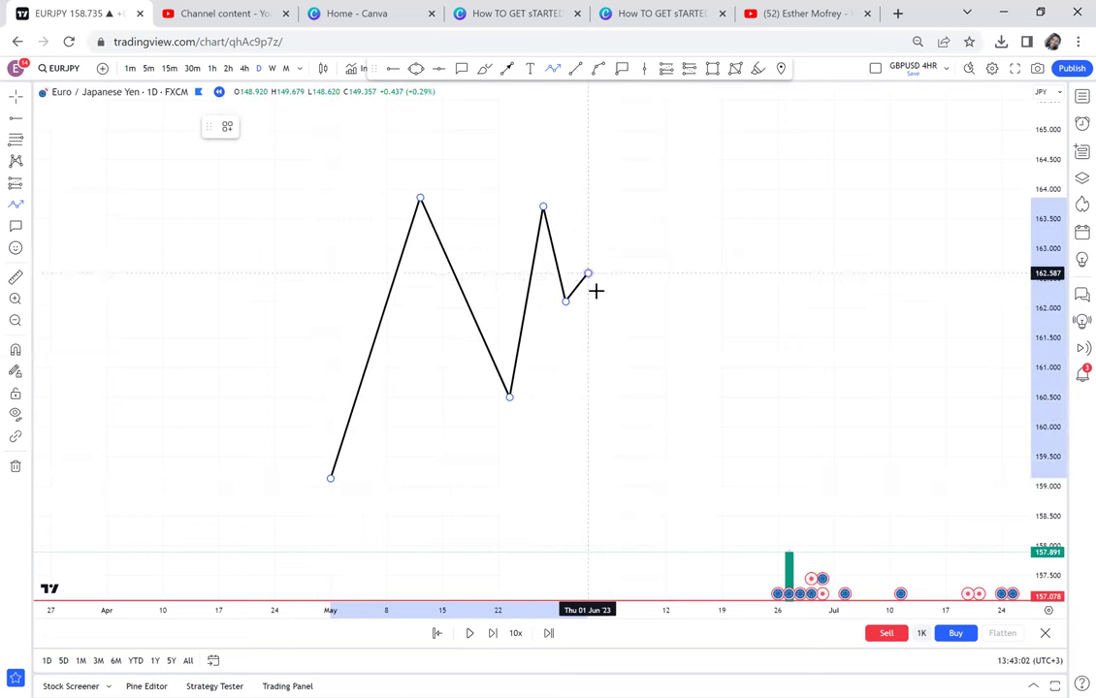
left_click(609, 307)
left_click(621, 278)
left_click(643, 299)
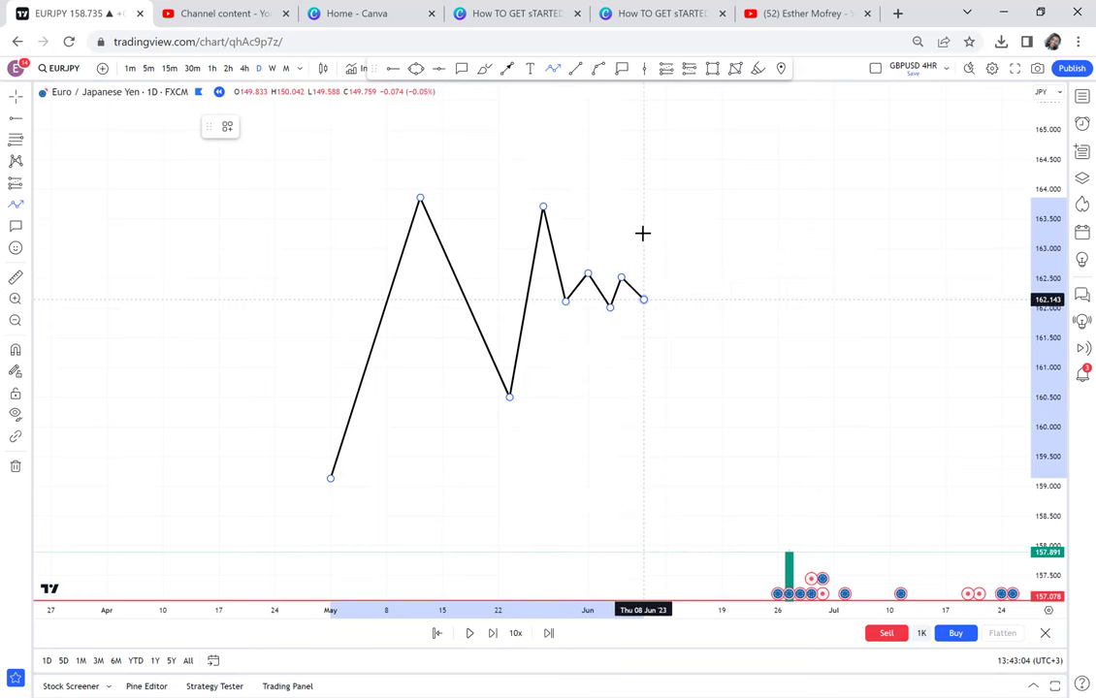
double_click(644, 124)
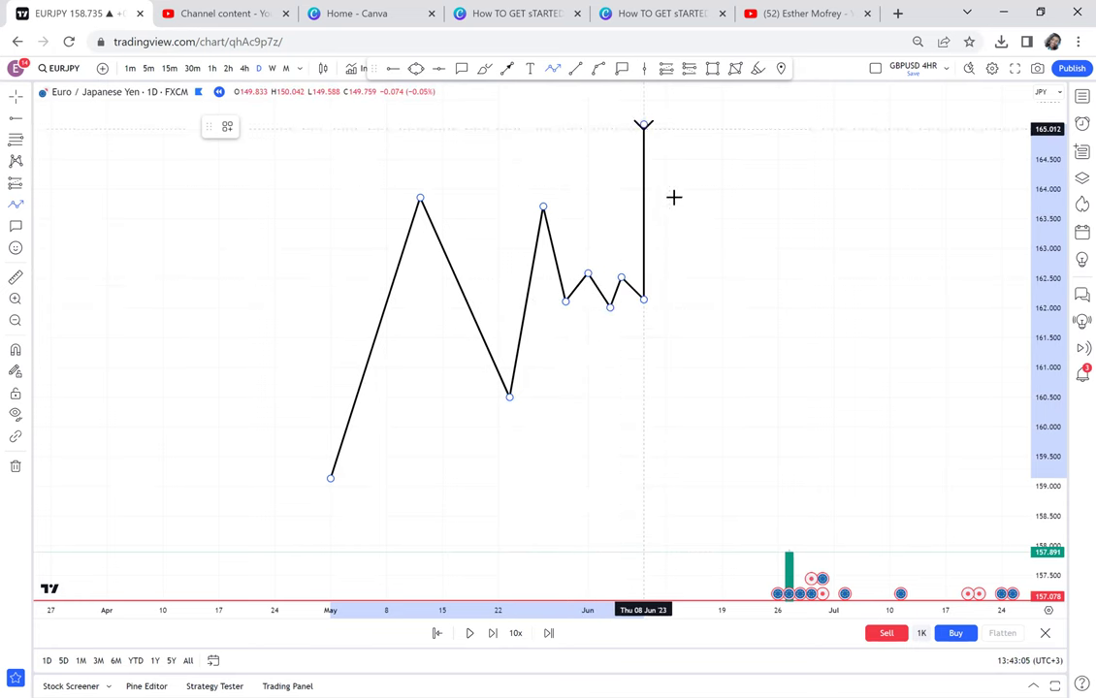
double_click(698, 324)
left_click(718, 316)
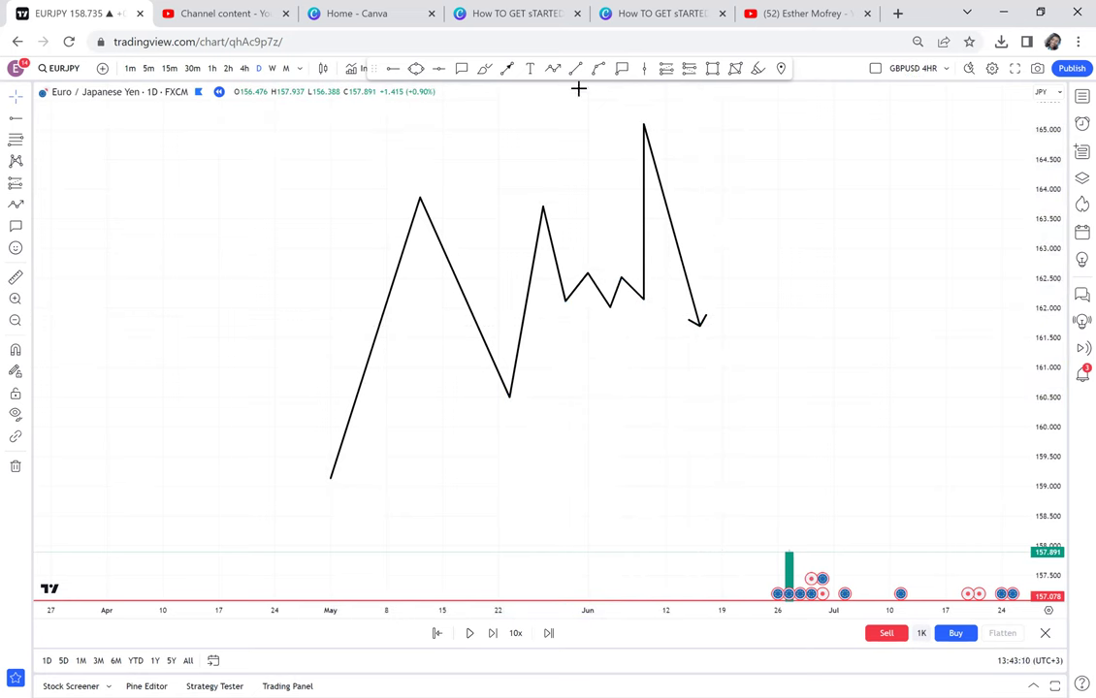
- Draw a rectangle across the path's two cup peaks from 28 April to 2 June, between 163.517 and 164.092
left_click(712, 68)
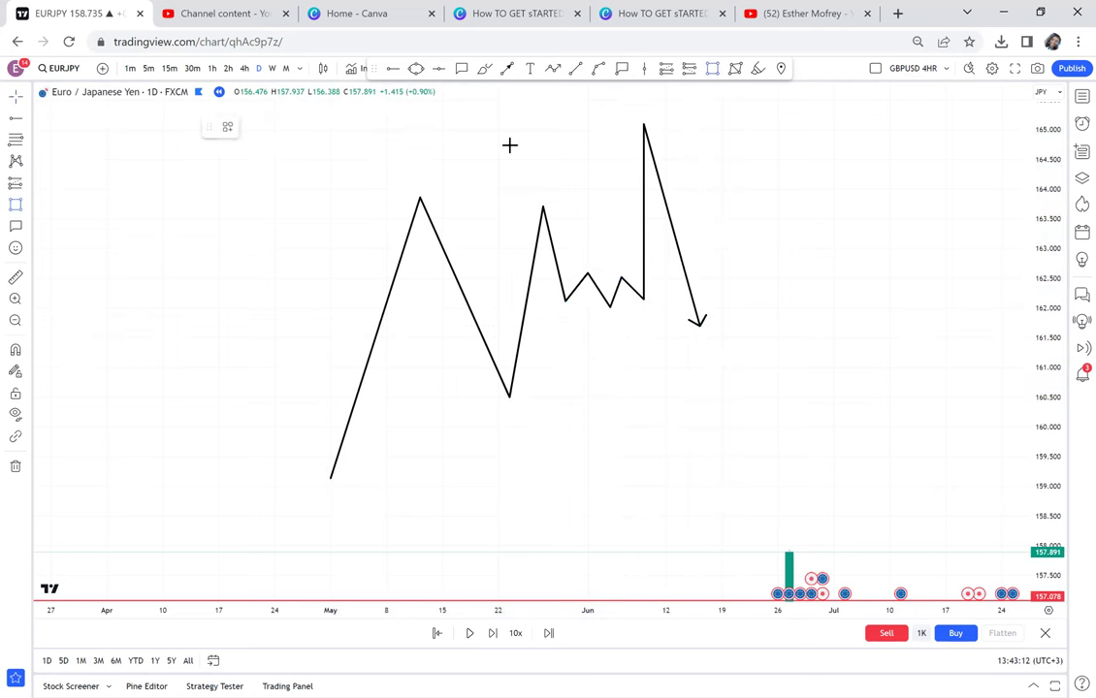
left_click(320, 183)
left_click(577, 223)
left_click_drag(594, 223, 599, 217)
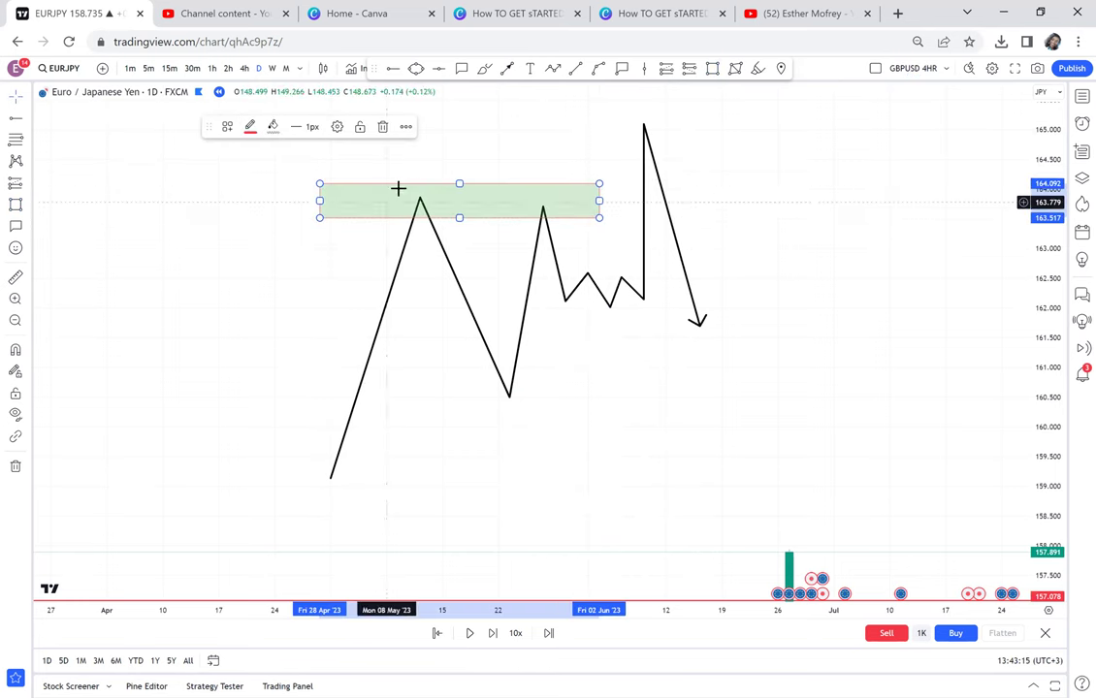
- Draw a trend line along the sketched pattern's handle lows, from 161.971 on 25 April to about 162.12 past the falling arrow
left_click(576, 69)
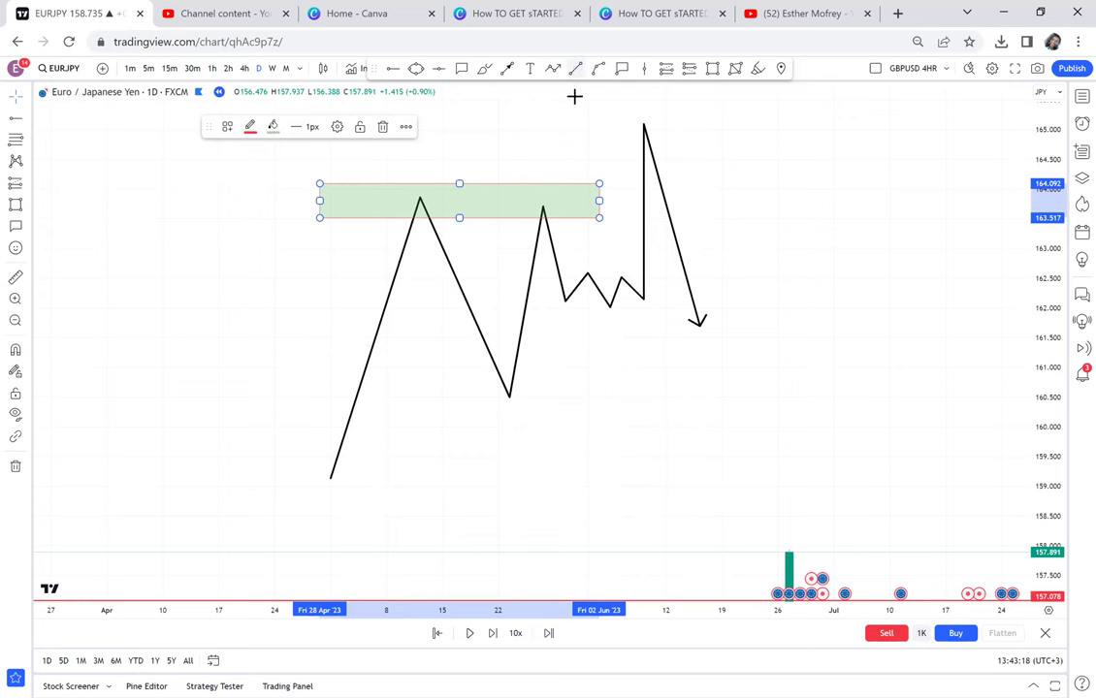
left_click(286, 309)
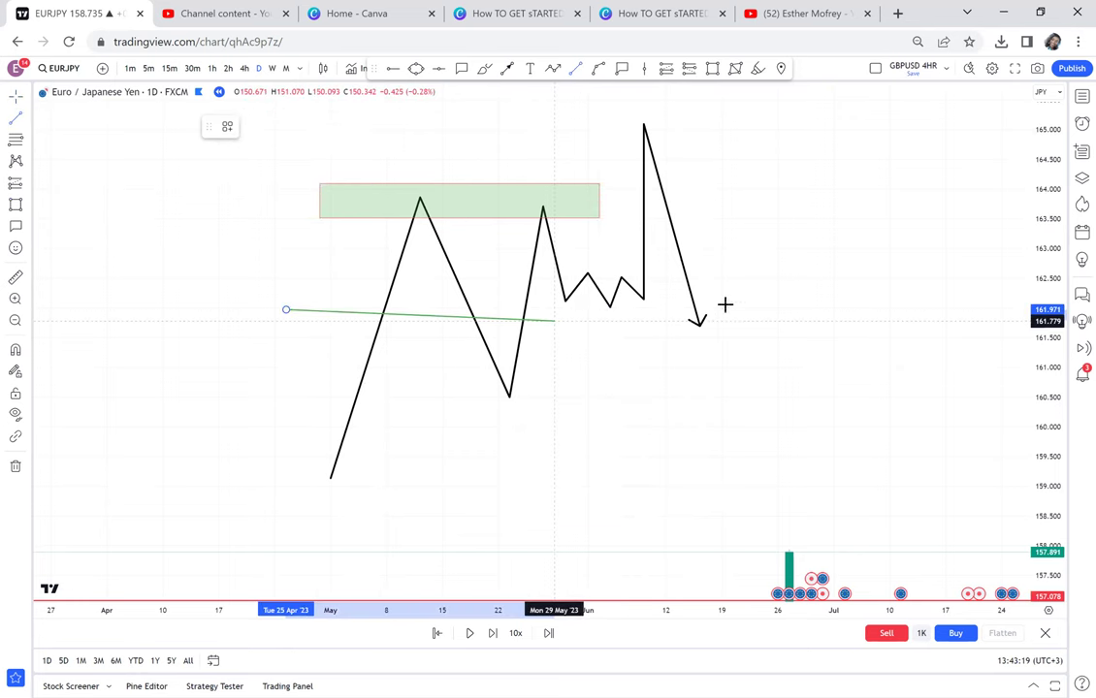
left_click(754, 301)
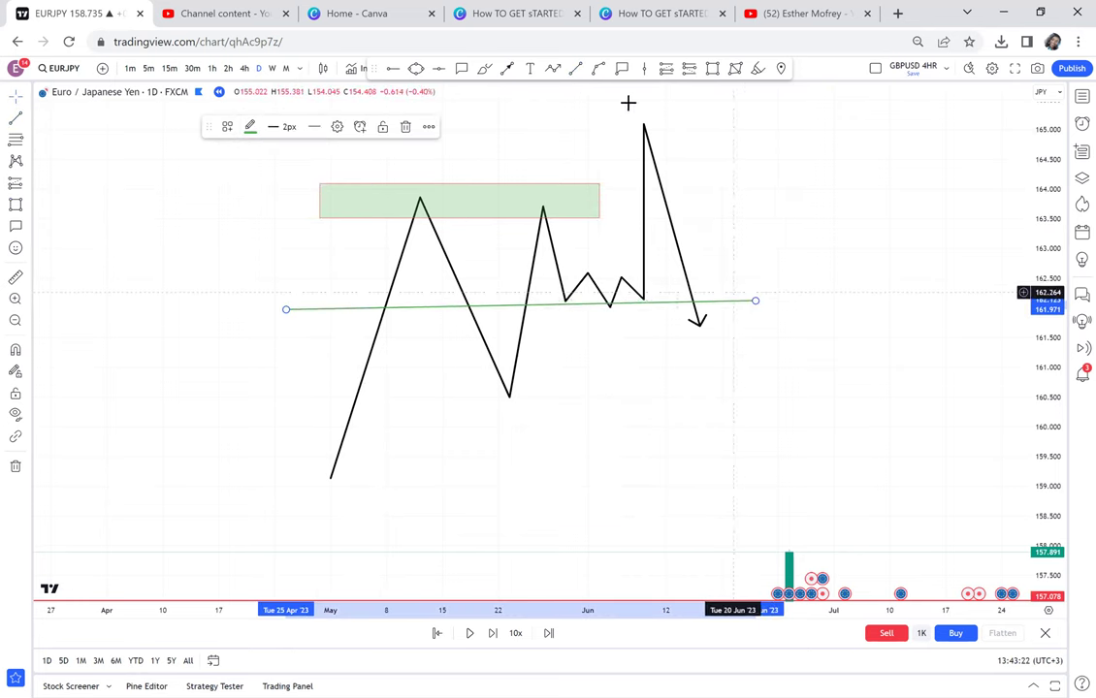
- Draw a narrow rectangle beside the spike on 7–8 June, from 163.486 to about 164.8, and raise the falling arrow's tip to the trend line
left_click(713, 71)
left_click(632, 220)
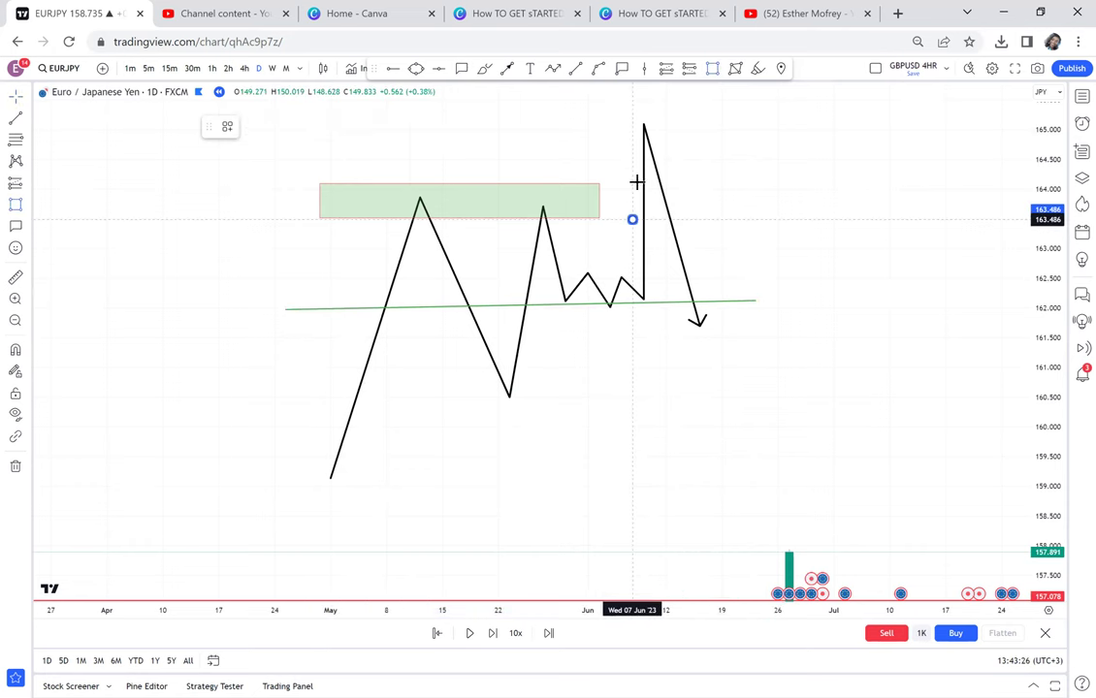
left_click(643, 143)
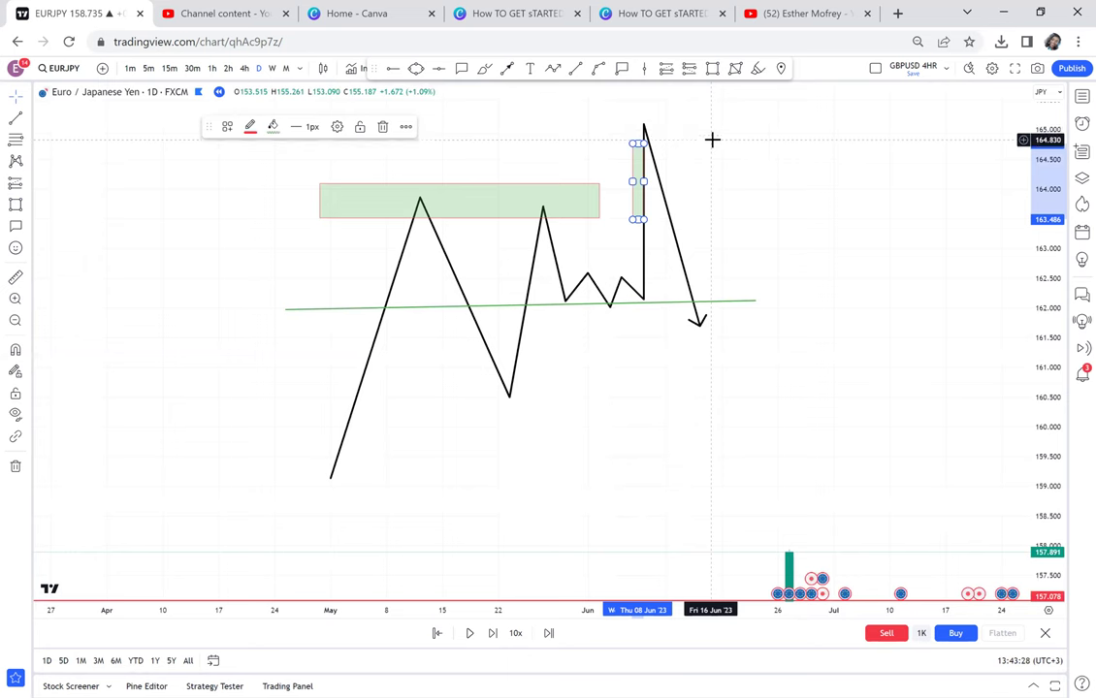
left_click_drag(699, 326, 700, 305)
left_click(796, 241)
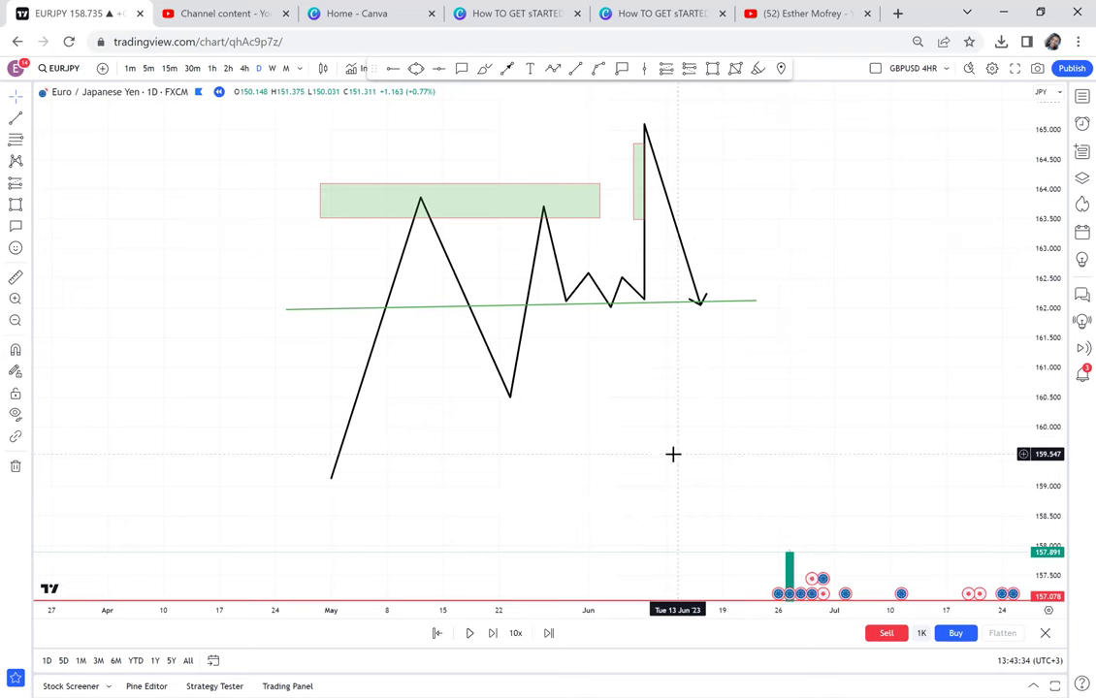
- Return from the schematic to the candles and examine the cup and handle setup around the P1, P2 and P3 callouts
left_click_drag(673, 453, 619, 159)
left_click_drag(631, 433, 656, 238)
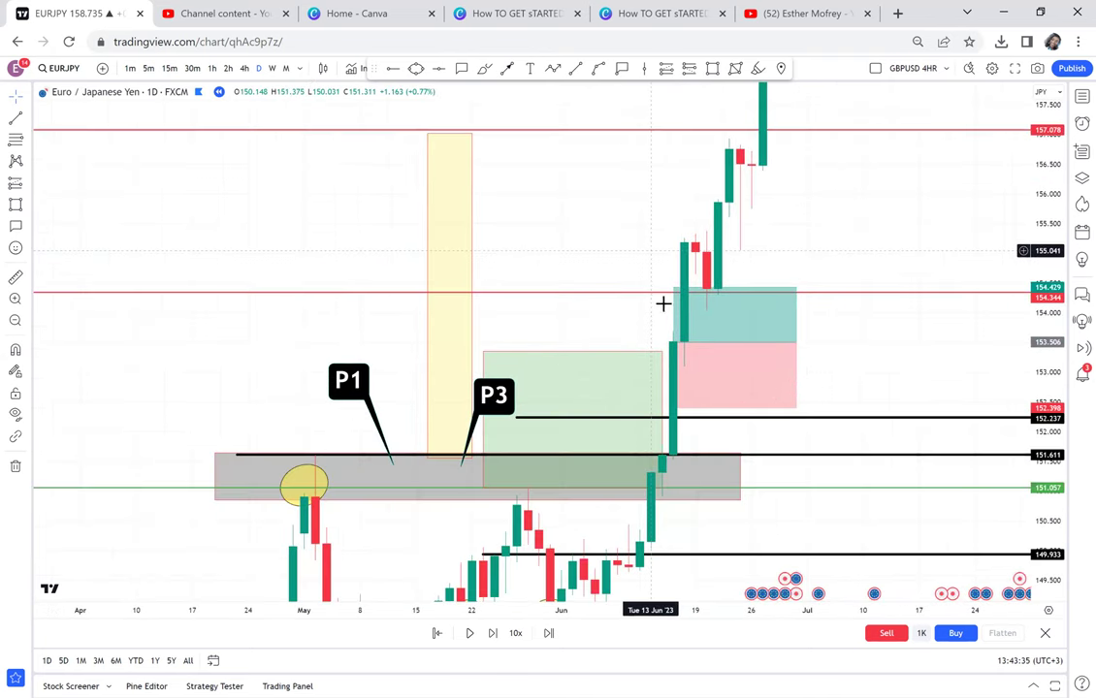
left_click_drag(806, 350, 802, 183)
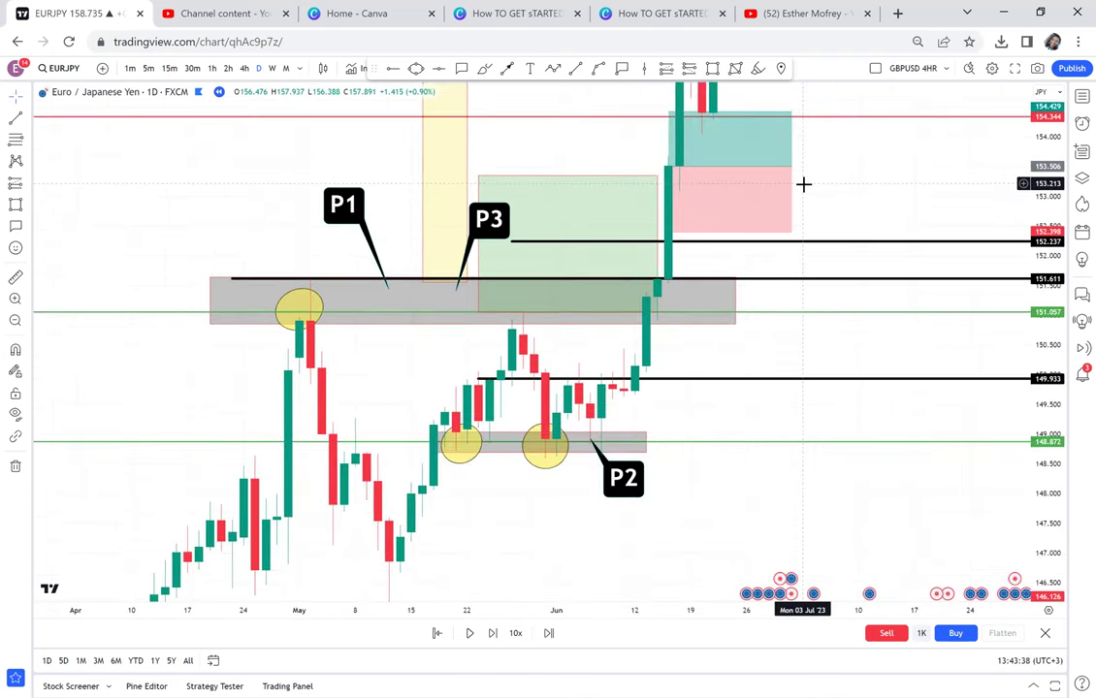